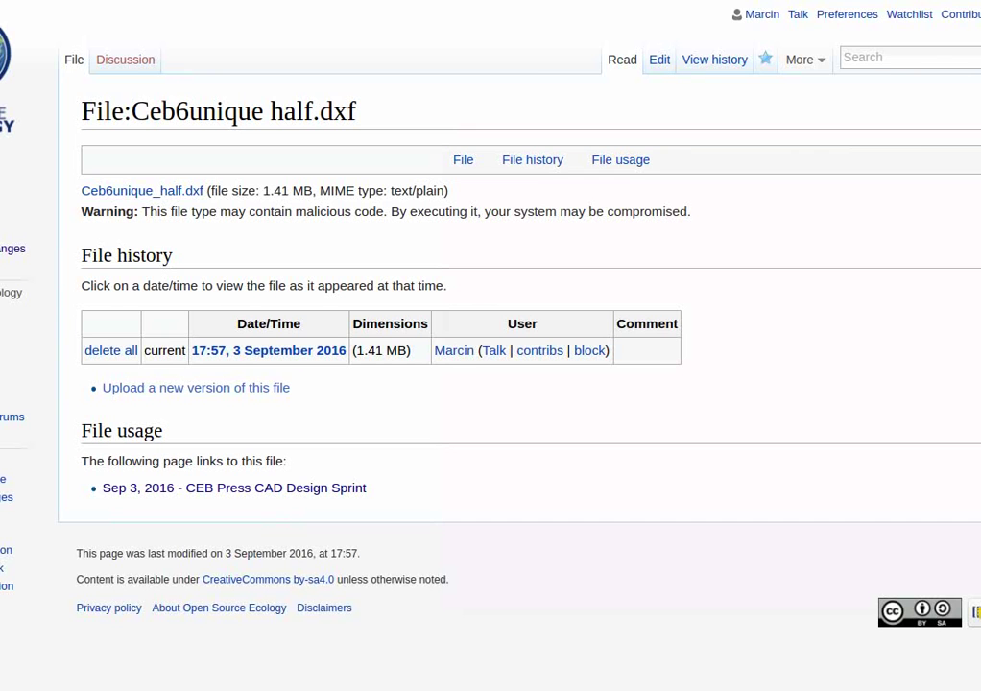
- Open the OSE Design Sprint wiki page and go to its Sep 3, 2016 CEB Press CAD Design Sprint agenda
type("D")
left_click(259, 49)
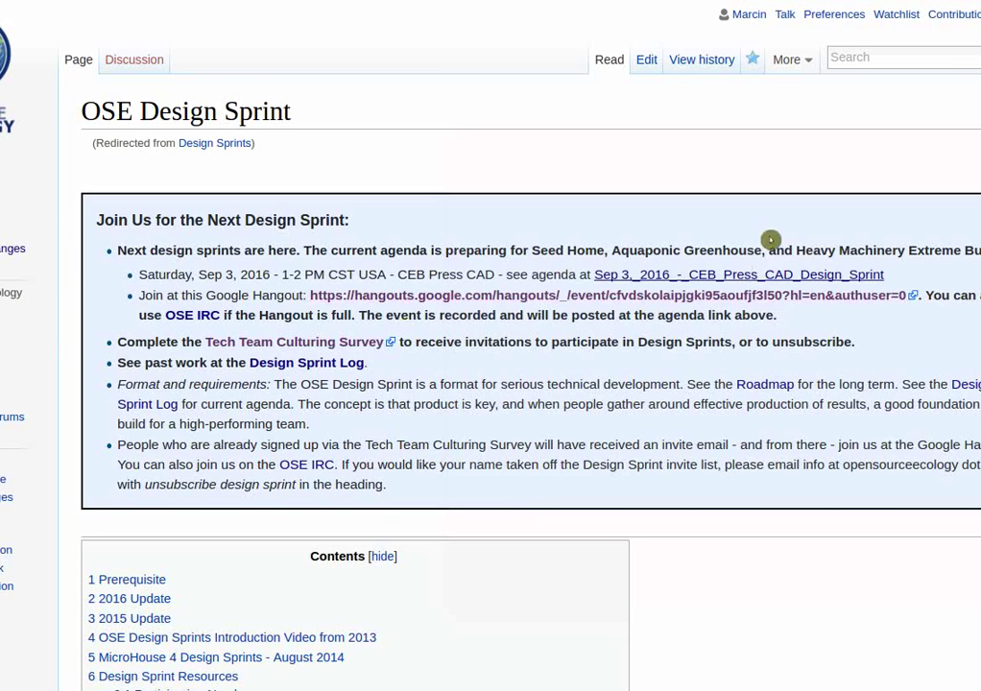
left_click(767, 274)
scroll(431, 325, "down", 5)
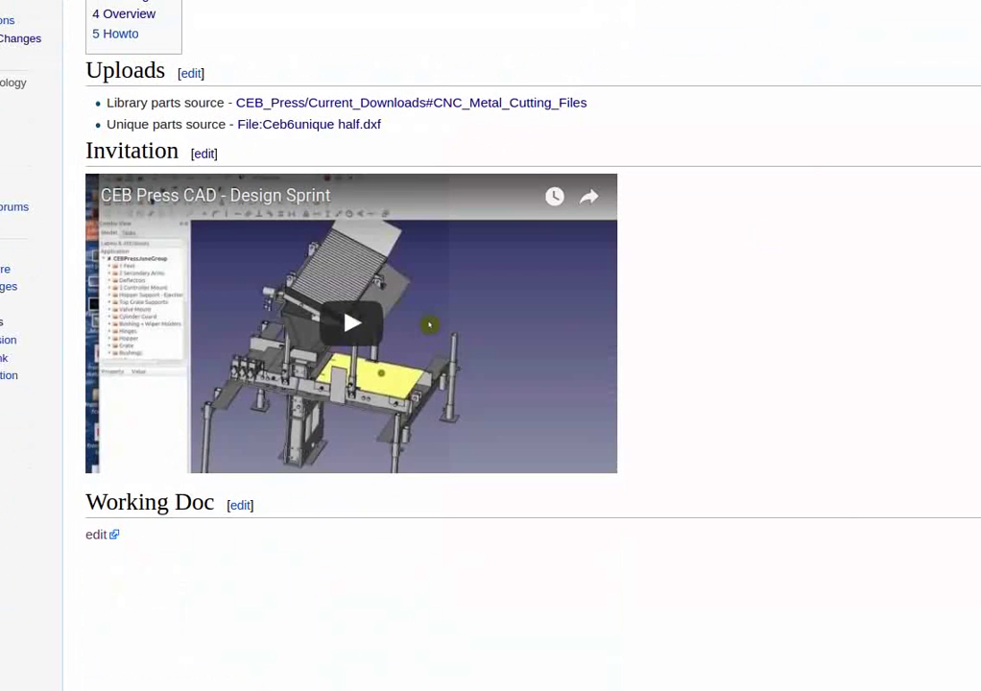
scroll(79, 303, "down", 3)
scroll(263, 417, "up", 2)
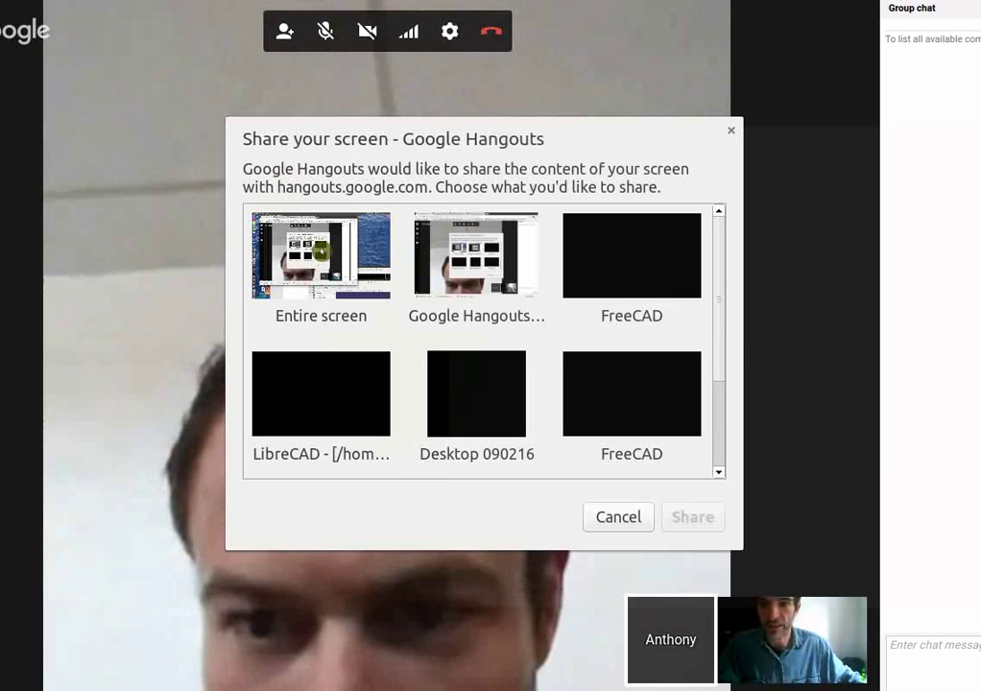
- Share the Google Hangouts window in the video call
left_click(477, 253)
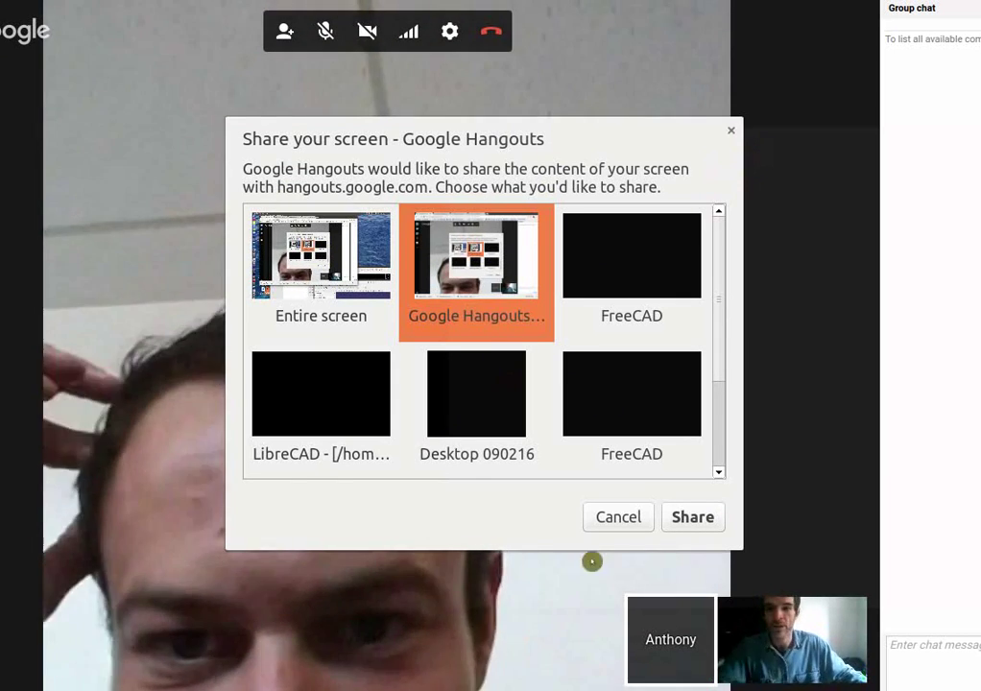
left_click(695, 519)
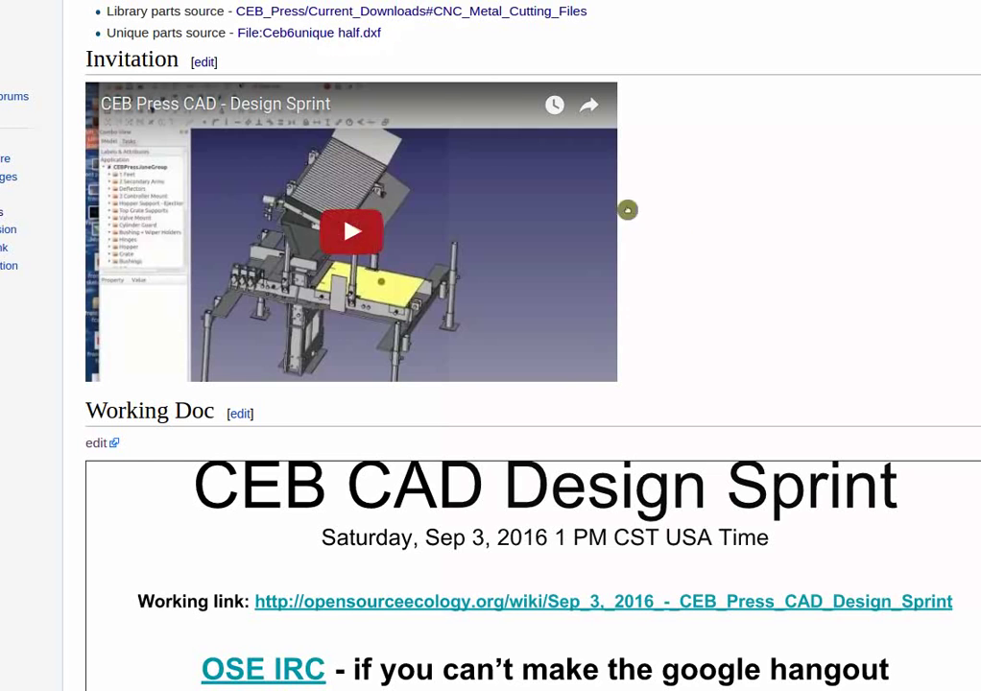
- Return to the OSE Design Sprint page, reopen the Sep 3, 2016 agenda and open its working document for editing
scroll(184, 175, "up", 3)
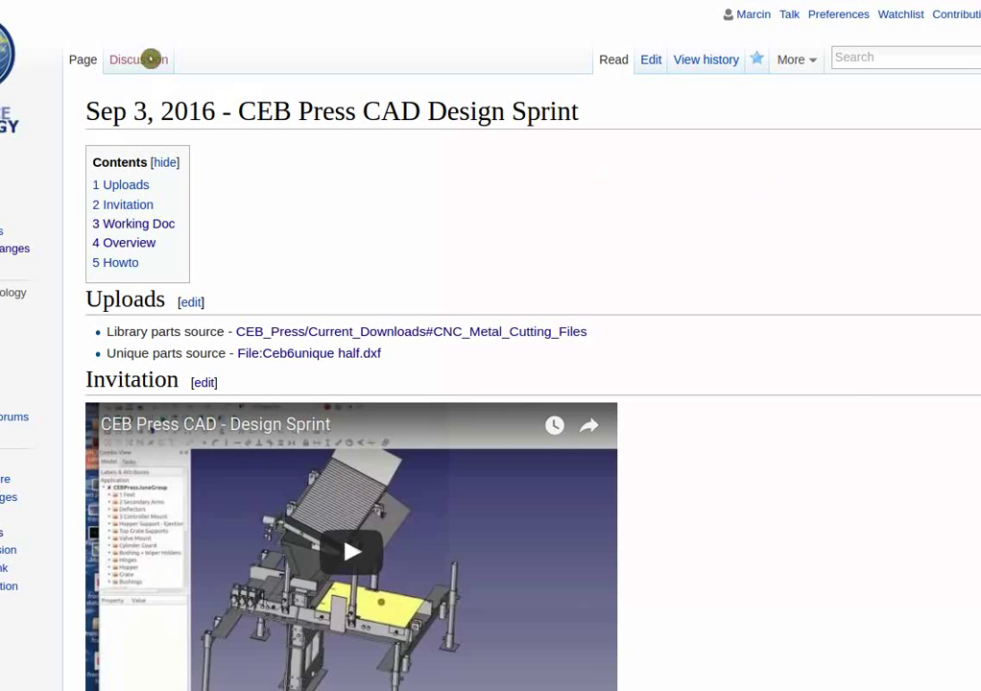
key("alt+Left")
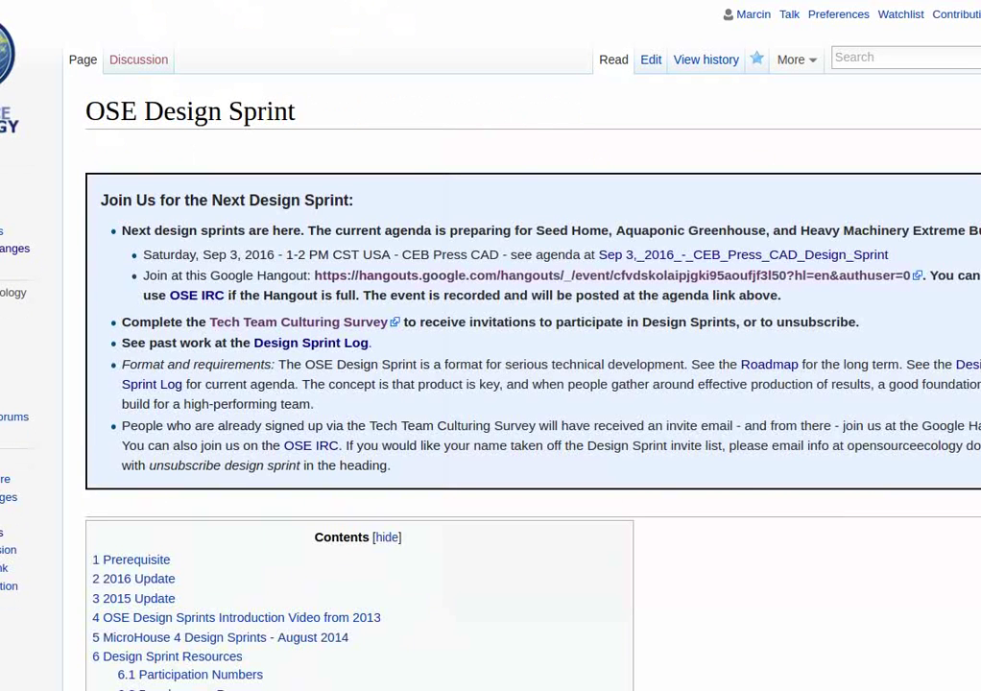
left_click(760, 255)
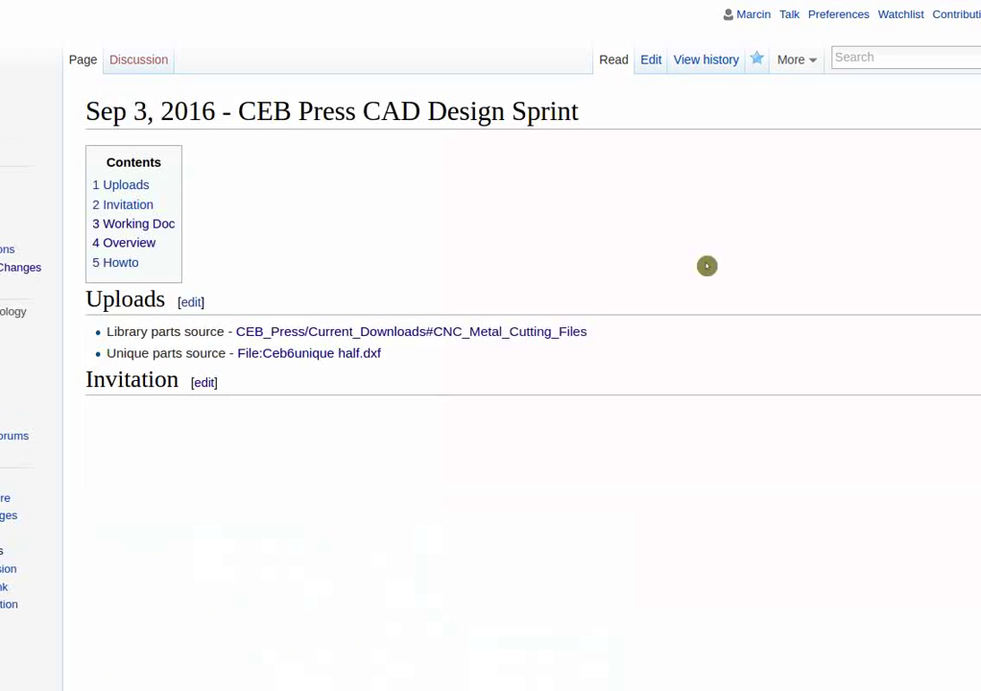
scroll(377, 235, "down", 1)
scroll(377, 235, "down", 4)
left_click(96, 311)
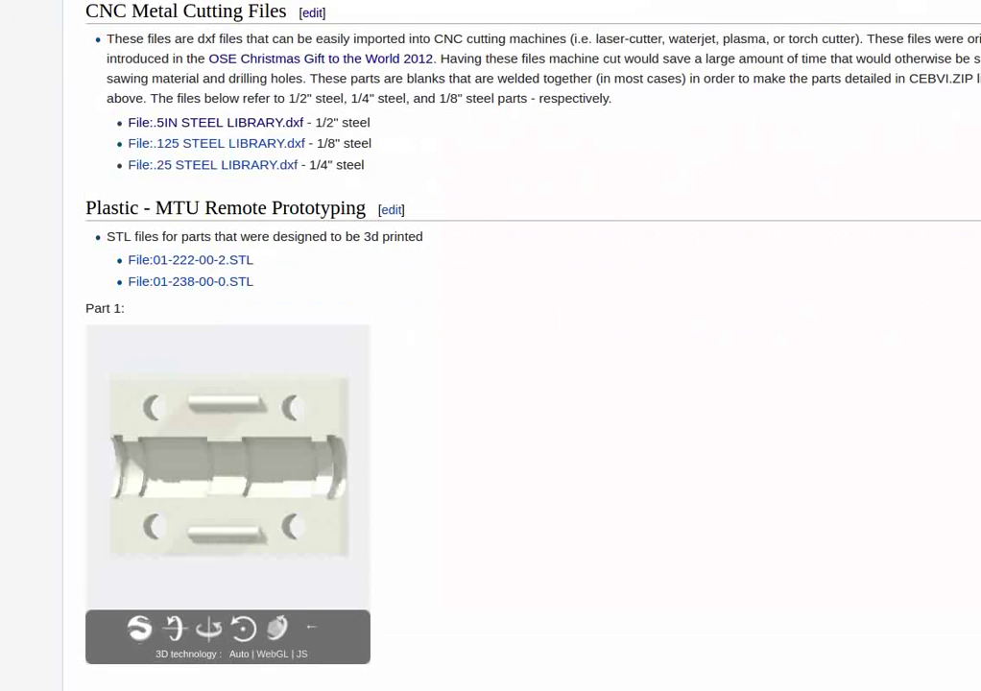
- Go back to the CEB Press CAD Design Sprint agenda page and look at its Uploads, Invitation and Working Doc sections
scroll(740, 289, "up", 10)
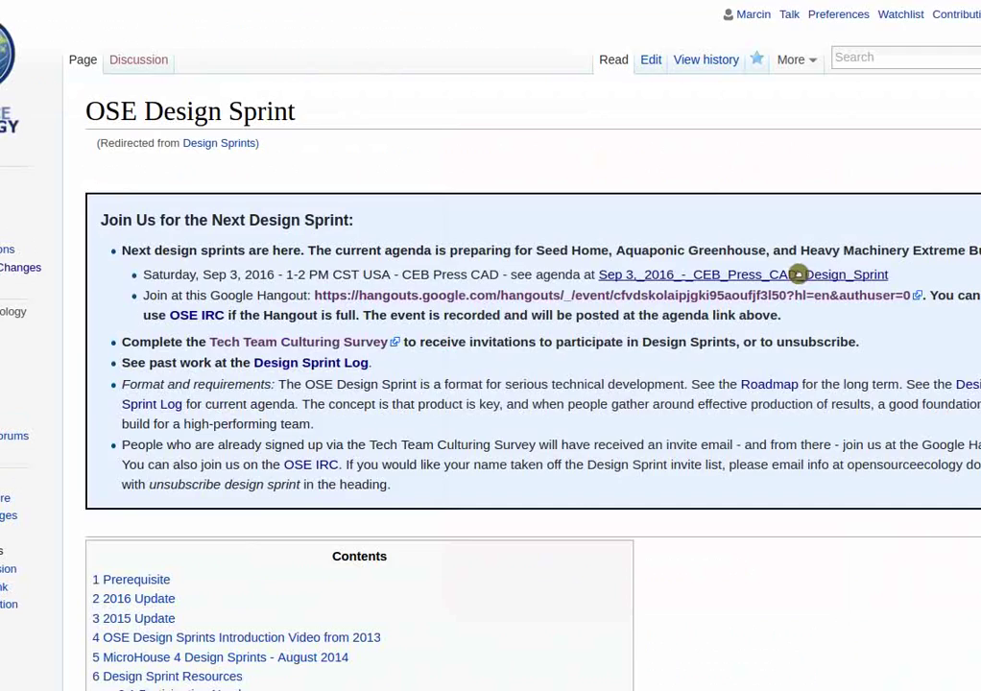
left_click(797, 275)
scroll(738, 455, "down", 6)
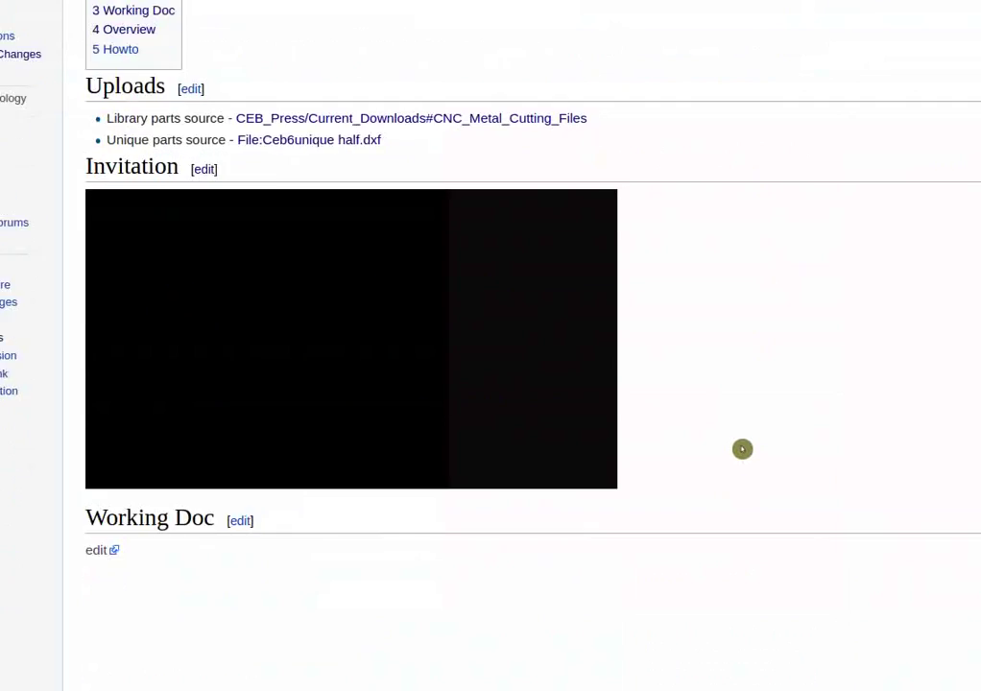
- Switch to FreeCAD and examine the full CEB press assembly from several sides, including the grate, hopper and legs
key("alt+Tab")
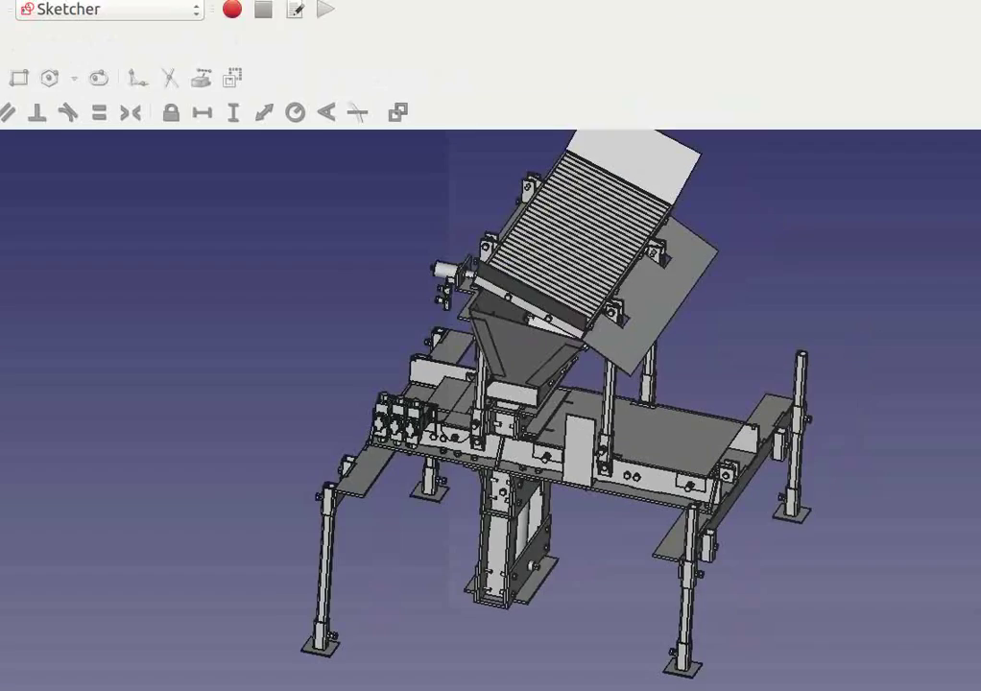
scroll(498, 411, "up", 1)
scroll(456, 193, "up", 1)
scroll(523, 294, "down", 1)
mouse_move(719, 406)
middle_mouse_down()
mouse_move(625, 419)
mouse_move(556, 335)
mouse_move(712, 385)
middle_mouse_up()
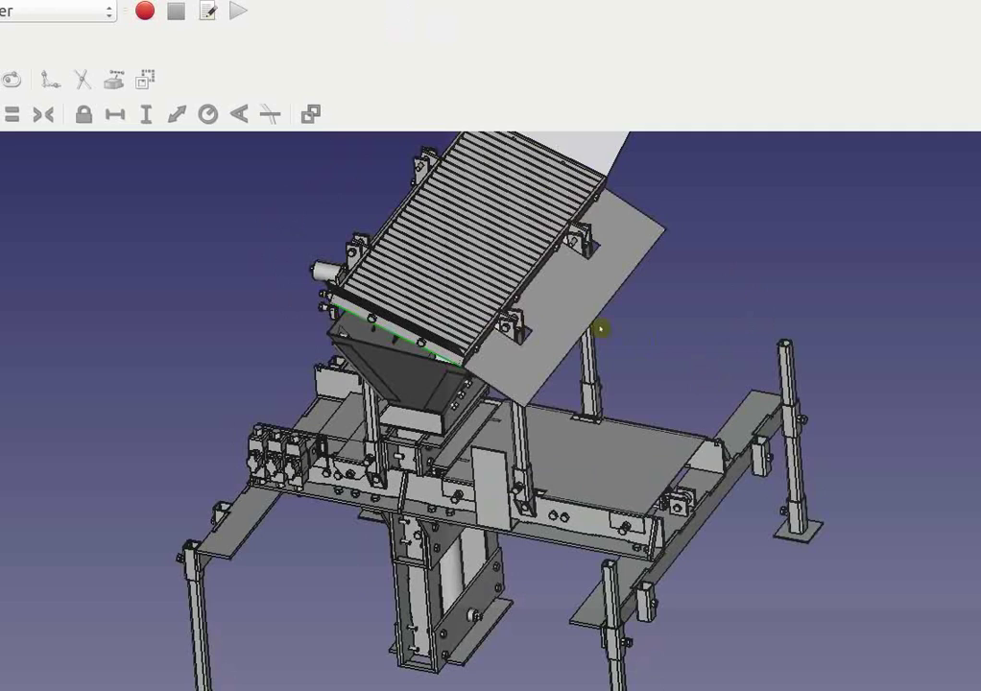
middle_click_drag(270, 560, 296, 543)
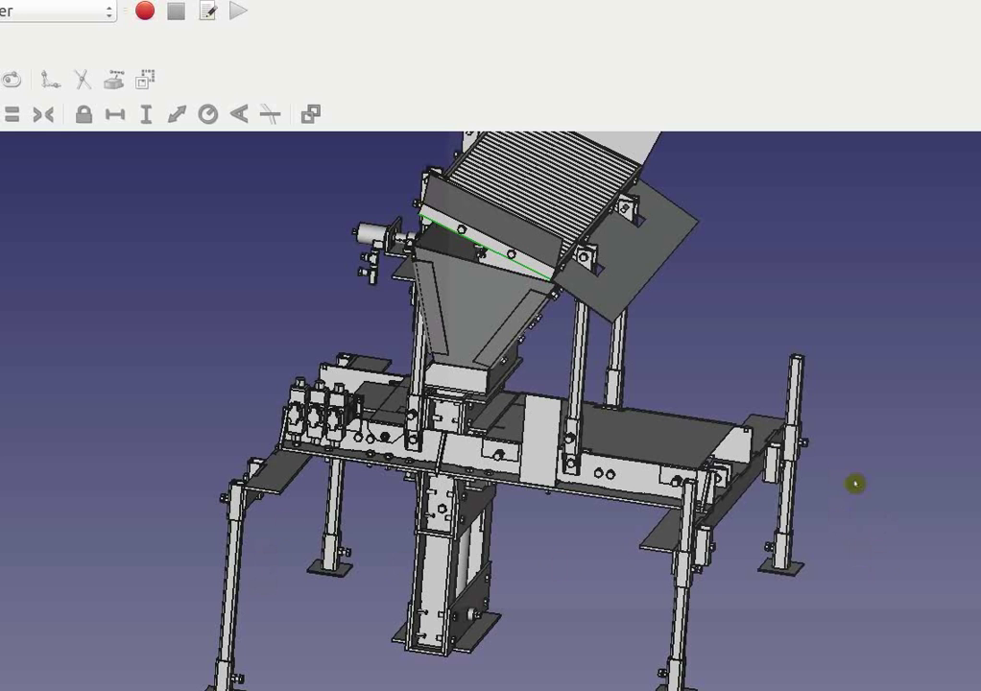
middle_click_drag(660, 389, 733, 458)
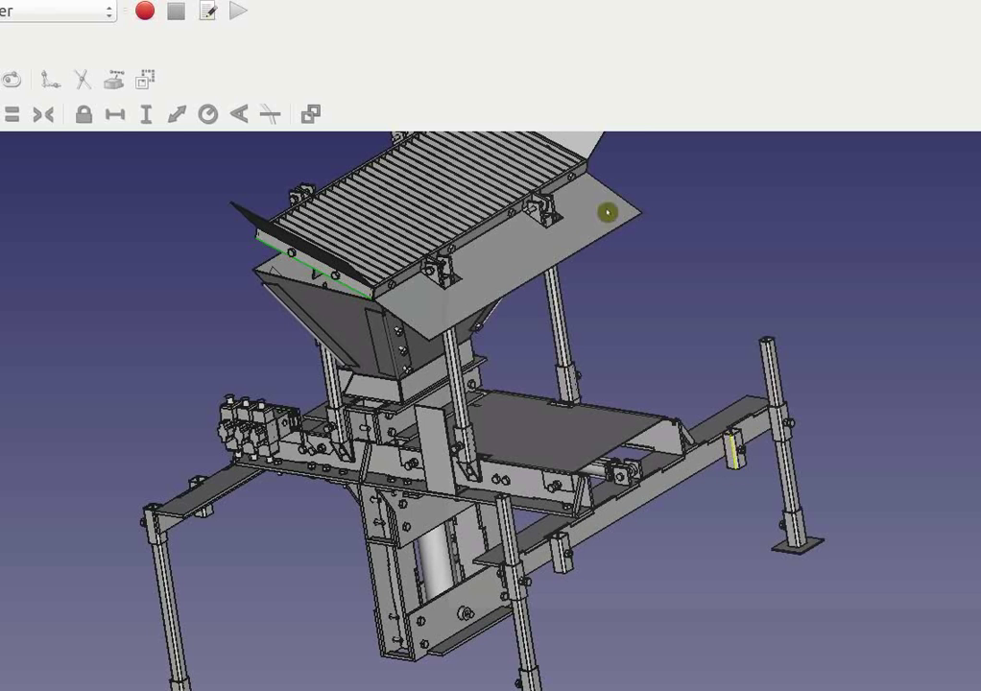
middle_click_drag(343, 525, 395, 522)
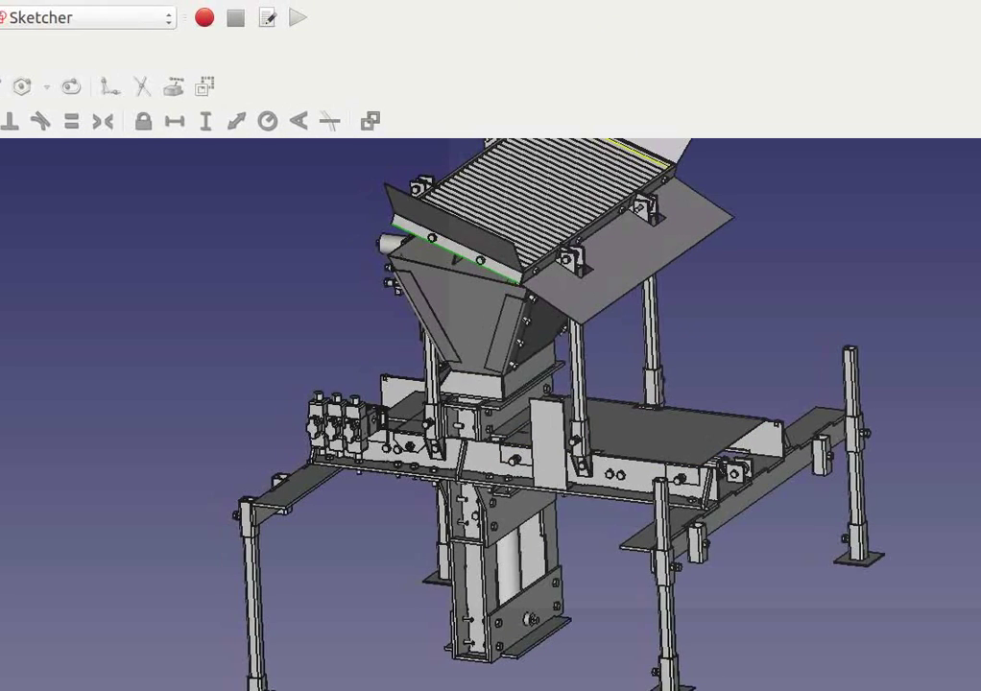
middle_click_drag(835, 516, 784, 468)
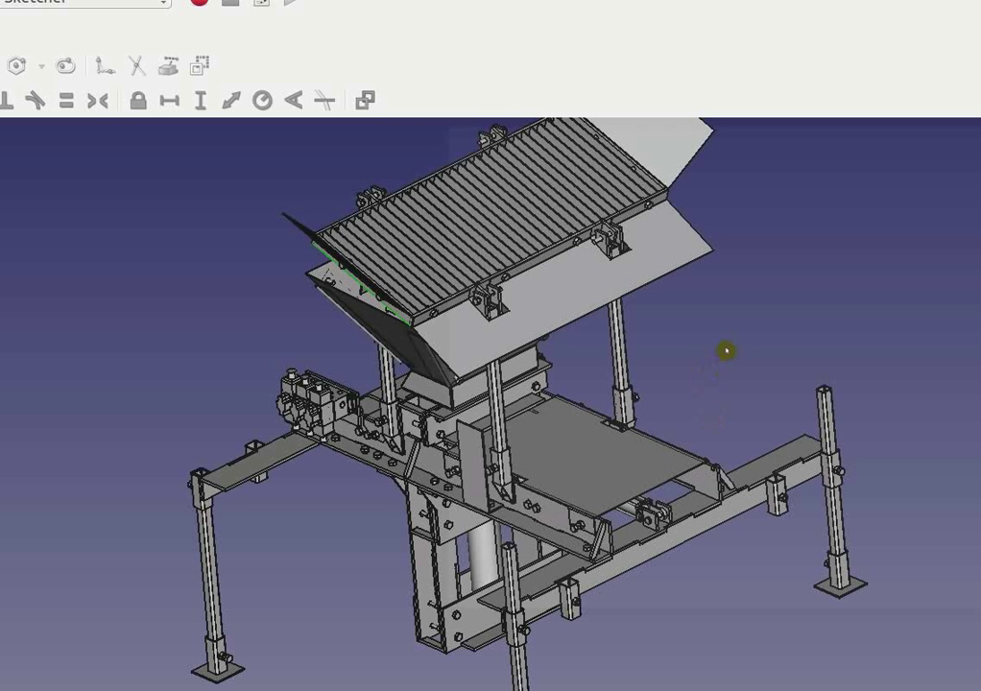
middle_click_drag(707, 417, 607, 361)
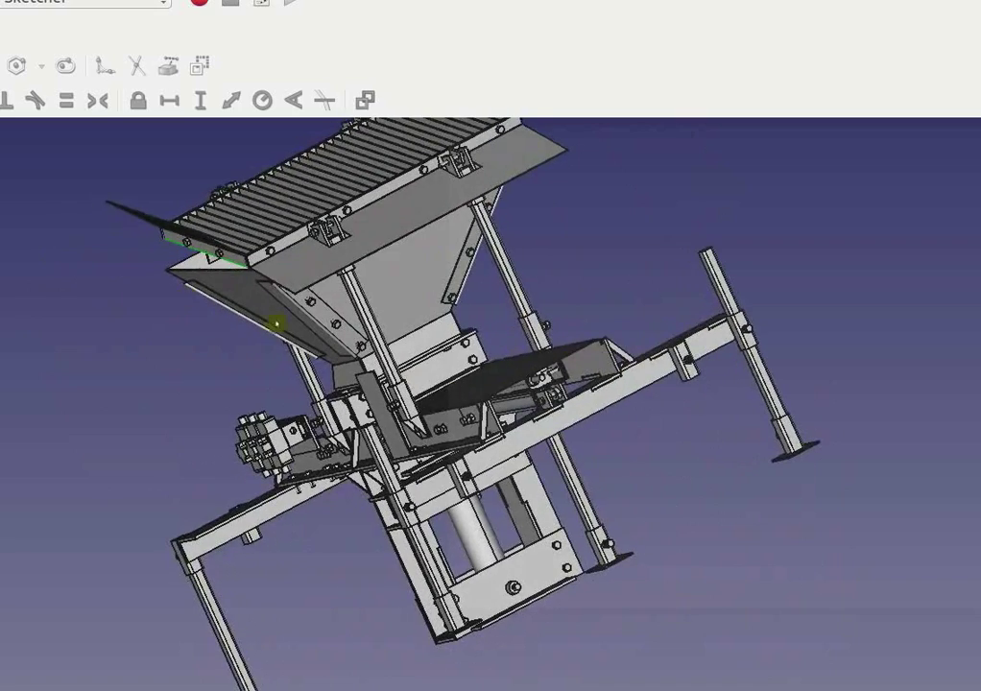
middle_click_drag(92, 216, 233, 187)
middle_click_drag(903, 276, 836, 333)
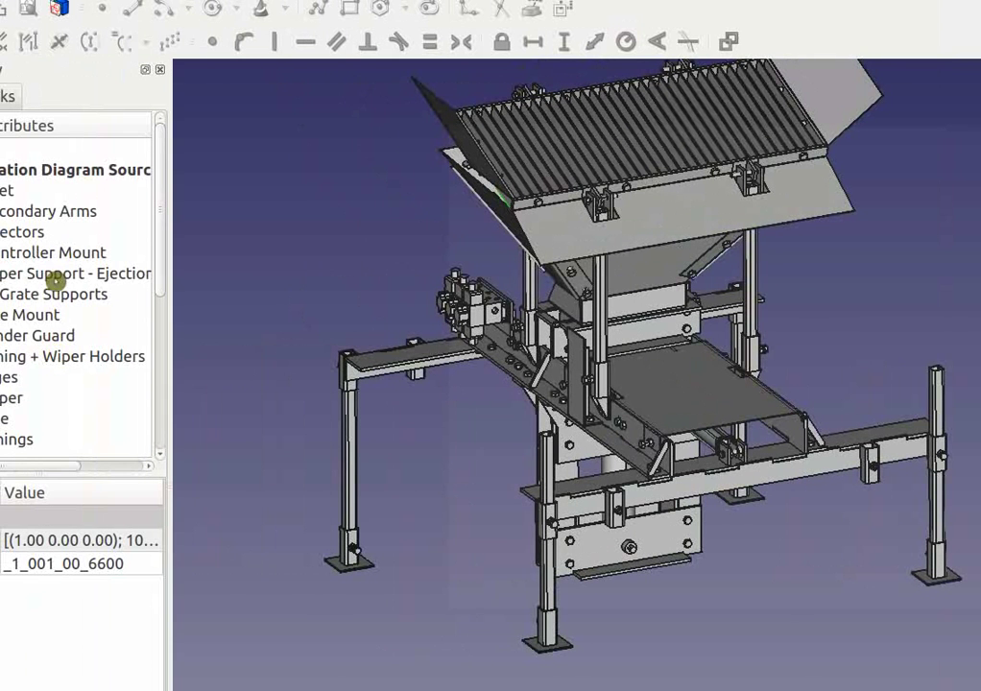
- Hide the Hopper Support - Ejection, Bushing + Wiper Holders, Hopper, Bushings, Valve Mount and 2 Secondary Arms groups
left_click(55, 276)
key("space")
left_click(46, 356)
key("space")
left_click(40, 399)
key("space")
left_click(35, 440)
key("space")
left_click(68, 317)
key("space")
left_click(73, 211)
key("space")
- Enlarge the model tree and hide the hopper seat, shaker assembly and Secondary Cylinder groups
scroll(108, 453, "down", 3)
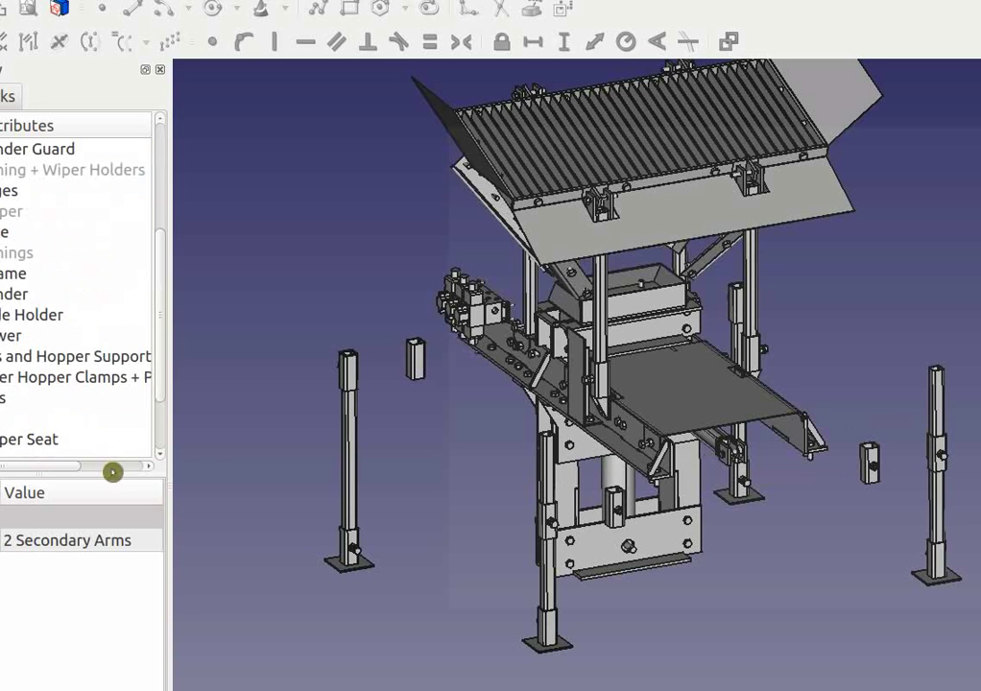
left_click_drag(98, 473, 123, 684)
left_click(99, 503)
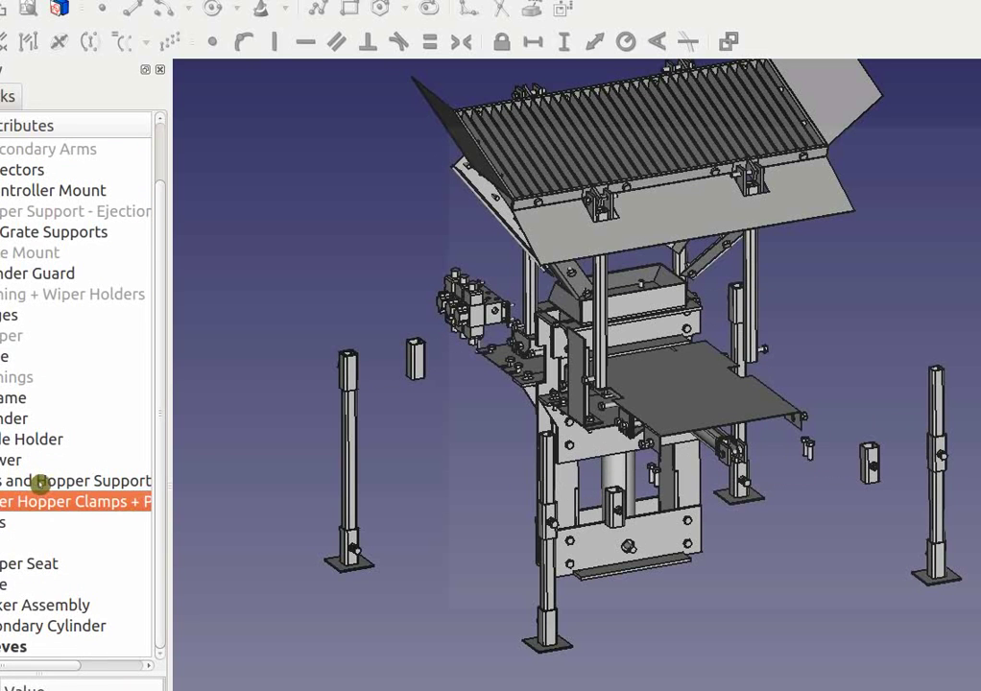
left_click(43, 486)
left_click(17, 563)
key("space")
left_click(21, 605)
key("space")
left_click(23, 625)
key("space")
left_click(18, 481)
- Hide the main cylinder, its neighbouring holder, drawer, frame, grate, hinges and Cylinder Guard groups
key("space")
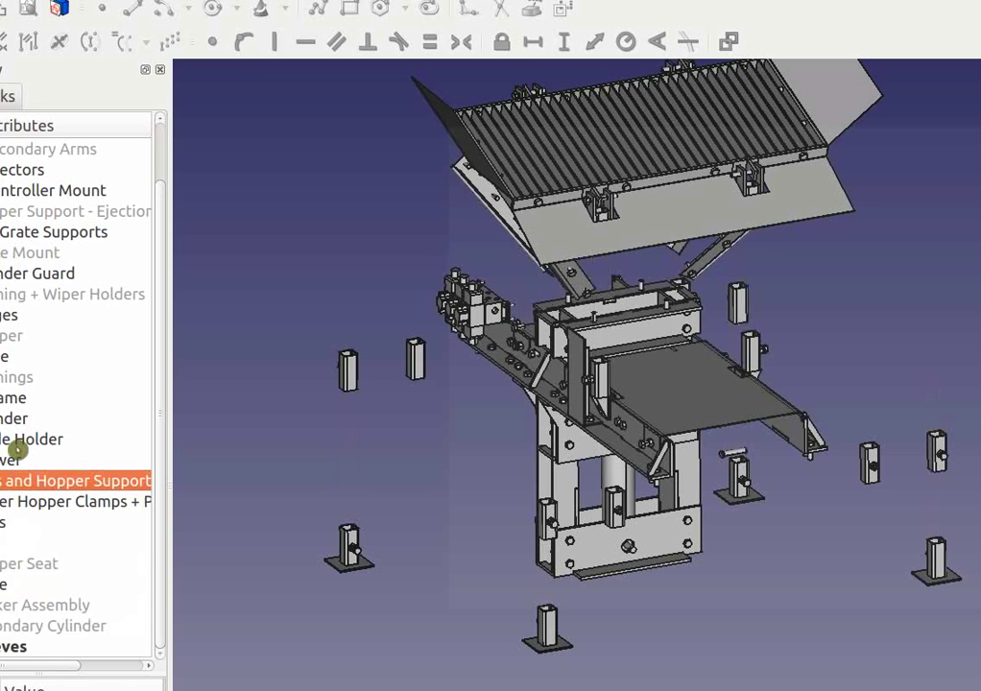
left_click(18, 444)
key("space")
left_click(17, 418)
key("space")
left_click(17, 397)
key("space")
left_click(12, 356)
key("space")
left_click(19, 314)
key("space")
left_click(21, 296)
key("space")
left_click(38, 273)
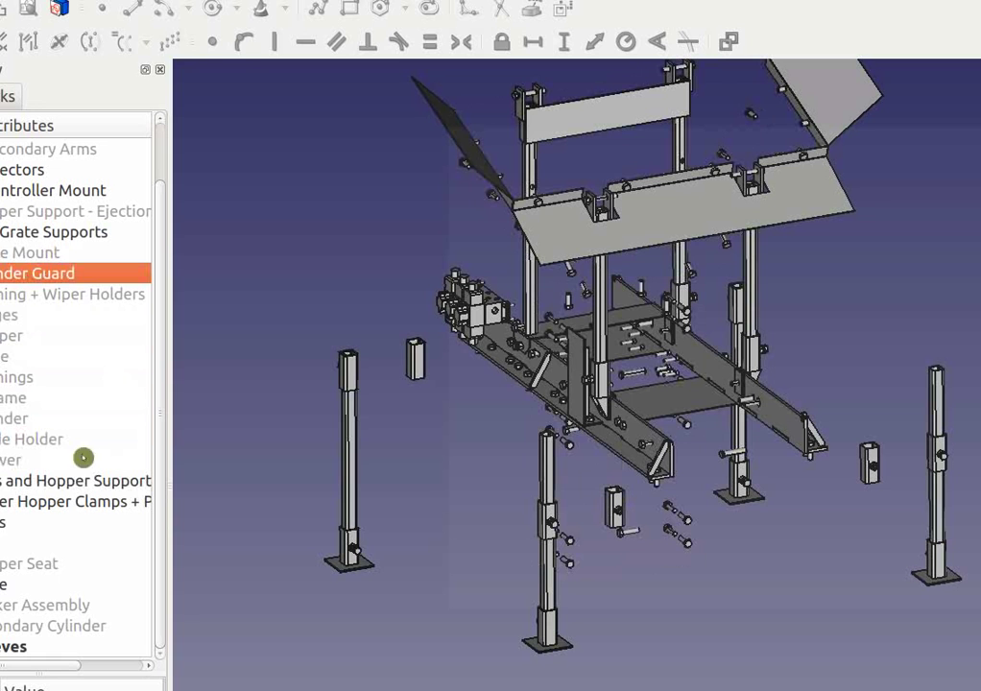
- Show the frame, drawer and Secondary Cylinder groups again and inspect how they fit together up close
key("space")
left_click(23, 397)
key("space")
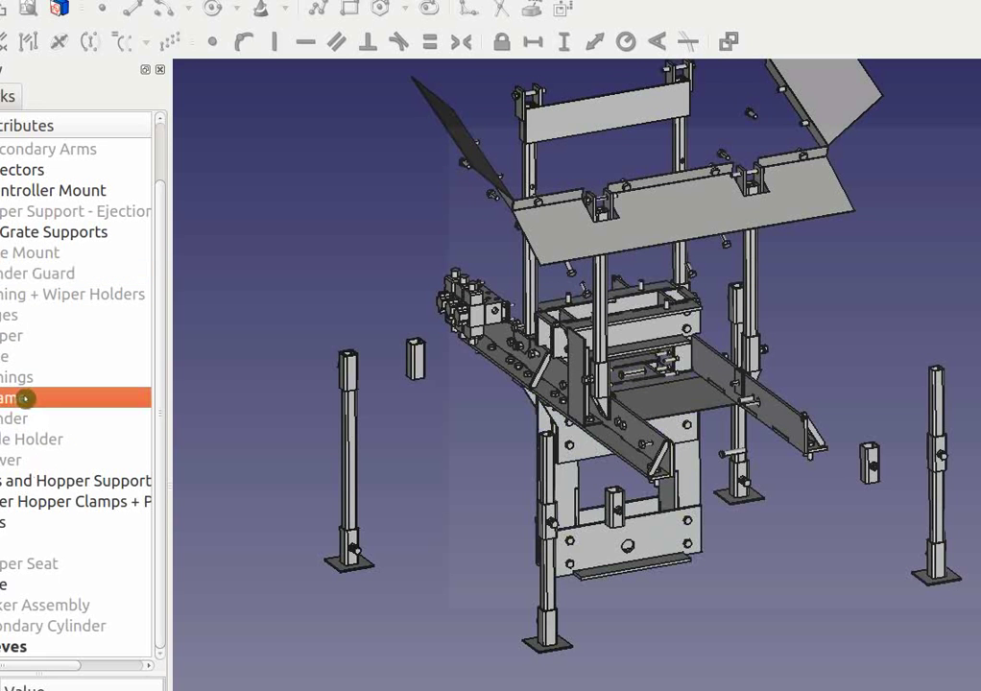
left_click(29, 460)
key("space")
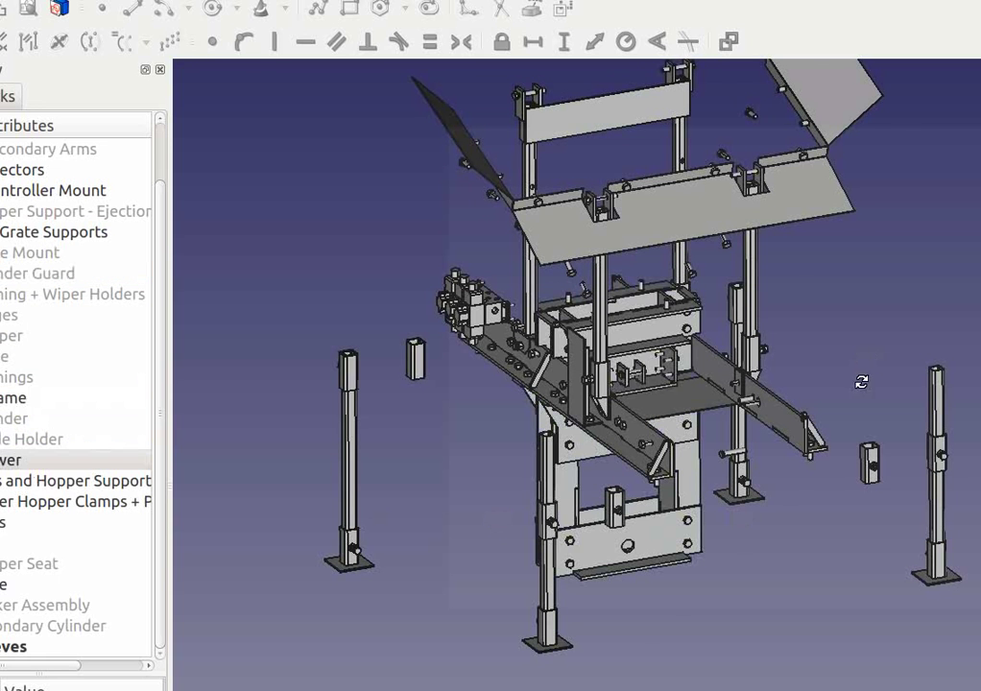
middle_click_drag(861, 382, 815, 394)
left_click(80, 627)
key("space")
middle_click_drag(629, 642, 656, 566)
scroll(868, 457, "up", 3)
middle_click_drag(869, 457, 882, 487)
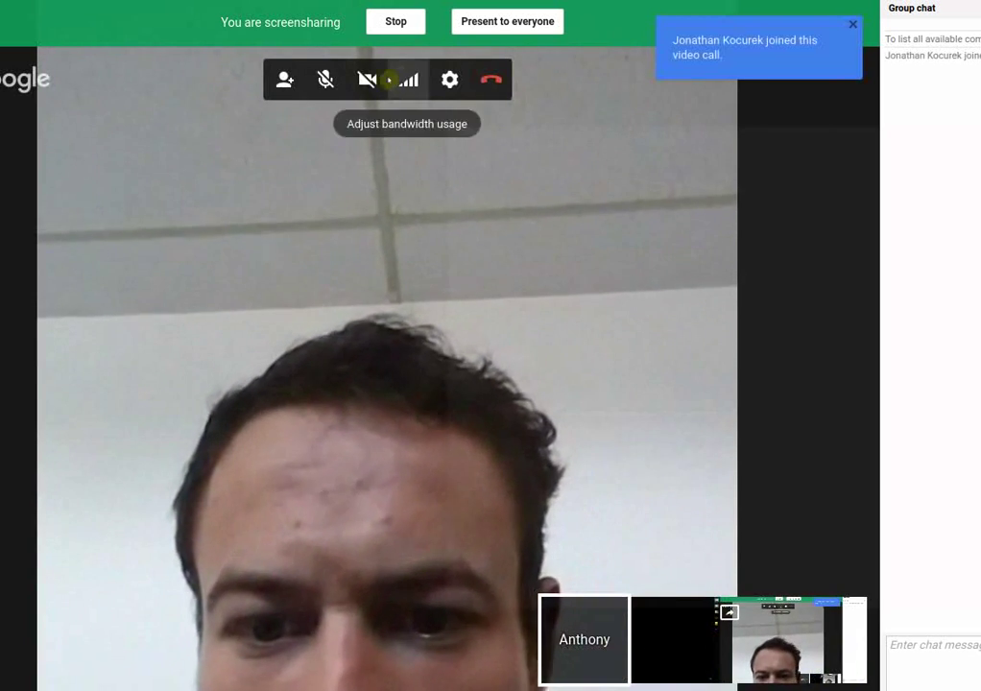
- Switch to the video call, stop the current screen share and mute the newly joined participant
left_click(760, 646)
left_click(391, 23)
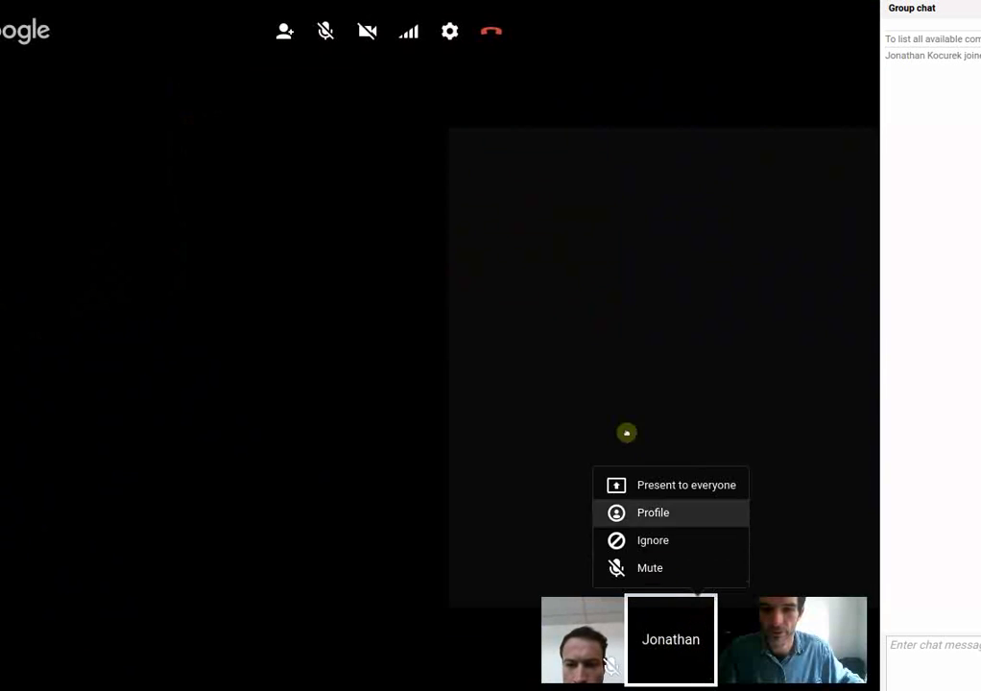
mouse_move(688, 606)
left_click(643, 568)
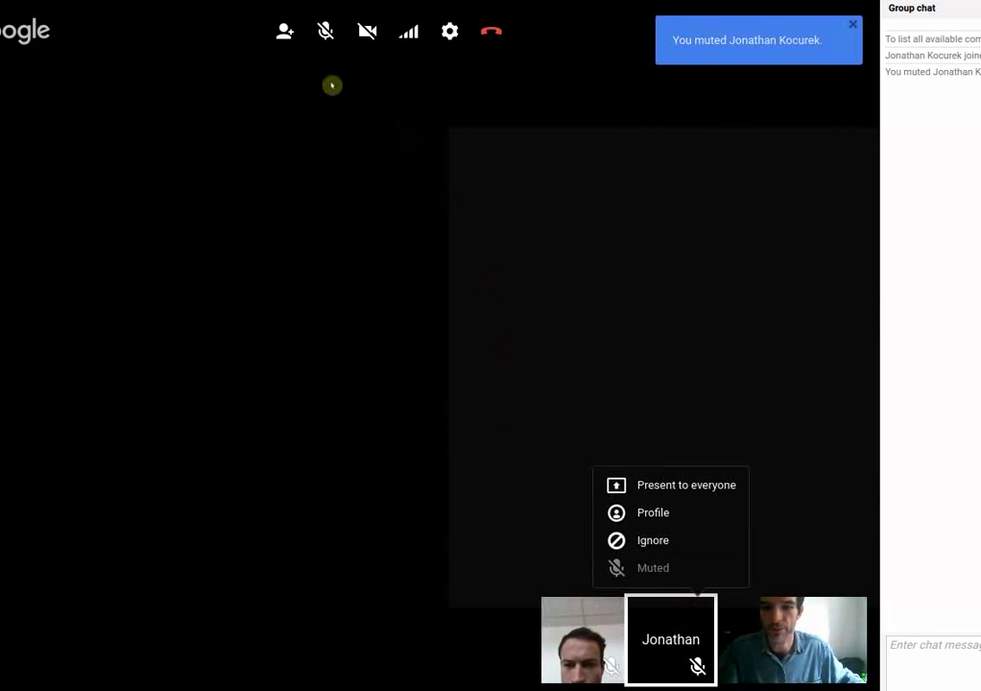
- Share the entire screen in the Hangouts call
left_click(150, 2)
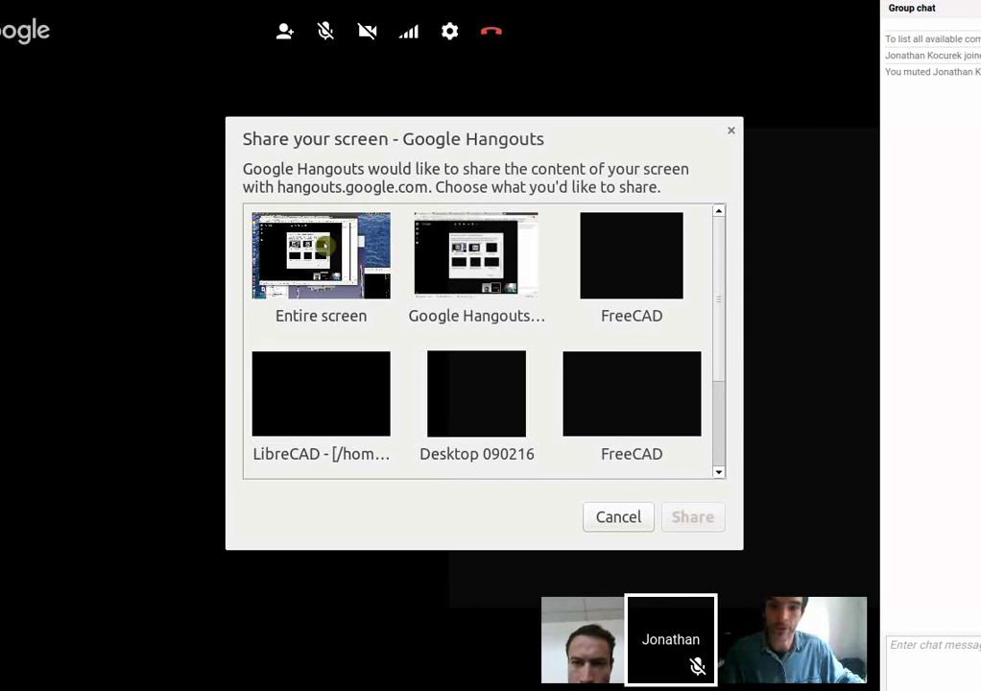
left_click(320, 269)
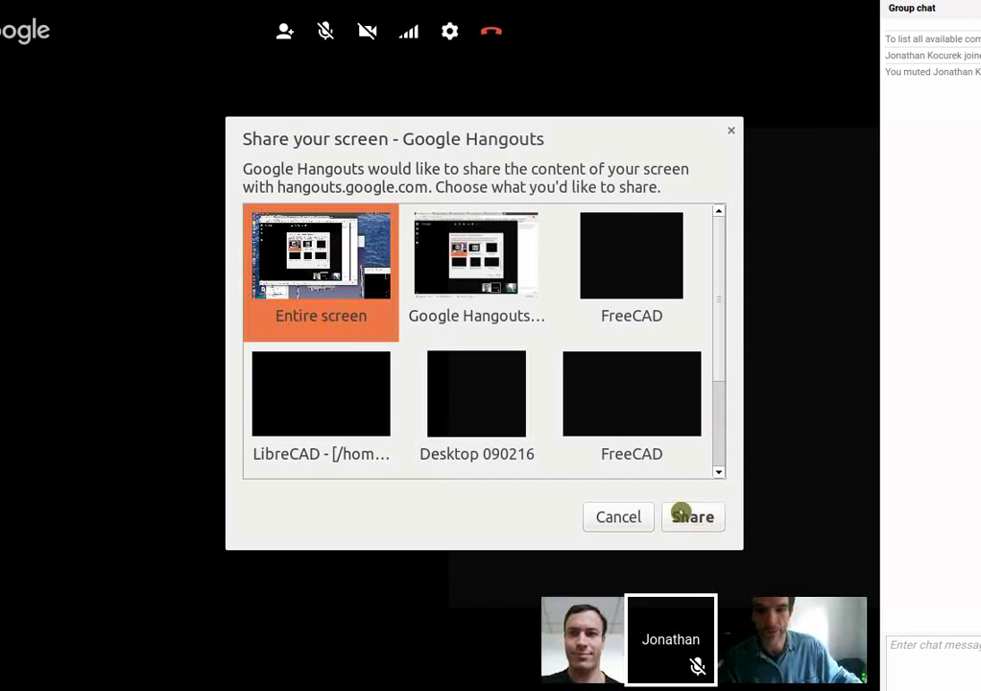
left_click(681, 514)
- Switch to FreeCAD and examine the drawer and secondary cylinder inside the press frame
key("alt+Tab")
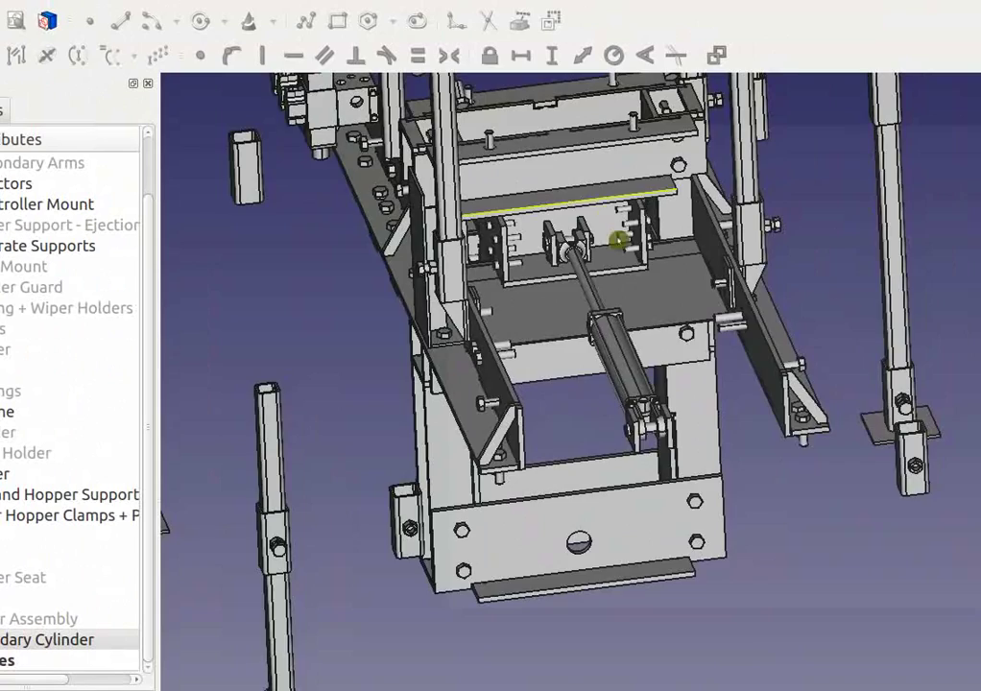
scroll(689, 361, "down", 3)
scroll(465, 363, "up", 1)
mouse_move(793, 258)
middle_mouse_down()
mouse_move(761, 321)
mouse_move(807, 272)
mouse_move(805, 259)
middle_mouse_up()
scroll(775, 259, "down", 1)
middle_click_drag(622, 288, 482, 427)
scroll(484, 419, "up", 3)
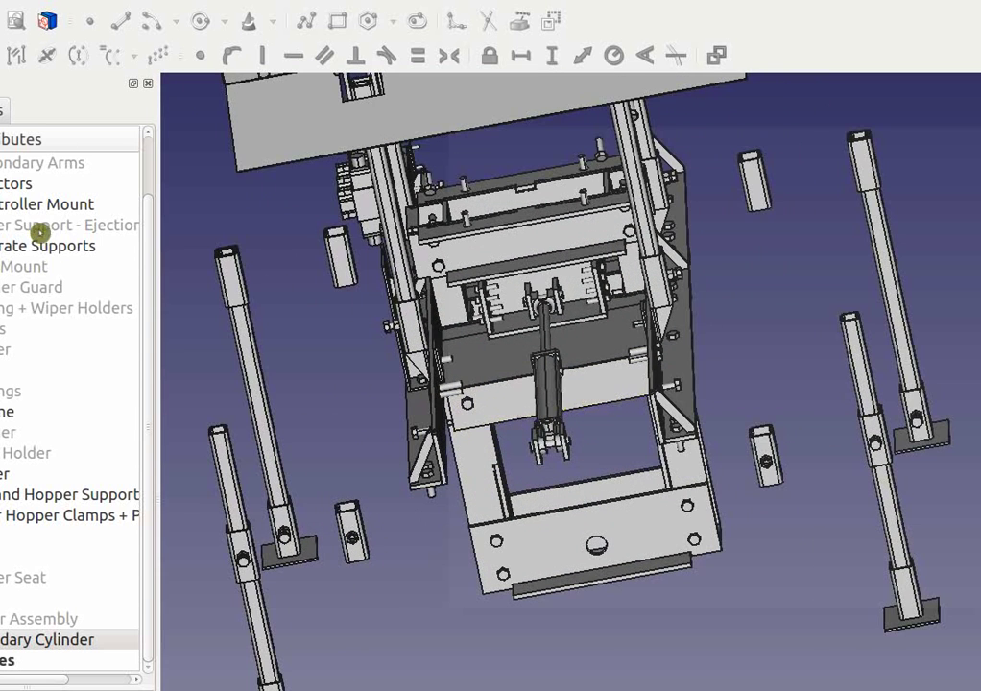
- Show the hopper and grate groups again above the press frame
scroll(44, 240, "up", 1)
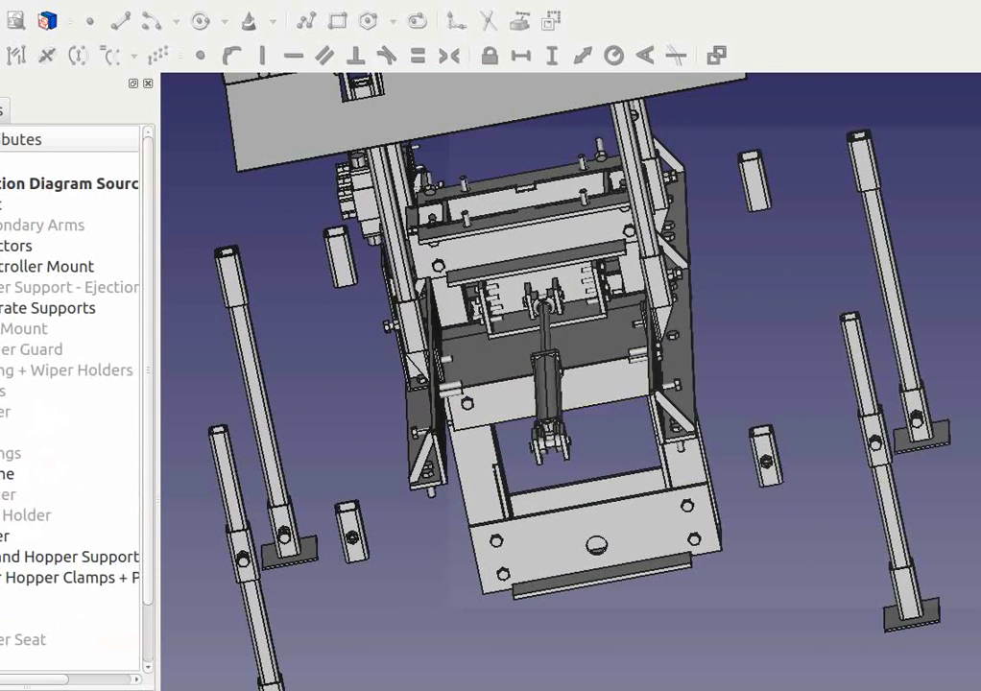
left_click(48, 412)
key("space")
middle_click_drag(256, 339, 333, 322)
scroll(734, 300, "down", 4)
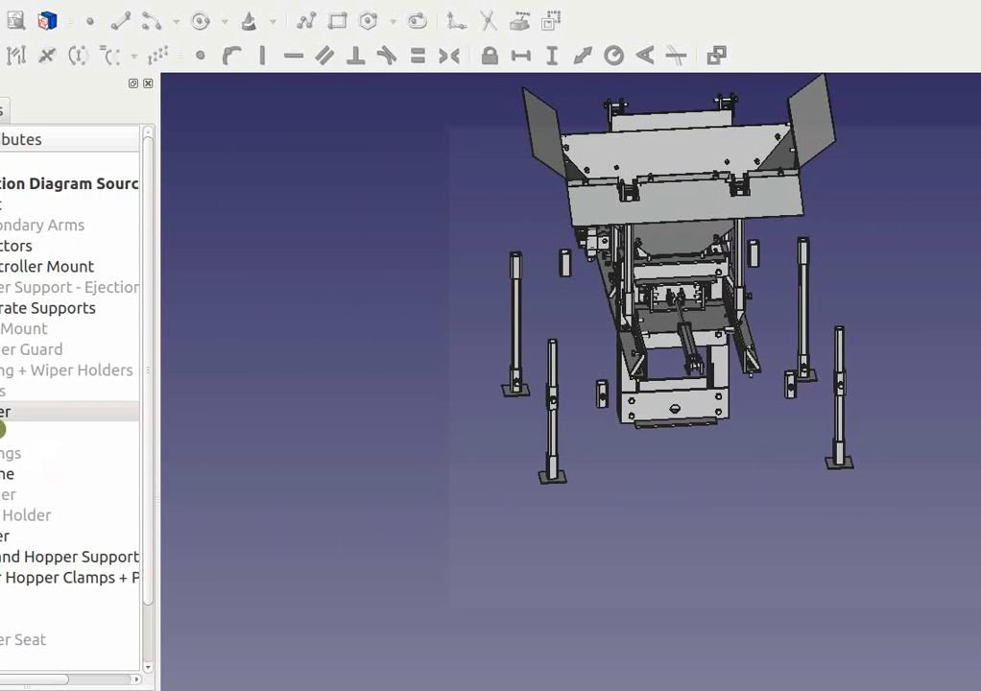
left_click(48, 432)
key("space")
middle_click_drag(942, 364, 894, 394)
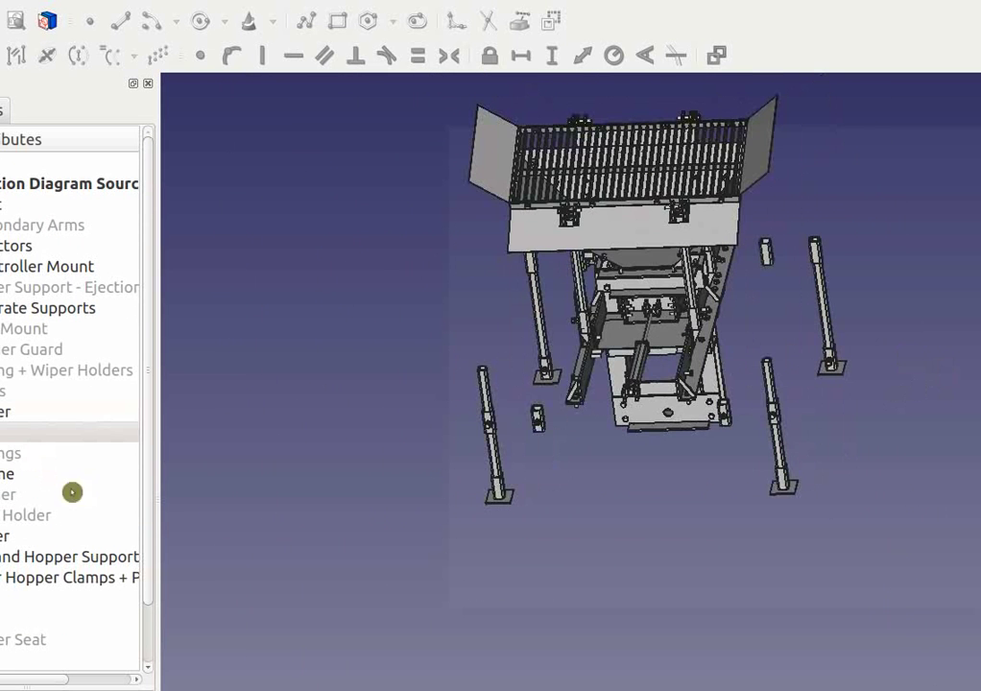
- Show the hidden secondary arms, the wiper holders group and the shaft holder group in the press assembly
left_click(92, 224)
key("space")
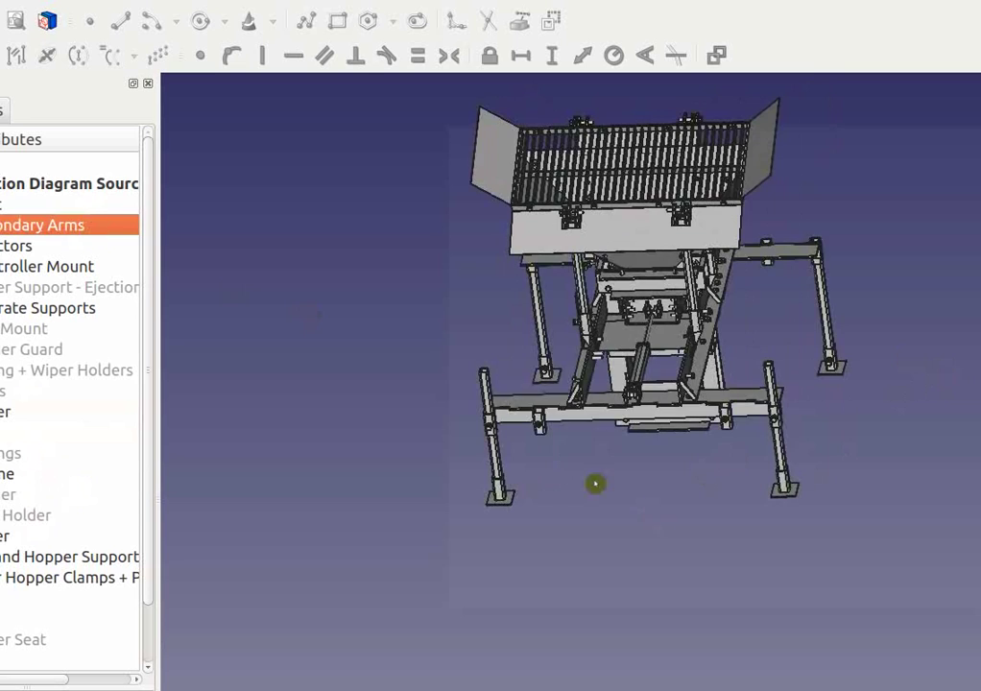
middle_click_drag(595, 482, 656, 400)
scroll(724, 358, "up", 4)
middle_click_drag(723, 358, 720, 318)
scroll(701, 183, "up", 1)
middle_click_drag(694, 197, 639, 261)
left_click(21, 370)
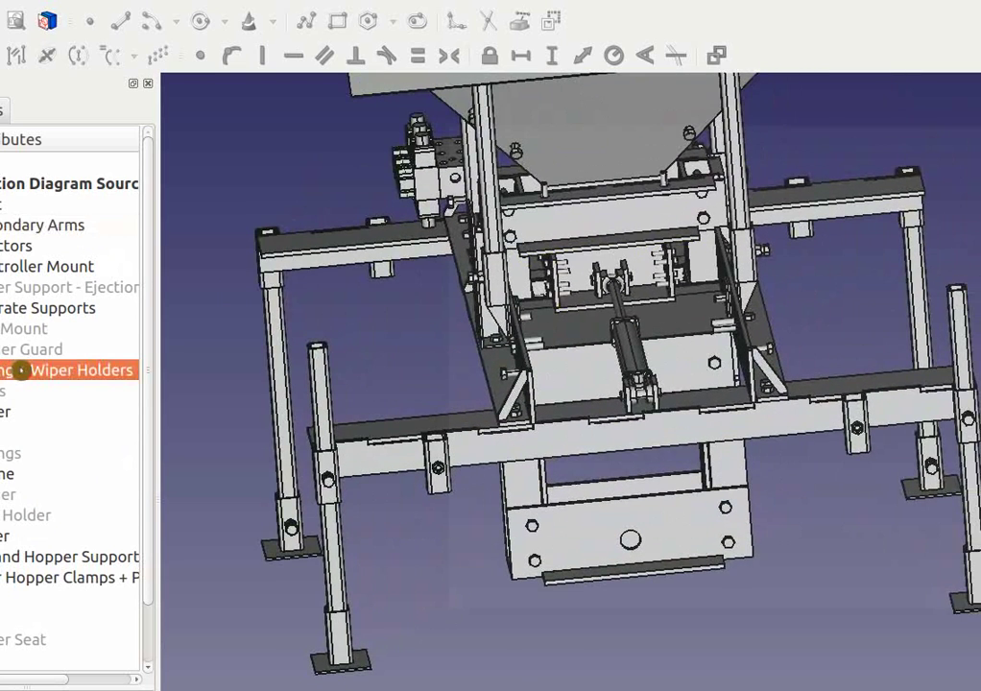
left_click(34, 517)
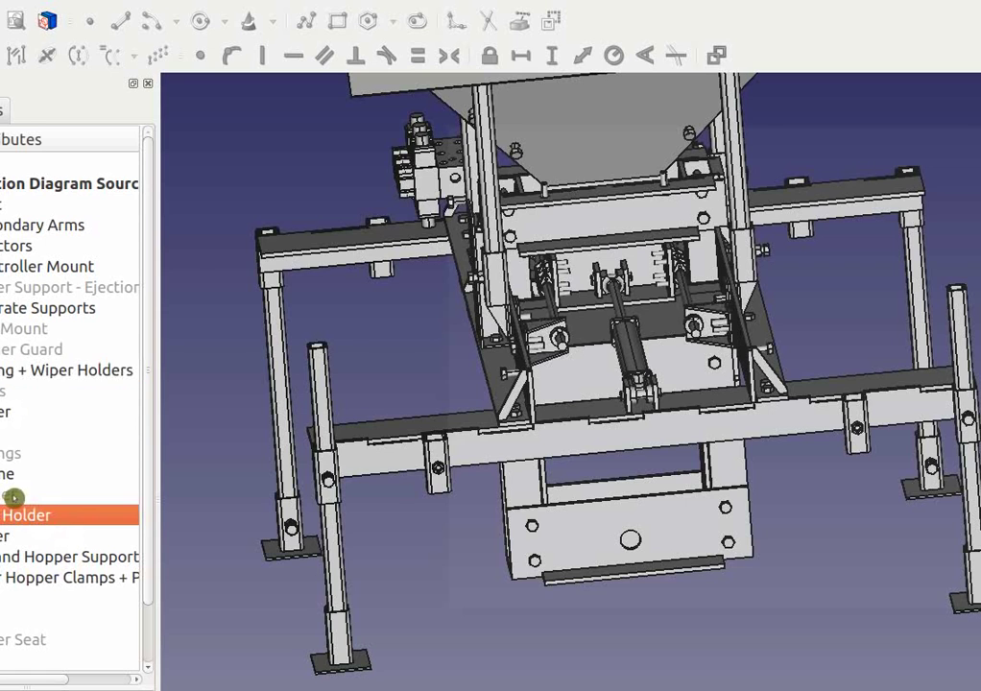
- Examine the two side shafts and their holder brackets beside the central cylinder inside the press frame
scroll(592, 299, "up", 5)
scroll(577, 313, "up", 3)
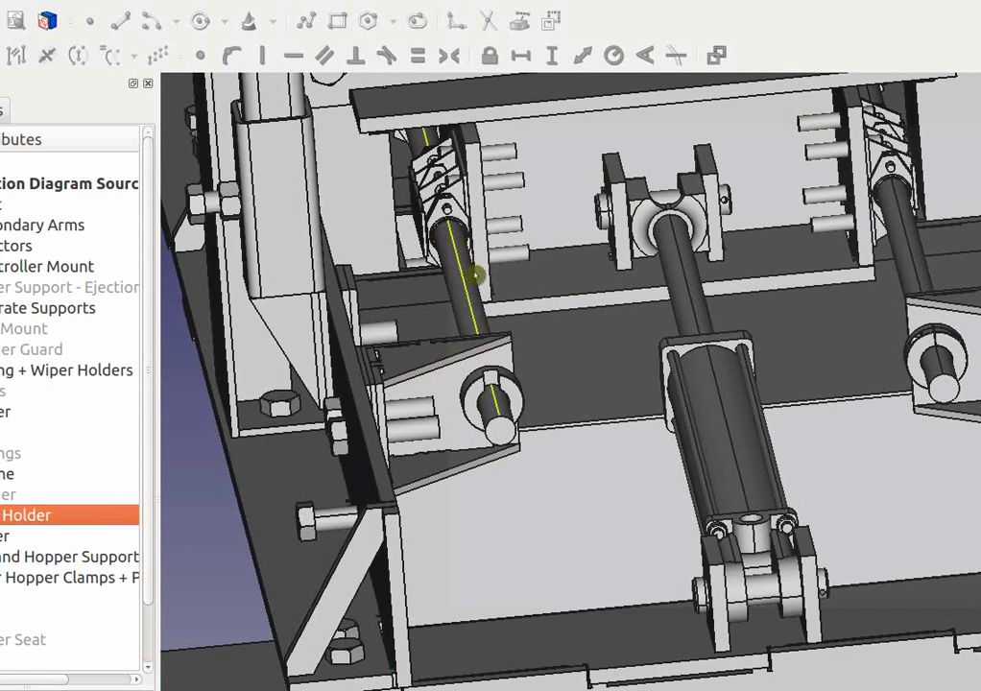
scroll(938, 321, "down", 3)
middle_click_drag(955, 377, 754, 397)
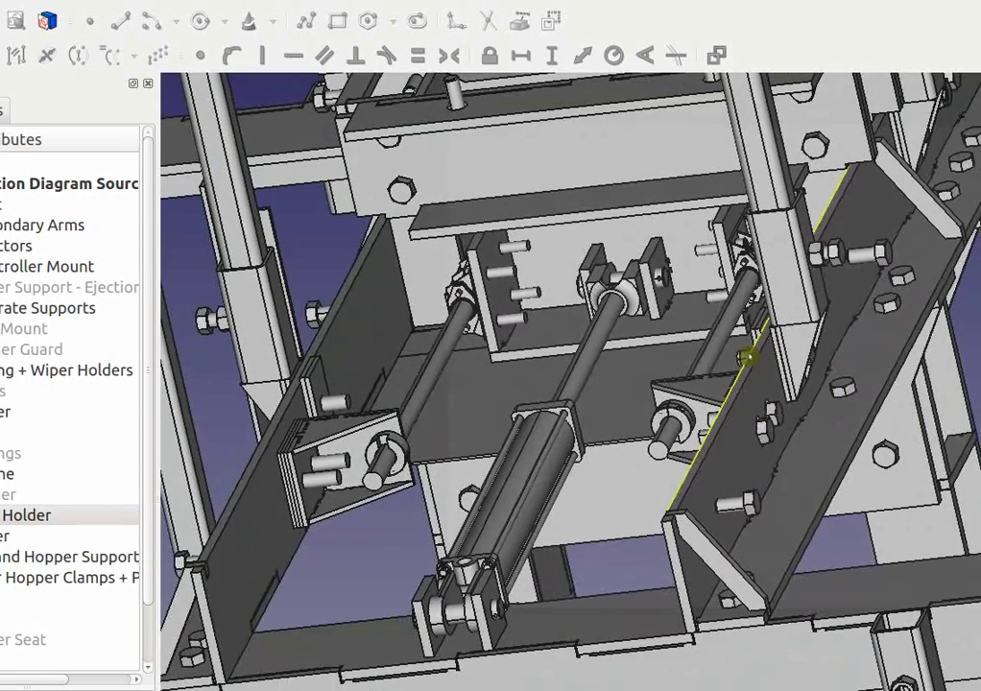
middle_click_drag(230, 410, 273, 368)
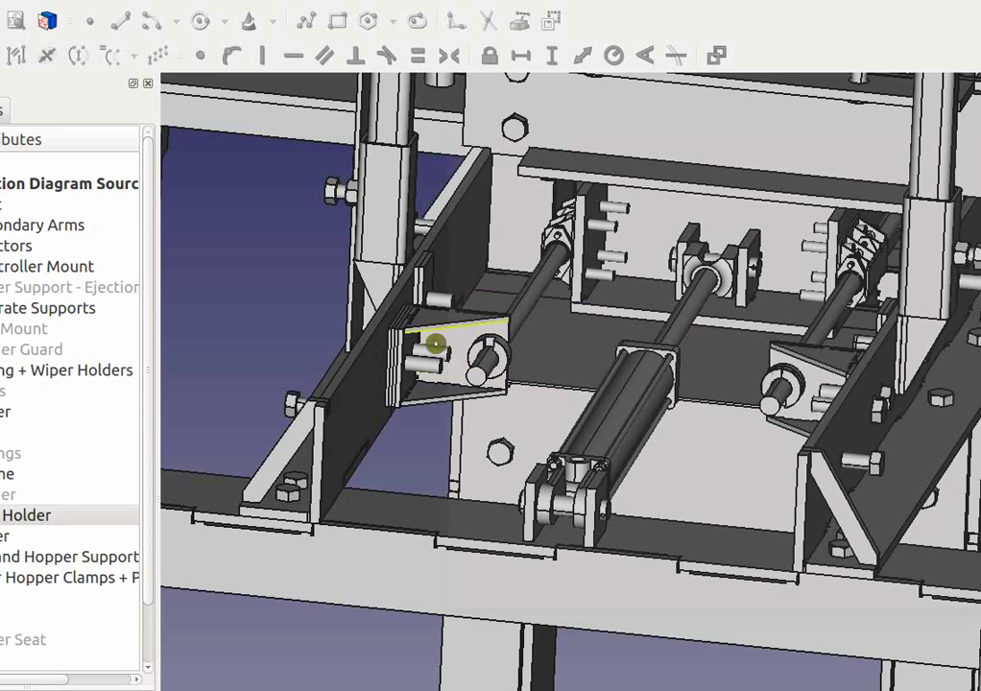
middle_click_drag(466, 518, 722, 443)
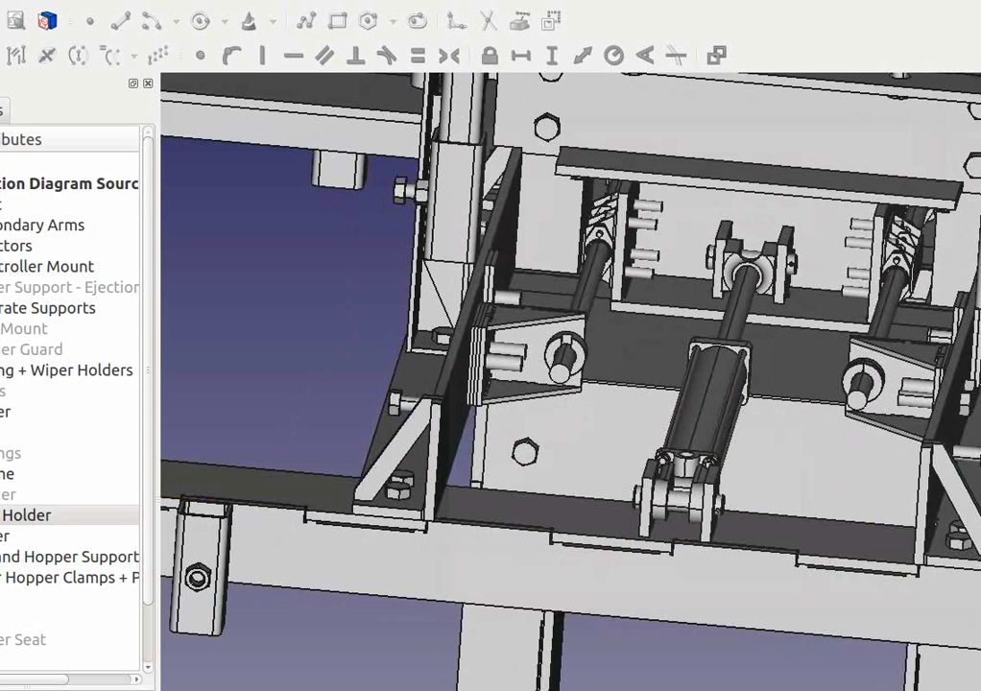
scroll(797, 324, "up", 1)
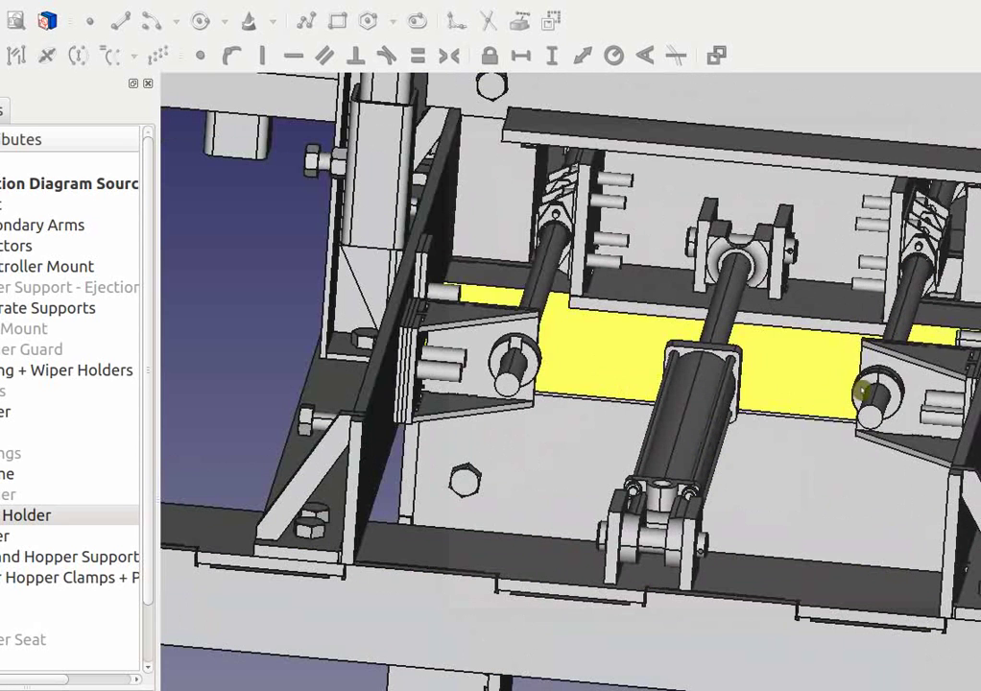
left_click(907, 362)
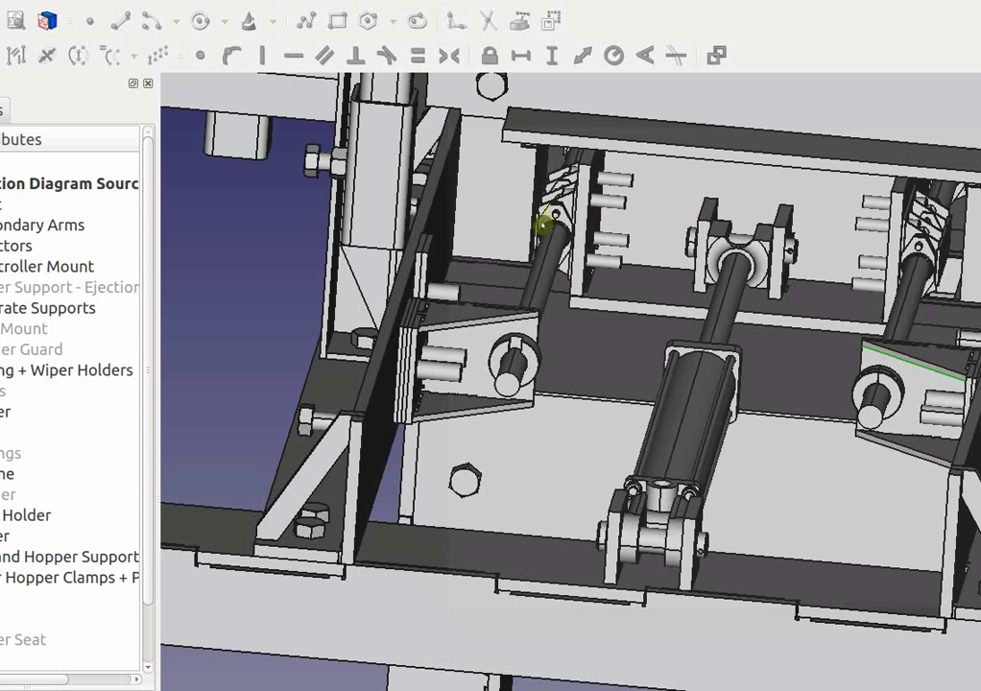
scroll(818, 403, "up", 2)
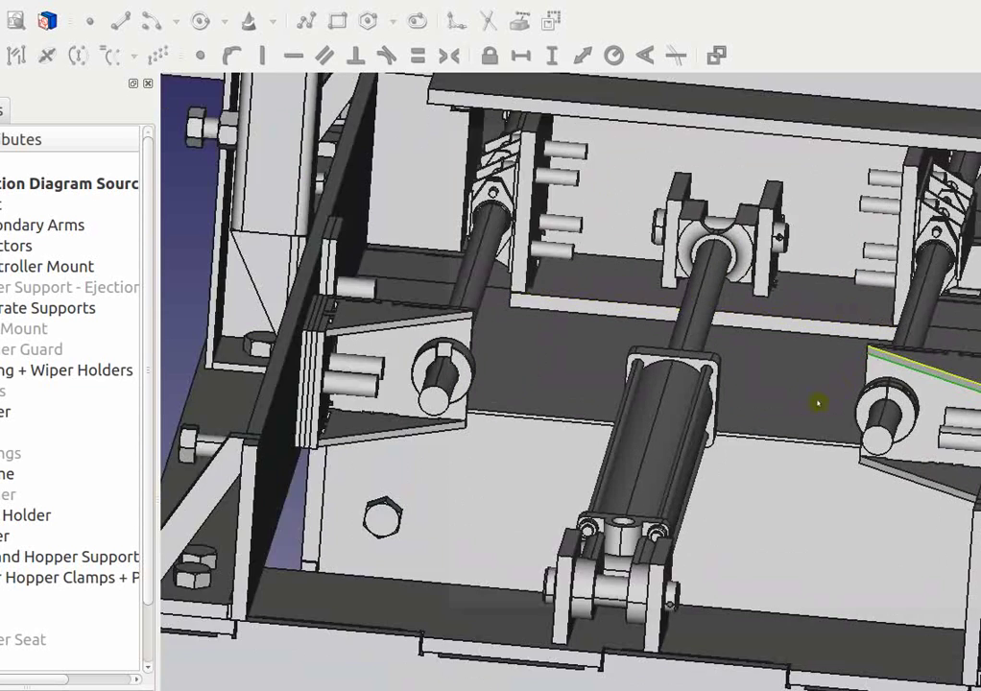
- Examine the underside of the frame and the complete press with its hopper, grate and legs
scroll(818, 403, "down", 2)
middle_click_drag(831, 473, 815, 433)
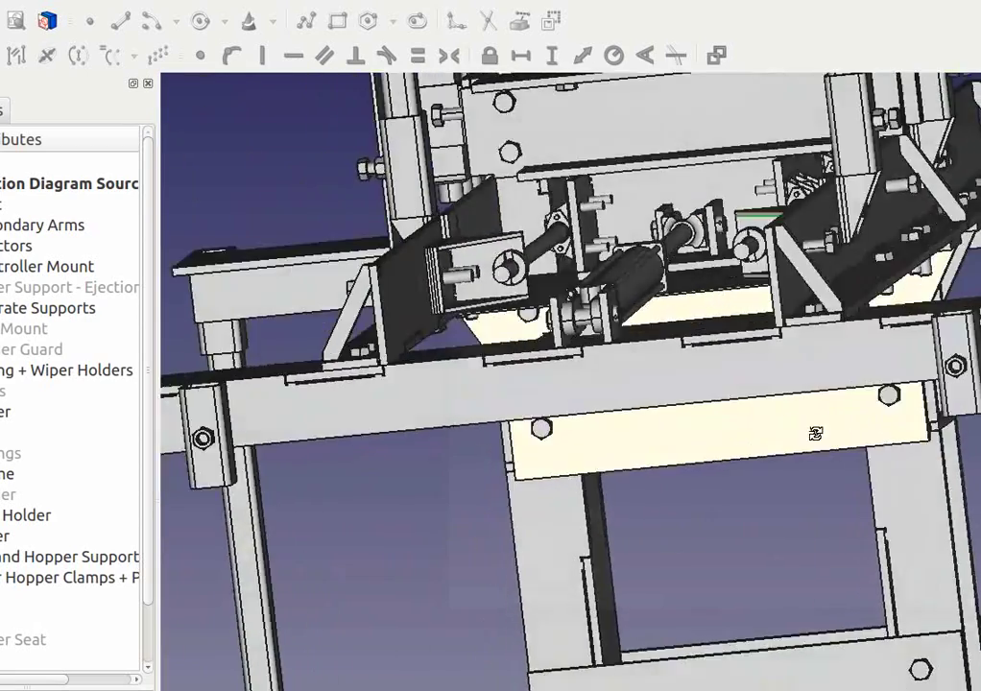
scroll(816, 434, "down", 5)
middle_click_drag(804, 338, 769, 399)
middle_click_drag(902, 403, 894, 450)
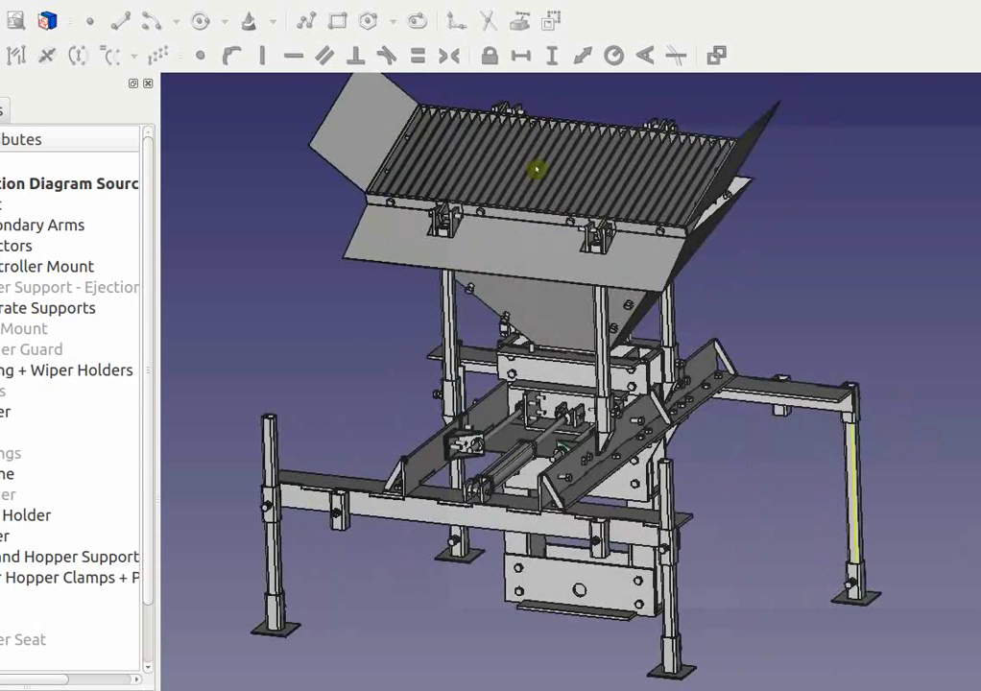
scroll(514, 234, "down", 2)
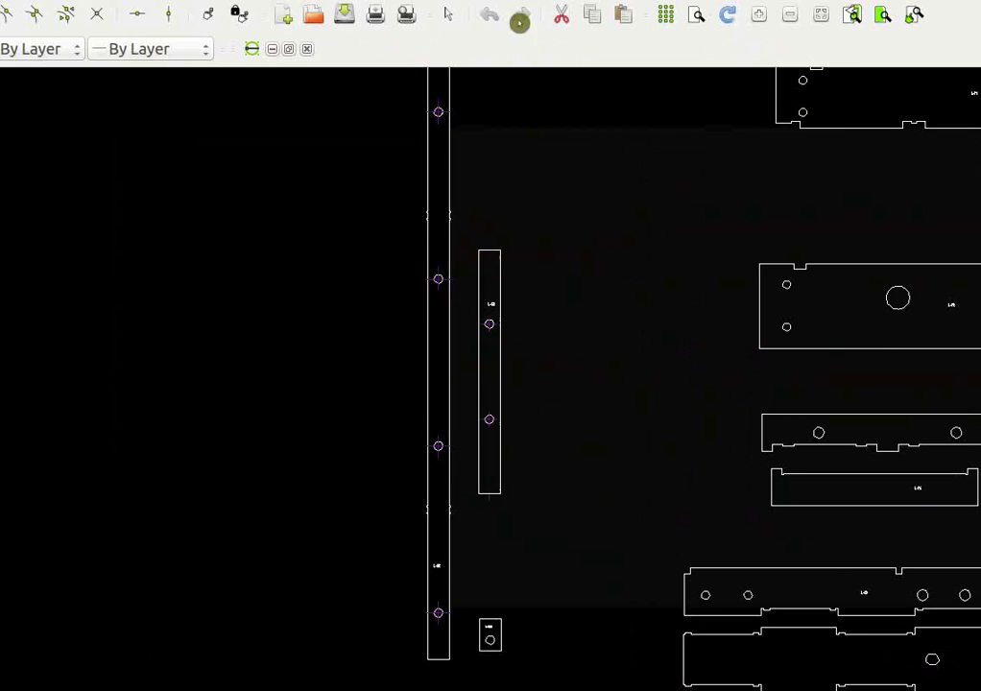
scroll(600, 151, "down", 4)
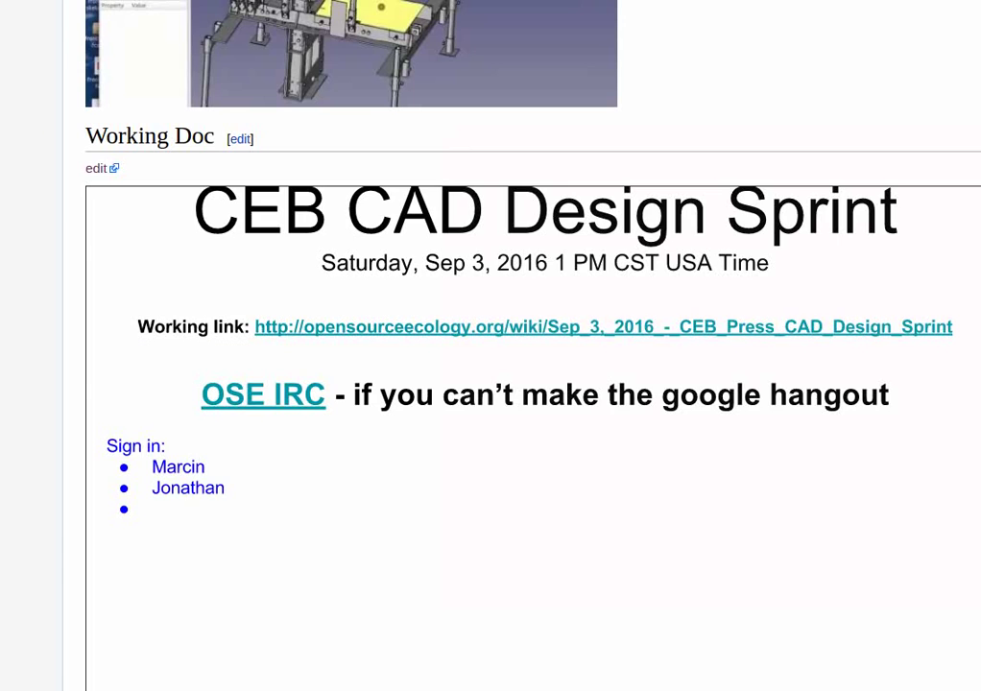
- Go to the design sprint wiki page and open its CEB CAD Design Sprint working doc for editing
scroll(875, 240, "up", 6)
scroll(863, 226, "down", 6)
scroll(859, 236, "down", 1)
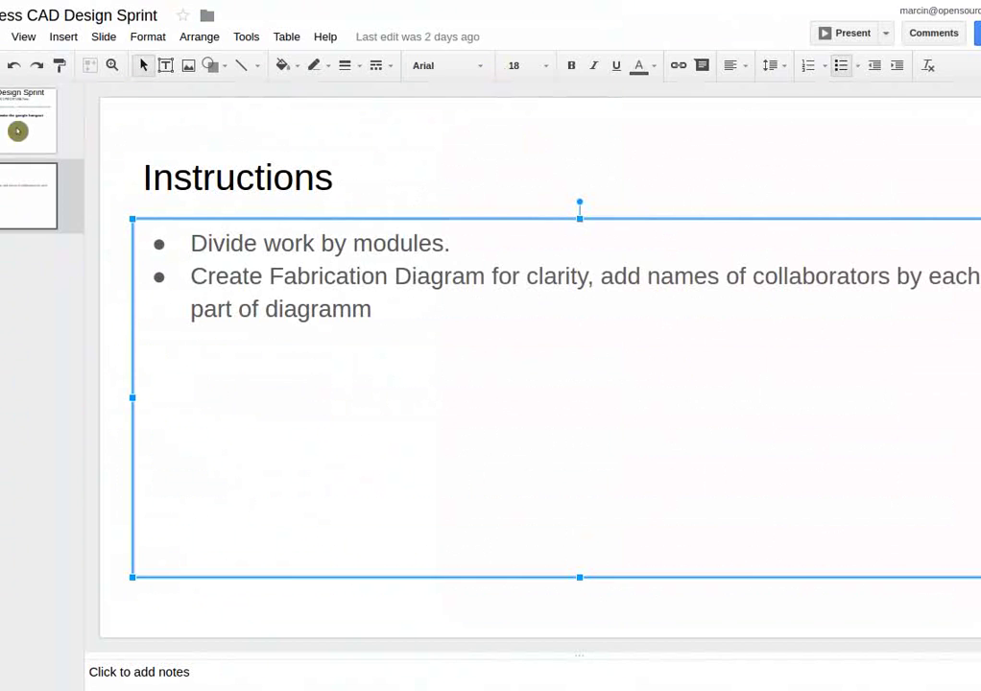
left_click(21, 96)
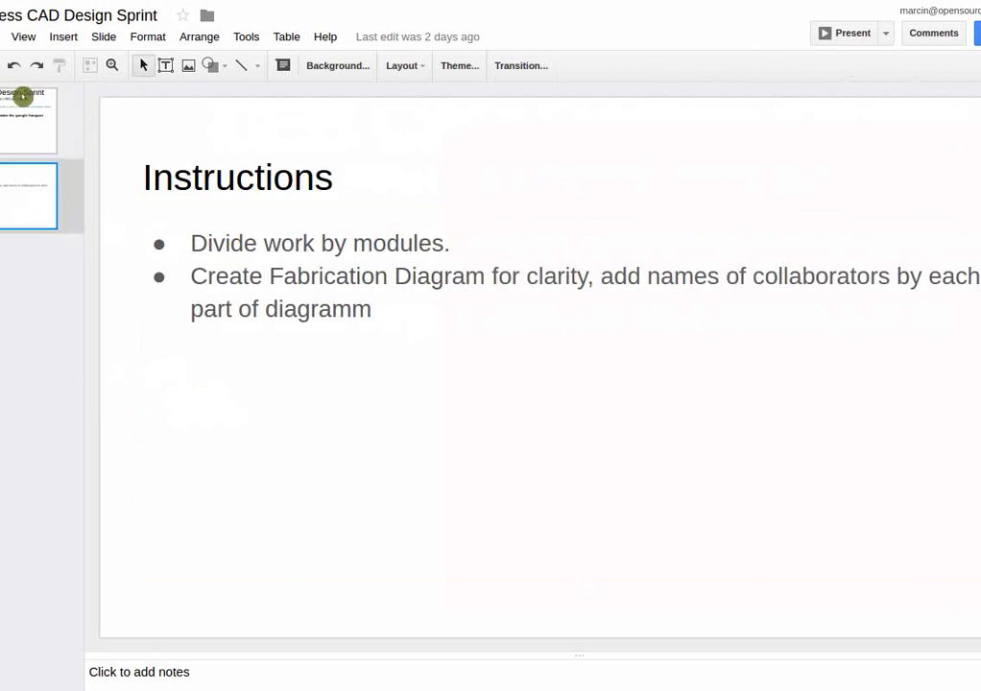
left_click(21, 96)
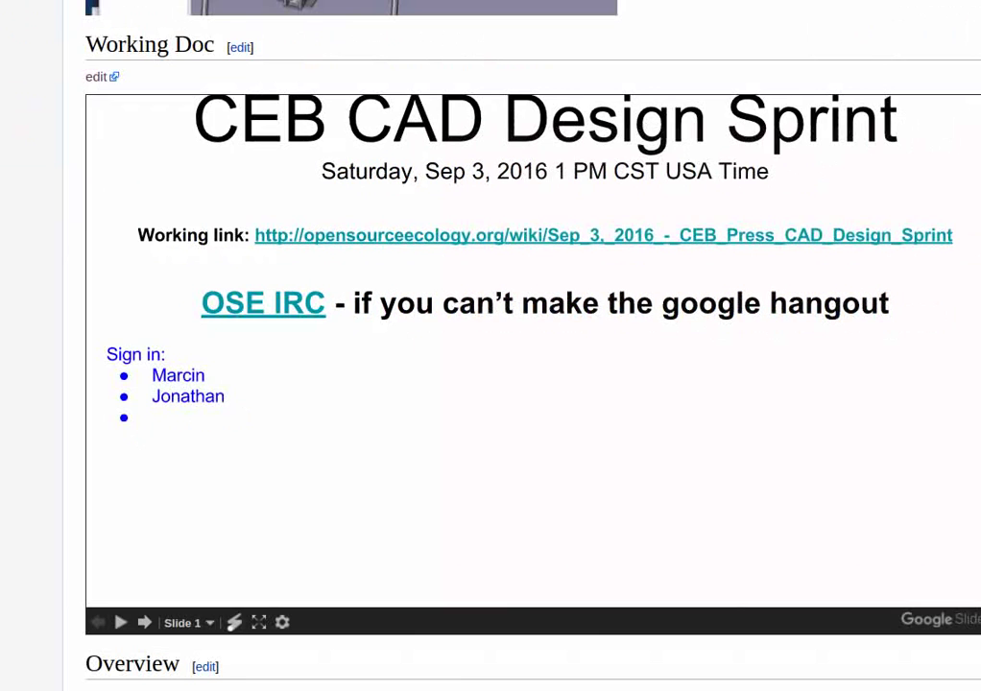
scroll(756, 258, "up", 5)
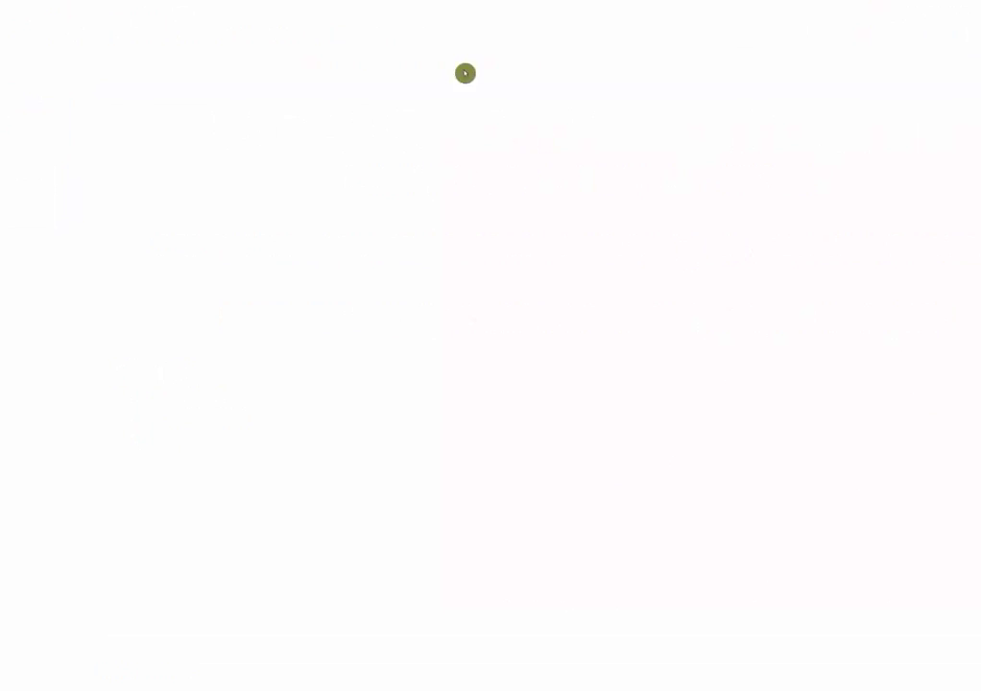
left_click(342, 351)
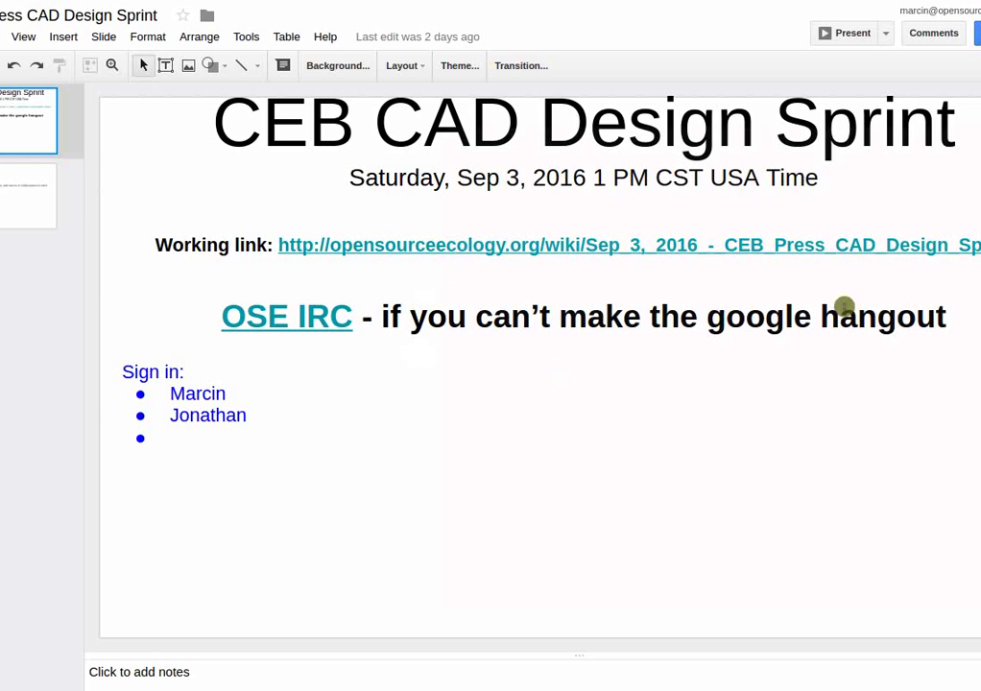
- Add the line "CEB Press Doc" between the working link and the OSE IRC line on the title slide
left_click(977, 245)
key("Return")
key("Return")
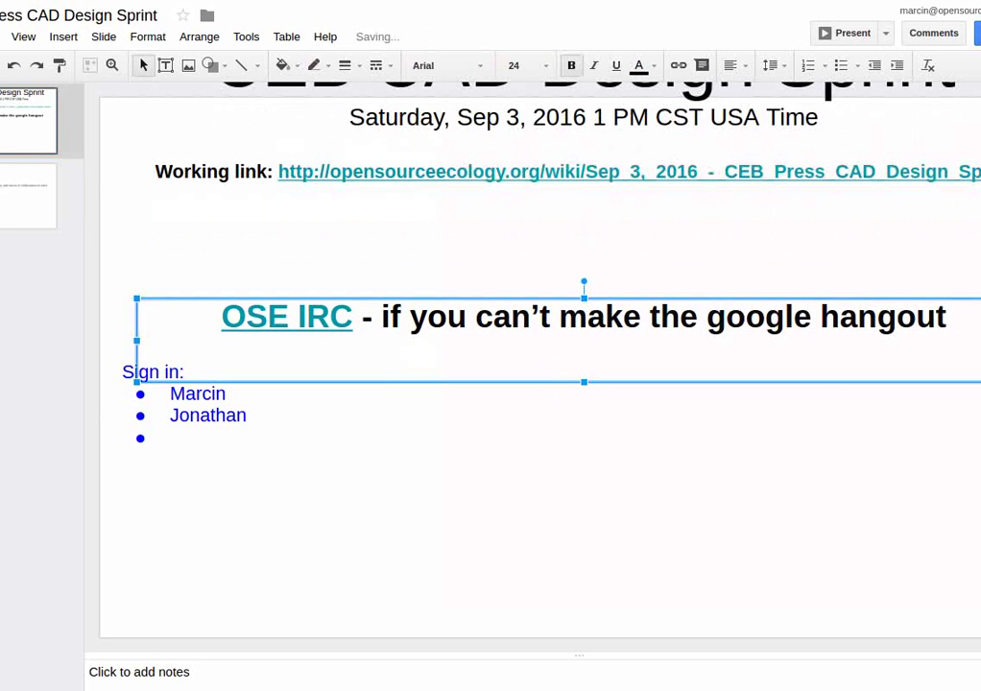
type("CEB P")
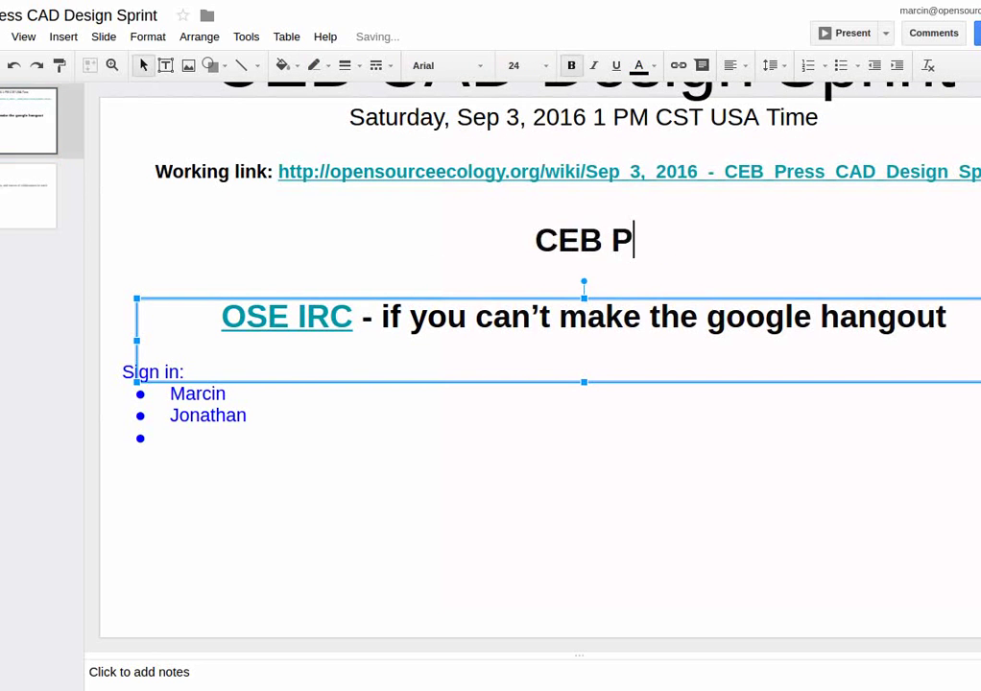
type("ress Doc")
left_click_drag(453, 232, 711, 233)
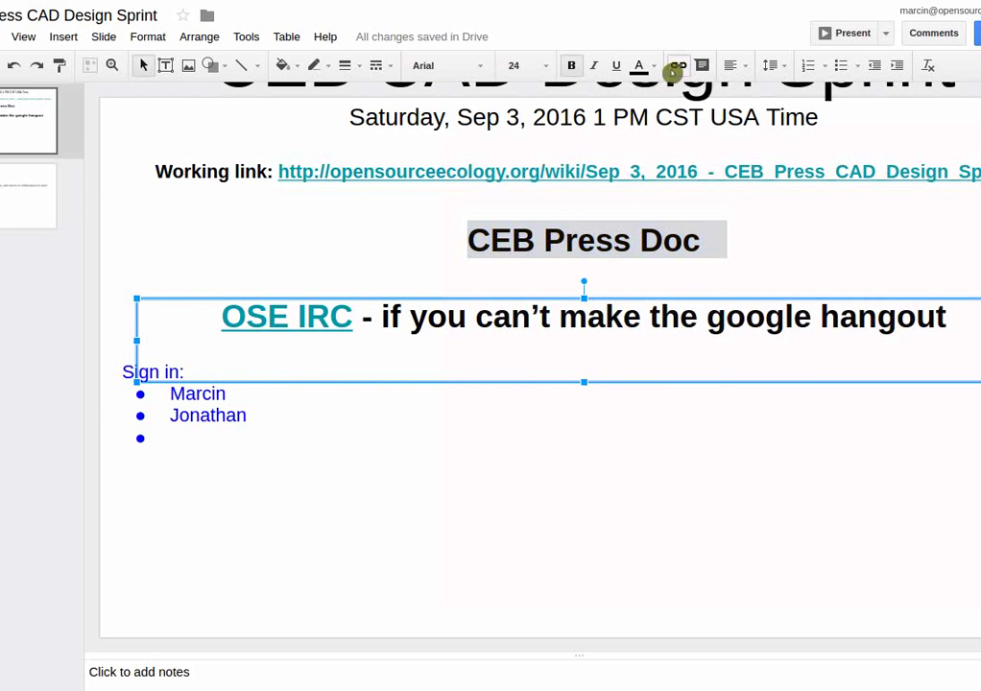
left_click(679, 68)
type("http://opensourceecology.org/wiki/CEB_Press_v16.09")
left_click(740, 353)
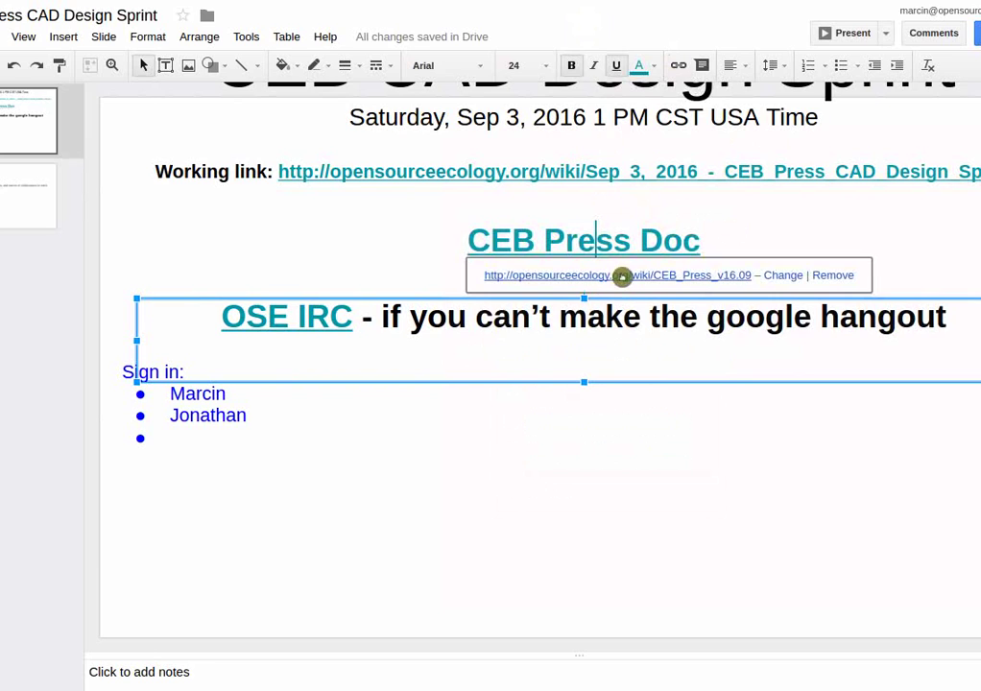
- Open the linked CEB Press v16.09 wiki page and its embedded OSE CEB 5000 model presentation for editing
left_click(622, 275)
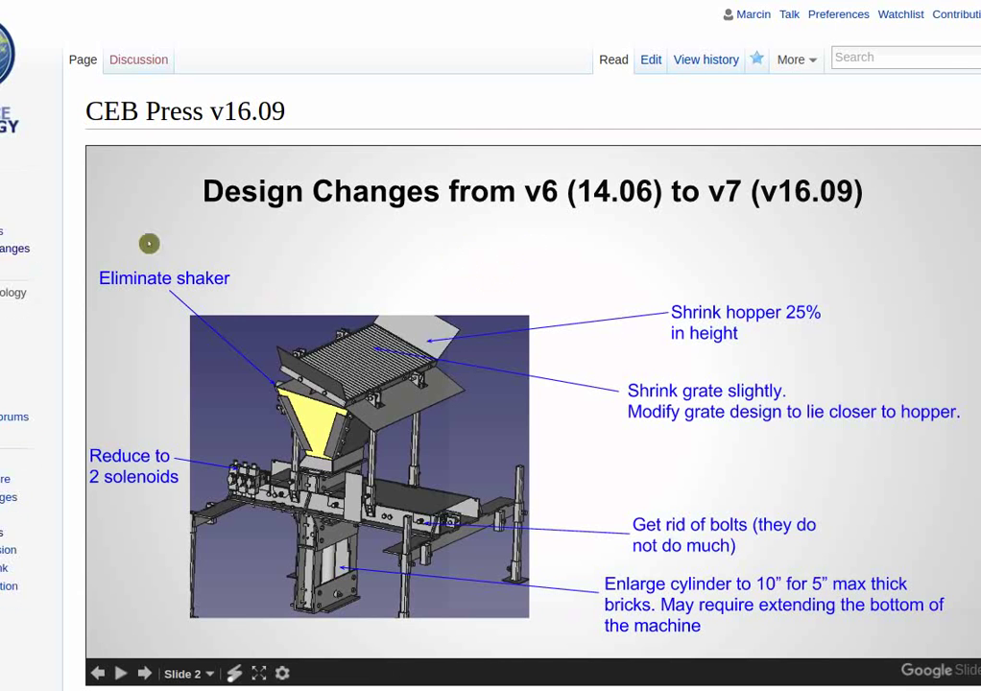
scroll(387, 357, "down", 3)
scroll(94, 558, "up", 2)
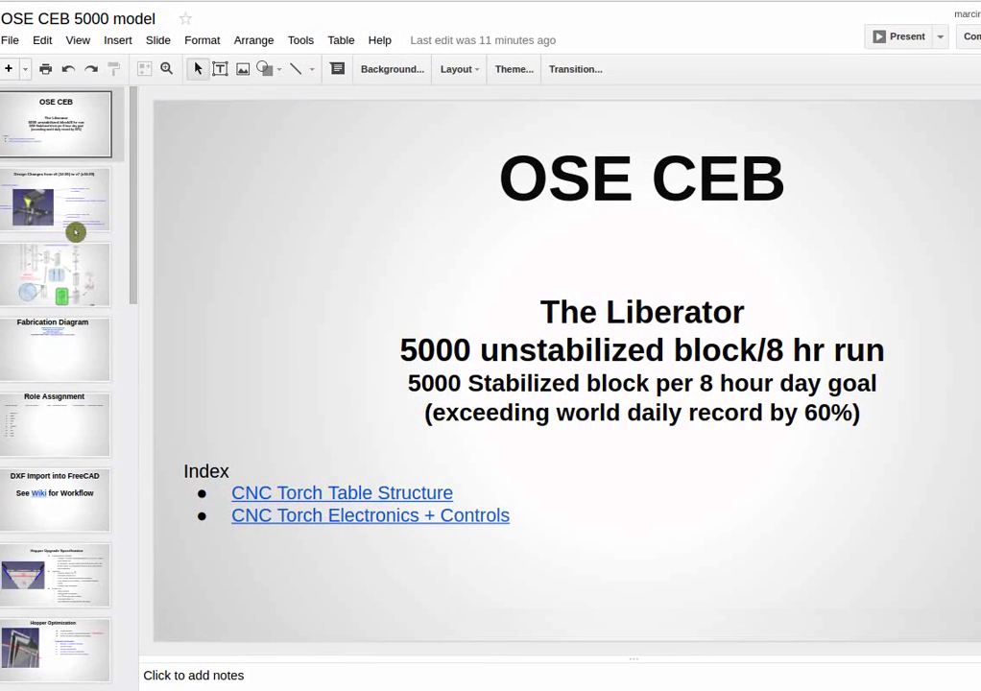
- Review the OSE CEB title slide and the Design Changes from v6 (14.06) to v7 (v16.09) slide
key("Down")
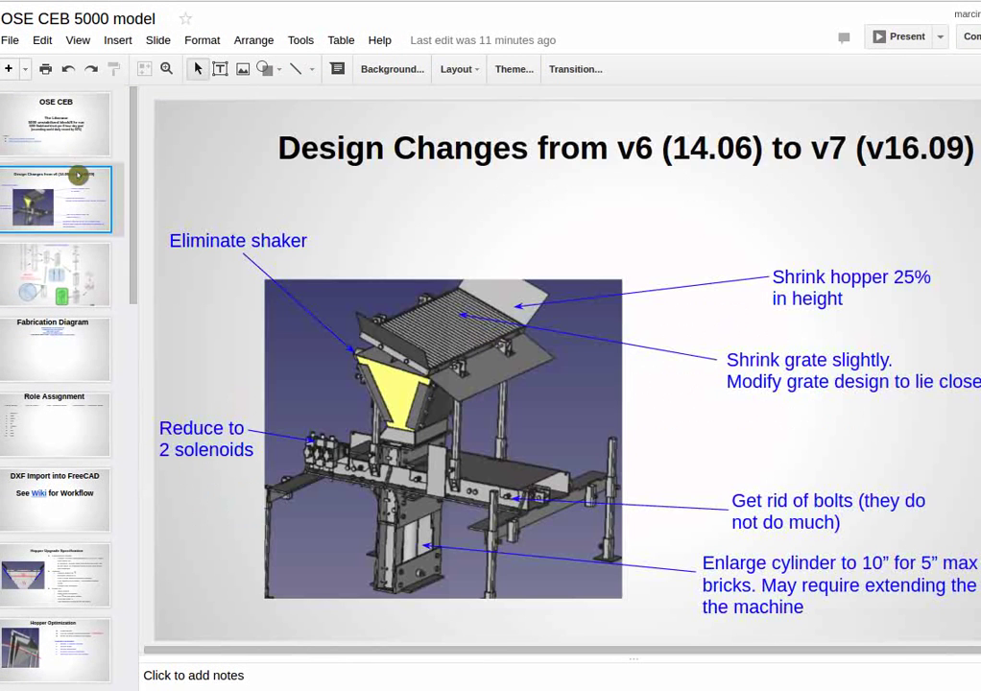
key("Up")
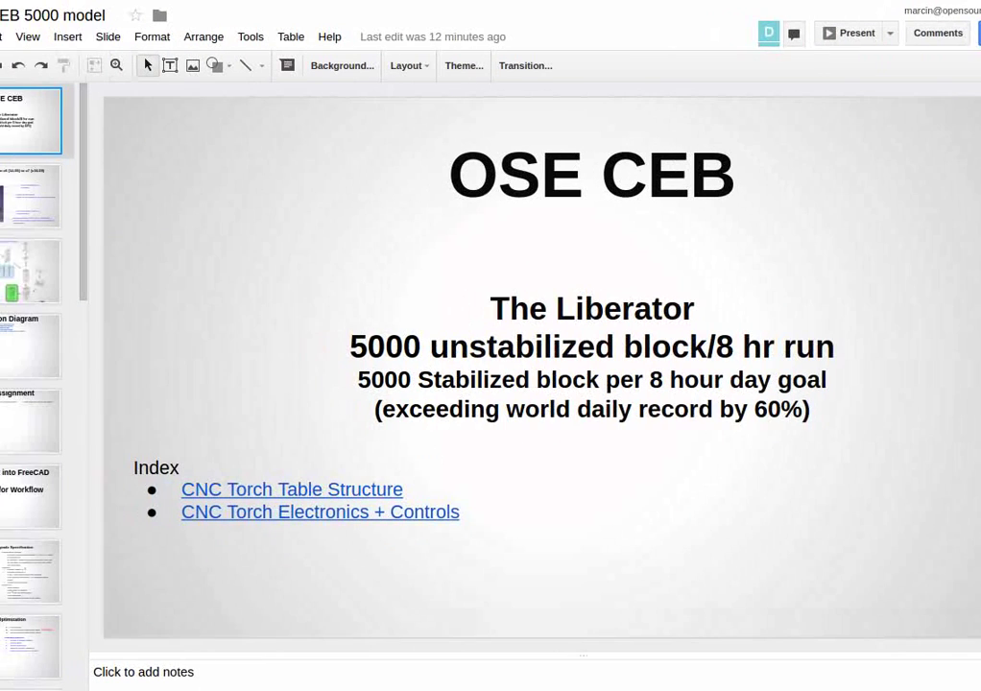
left_click(8, 202)
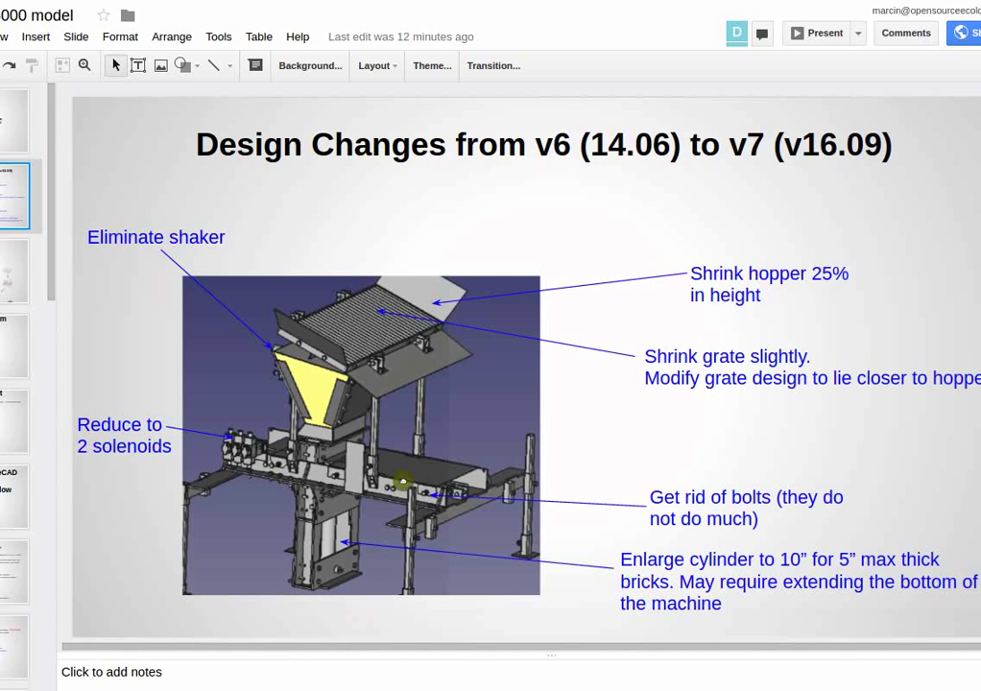
key("Down")
key("Up")
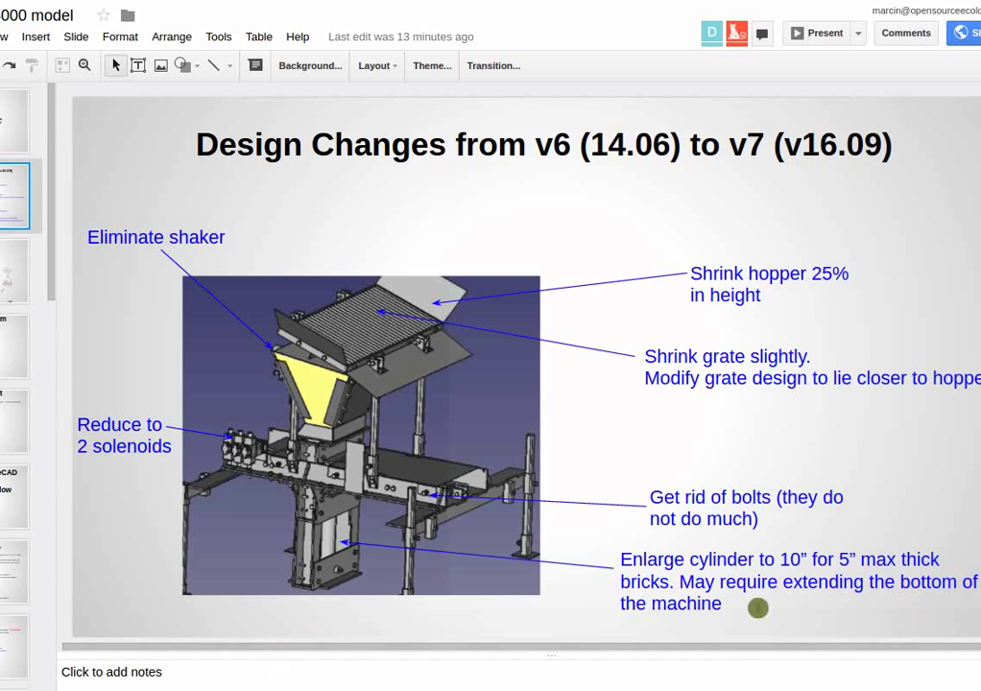
left_click(21, 278)
left_click(15, 197)
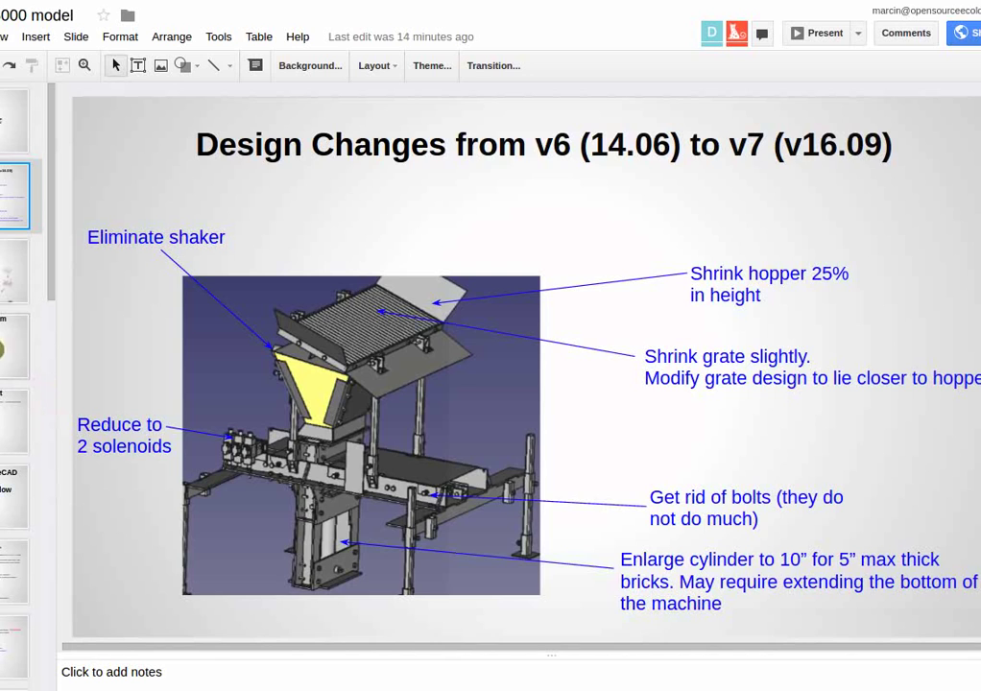
- Go to the Fabrication Diagram slide and open its Download 3D CAD of FreeCAD link
left_click(13, 332)
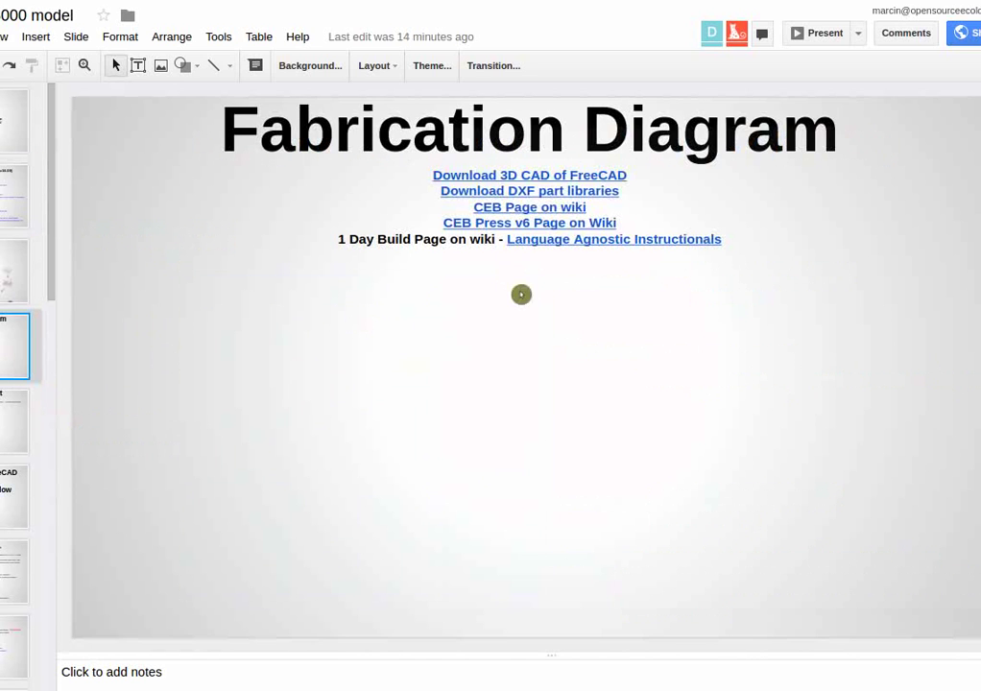
left_click(554, 176)
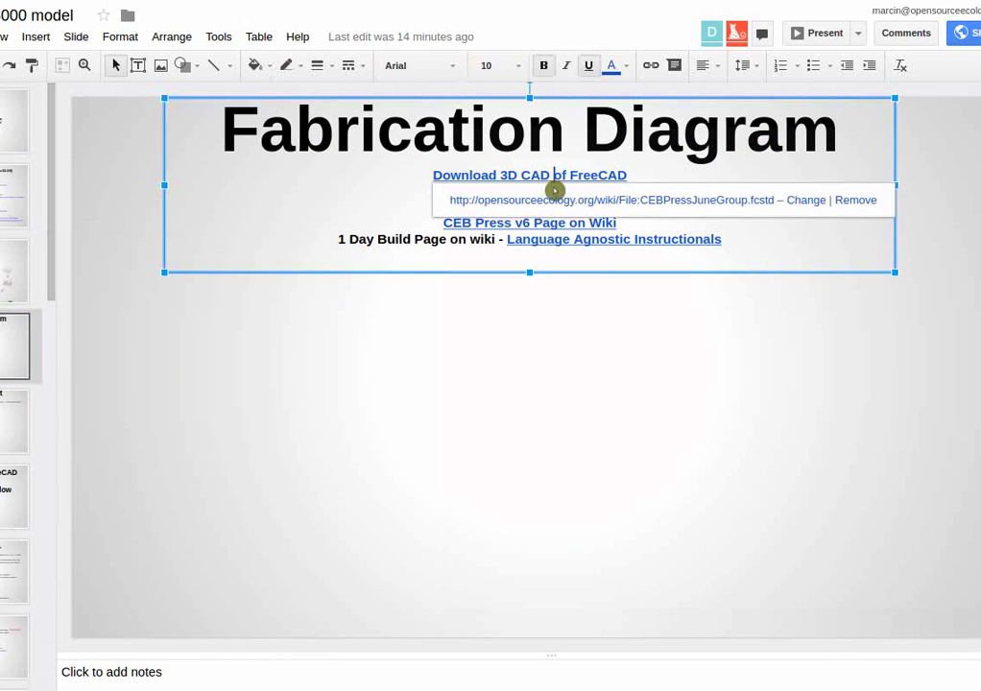
left_click(543, 198)
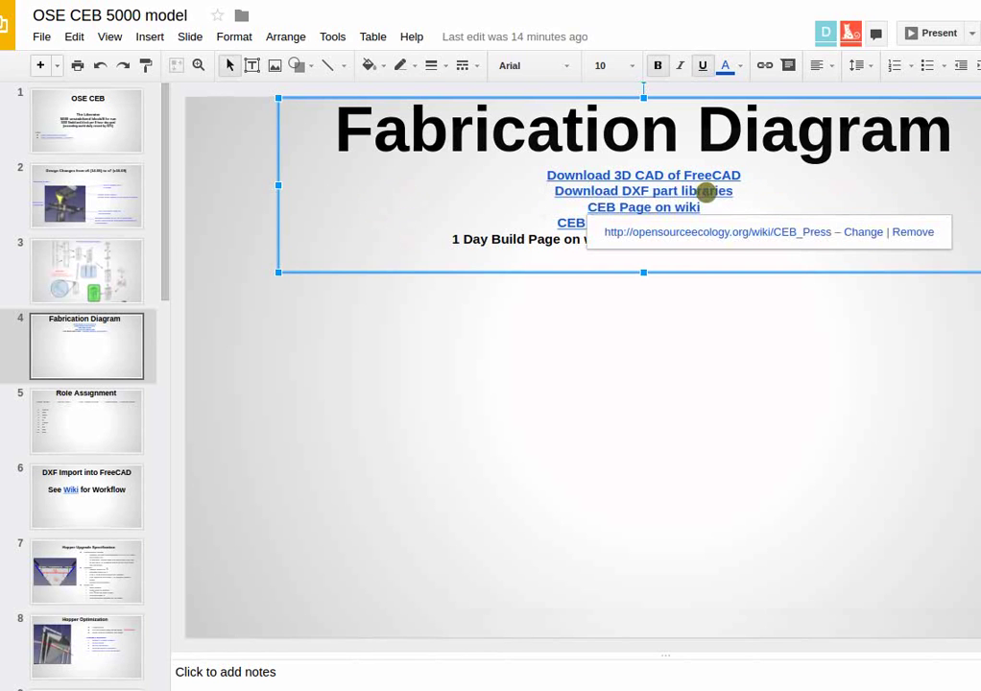
- Switch to LibreCAD, clear the selection and examine the grate, frame, arm and drawer parts in the DXF drawing
key("alt+Tab")
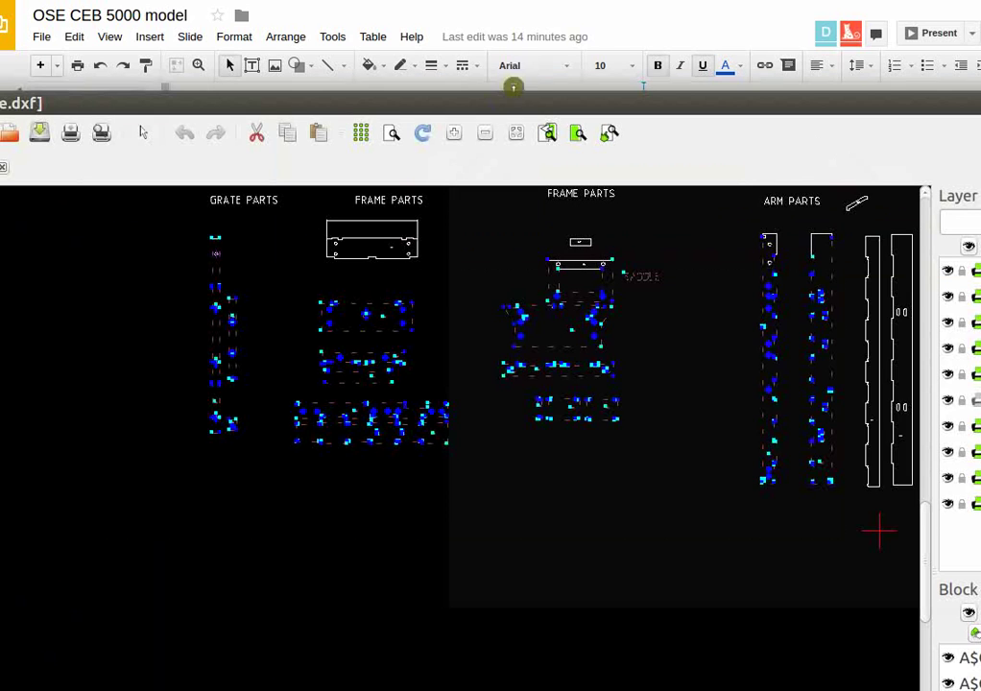
key("Escape")
mouse_move(588, 106)
left_mouse_down()
mouse_move(490, 144)
mouse_move(552, 94)
mouse_move(572, 8)
left_mouse_up()
scroll(516, 269, "up", 1)
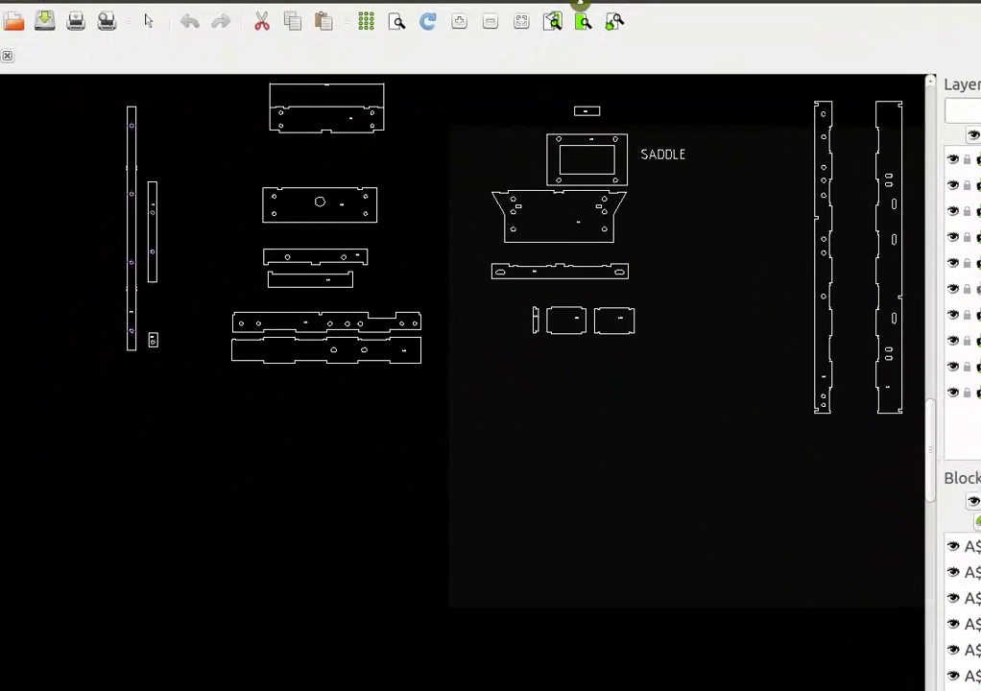
scroll(528, 315, "down", 2)
mouse_move(568, 363)
middle_mouse_down()
mouse_move(438, 503)
mouse_move(415, 477)
middle_mouse_up()
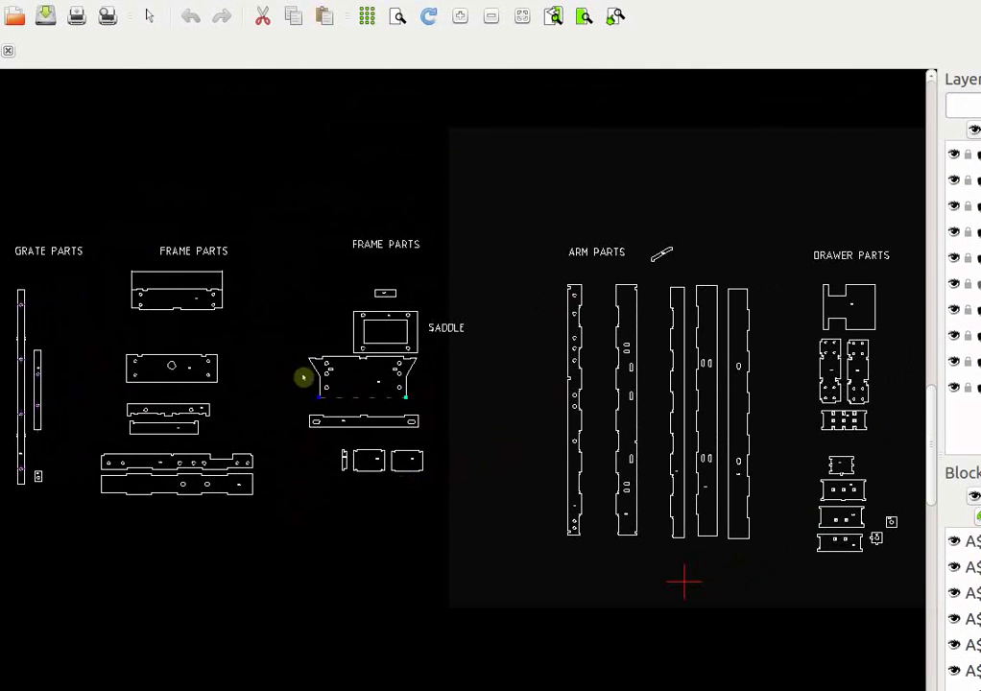
- Examine the front plate among the DXF frame parts, switch to FreeCAD and locate the same plate on the CEB press model
scroll(324, 380, "up", 5)
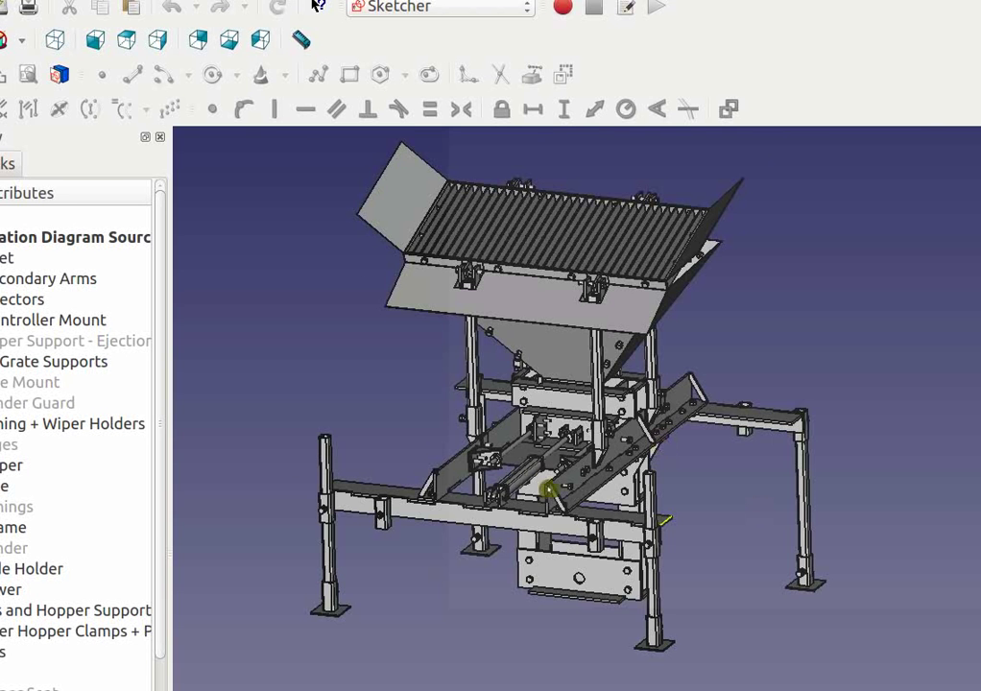
scroll(576, 515, "up", 5)
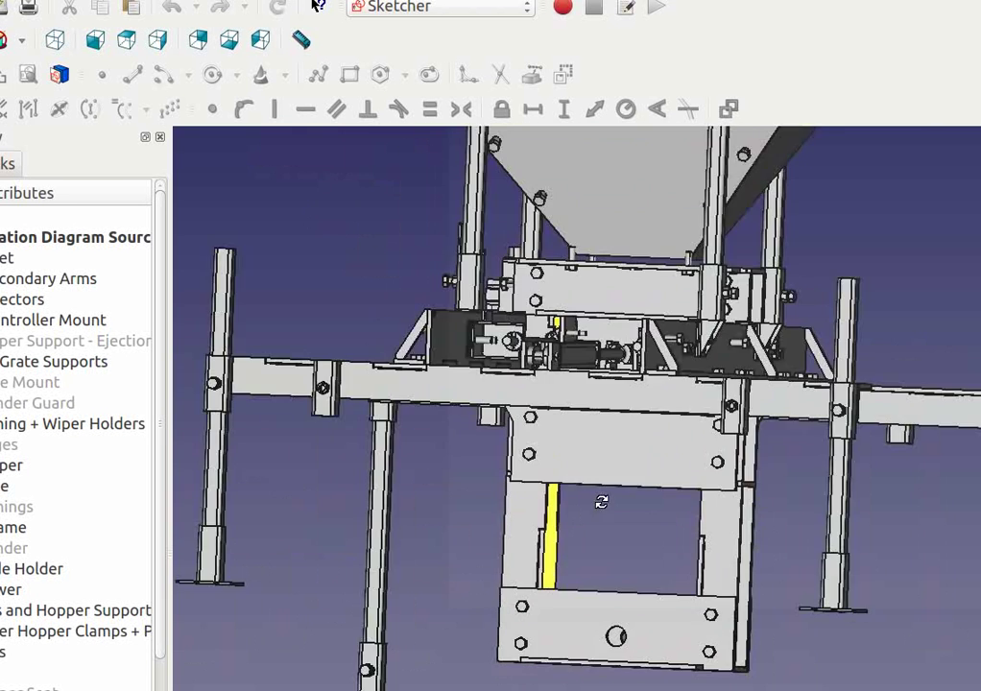
middle_click_drag(592, 515, 692, 411)
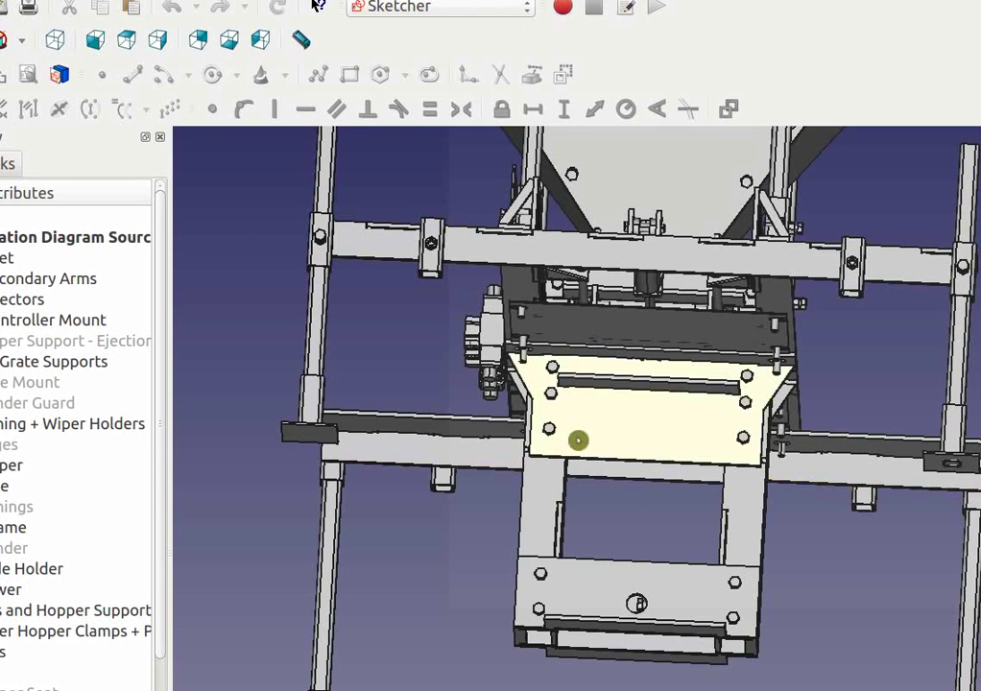
middle_click_drag(876, 192, 711, 389)
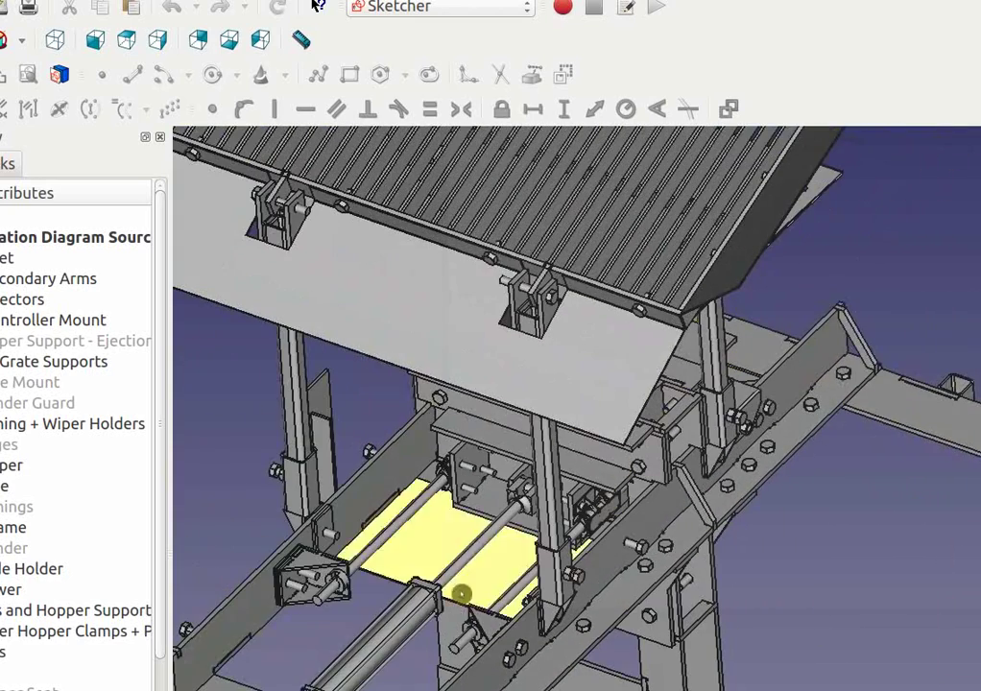
scroll(471, 582, "down", 5)
middle_click_drag(453, 619, 774, 507)
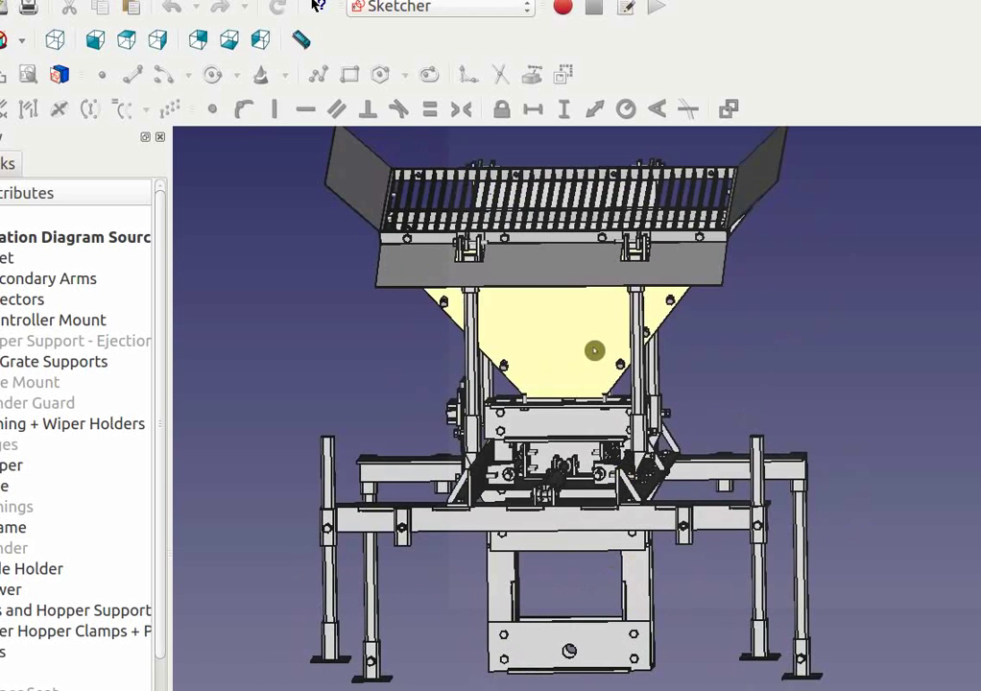
mouse_move(863, 424)
middle_mouse_down()
mouse_move(872, 464)
mouse_move(889, 449)
middle_mouse_up()
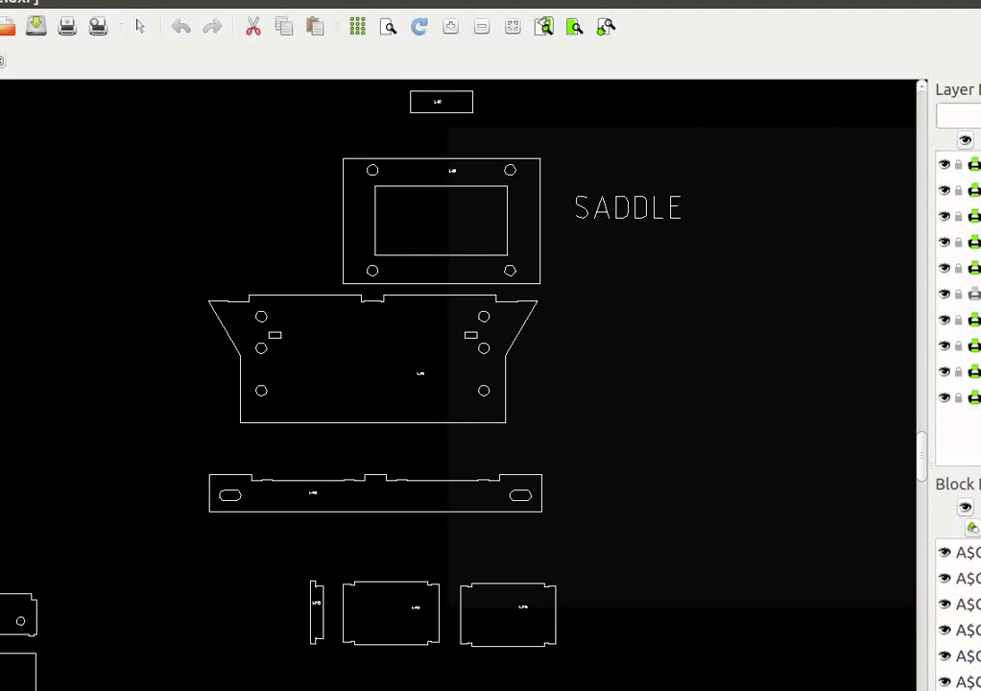
- Switch to LibreCAD, select the front plate with all its holes and shift it slightly down in the half inch unique DXF drawing
left_click_drag(183, 287, 560, 434)
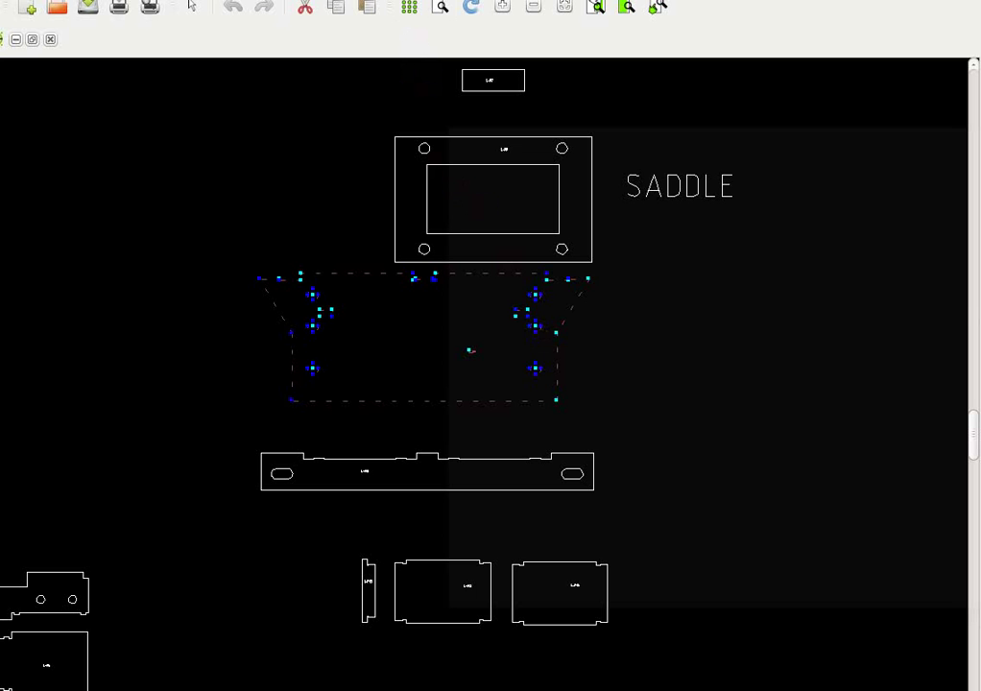
left_click_drag(587, 278, 601, 305)
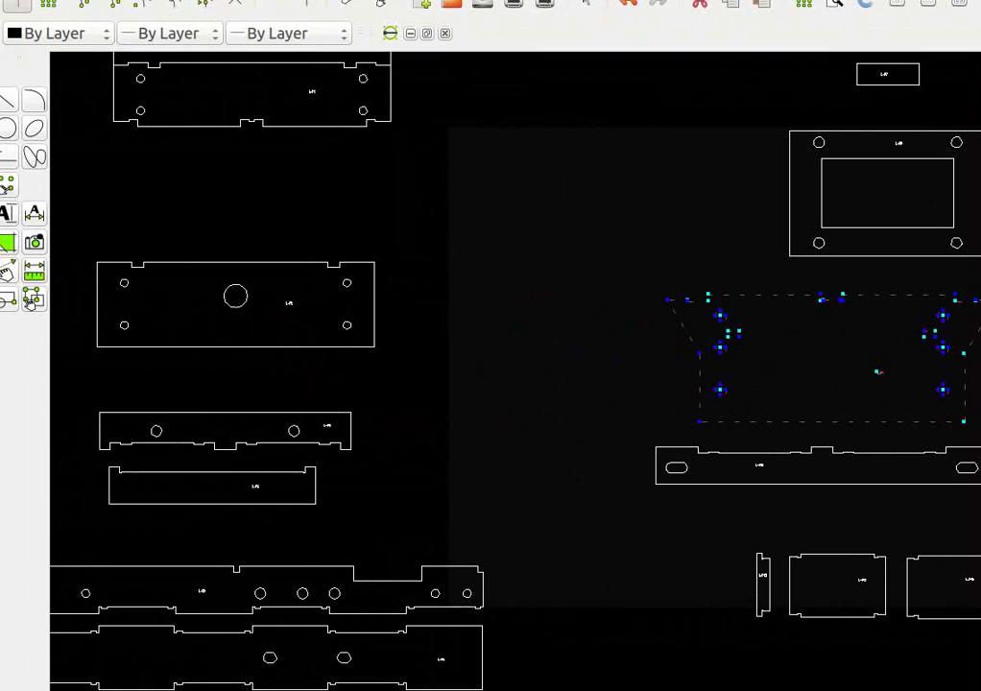
key("alt+Tab")
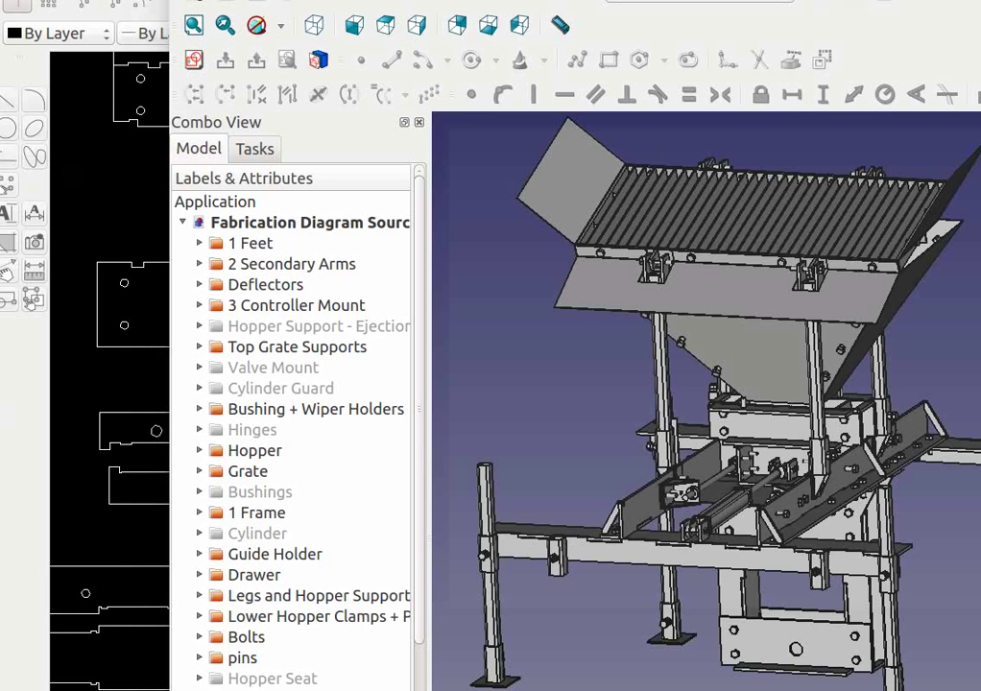
left_click(90, 442)
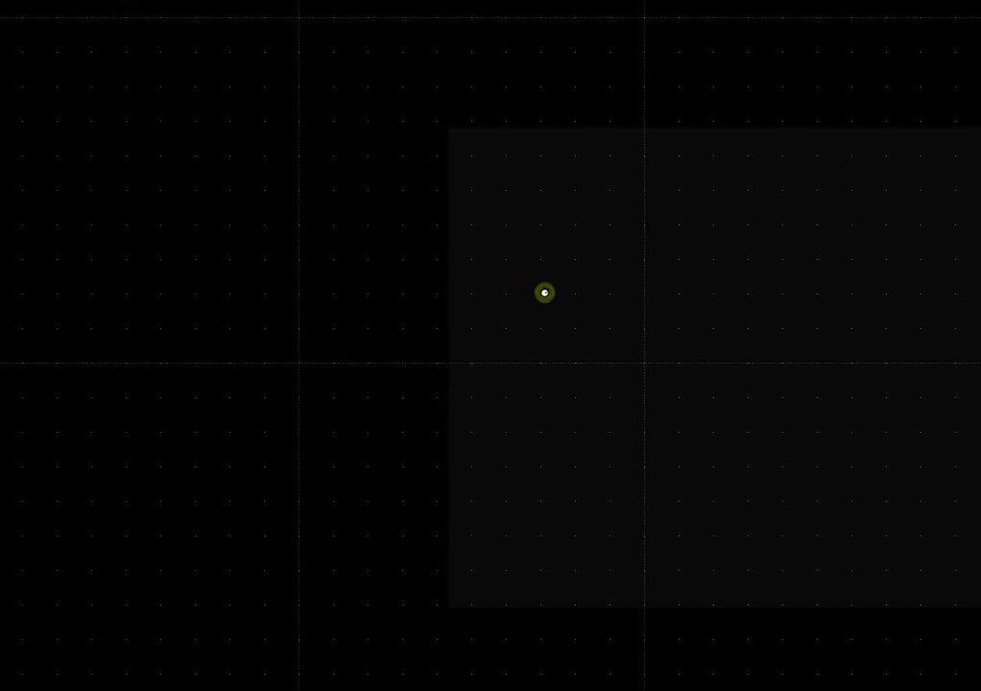
- Bring up the isolated front plate drawing and check its main drawing unit in the Drawing Preferences
mouse_move(853, 353)
middle_mouse_down()
mouse_move(672, 446)
mouse_move(536, 458)
middle_mouse_up()
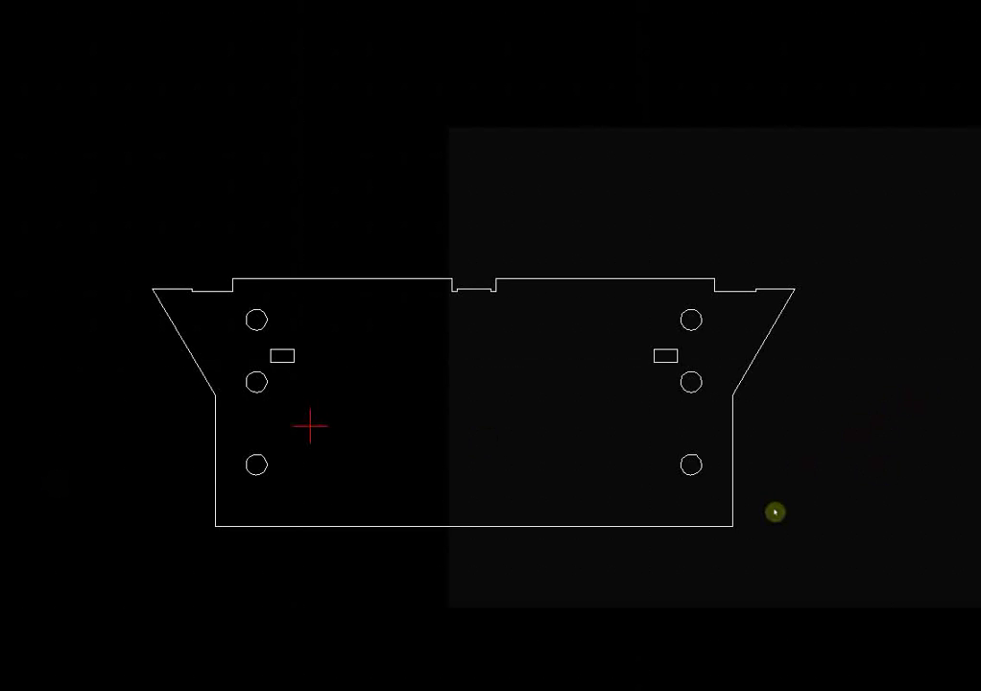
scroll(504, 615, "up", 1)
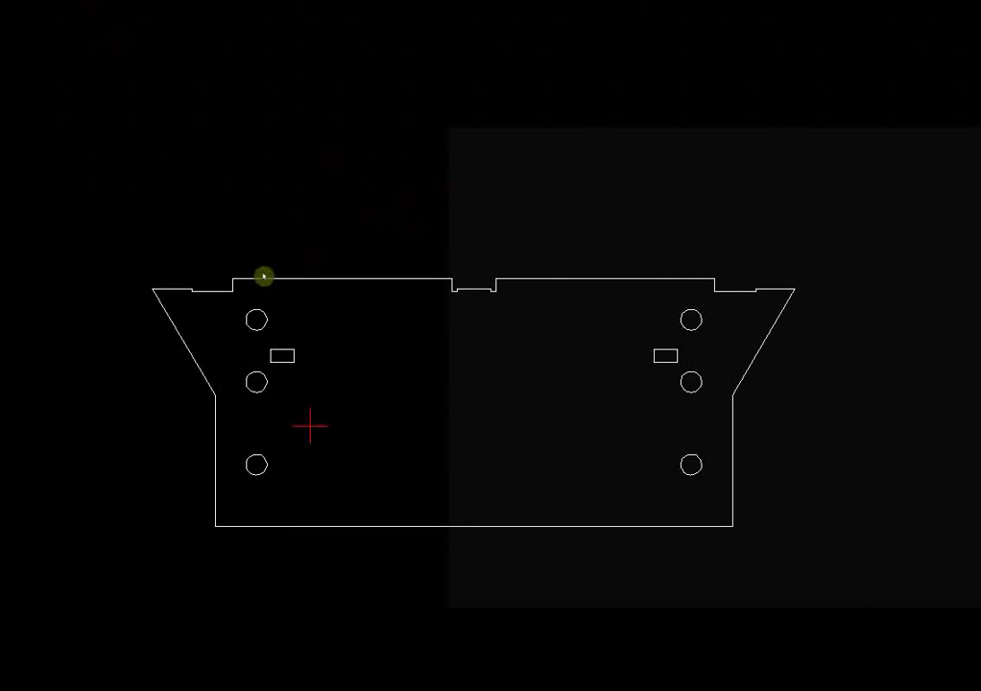
key("alt+e")
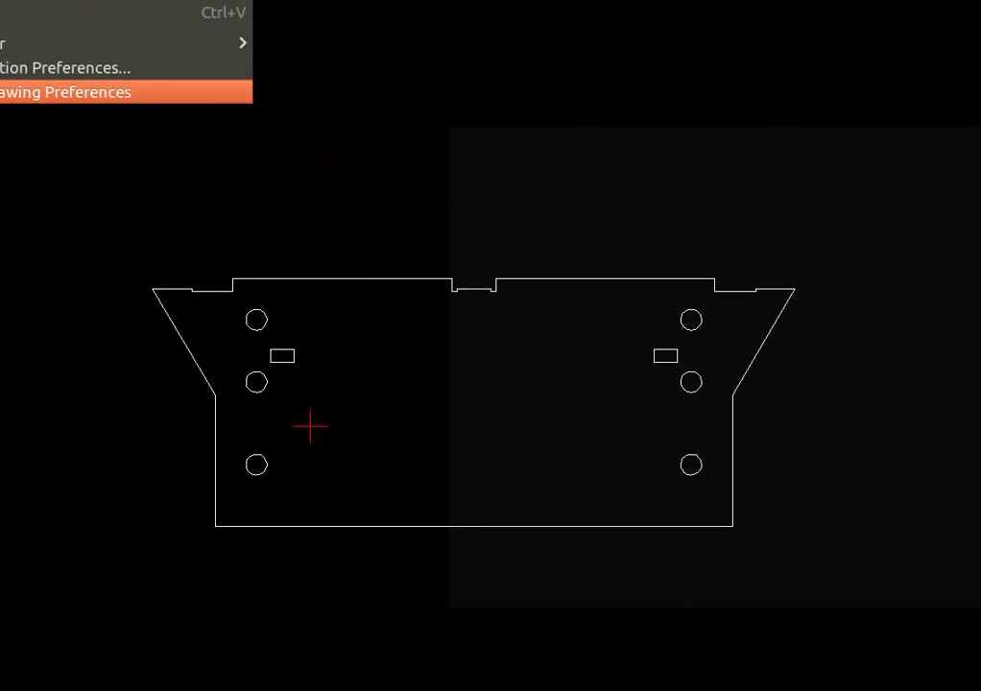
key("Return")
left_click(491, 151)
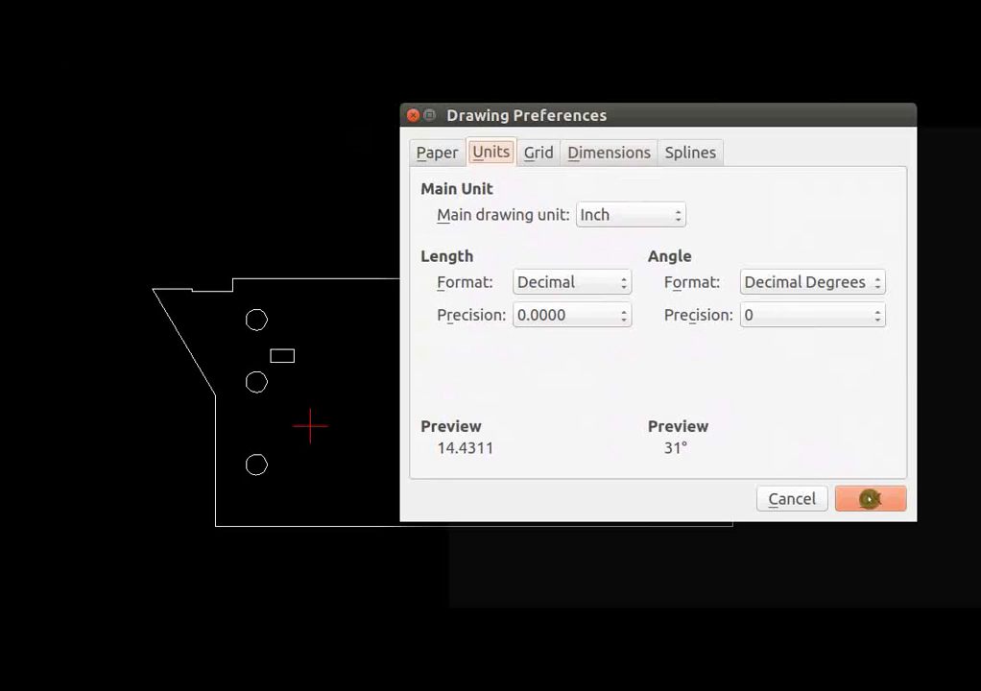
left_click(867, 499)
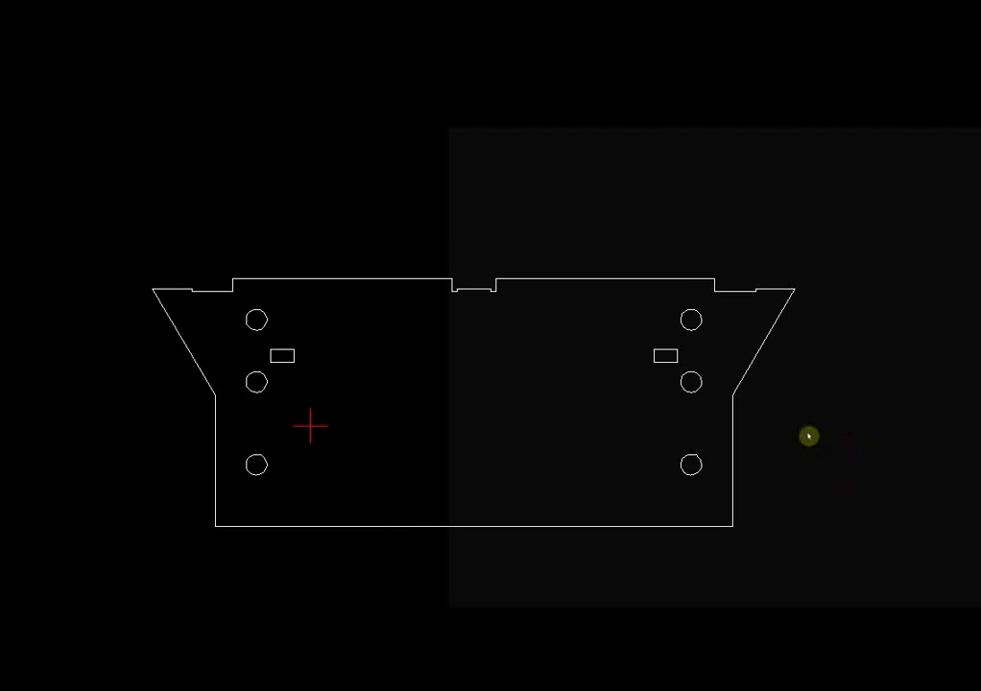
- Select the whole front plate and try to scale it isotropically by a factor of 25.4, deleting the original
left_click(77, 221)
left_click(717, 663)
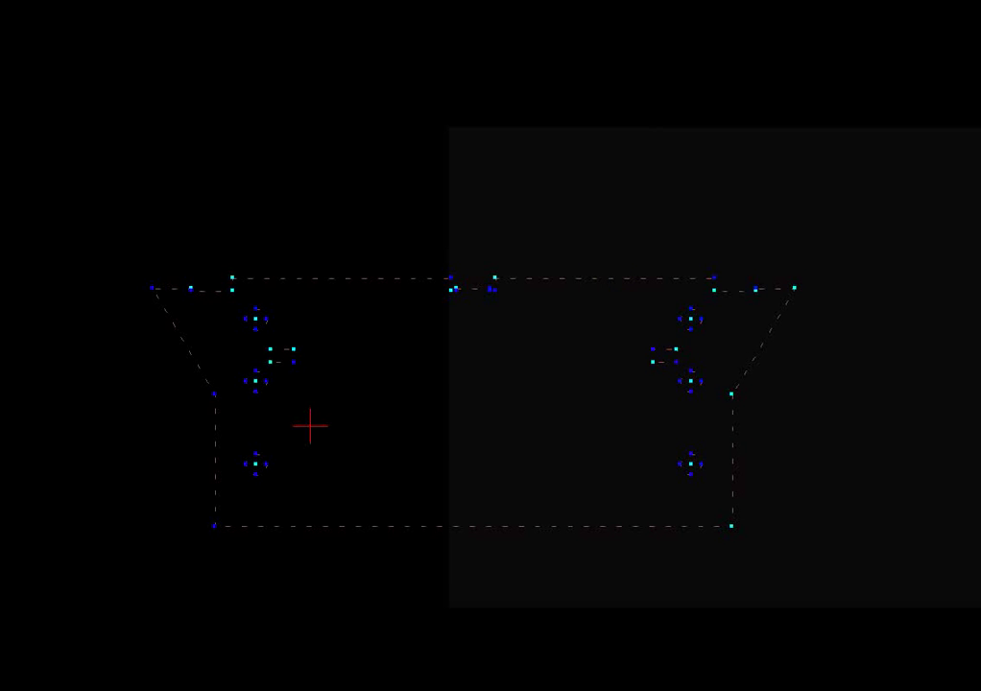
right_click(310, 425)
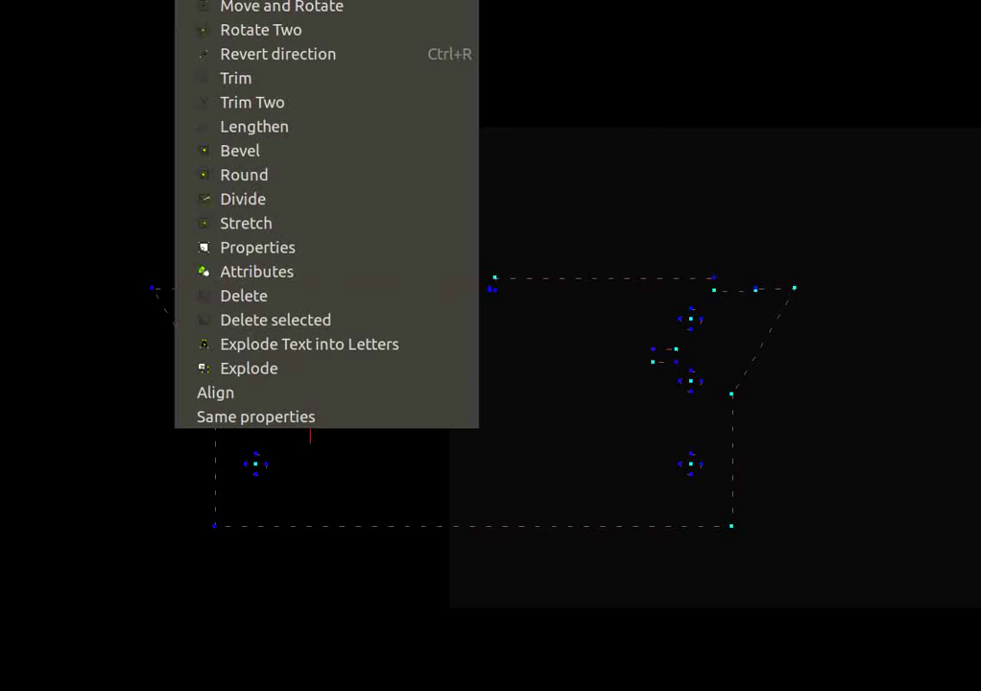
key("Escape")
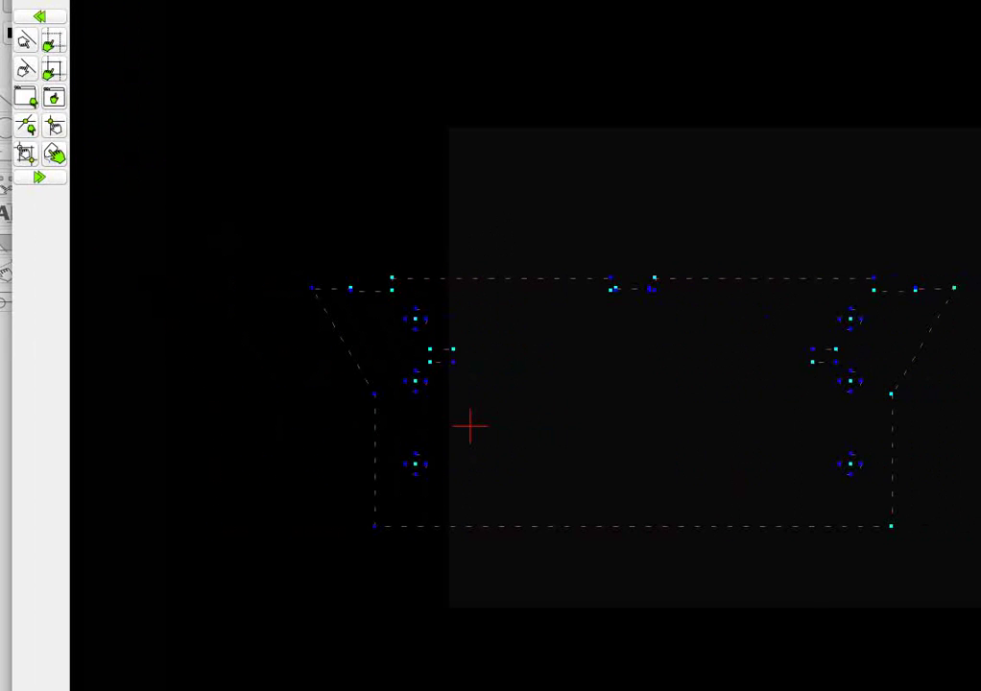
left_click(43, 178)
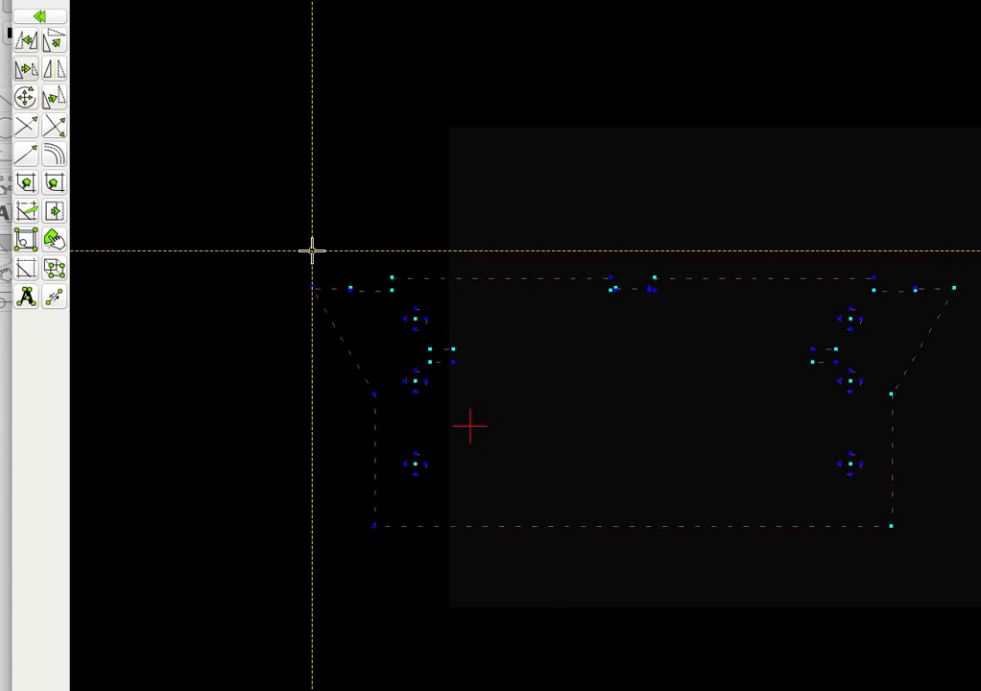
left_click(452, 217)
left_click_drag(773, 188, 414, 188)
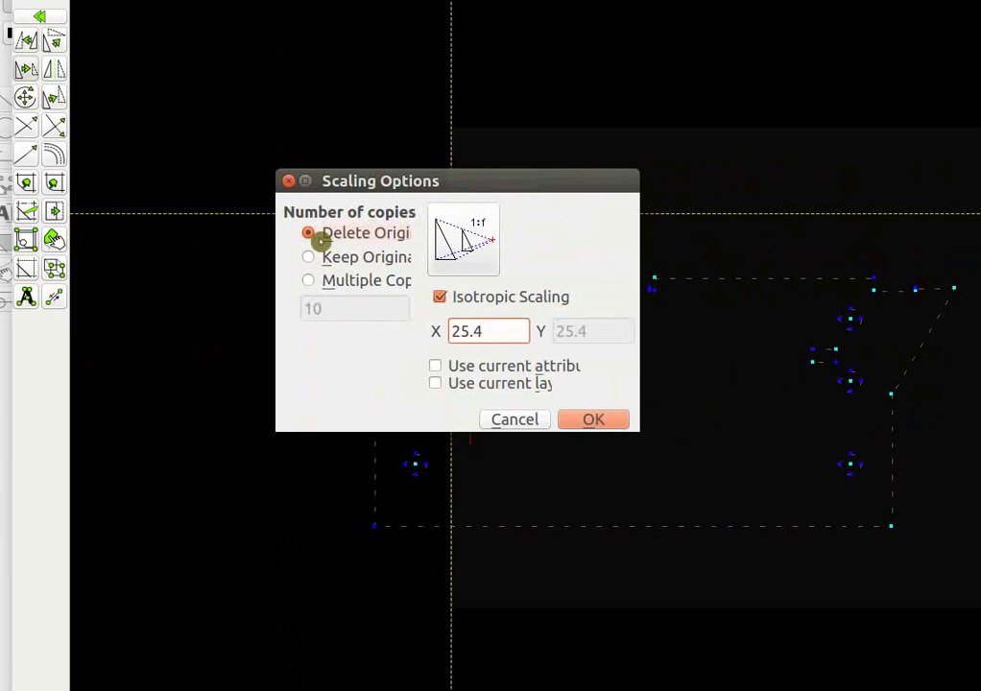
key("Return")
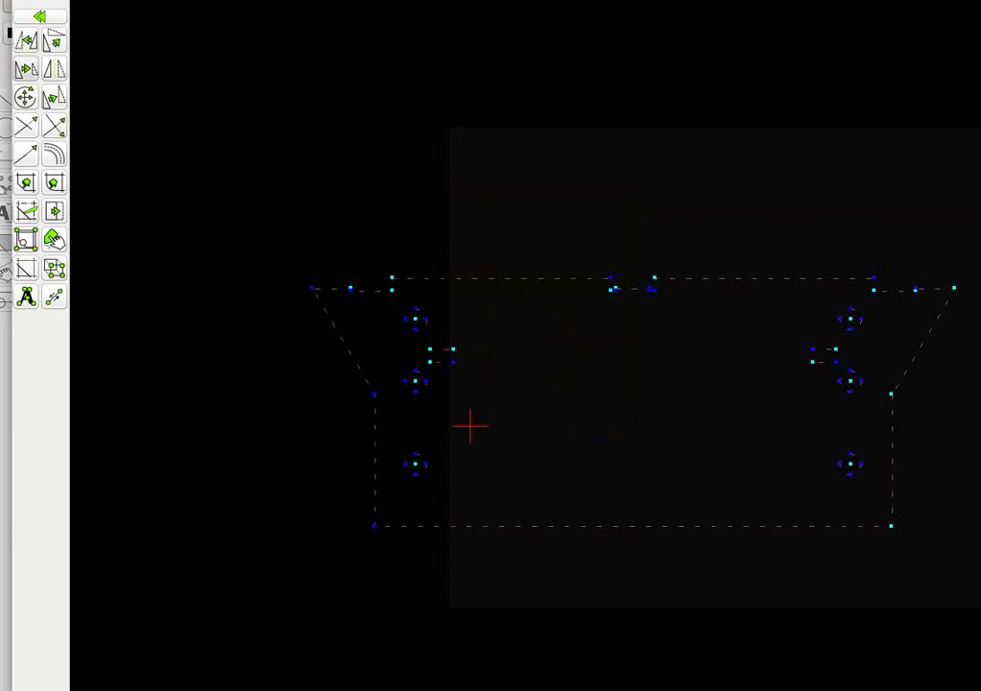
- Close the isolated front plate drawing and half inch unique.dxf without saving
key("ctrl+w")
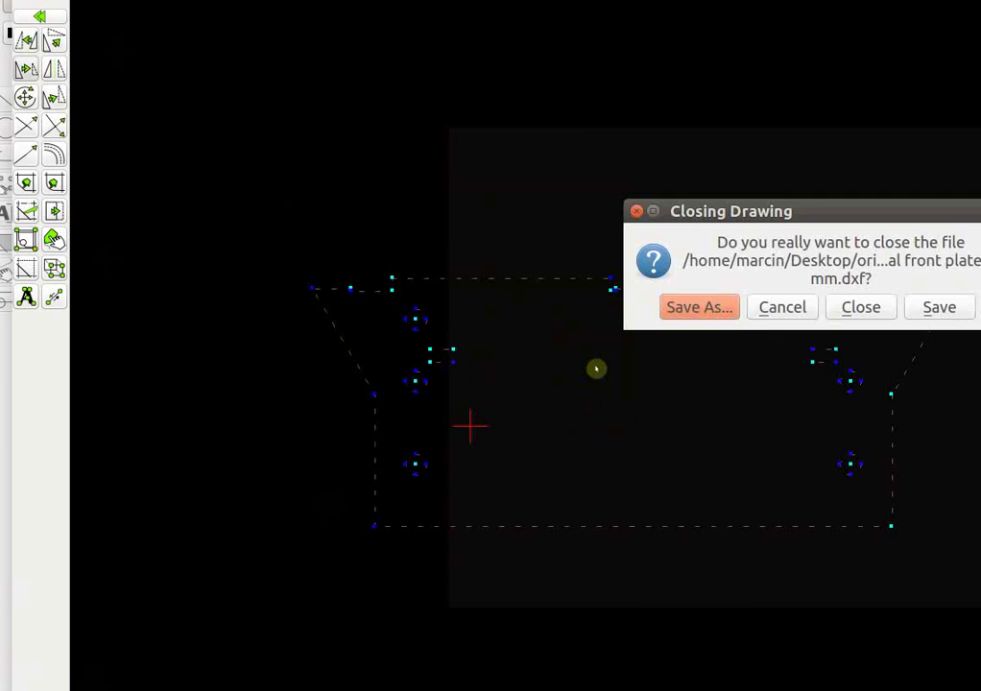
left_click(846, 302)
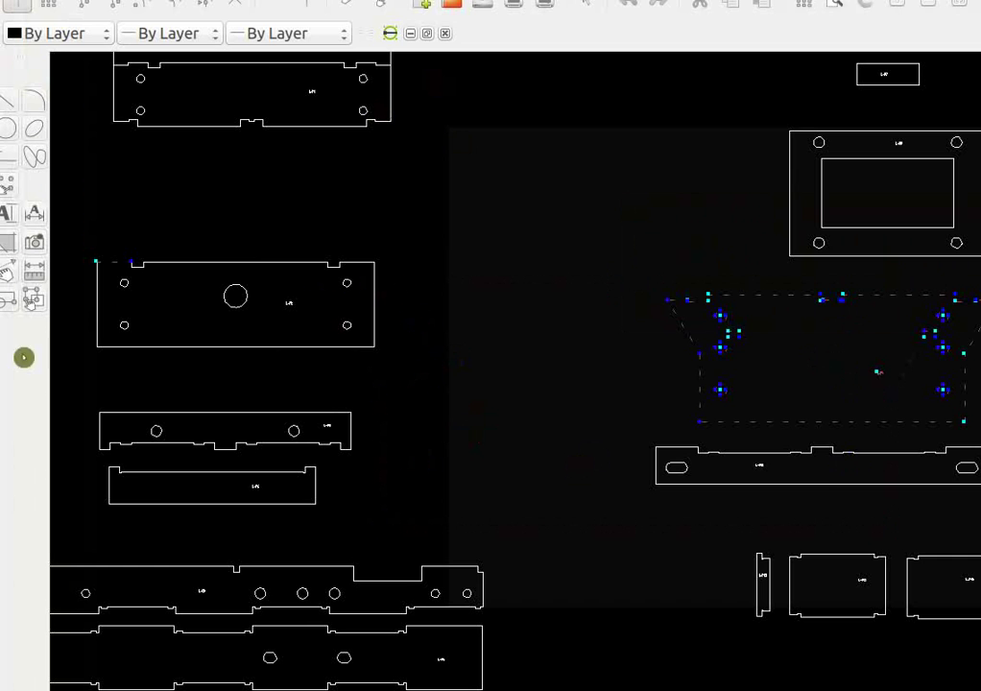
key("ctrl+w")
key("alt+Tab")
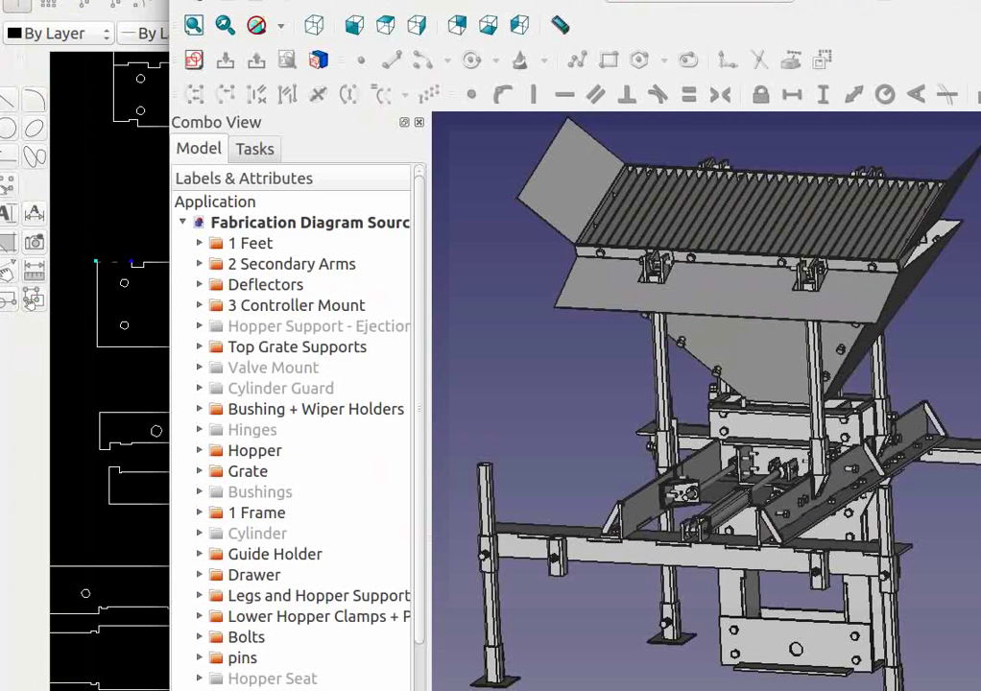
key("alt+Tab")
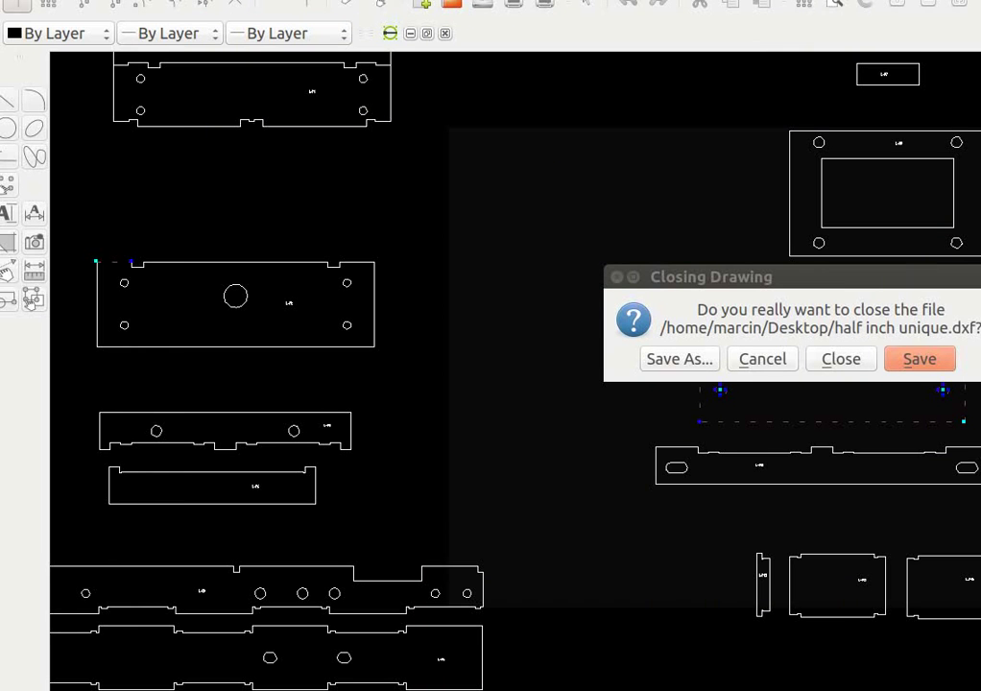
left_click(839, 359)
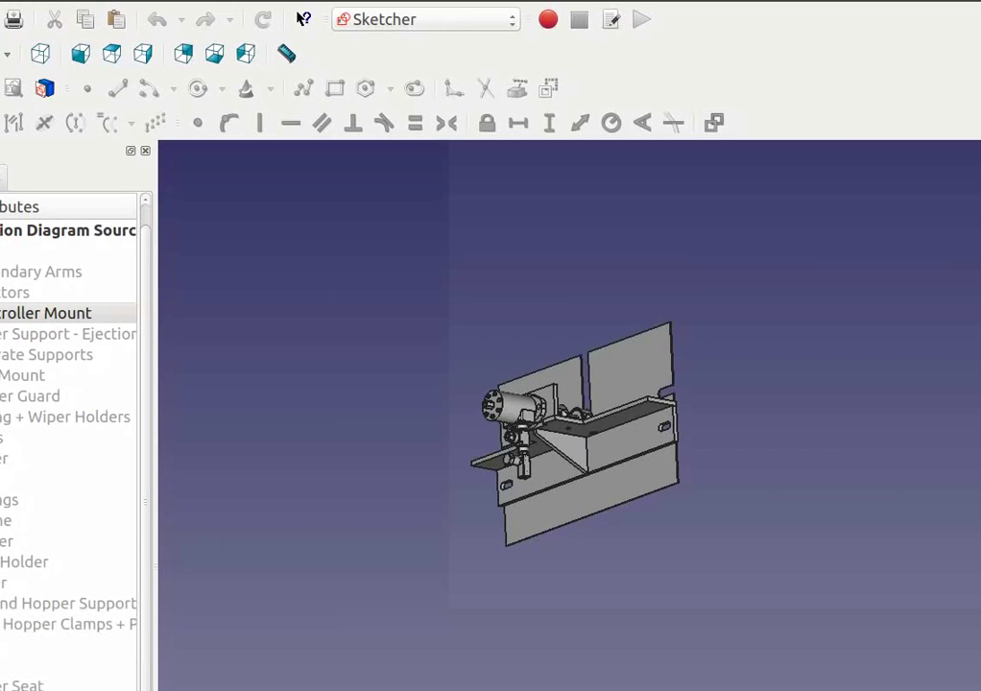
- Close the fabrication diagram model in FreeCAD and move the FreeCAD window clear of the Fabrication Diagram slide
key("ctrl+w")
left_click(718, 404)
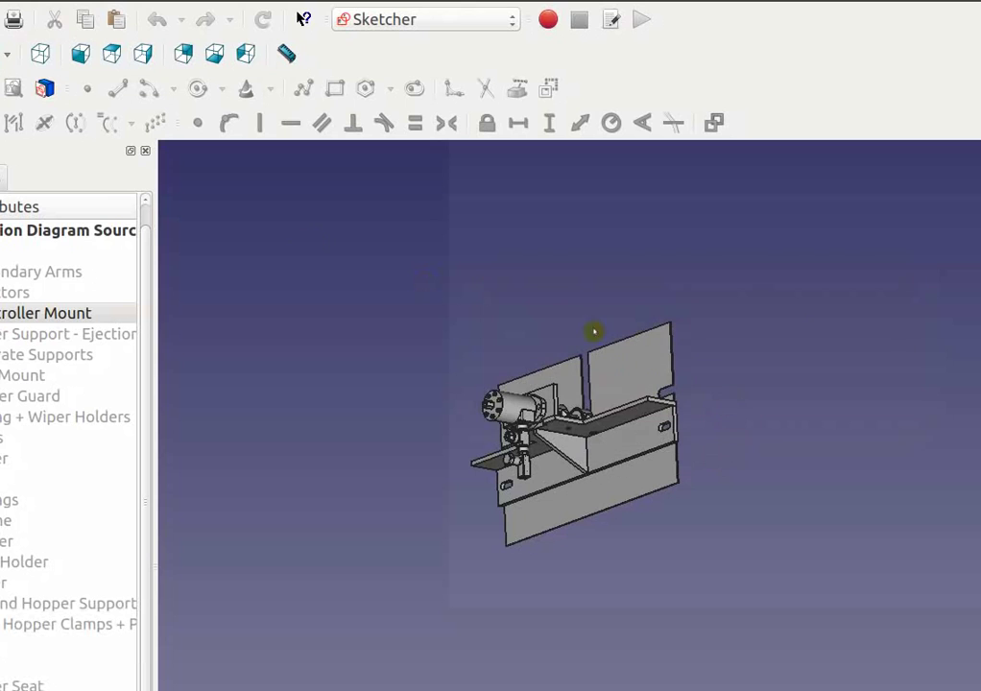
left_click_drag(3, 17, 429, 288)
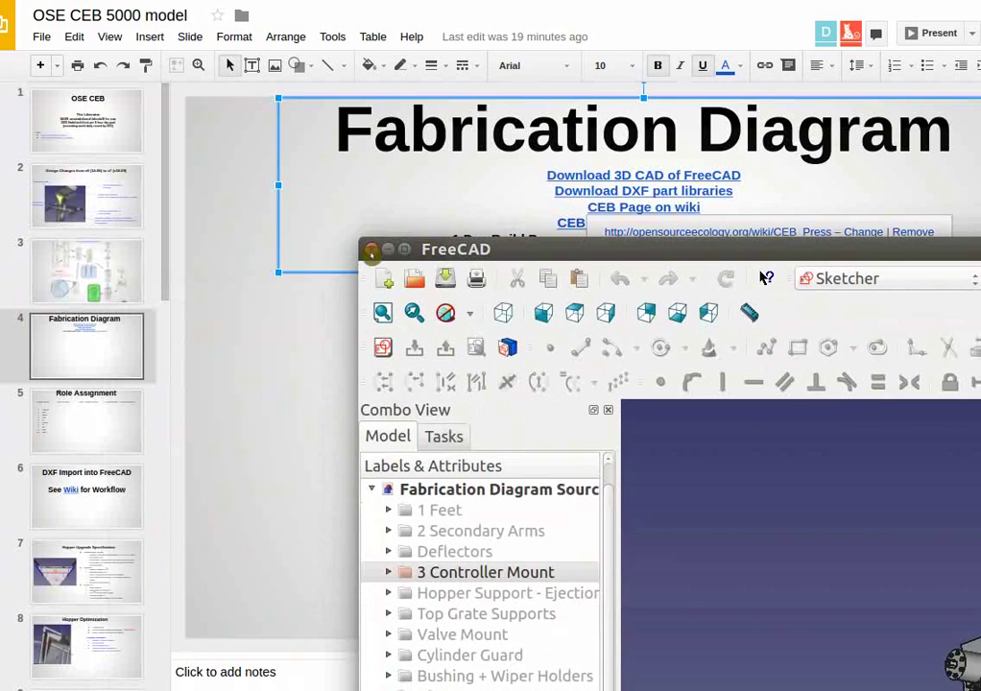
left_click_drag(747, 252, 921, 690)
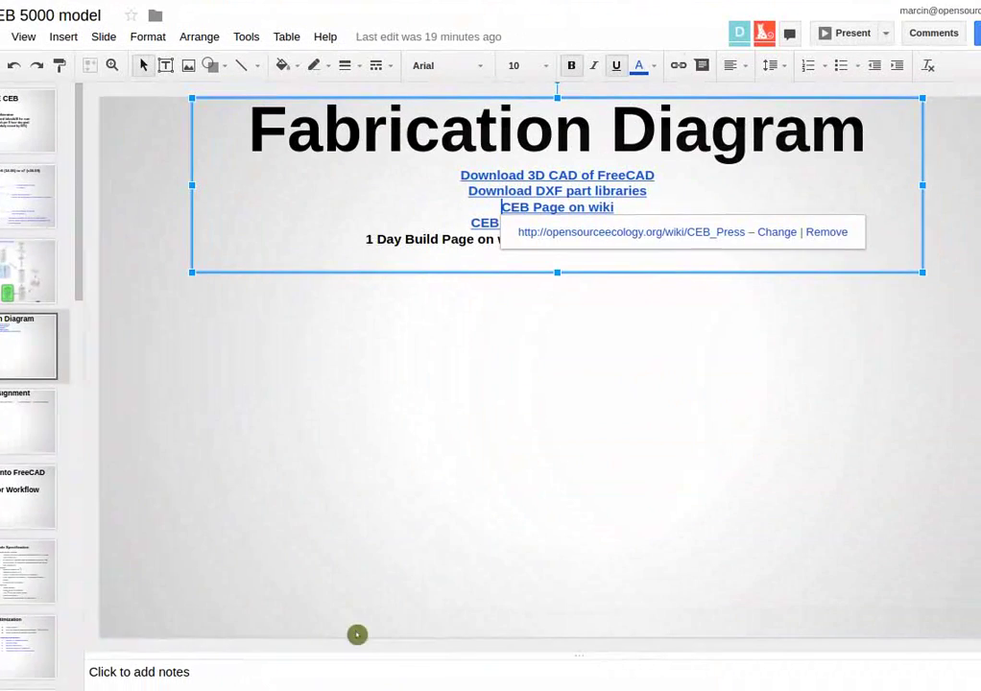
- Review the files in the Desktop 090216 folder and return to the Fabrication Diagram slide
key("alt+Tab")
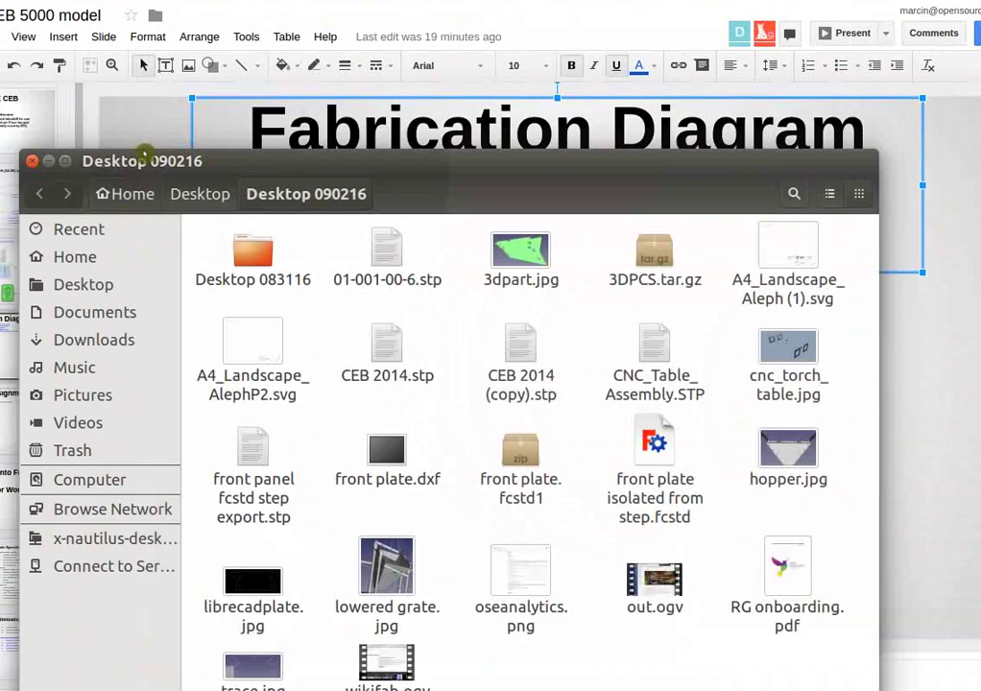
left_click_drag(144, 163, 181, 155)
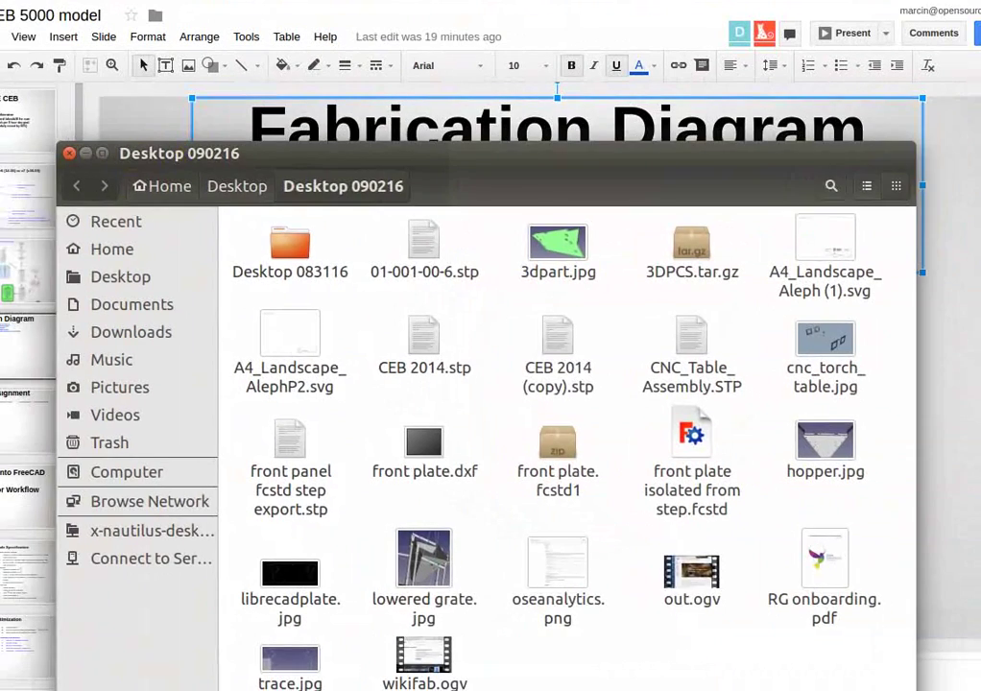
key("alt+Tab")
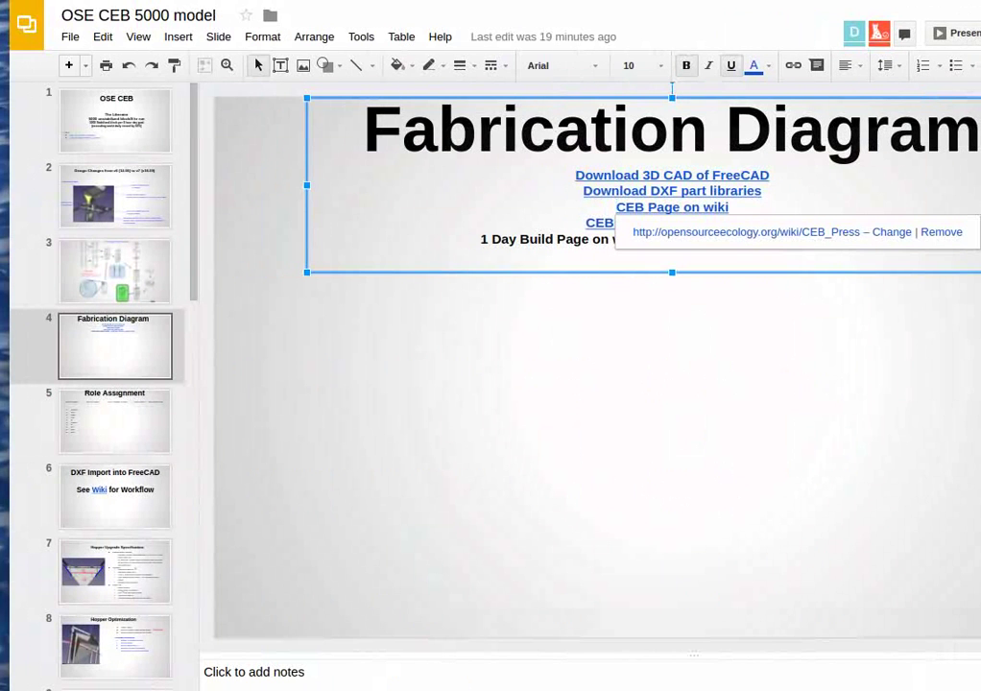
- Switch to FreeCAD and create a new empty document
key("alt+Tab")
key("alt+Tab")
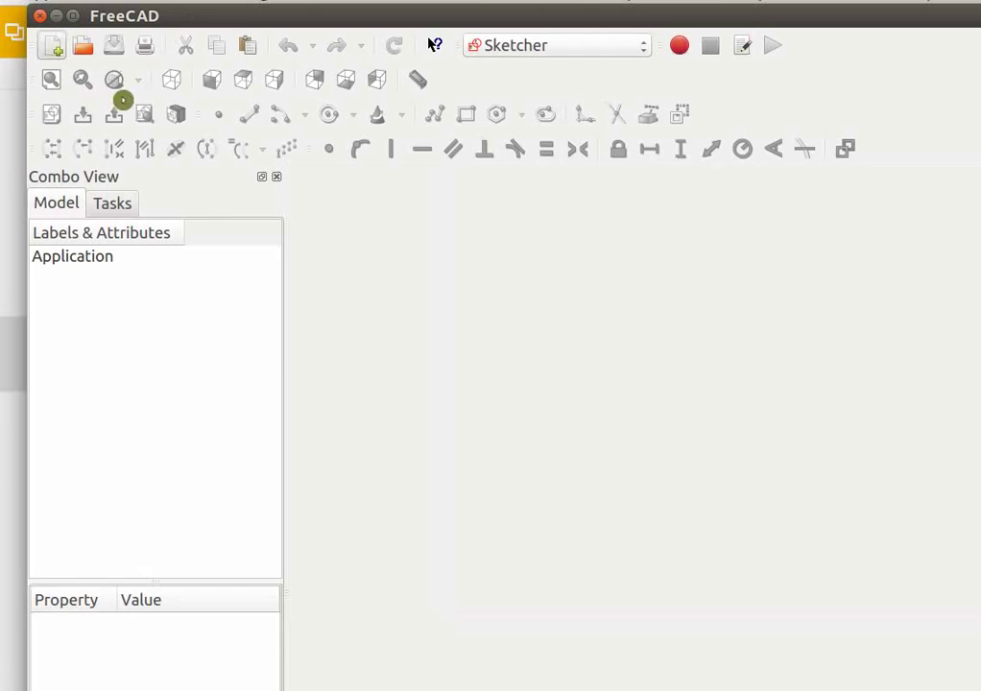
left_click(52, 45)
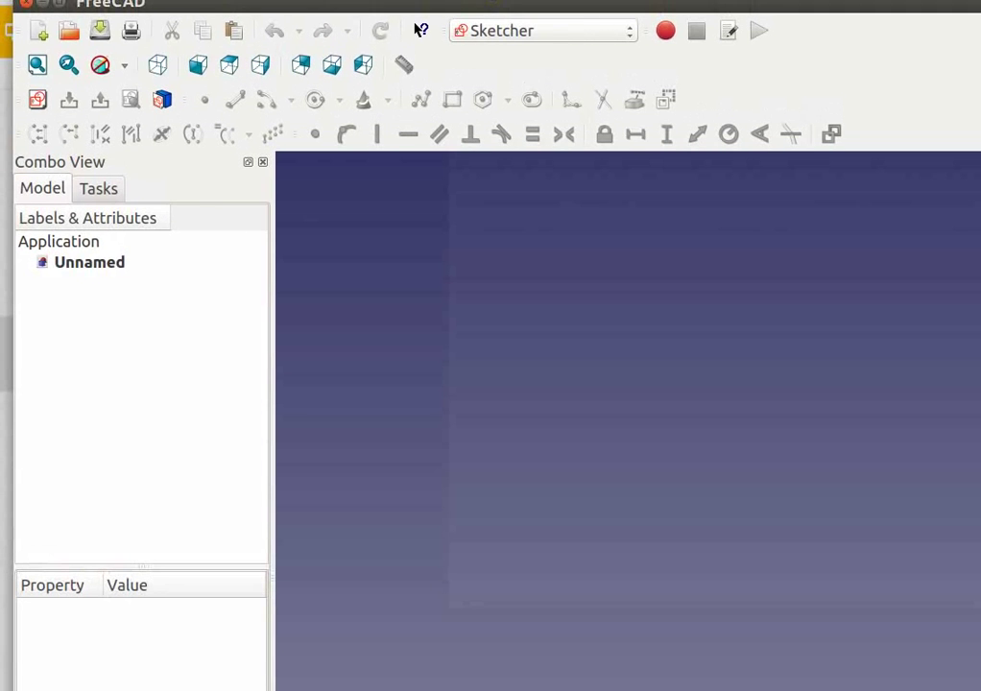
- Import front plate scale 25.dxf from the Desktop folder into the new document, filtering the files to Autodesk DXF
key("alt+f")
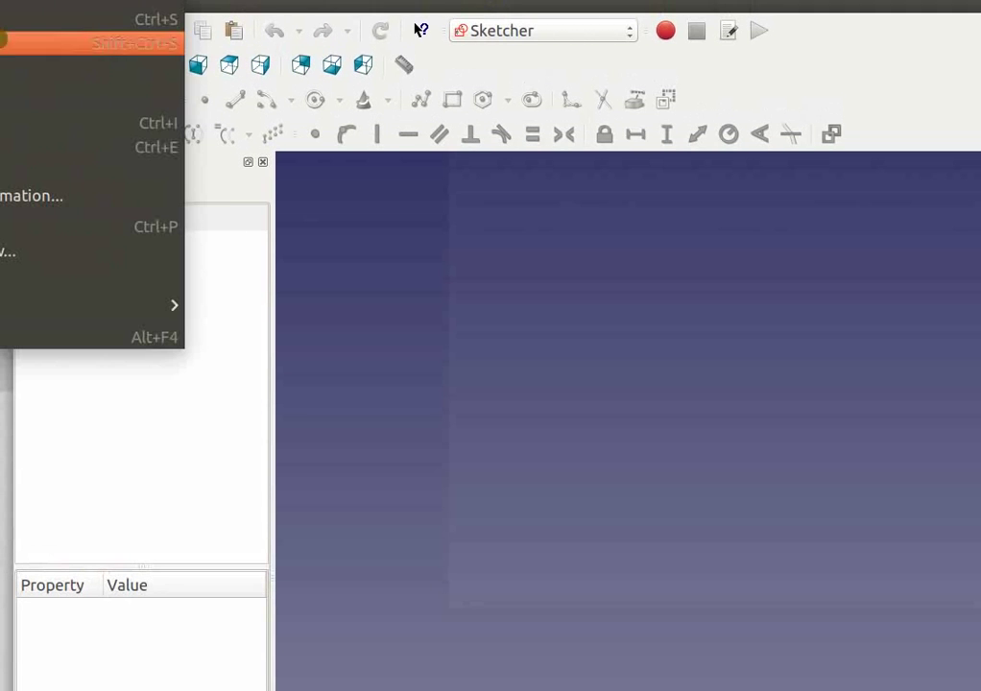
key("Up")
key("Return")
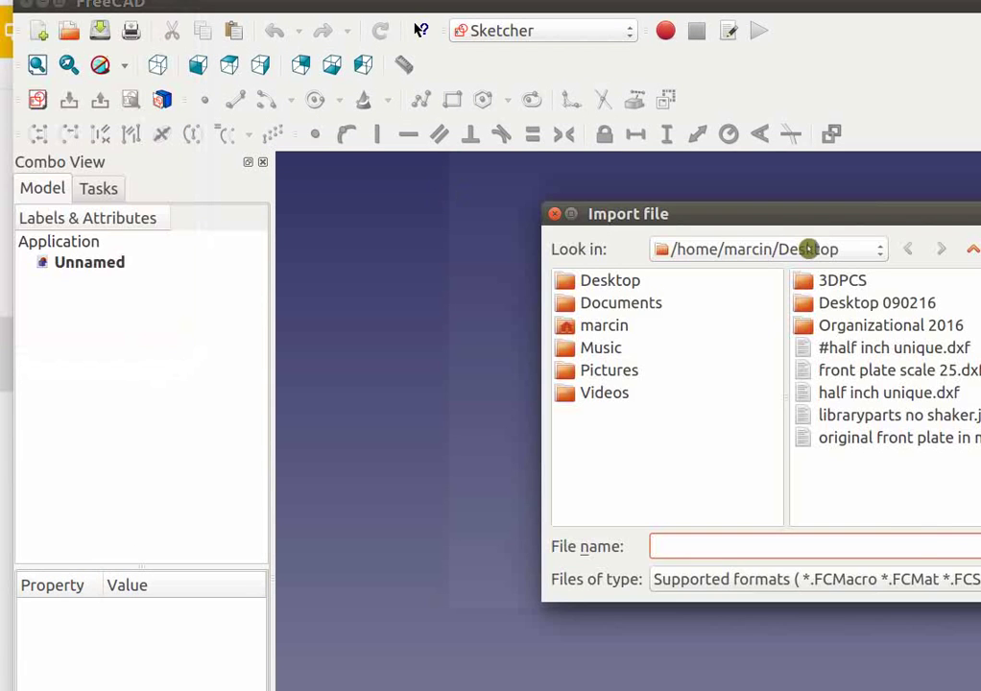
left_click(839, 583)
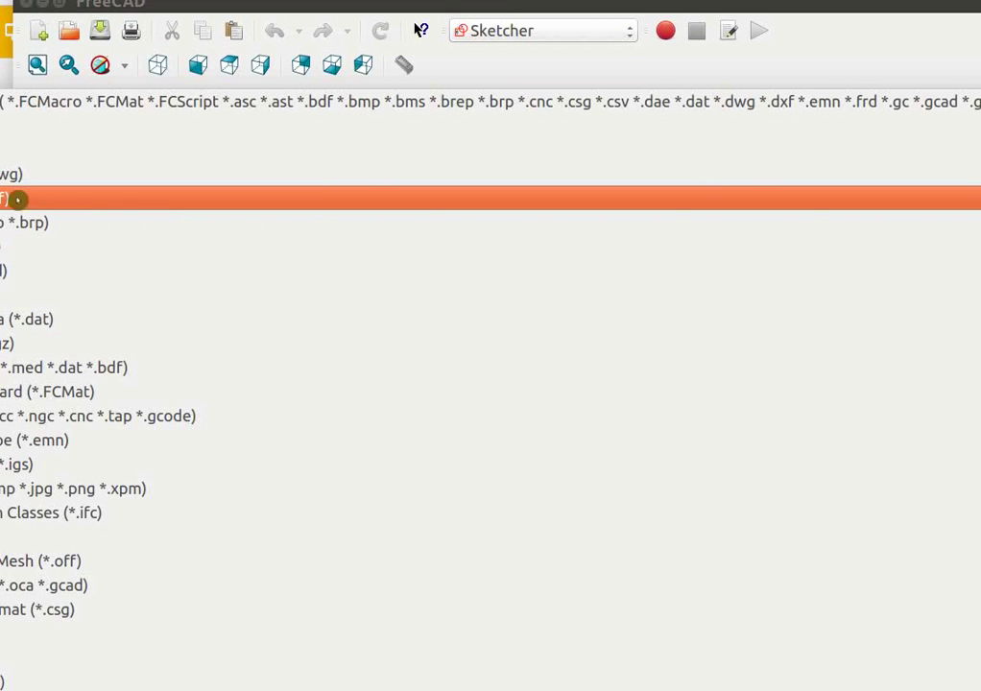
left_click(18, 199)
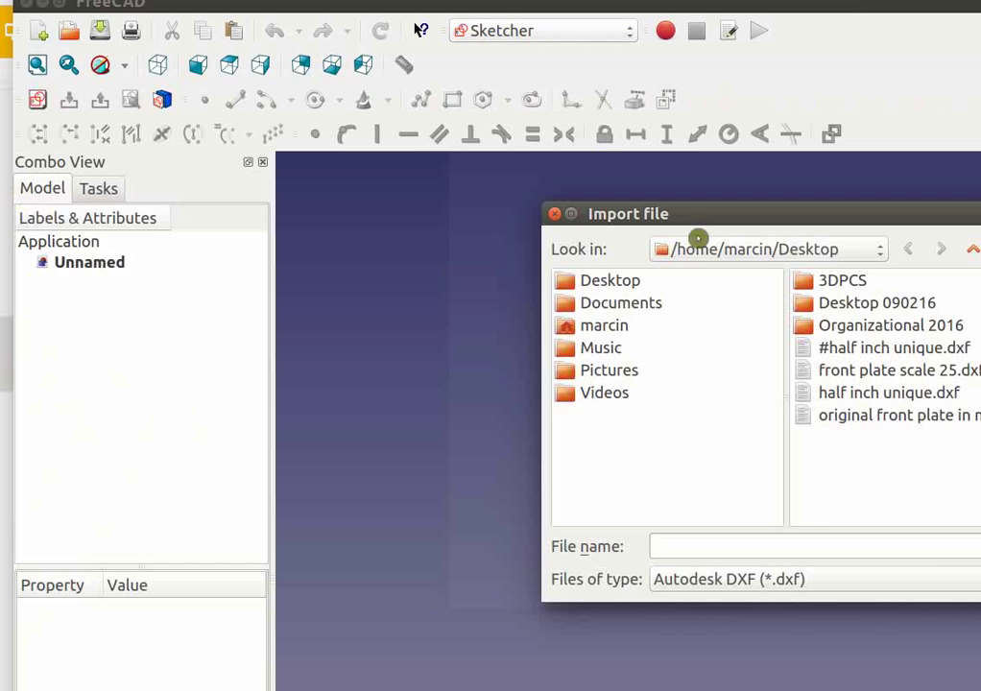
left_click(928, 377)
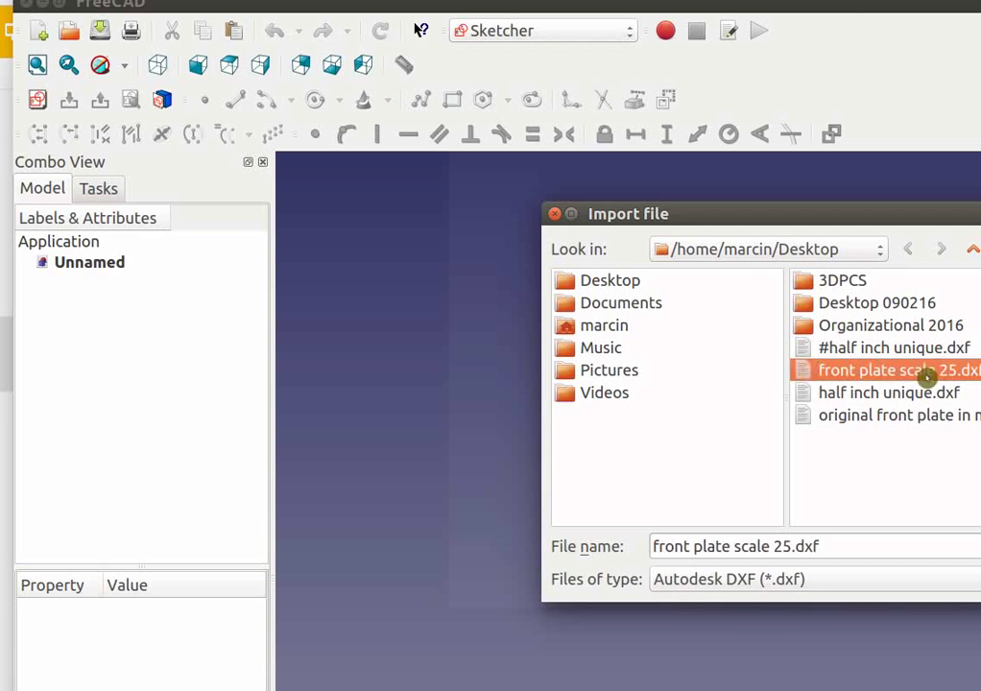
double_click(927, 372)
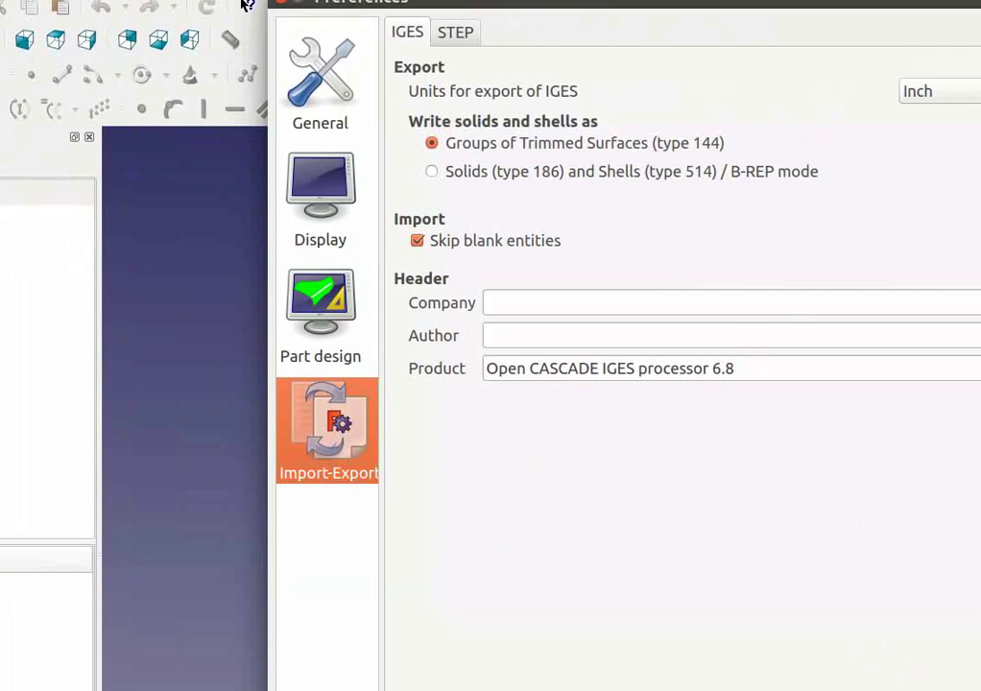
key("Return")
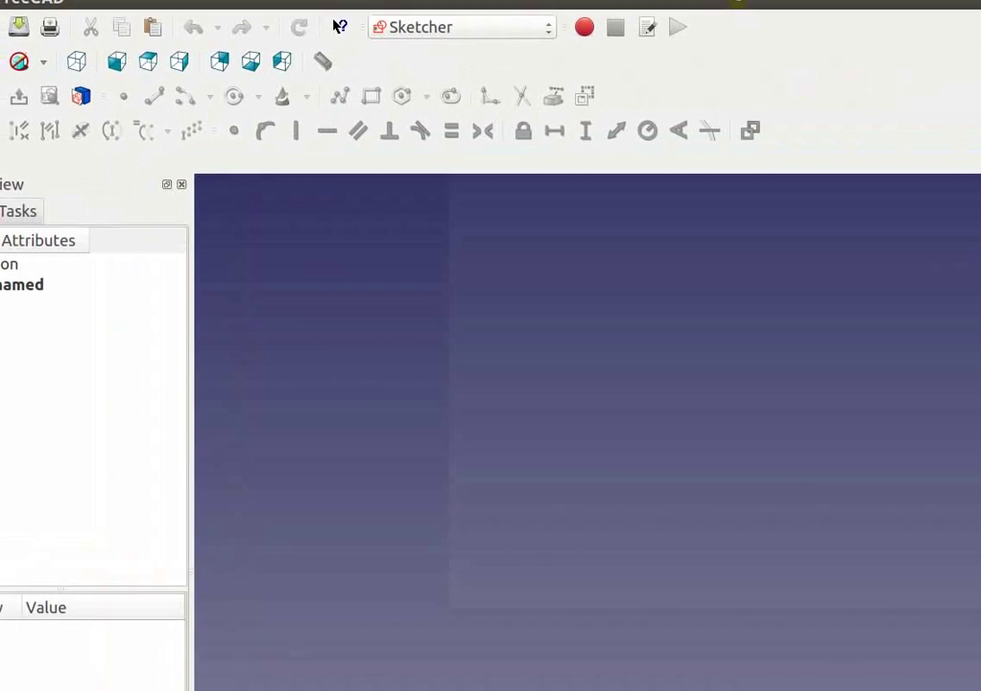
left_click(887, 469)
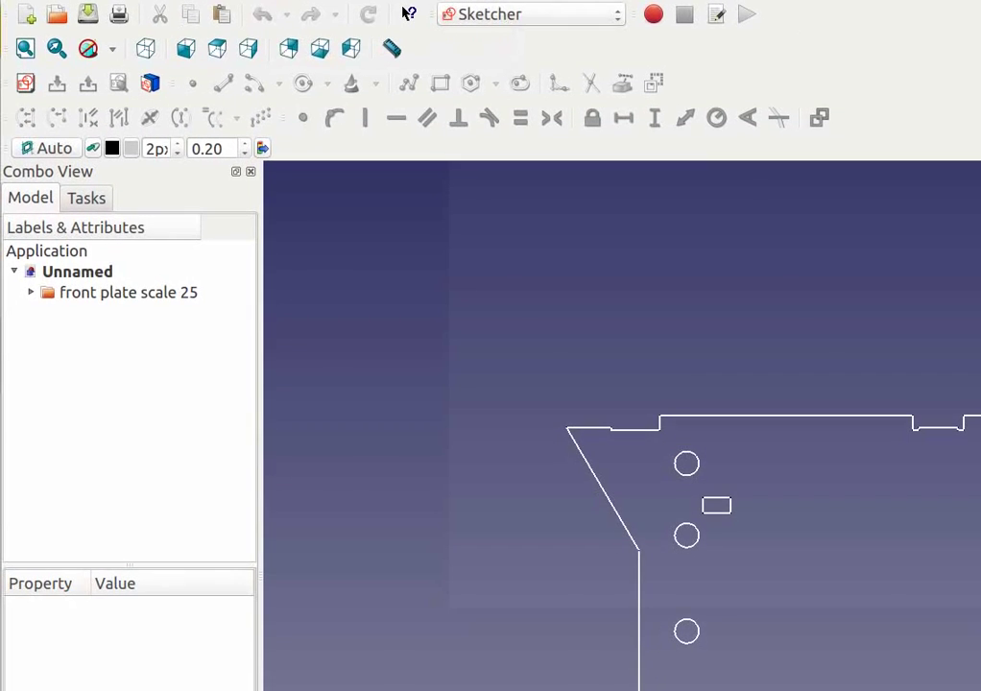
- Create a new sketch on the XY-Plane with a 0 in offset for tracing the imported front plate
left_click(26, 83)
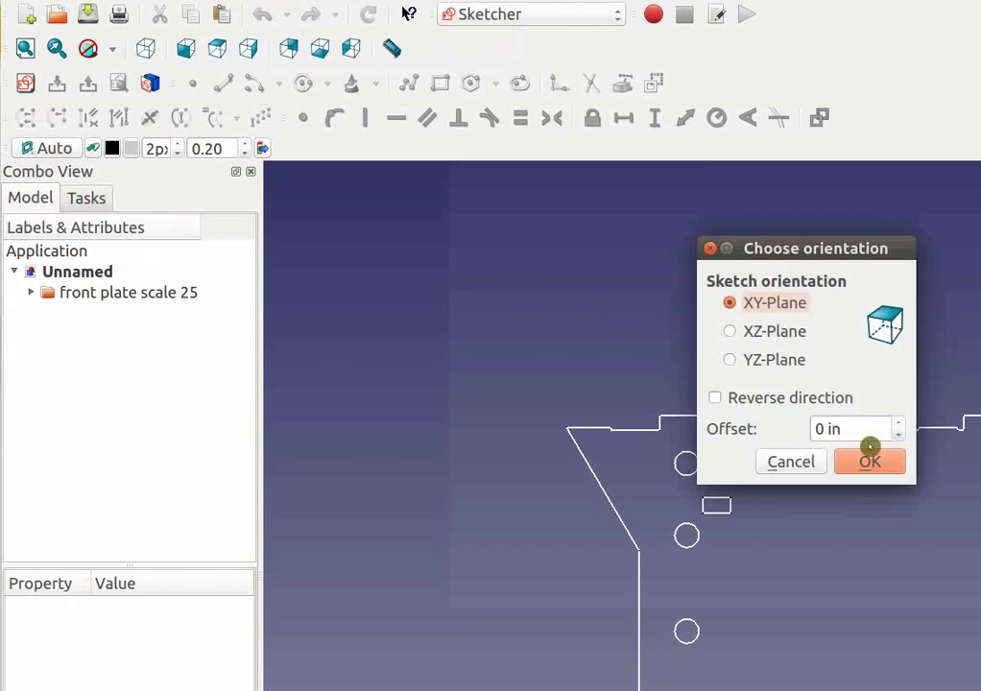
left_click(869, 462)
mouse_move(840, 398)
middle_mouse_down()
mouse_move(803, 542)
mouse_move(614, 511)
mouse_move(499, 467)
mouse_move(528, 474)
middle_mouse_up()
scroll(528, 475, "down", 2)
scroll(528, 475, "up", 6)
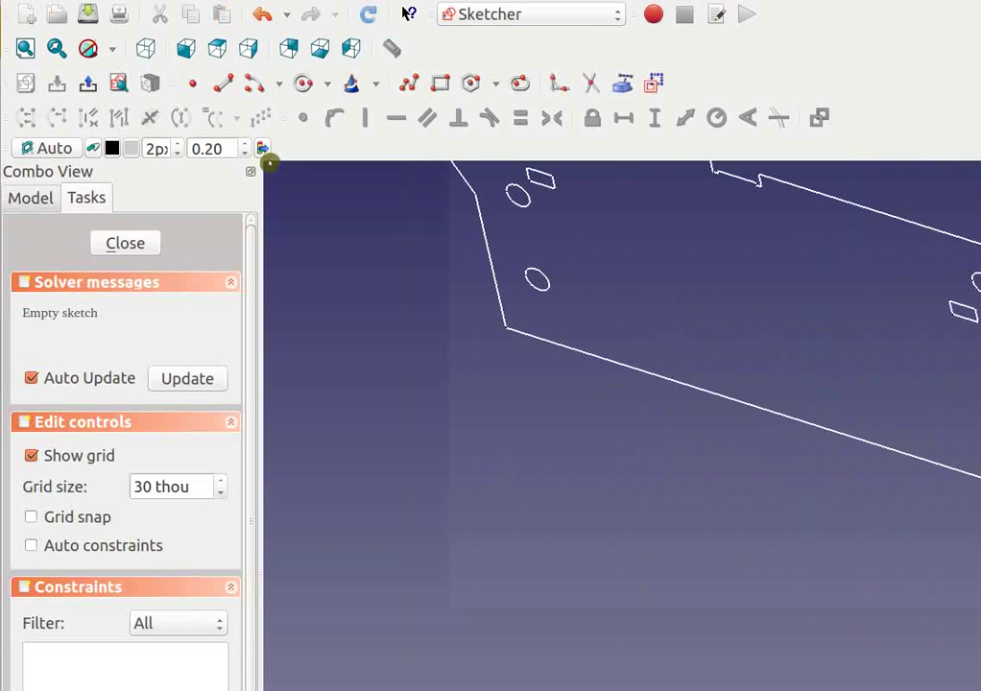
left_click(188, 57)
left_click(220, 55)
mouse_move(894, 336)
middle_mouse_down()
mouse_move(841, 363)
mouse_move(625, 576)
mouse_move(570, 390)
mouse_move(641, 440)
mouse_move(642, 431)
middle_mouse_up()
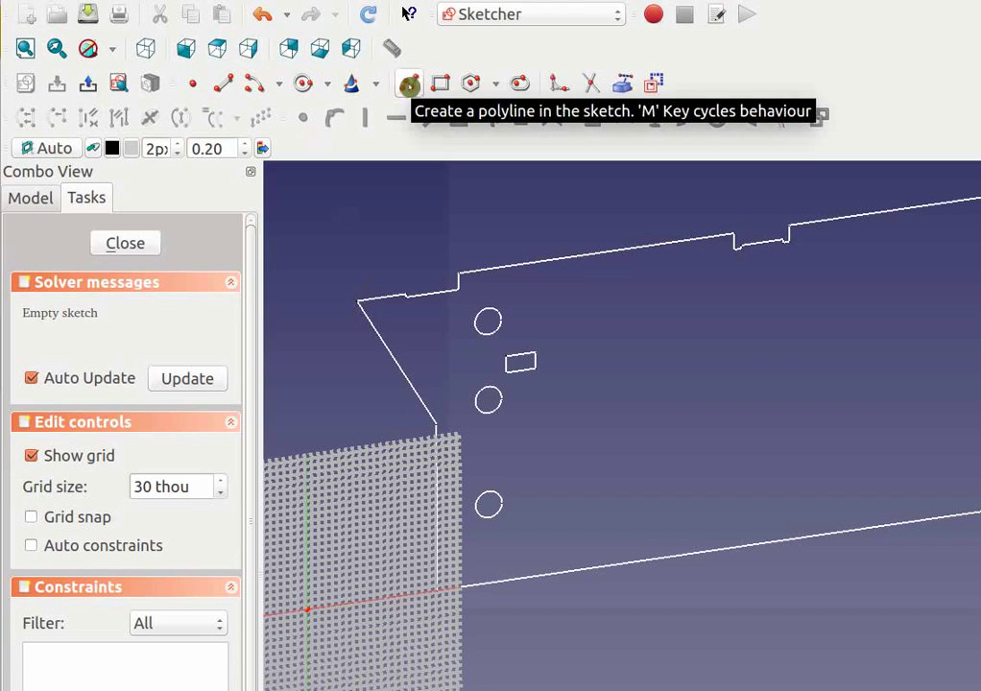
- Start a polyline at the plate's upper left corner and trace the short top edge to the base of the first step
left_click(409, 84)
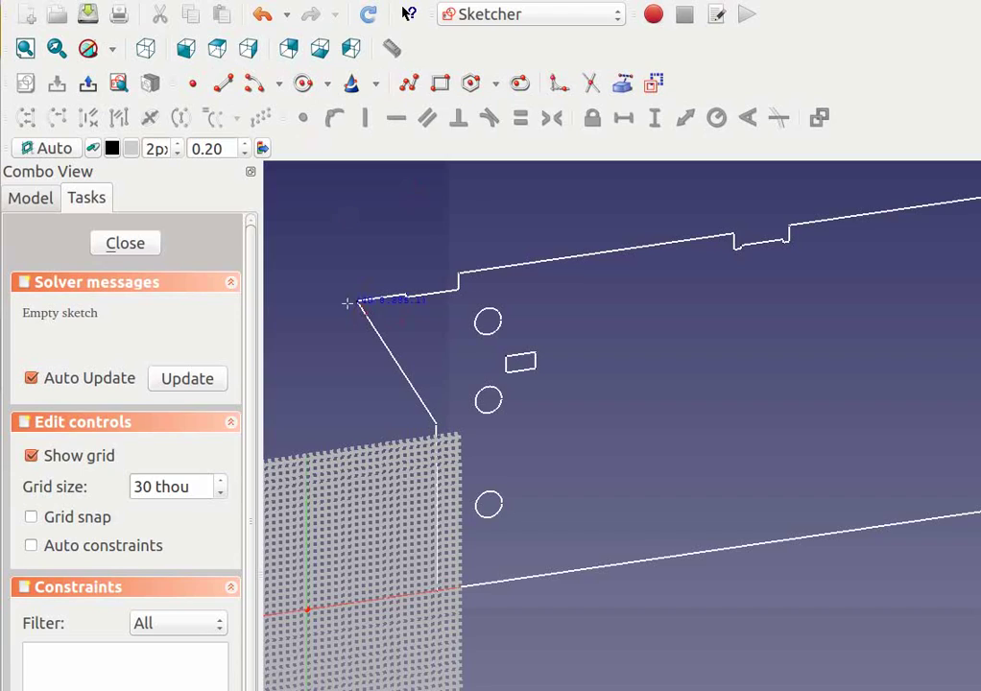
left_click(407, 290)
scroll(409, 291, "up", 3)
mouse_move(383, 376)
middle_mouse_down()
mouse_move(485, 474)
mouse_move(720, 656)
middle_mouse_up()
scroll(720, 656, "down", 8)
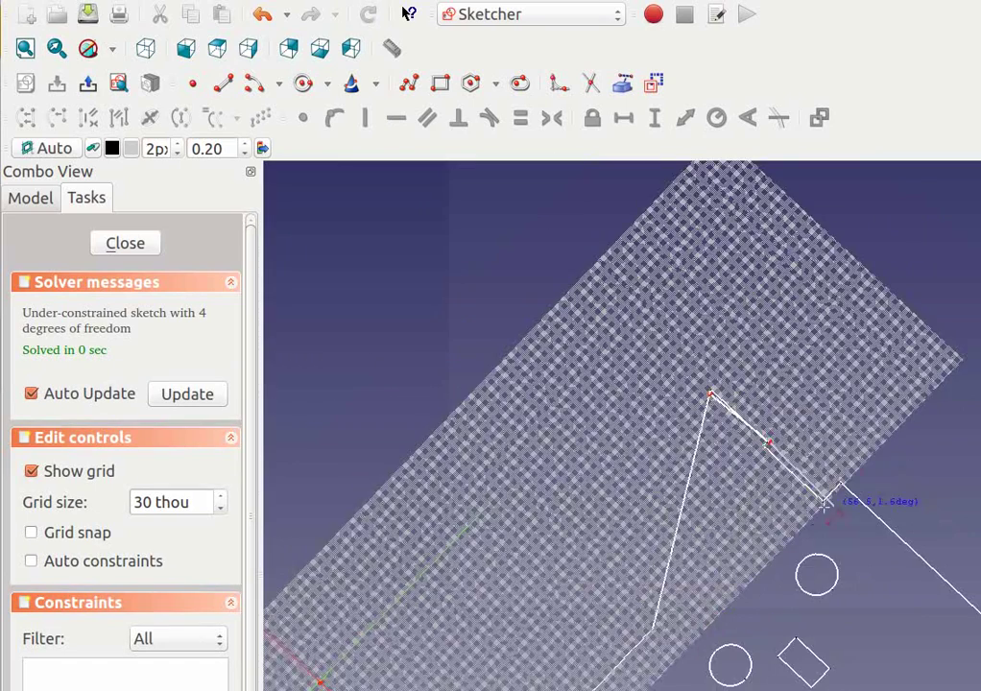
scroll(810, 508, "up", 5)
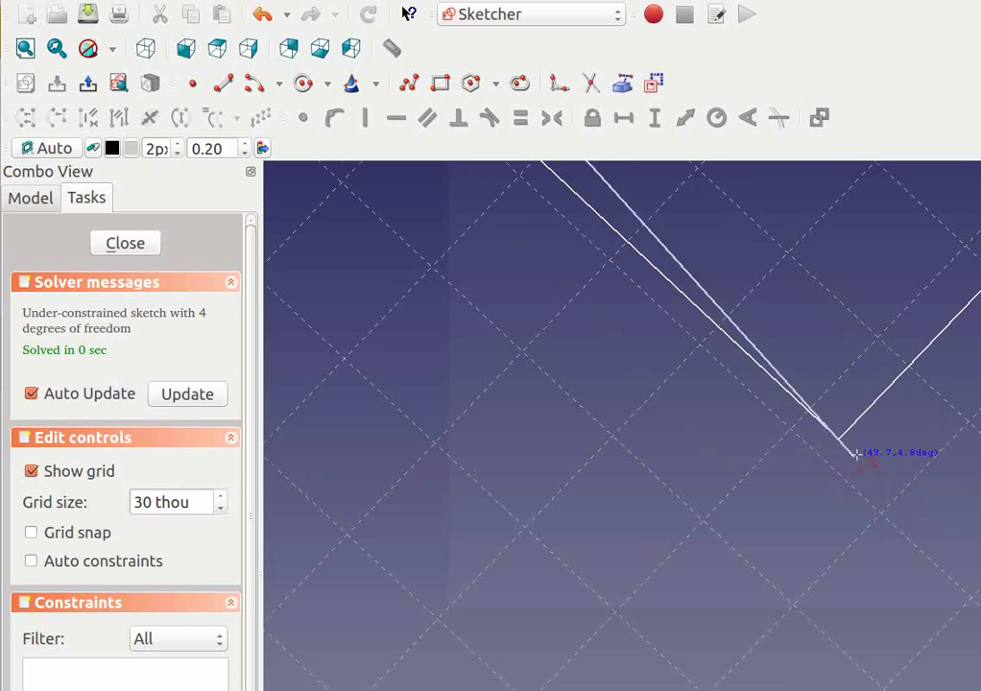
scroll(856, 454, "up", 3)
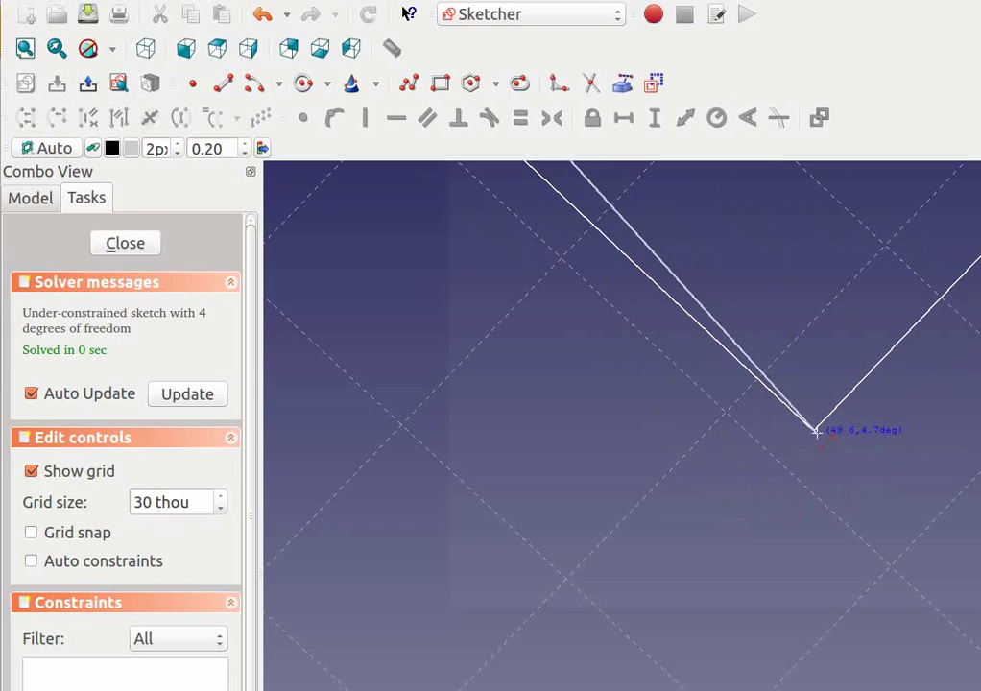
left_click(815, 431)
- Continue the polyline up the first step, along the upper edge and down into the middle notch
scroll(811, 427, "down", 5)
scroll(831, 395, "up", 8)
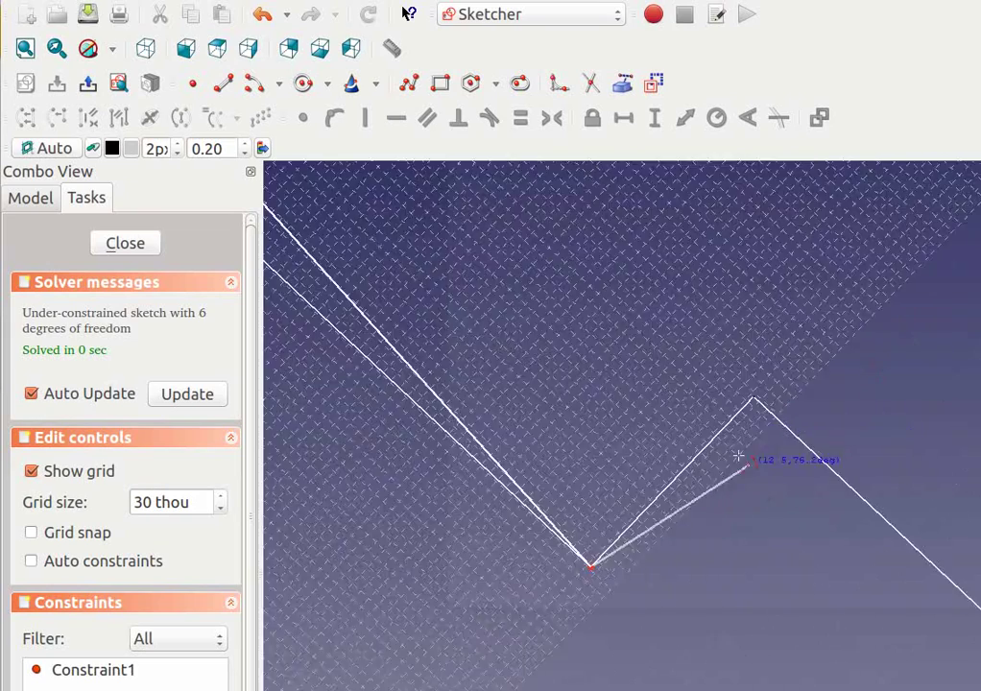
left_click(219, 49)
scroll(457, 199, "down", 5)
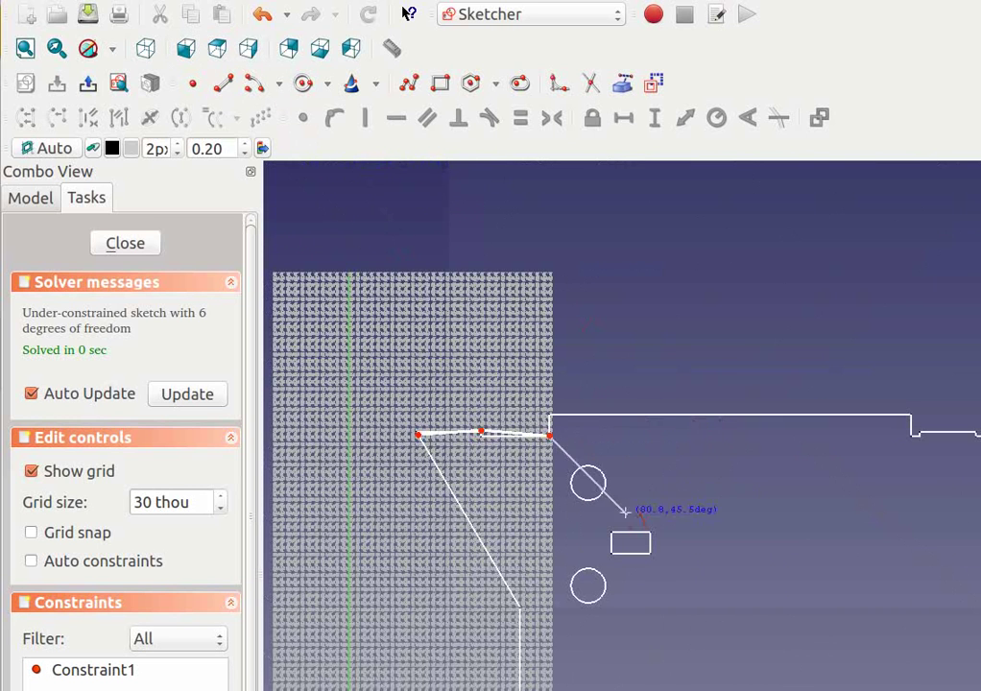
left_click(548, 418)
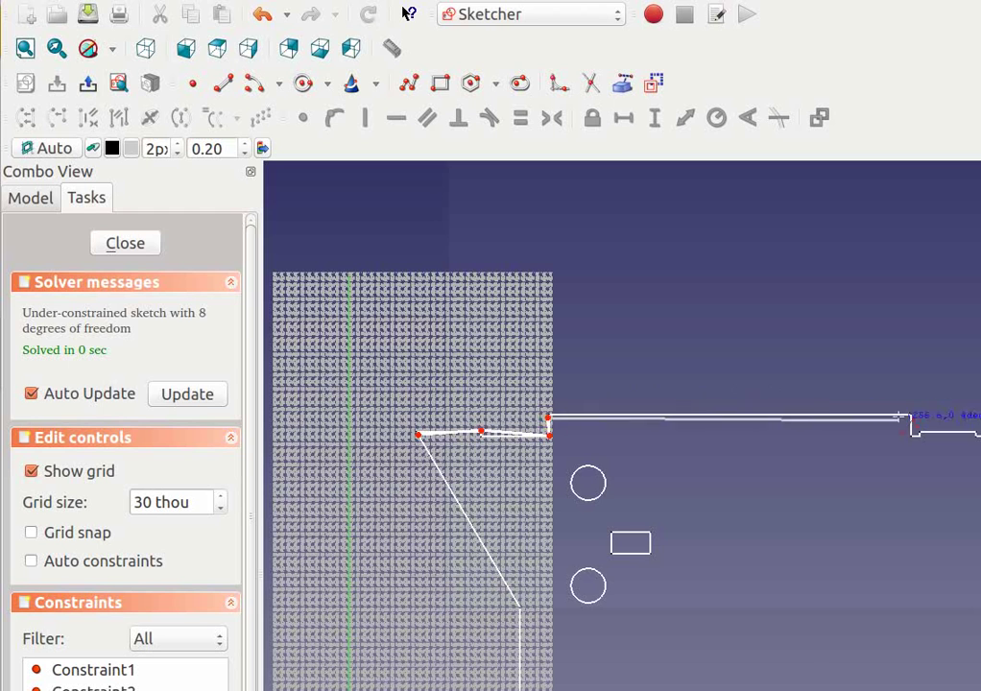
left_click(909, 415)
left_click(908, 437)
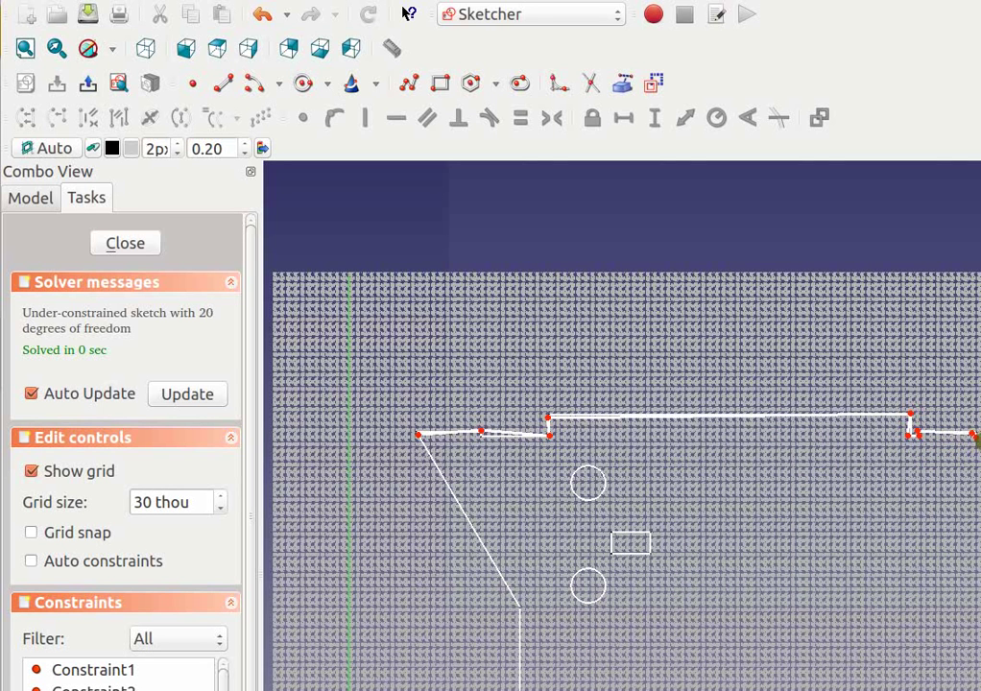
- Extend the polyline out of the middle notch and along the upper edge to the step near the far corner
left_click(974, 416)
scroll(622, 425, "up", 5)
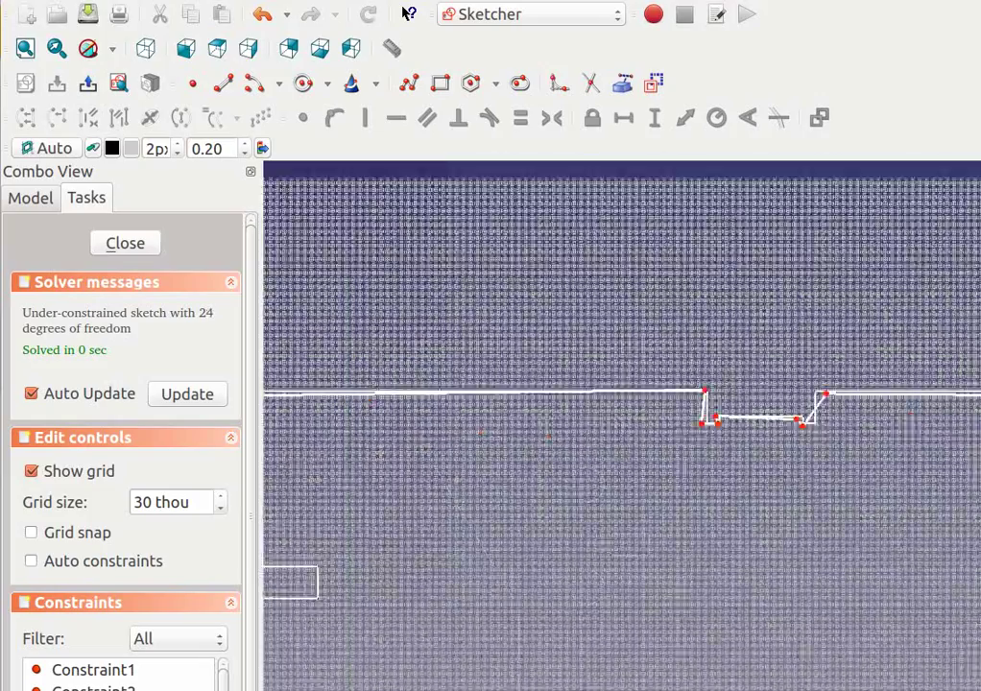
scroll(622, 426, "down", 5)
scroll(566, 228, "up", 10)
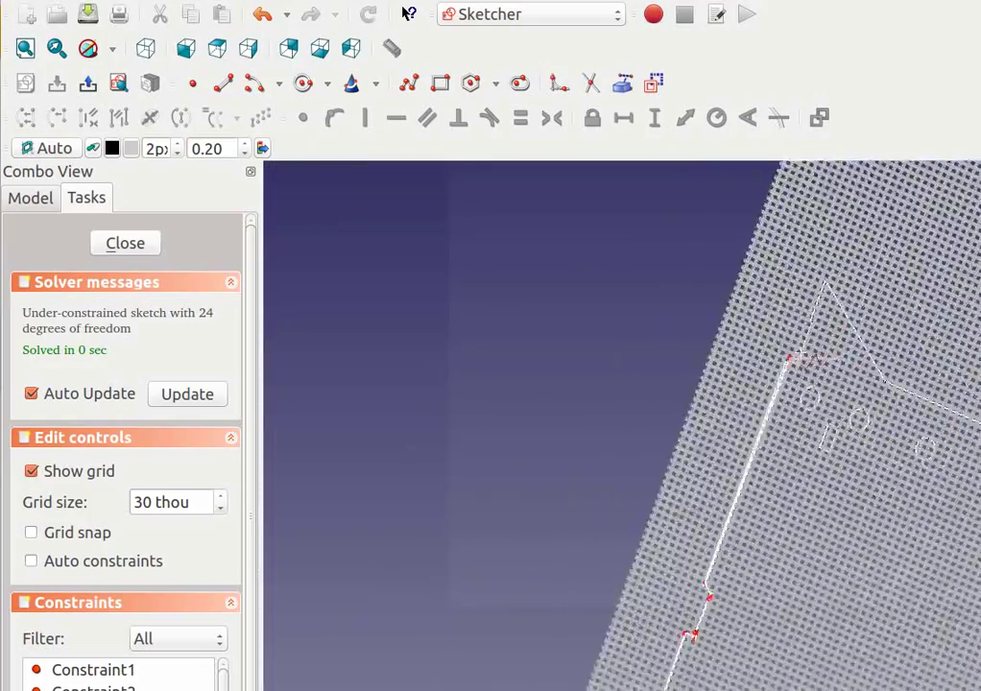
scroll(592, 395, "up", 6)
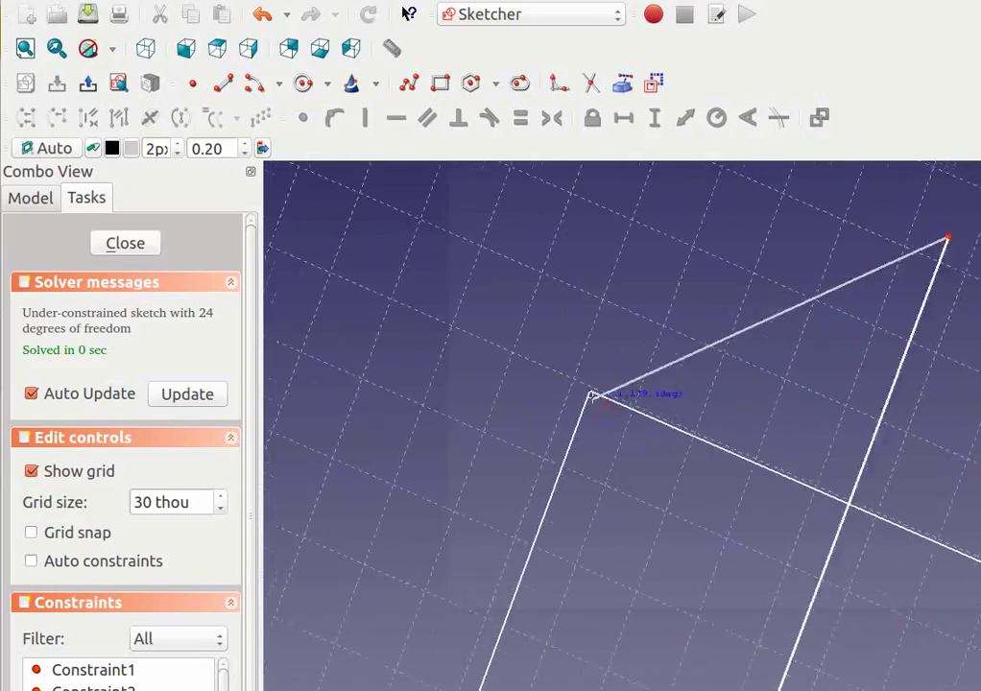
scroll(947, 407, "down", 10)
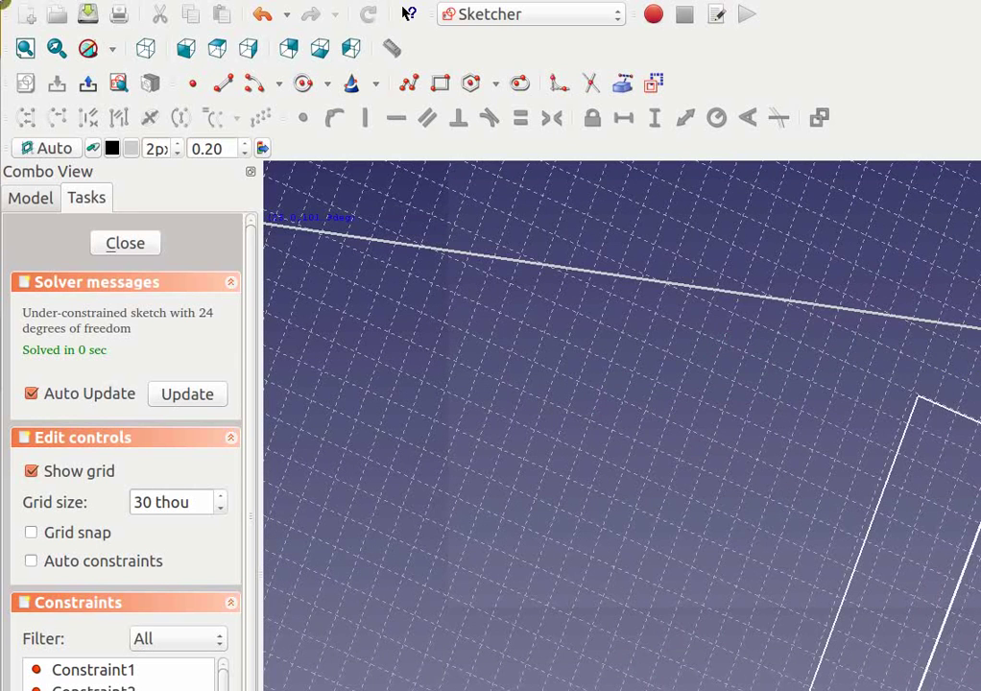
- Close the partially traced front plate model
key("alt+F4")
left_click(824, 399)
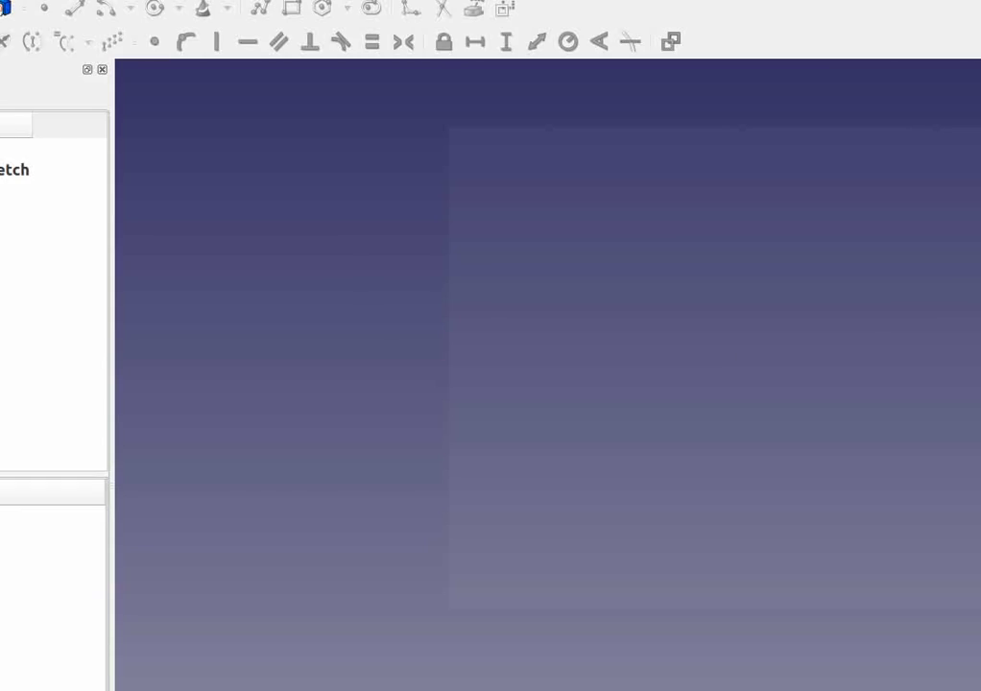
- Examine the finished front plate solid from different angles, including its holes, slots and edge notches
scroll(646, 401, "up", 5)
scroll(698, 398, "down", 5)
middle_click_drag(585, 359, 620, 372)
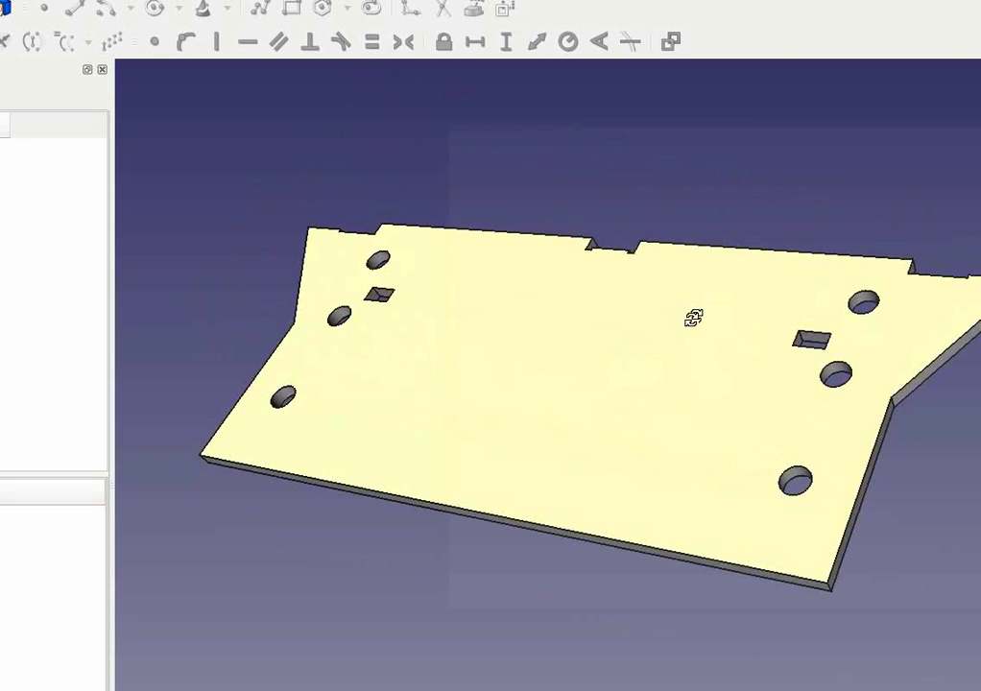
middle_click_drag(692, 317, 657, 322)
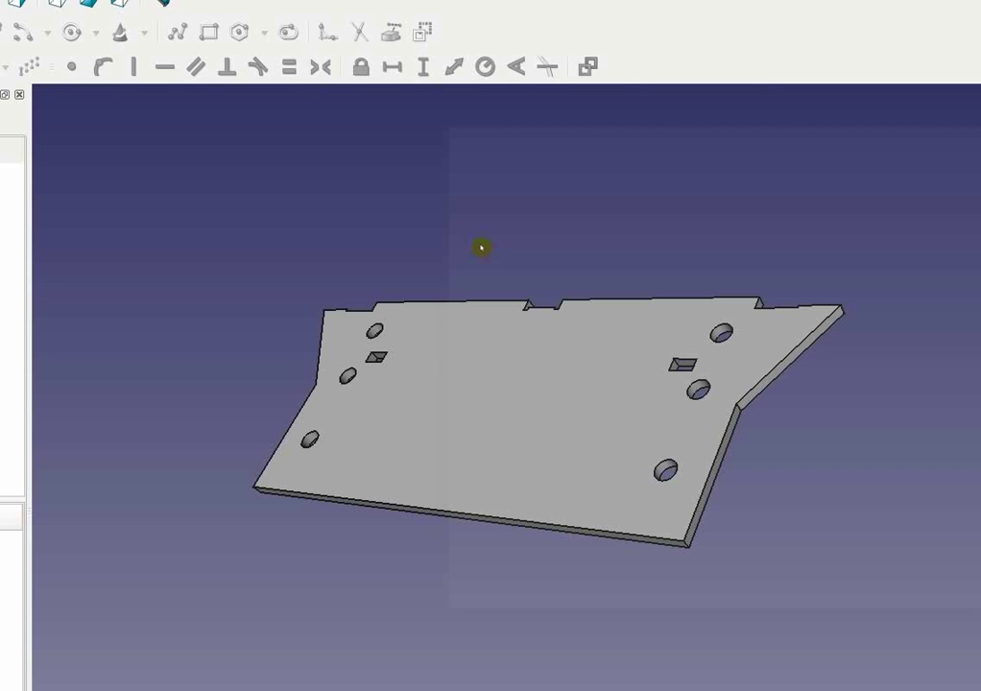
scroll(736, 415, "up", 3)
scroll(725, 413, "down", 3)
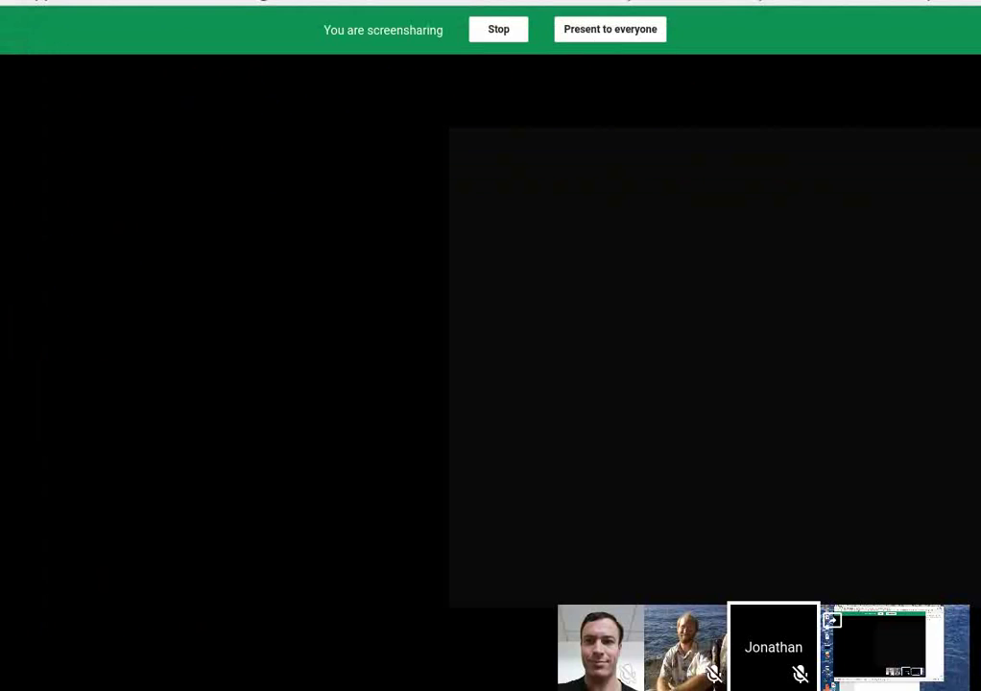
- Stop screen sharing in the video call and return to the Fabrication Diagram slide
left_click(496, 31)
left_click(856, 652)
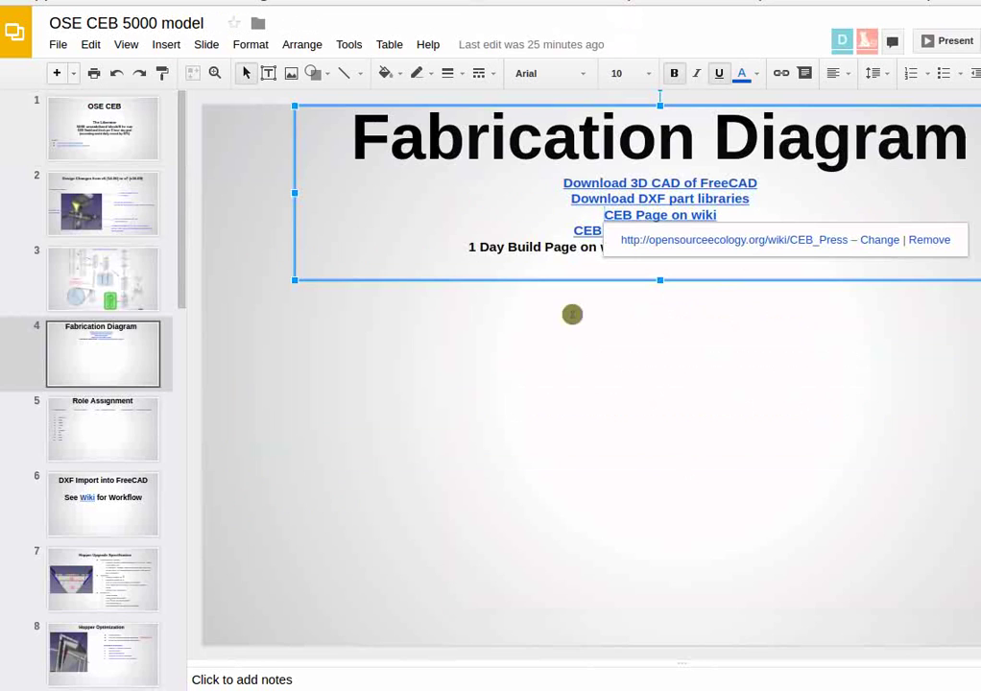
- Change the presentation's public link sharing so that anyone, without sign-in, can edit, and save the setting
left_click(945, 39)
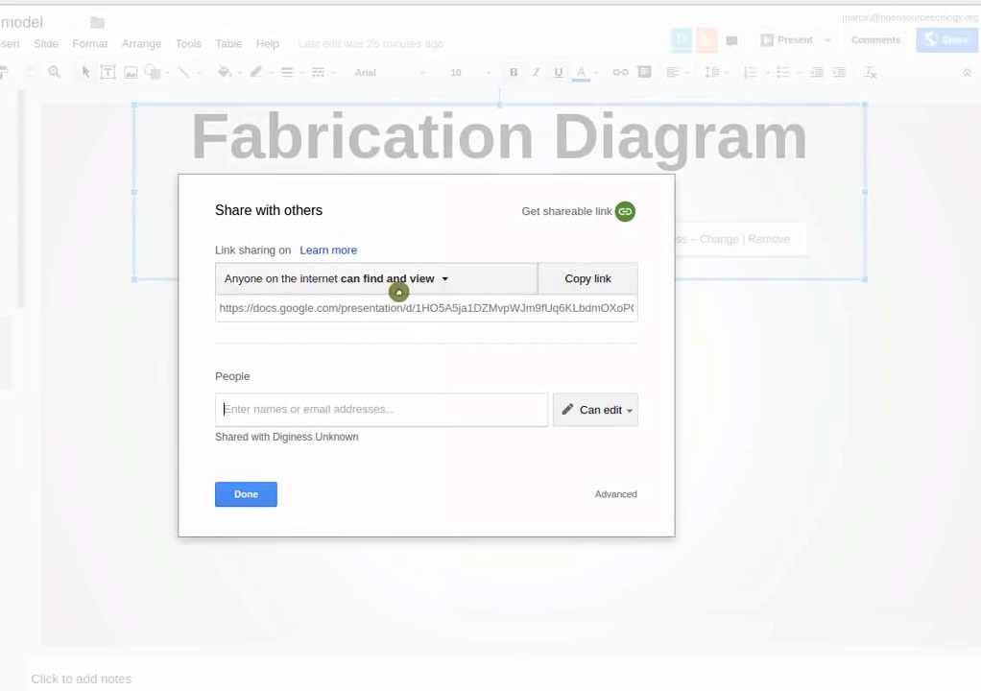
left_click(449, 279)
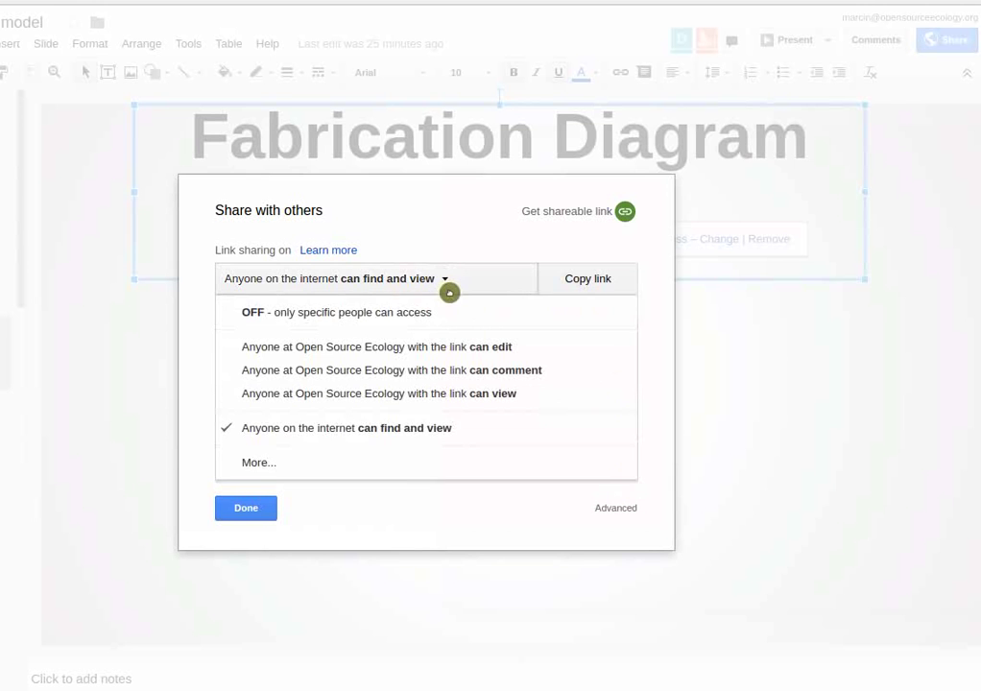
left_click(614, 507)
left_click(576, 262)
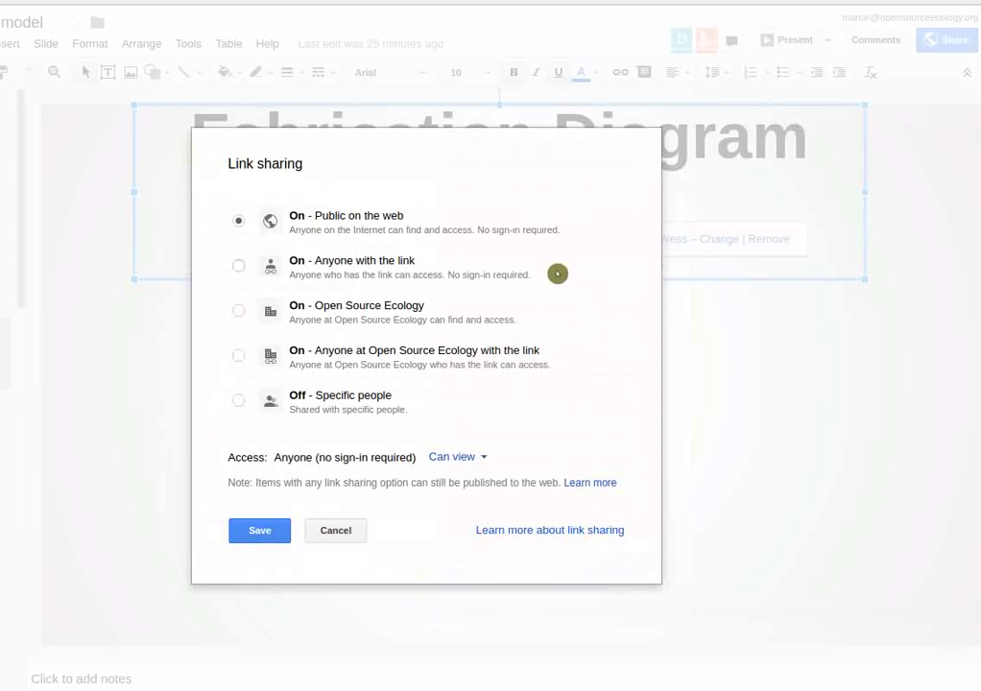
left_click(461, 456)
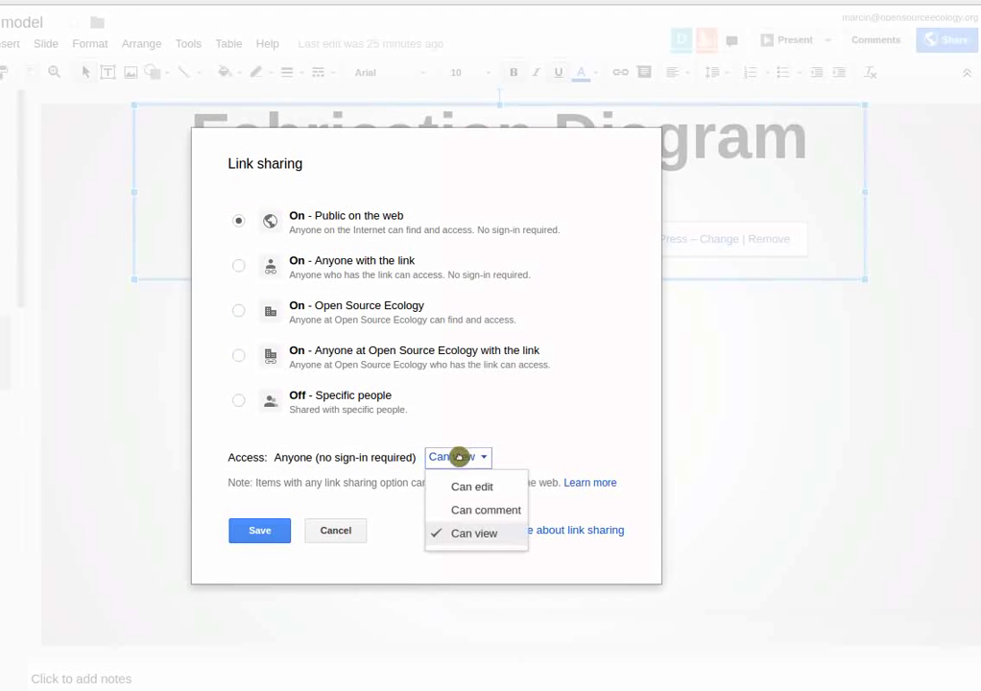
left_click(471, 488)
left_click(262, 531)
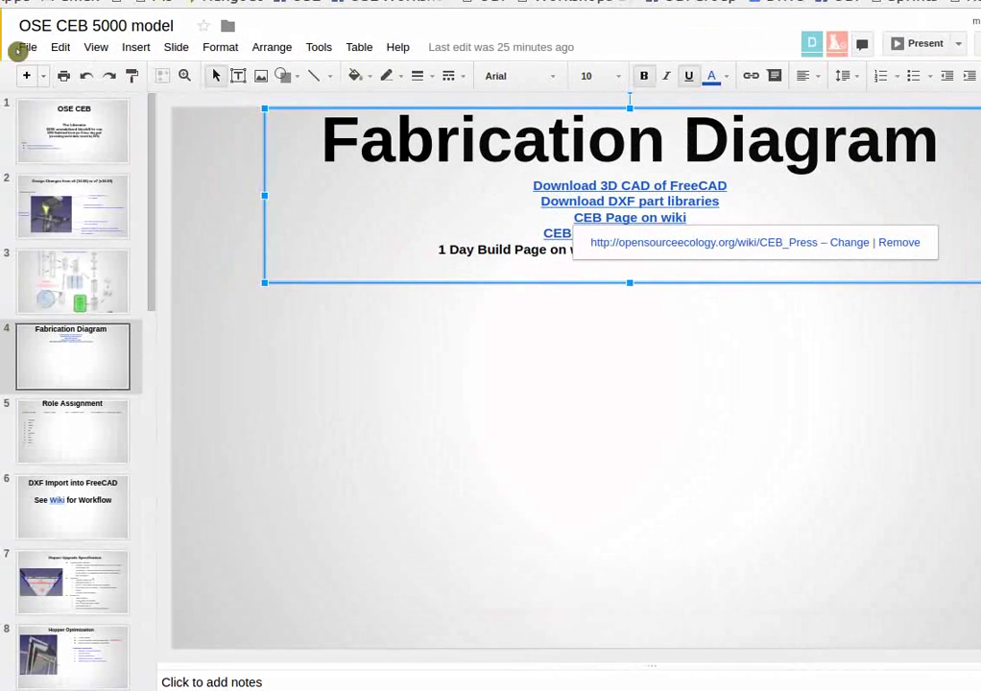
- Make a copy of the presentation in My Drive under the suggested name, Copy of OSE CEB 5000 model
left_click(0, 43)
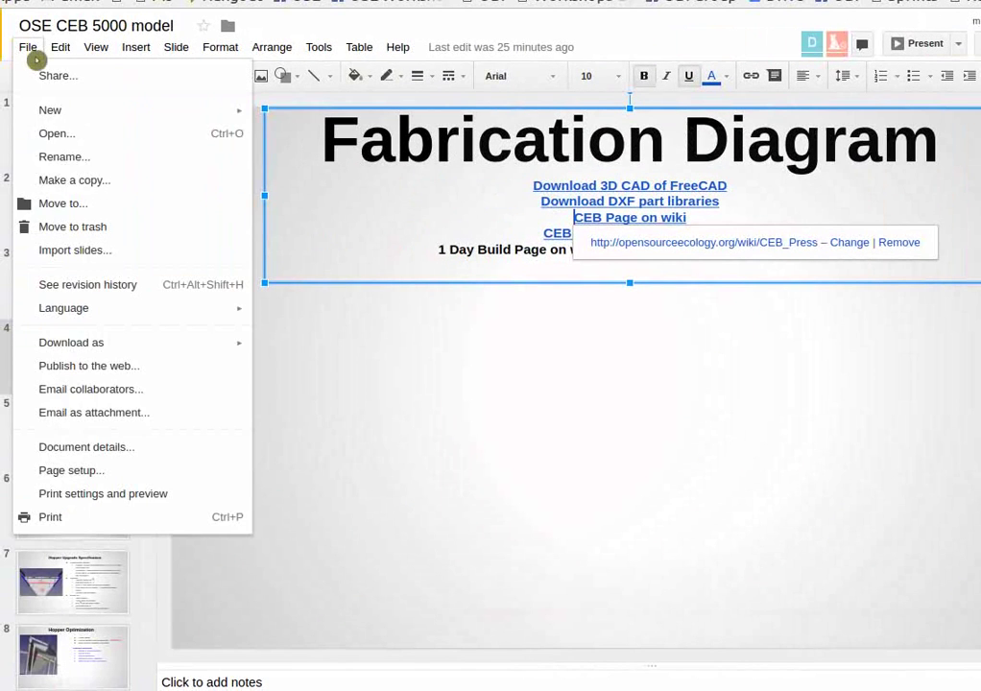
left_click(106, 178)
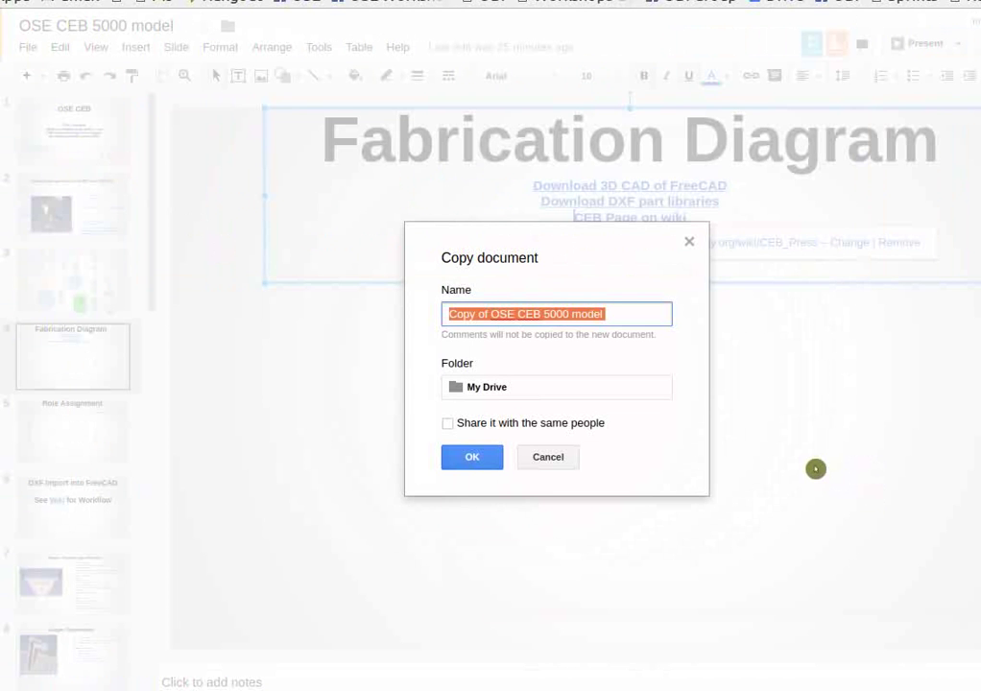
left_click(473, 460)
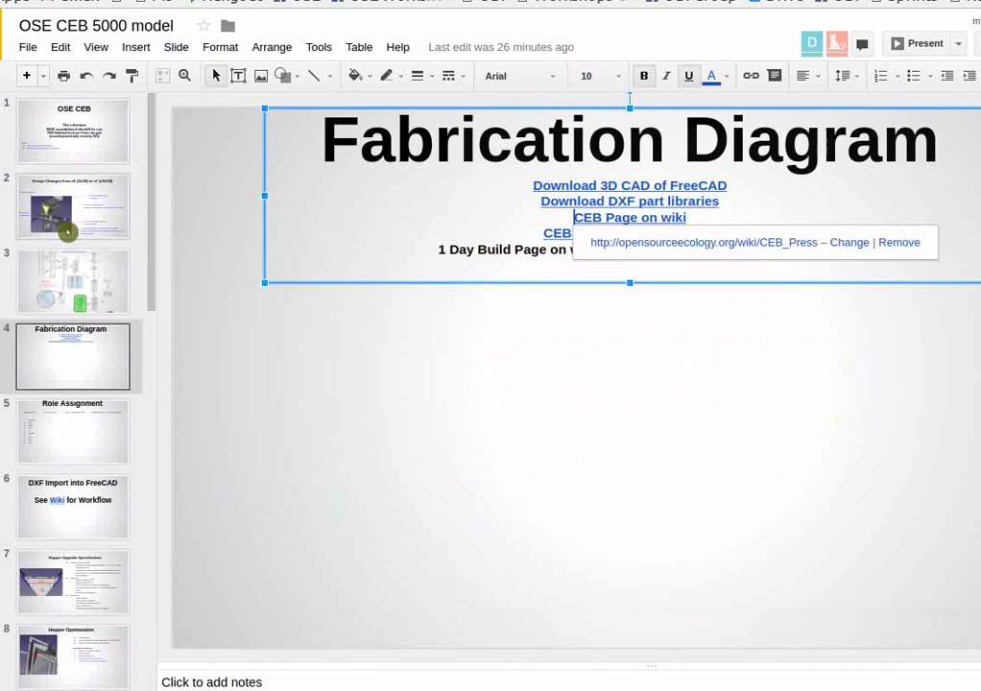
- Open the Design Changes slide, start sharing the entire screen in the Google Hangouts call, and return to the slide
left_click(70, 227)
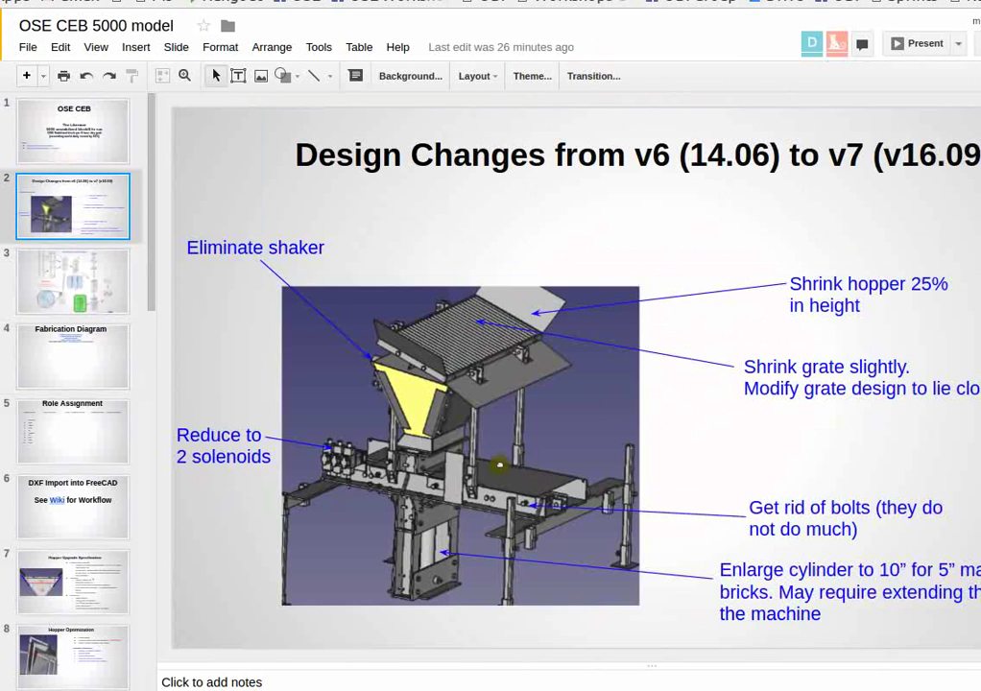
key("ctrl+Page_Up")
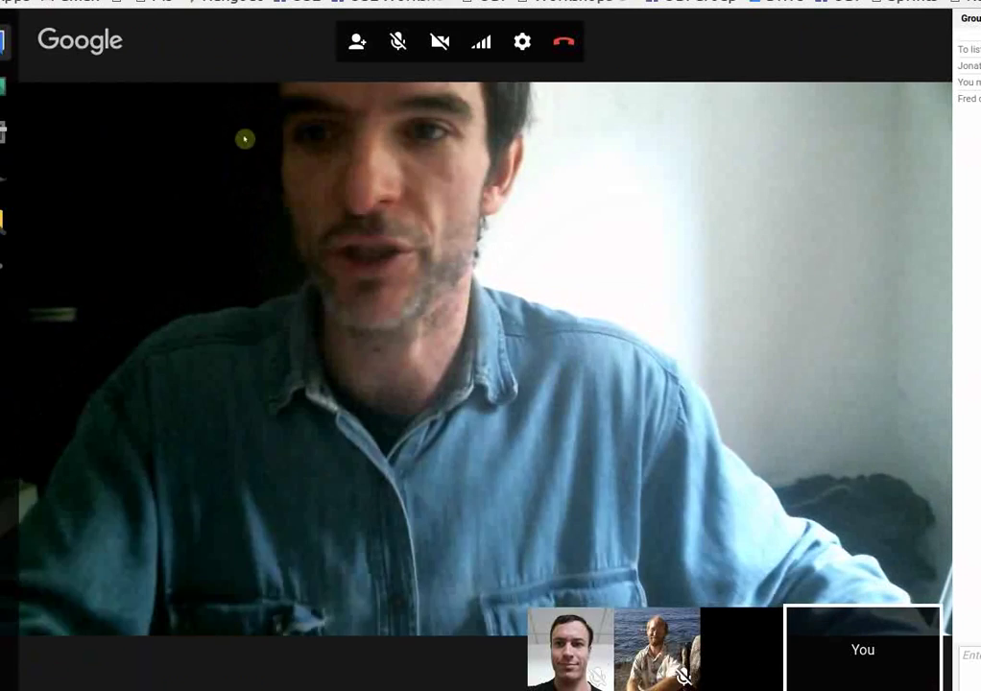
left_click(3, 86)
left_click(395, 262)
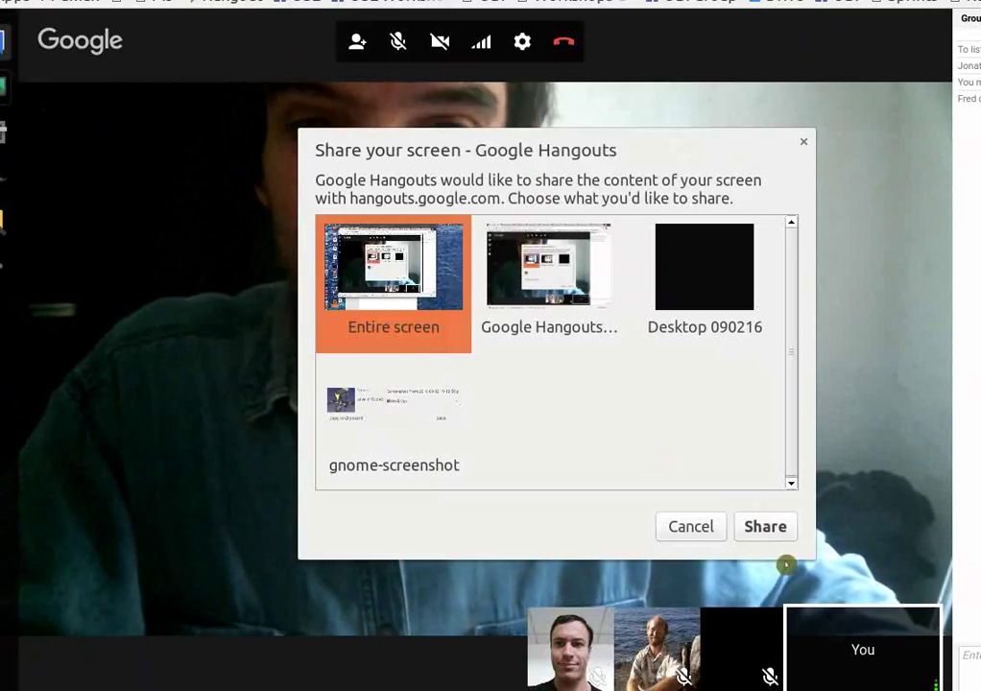
left_click(762, 527)
key("ctrl+Page_Down")
key("ctrl+Page_Down")
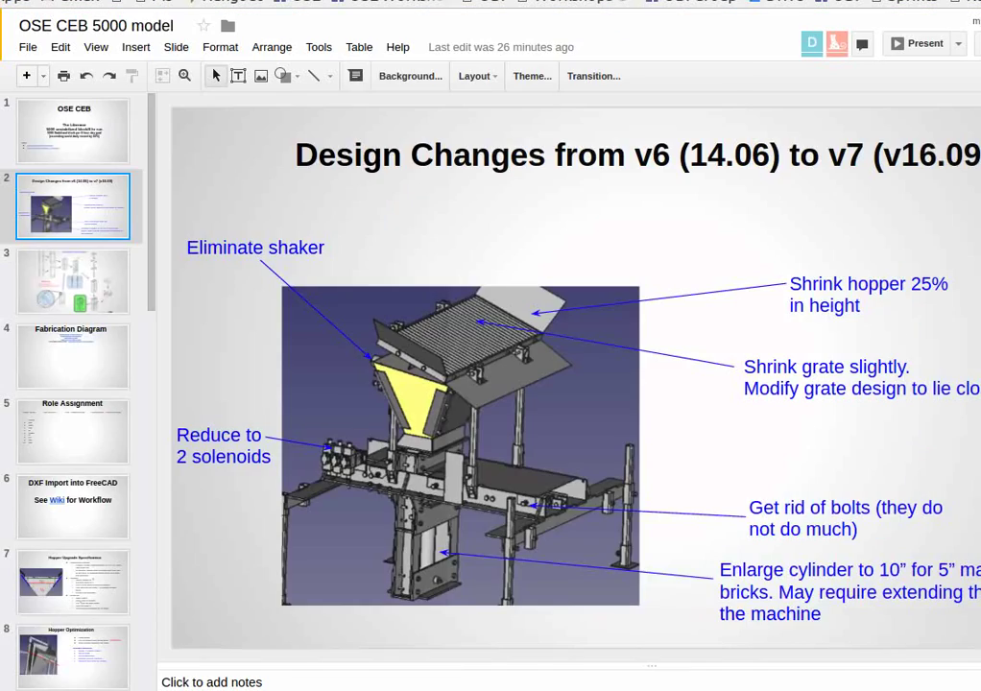
- In the CEB Press CAD Design Sprint presentation, insert "Development" before "Doc" in the CEB Press Doc link text
key("alt+Tab")
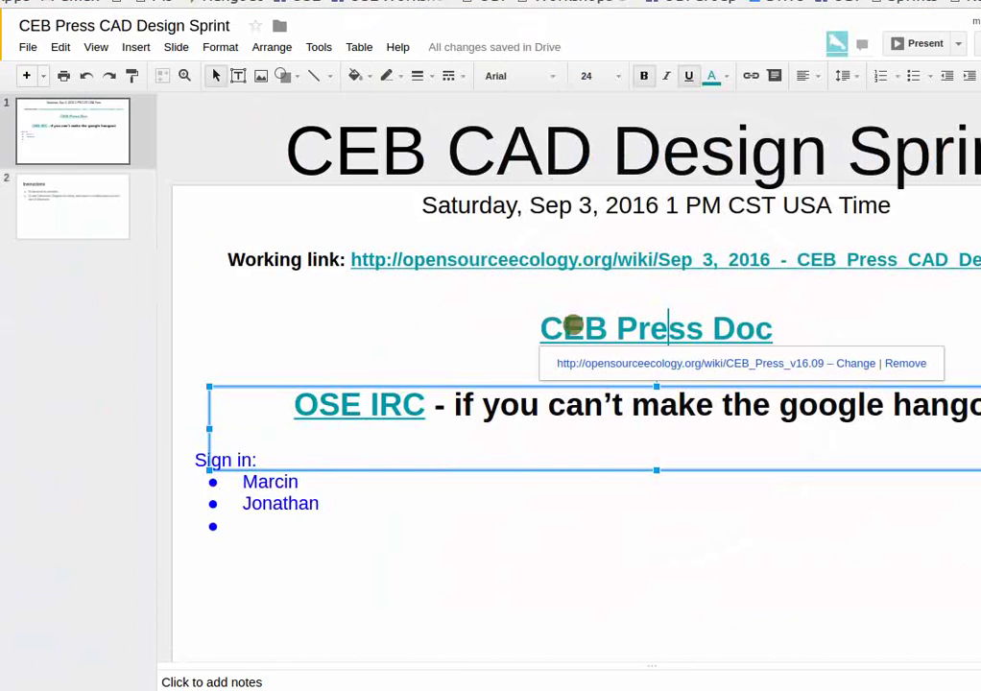
key("Right")
key("Right")
type("Development")
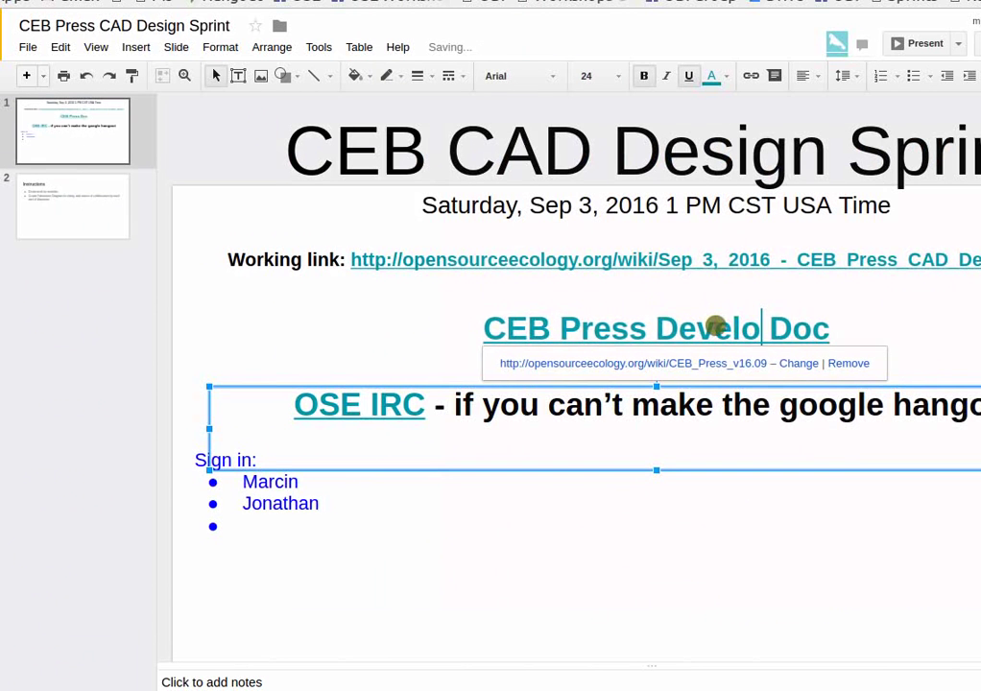
key("alt+Tab")
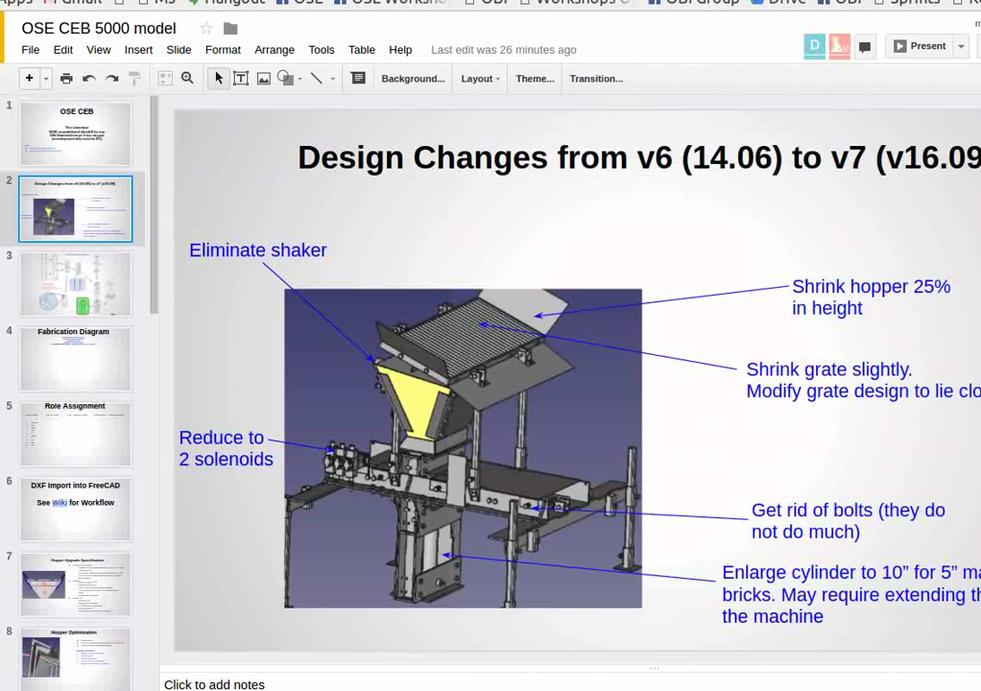
- Go to the Role Assignment slide of the OSE CEB 5000 model presentation and colour its header row text red
left_click(84, 126)
left_click(57, 218)
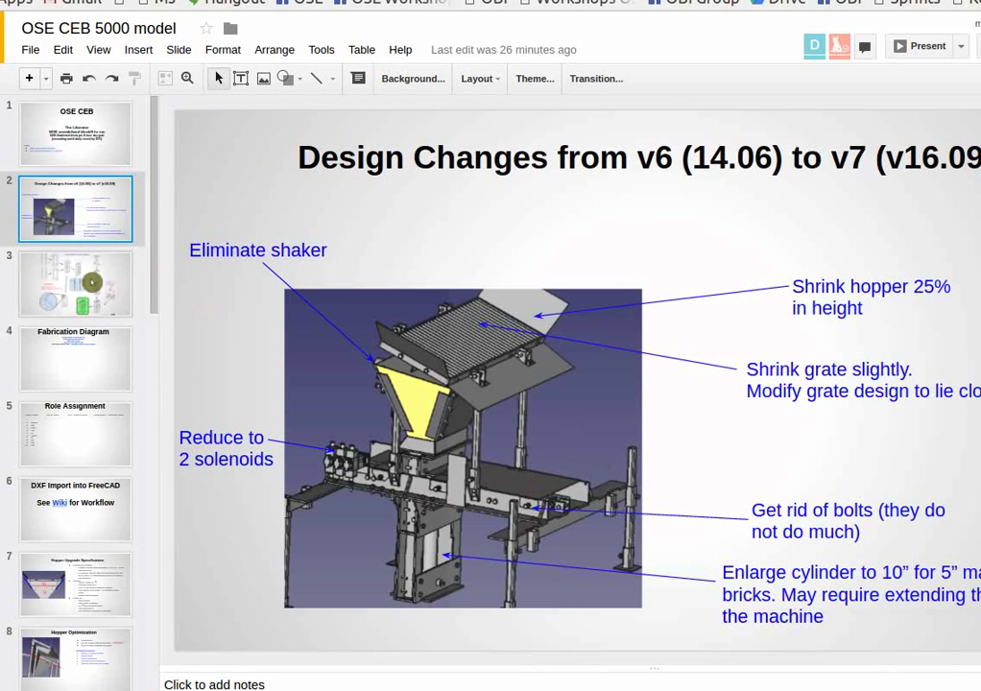
key("Down")
left_click(88, 362)
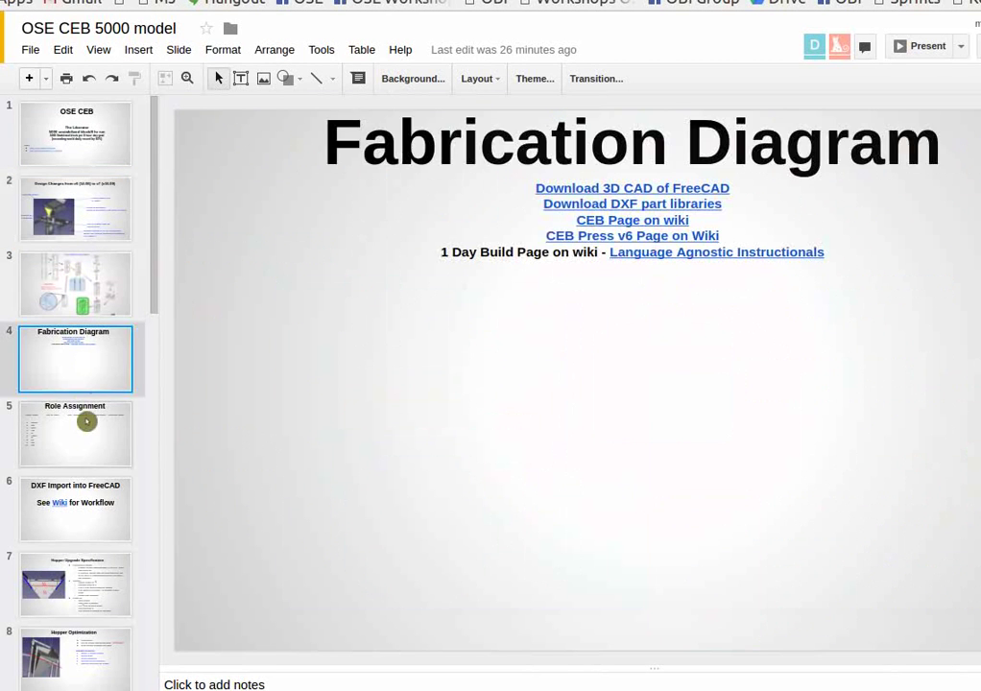
left_click(83, 423)
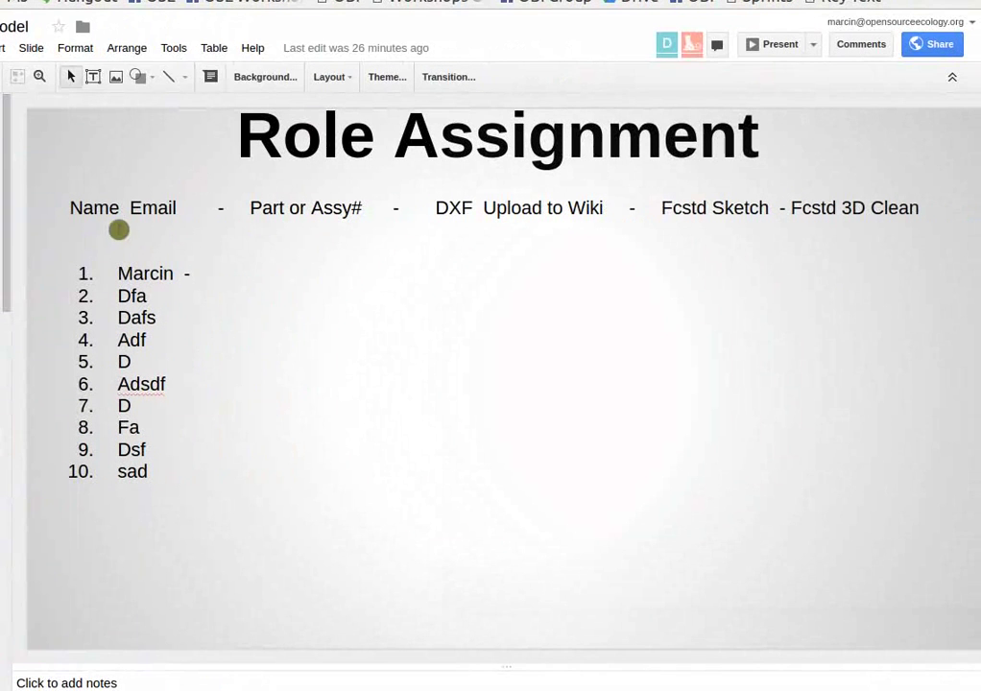
left_click_drag(67, 207, 921, 202)
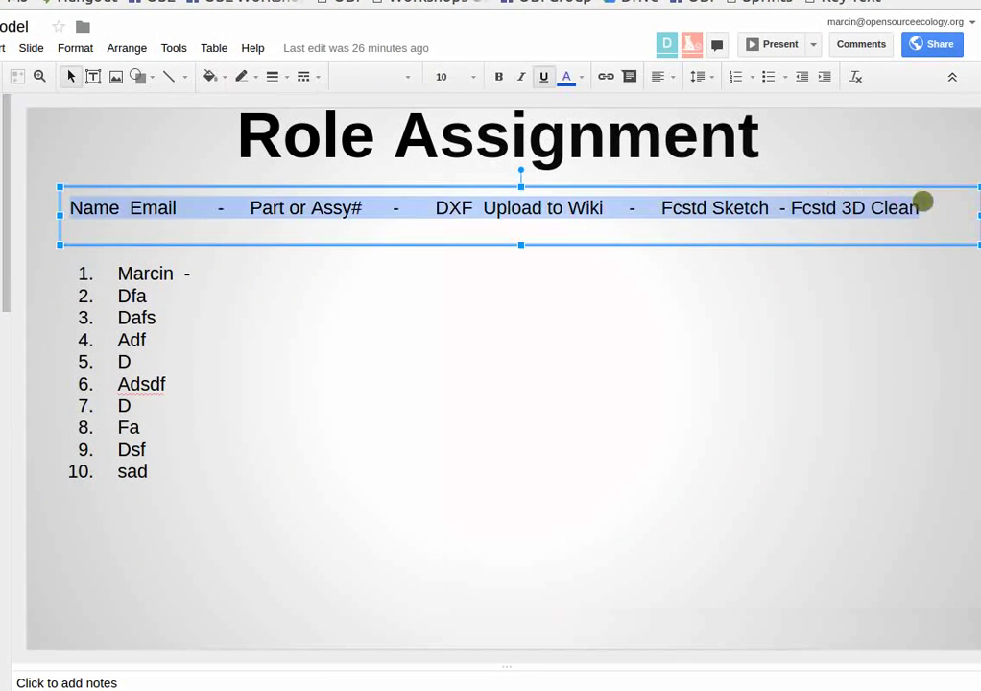
left_click(567, 77)
left_click(590, 164)
- Clear the placeholder names from items 2 to 10 of the role list and enter "front plate of frame" for the first person
left_click(185, 281)
type("-")
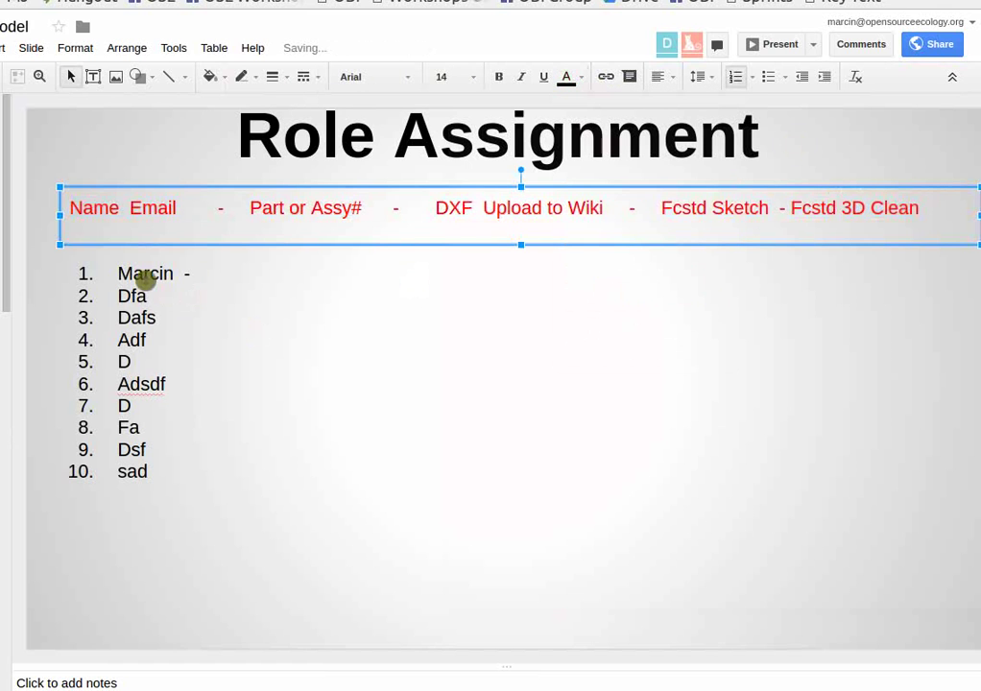
left_click_drag(119, 294, 205, 508)
key("BackSpace")
left_click(256, 277)
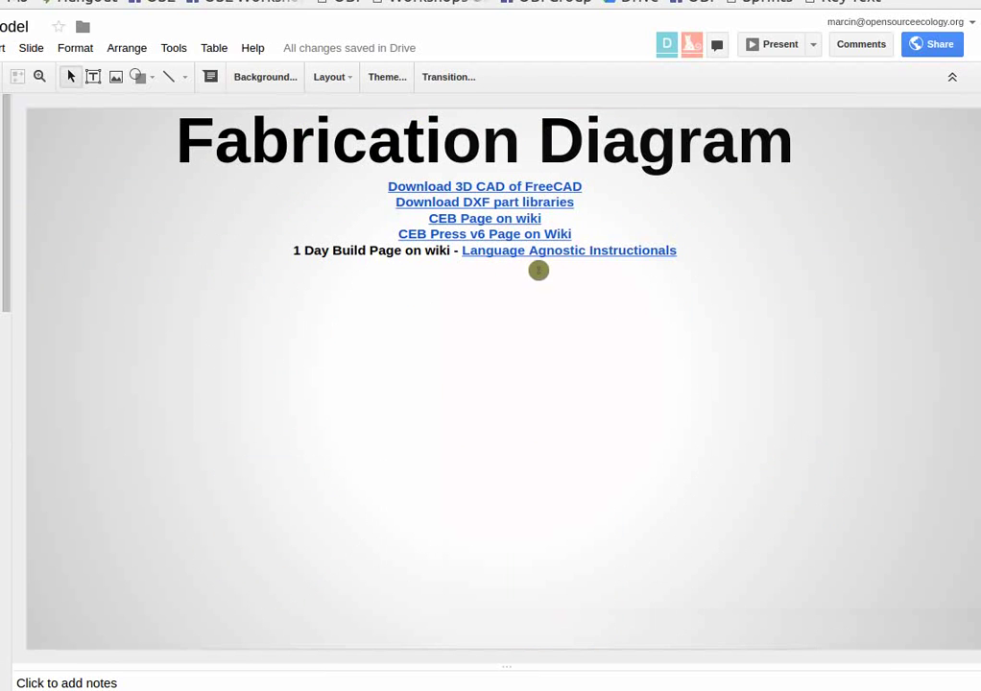
- Move the Fabrication Diagram slide up to second place in the presentation
left_click_drag(682, 252, 455, 253)
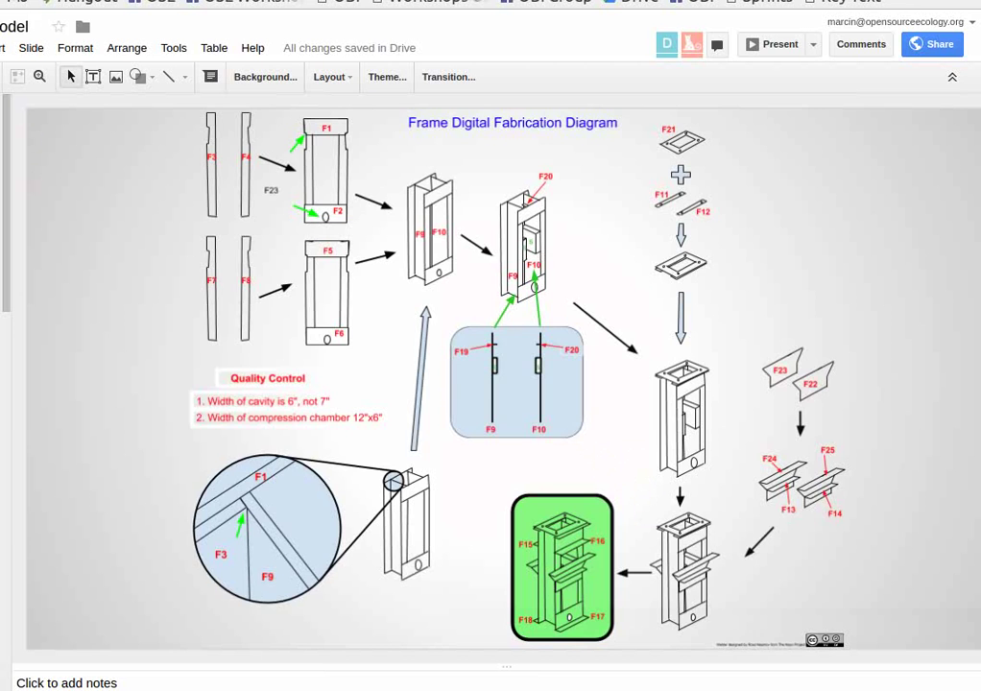
key("Up")
key("Up")
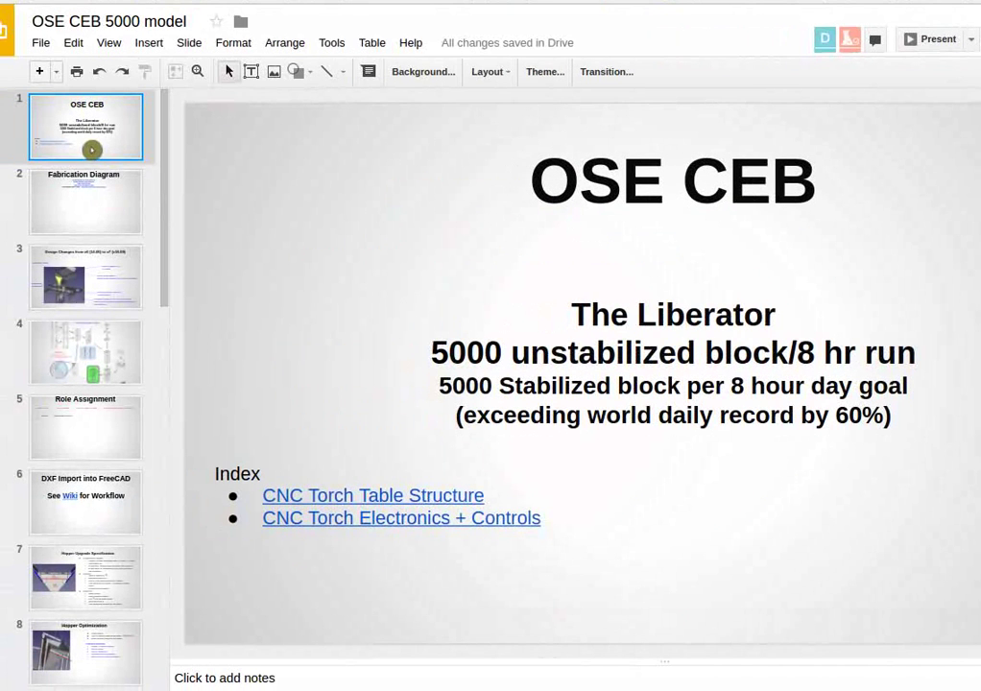
- Follow the Language Agnostic Instructionals link on the Fabrication Diagram slide and open the wiki's Frame Digital Fabrication Diagram page
left_click(98, 204)
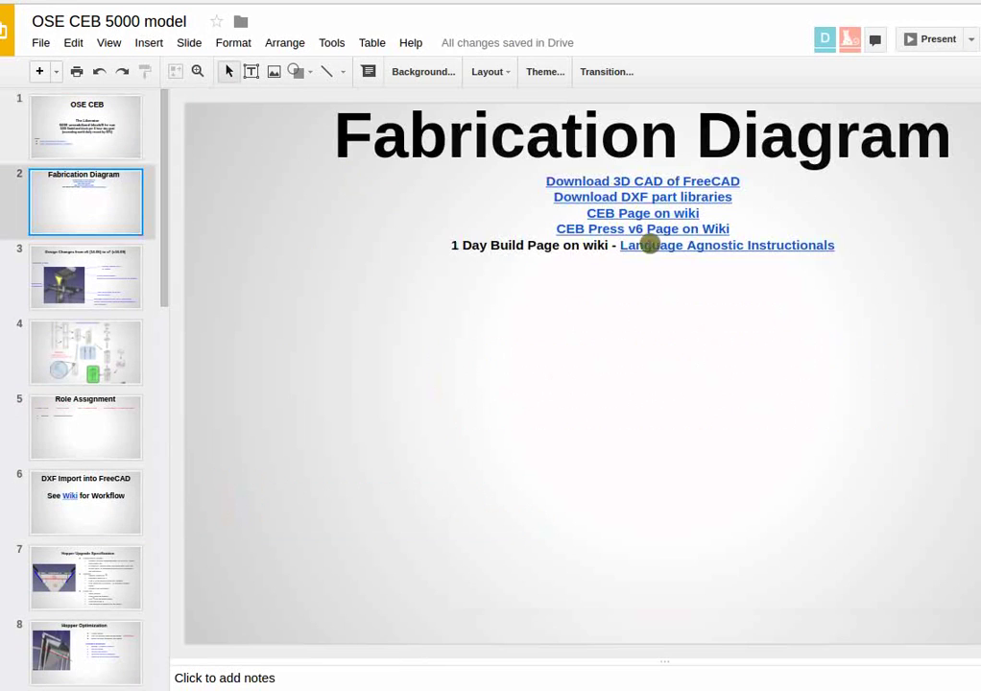
left_click(740, 258)
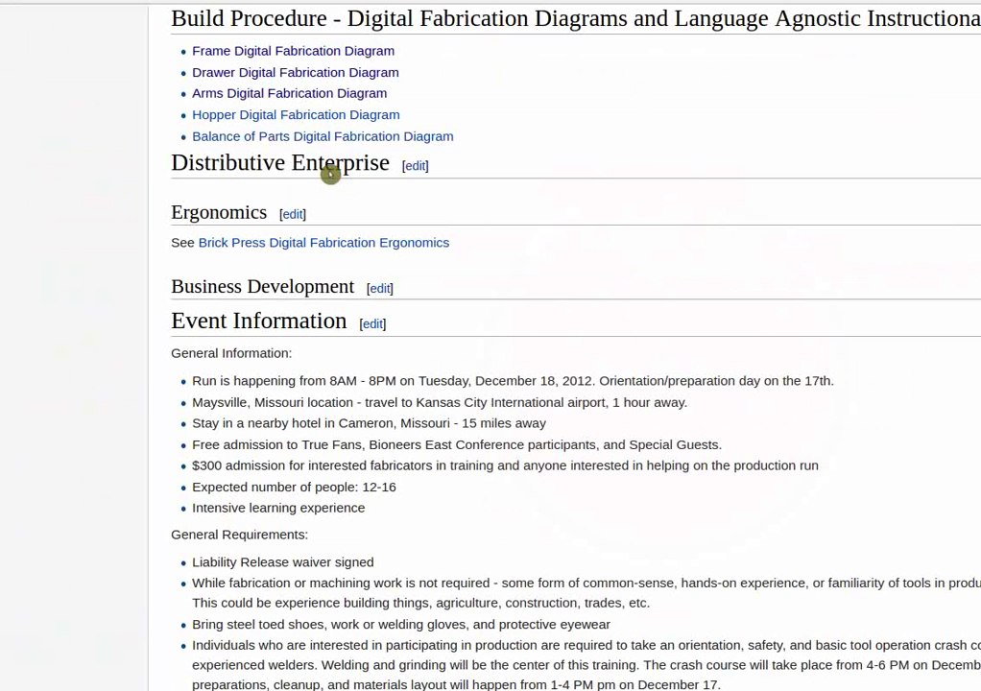
left_click(250, 50)
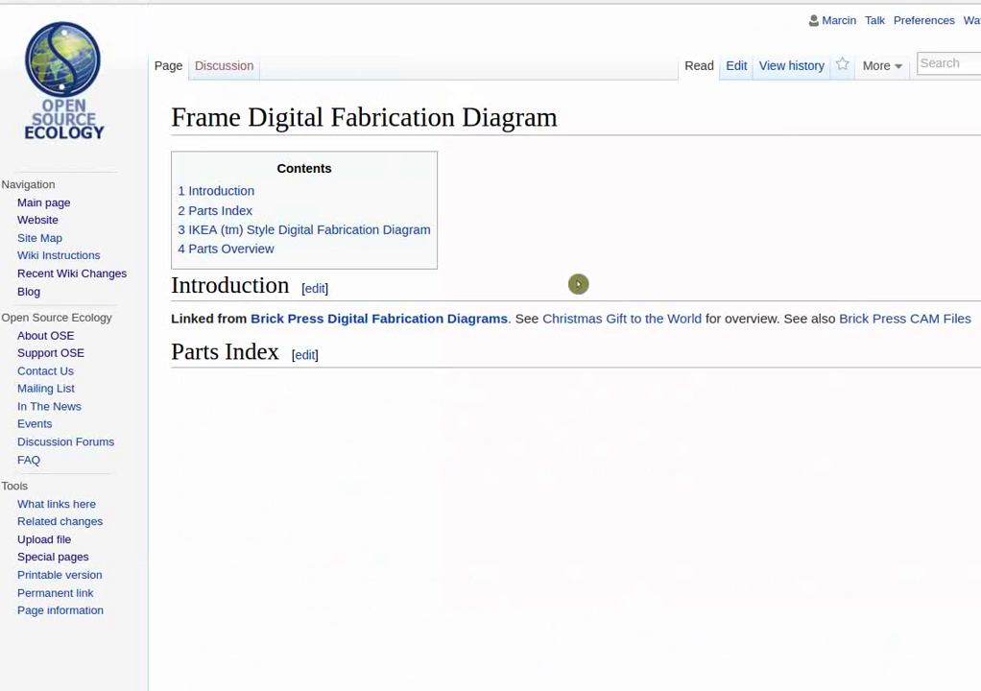
- Examine the frame parts index table and the parts overview drawing on the wiki page
scroll(567, 313, "down", 2)
scroll(542, 296, "down", 1)
scroll(542, 297, "down", 1)
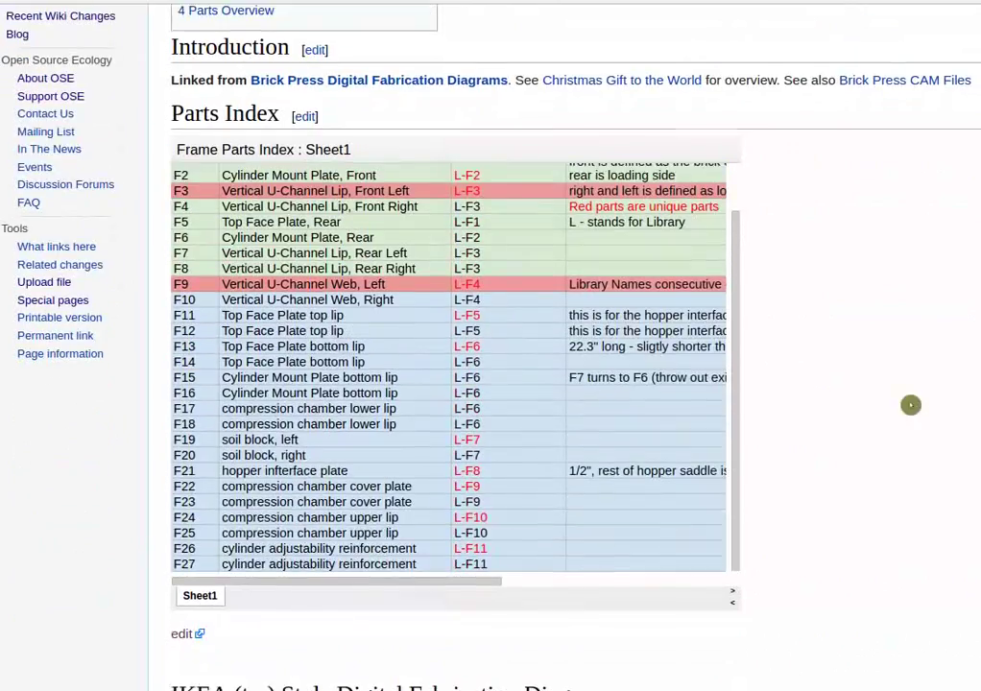
scroll(911, 406, "down", 12)
scroll(903, 426, "down", 3)
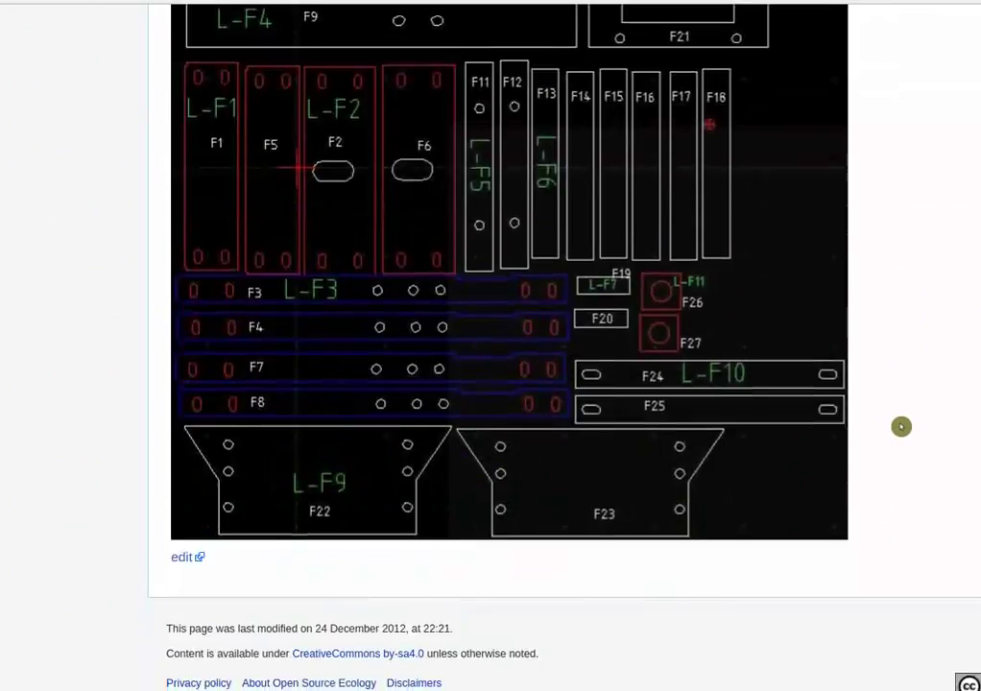
scroll(900, 427, "up", 2)
scroll(903, 427, "down", 1)
scroll(904, 428, "up", 3)
scroll(902, 428, "up", 4)
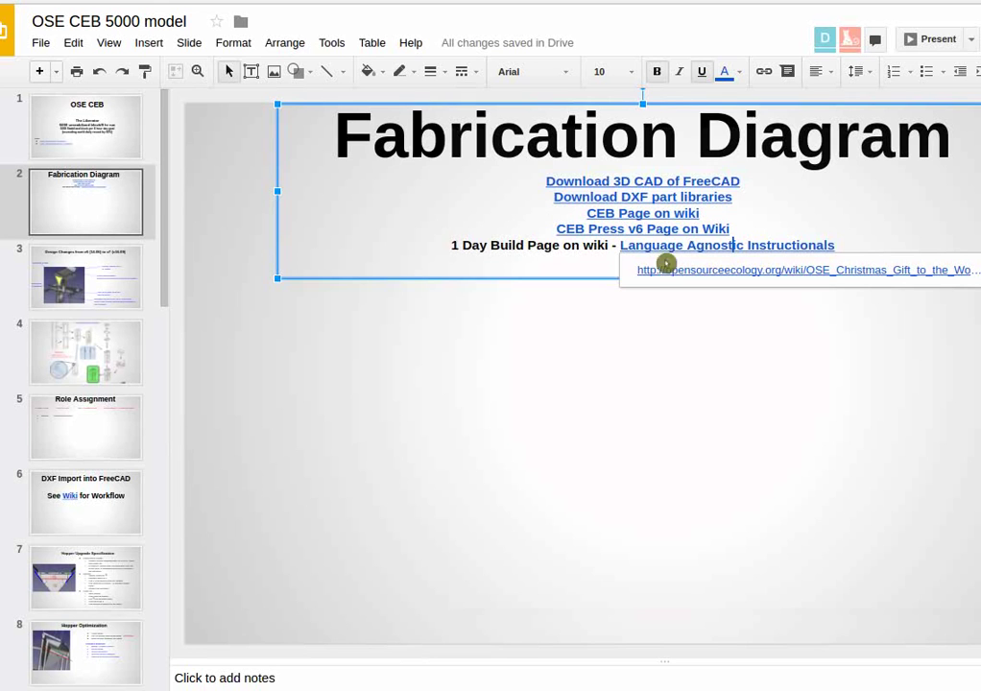
- On the Role Assignment slide, extend the "Part or Assy#" column heading with "from DXF"
left_click(96, 407)
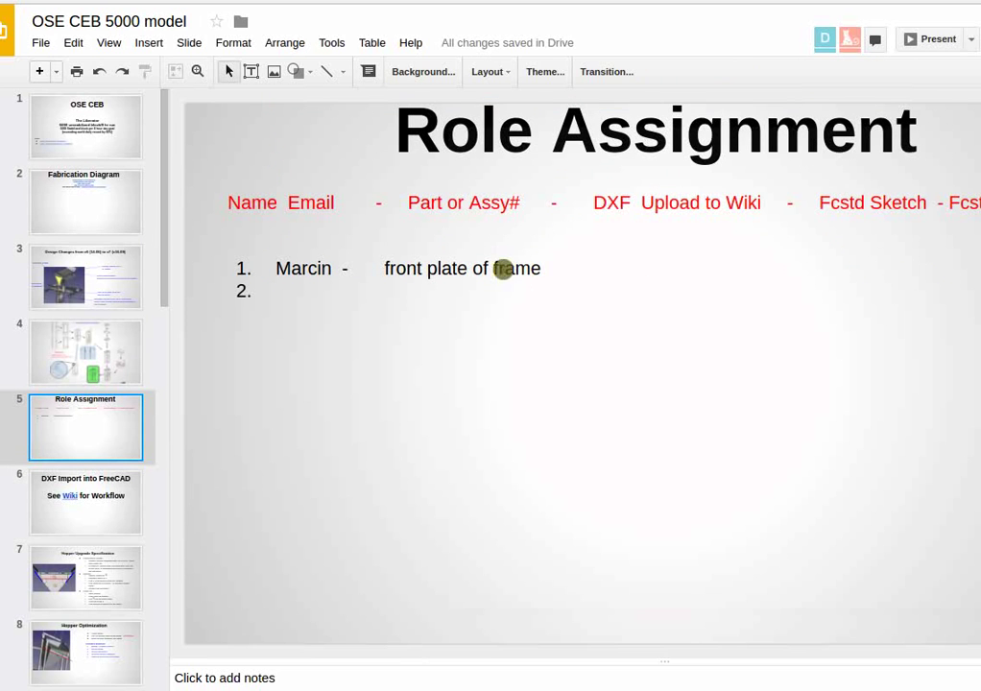
left_click(543, 269)
left_click(386, 268, "shift")
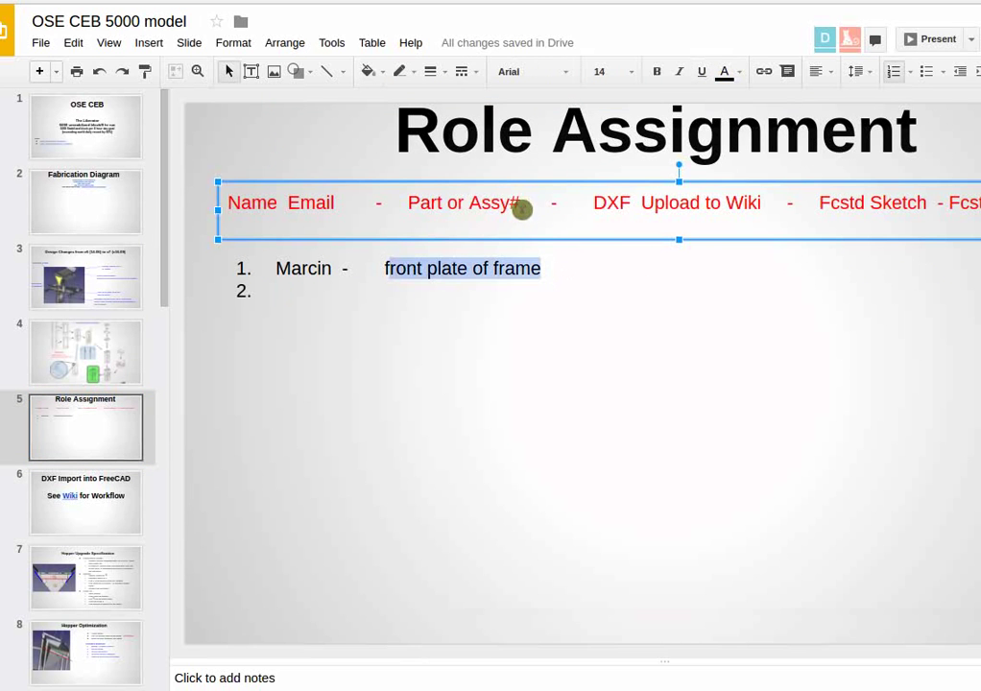
left_click(521, 204)
type("from DXF")
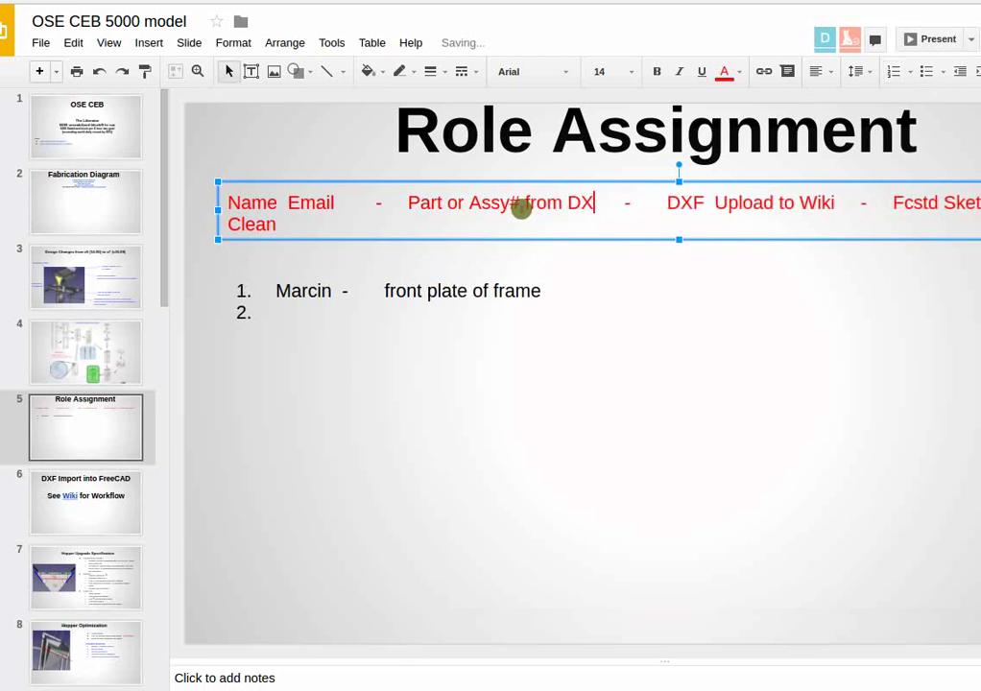
- Remove the extra spaces between "Email" and the following dash in the Role Assignment header row
left_click(365, 203)
key("BackSpace")
key("BackSpace")
key("BackSpace")
key("BackSpace")
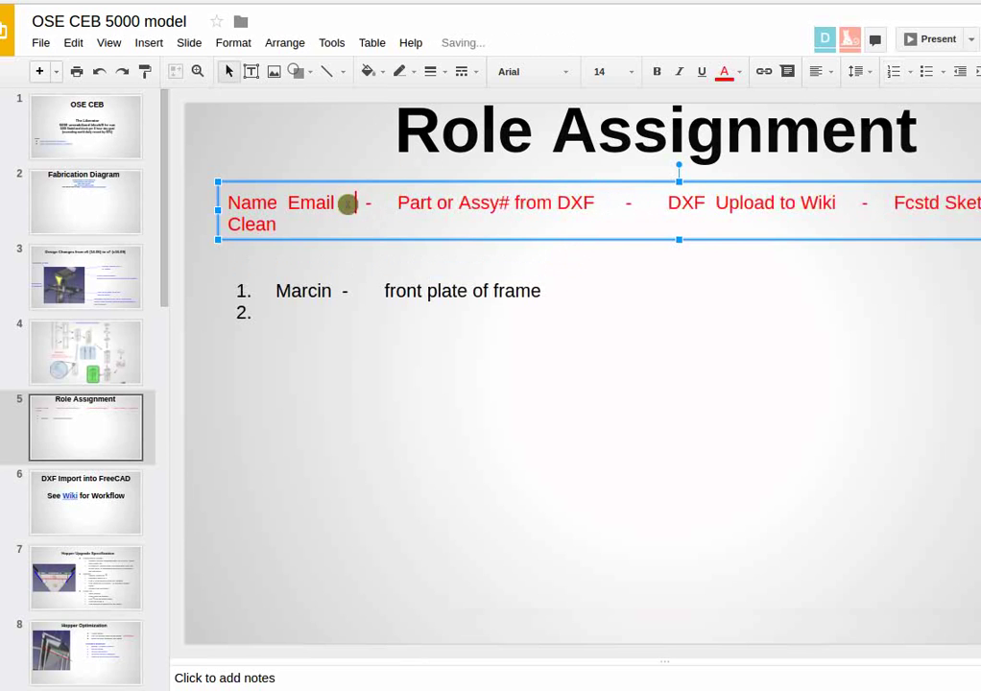
key("Delete")
- Return to the Fabrication Diagram slide, view the image libraryparts no shaker.jpg, and close it
left_click(140, 190)
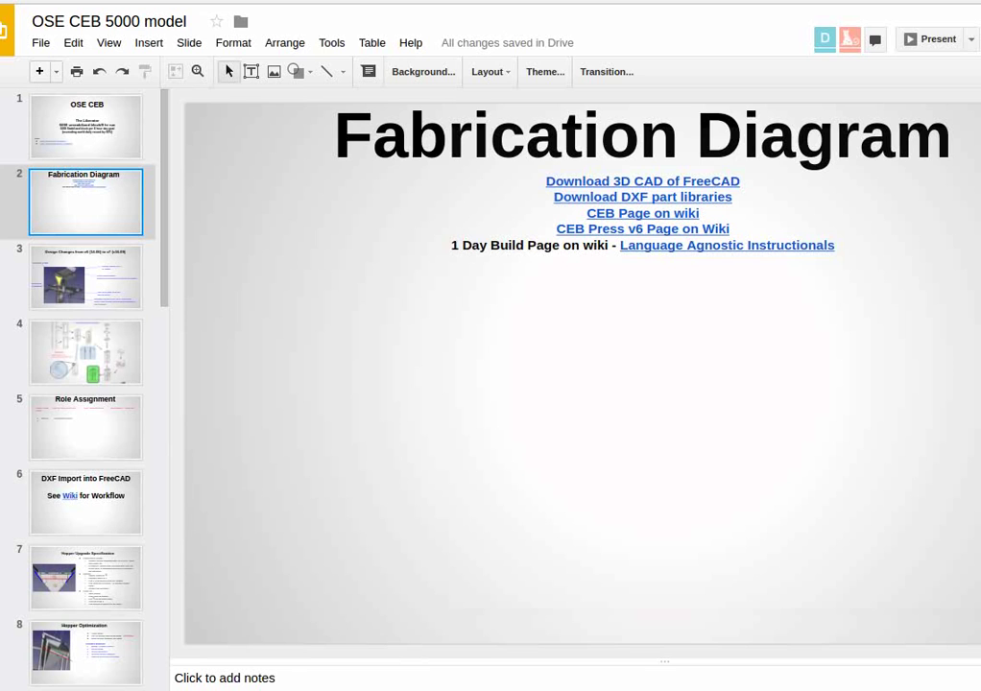
left_click(72, 212)
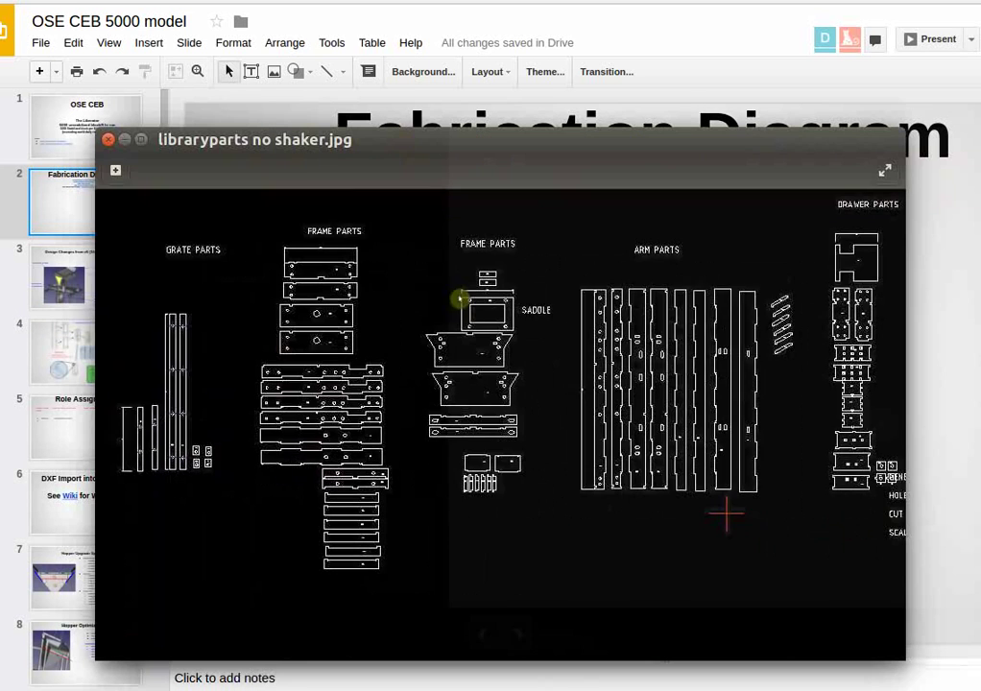
scroll(520, 369, "up", 5)
left_click(108, 139)
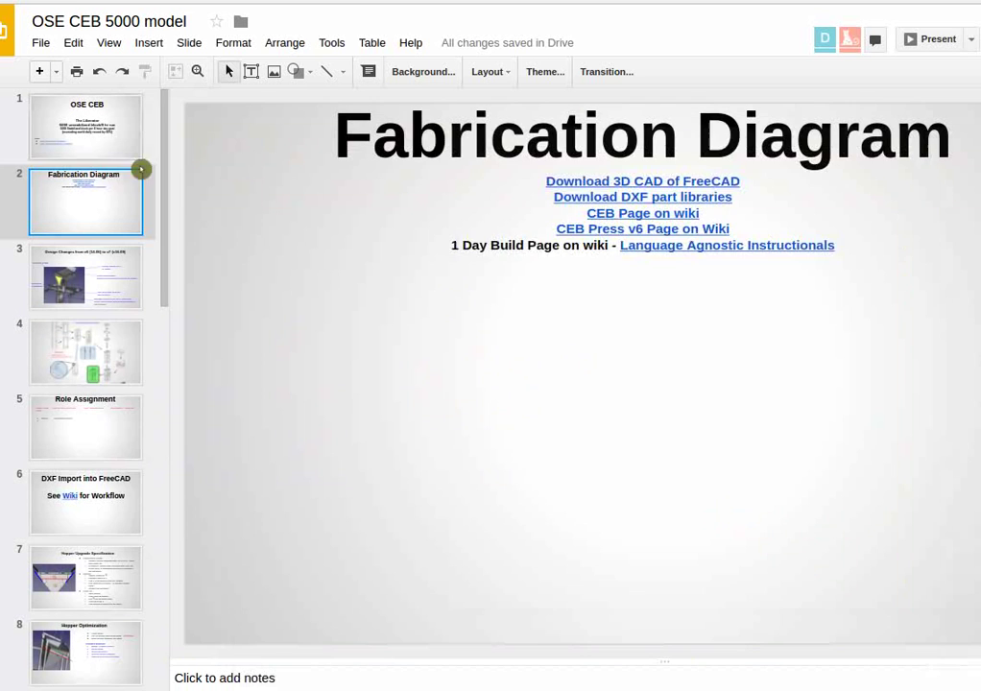
- Go back to the Role Assignment slide and point out the part description in the first entry
left_click(109, 347)
left_click(85, 428)
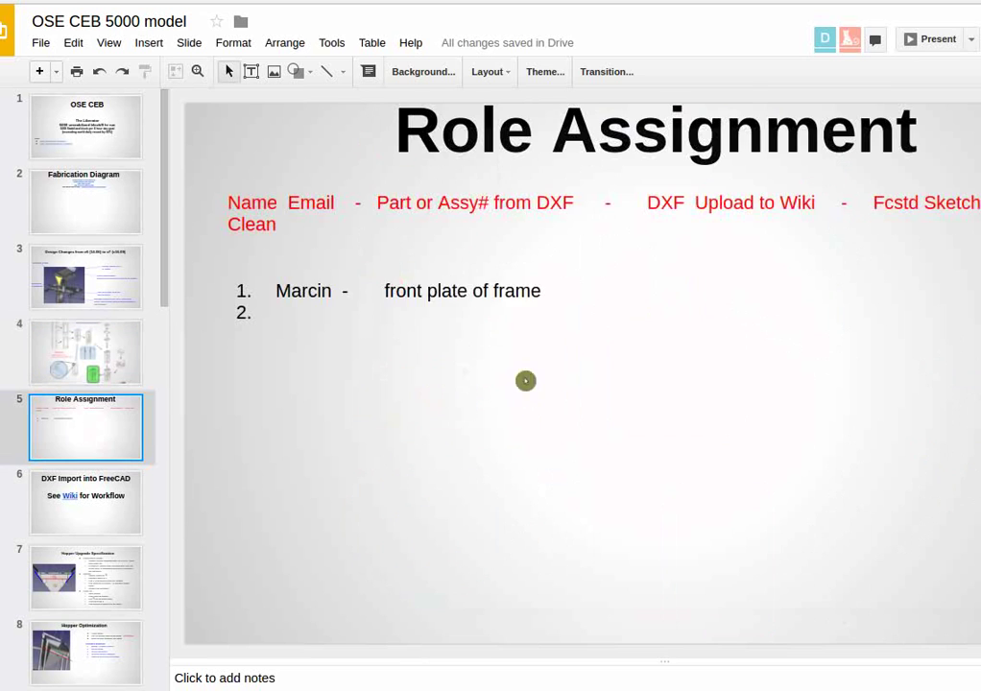
left_click(497, 286)
triple_click(497, 288)
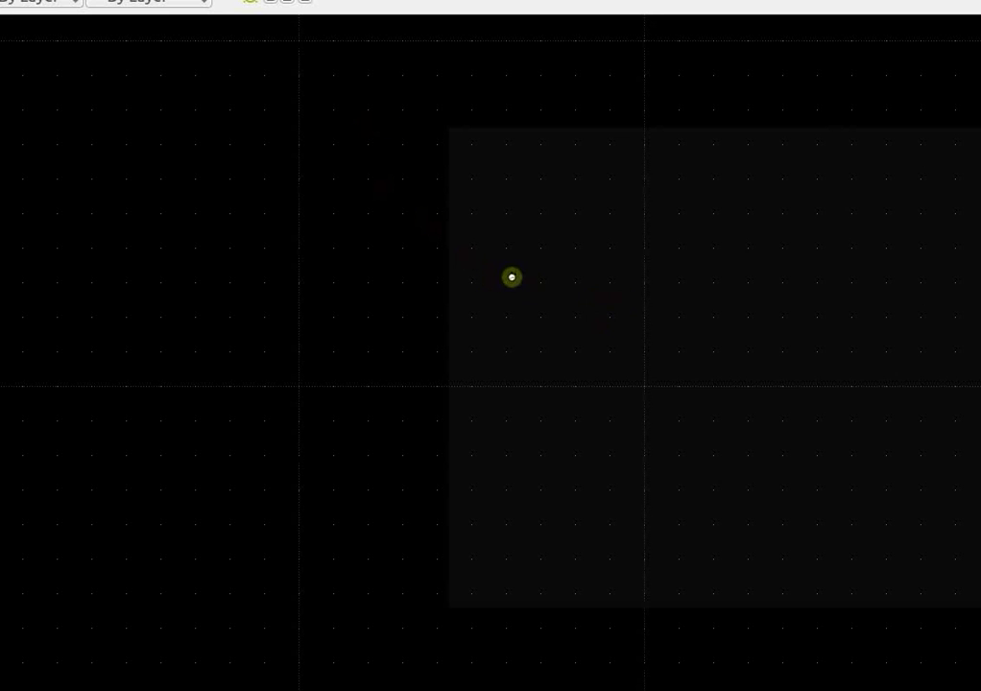
- Examine the library parts CAD drawing around the saddle and frame parts and read their part number labels
scroll(848, 274, "up", 16)
scroll(370, 247, "down", 9)
middle_click_drag(213, 206, 712, 281)
scroll(657, 256, "up", 2)
scroll(689, 310, "up", 2)
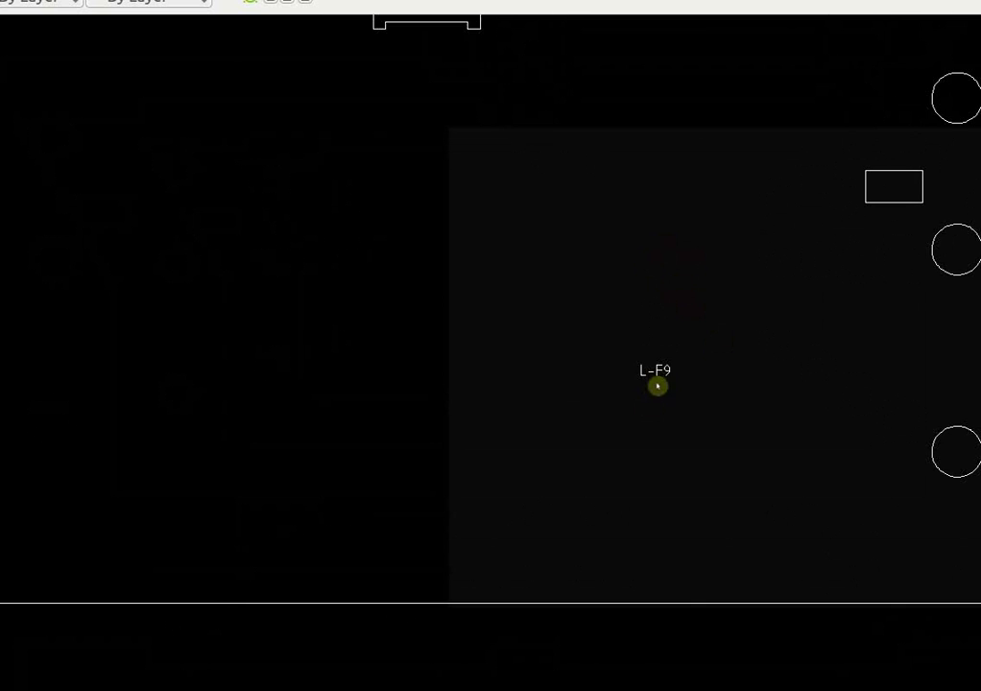
scroll(574, 223, "down", 8)
scroll(589, 212, "up", 3)
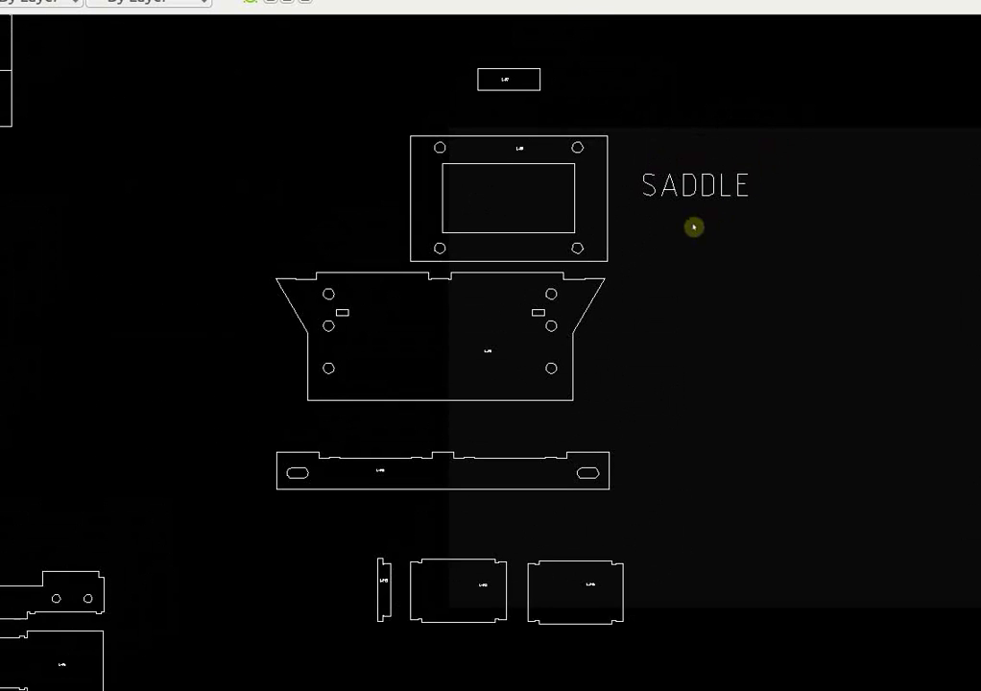
- Add part number "F9" followed by a dash after "front plate of frame" in the first Role Assignment entry
scroll(596, 336, "down", 4)
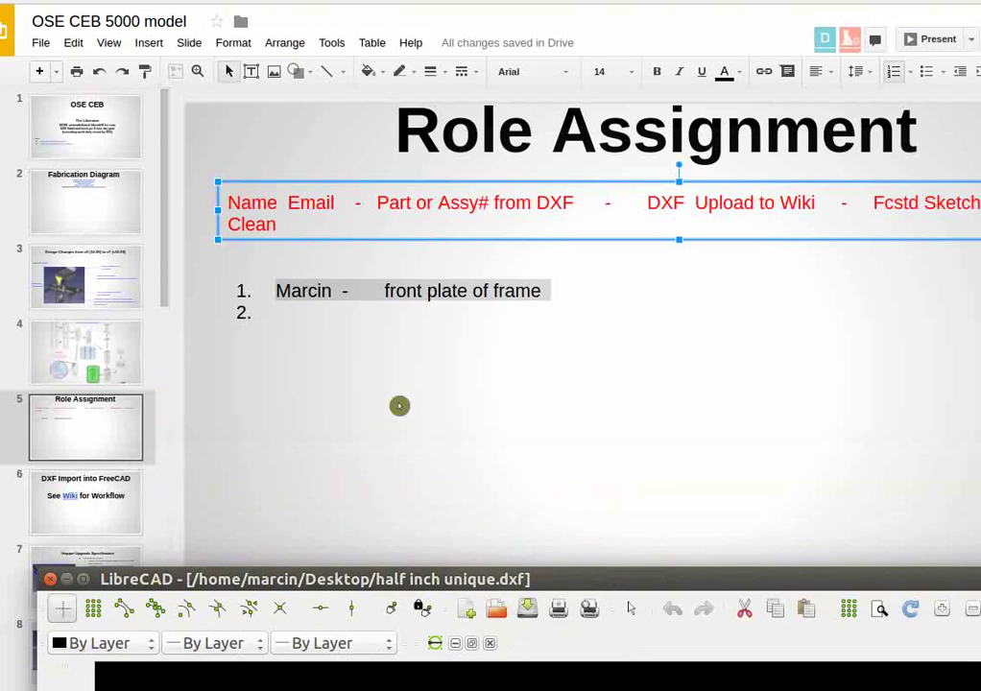
left_click(436, 286)
double_click(434, 295)
triple_click(436, 295)
left_click(414, 296)
left_click(542, 287)
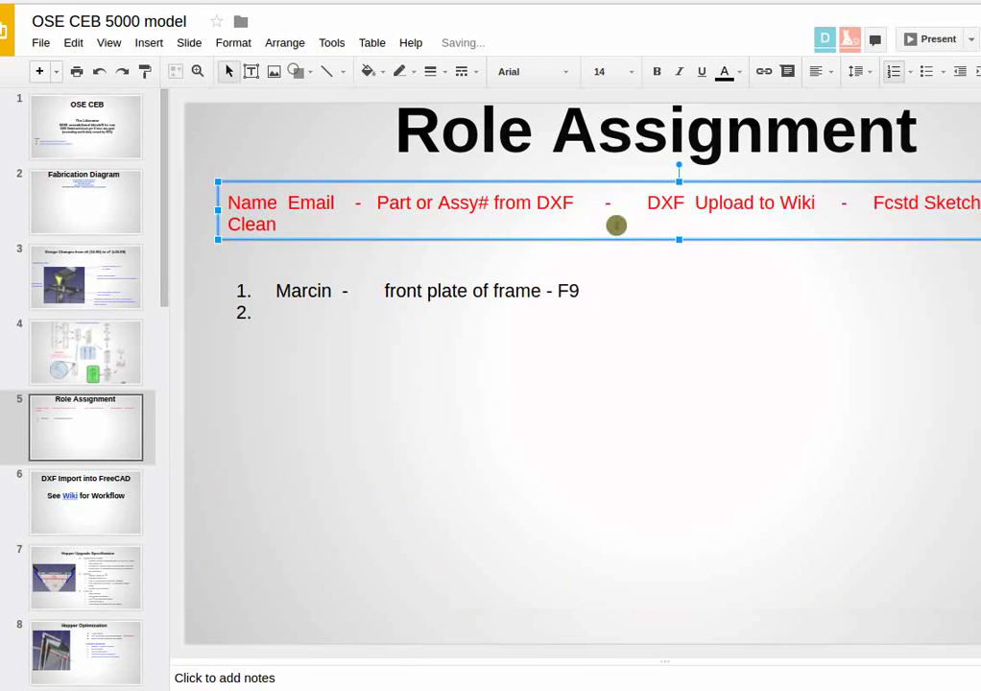
key("BackSpace")
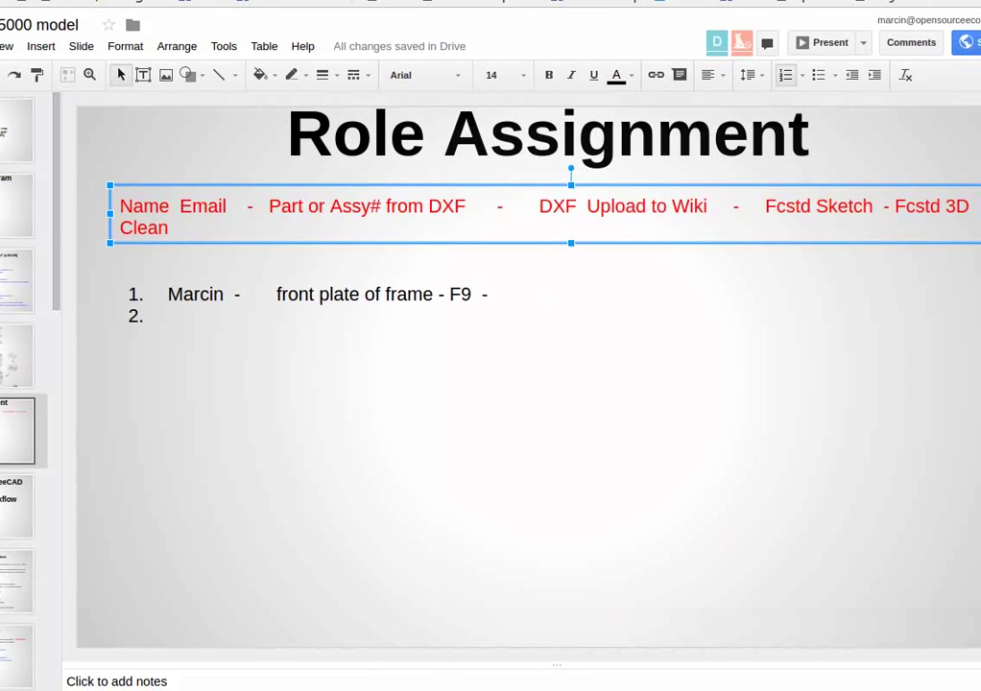
- Bring up half inch unique.dxf in LibreCAD and examine the saddle and neighbouring frame parts
left_click_drag(758, 690, 758, 567)
left_click_drag(760, 342, 578, 533)
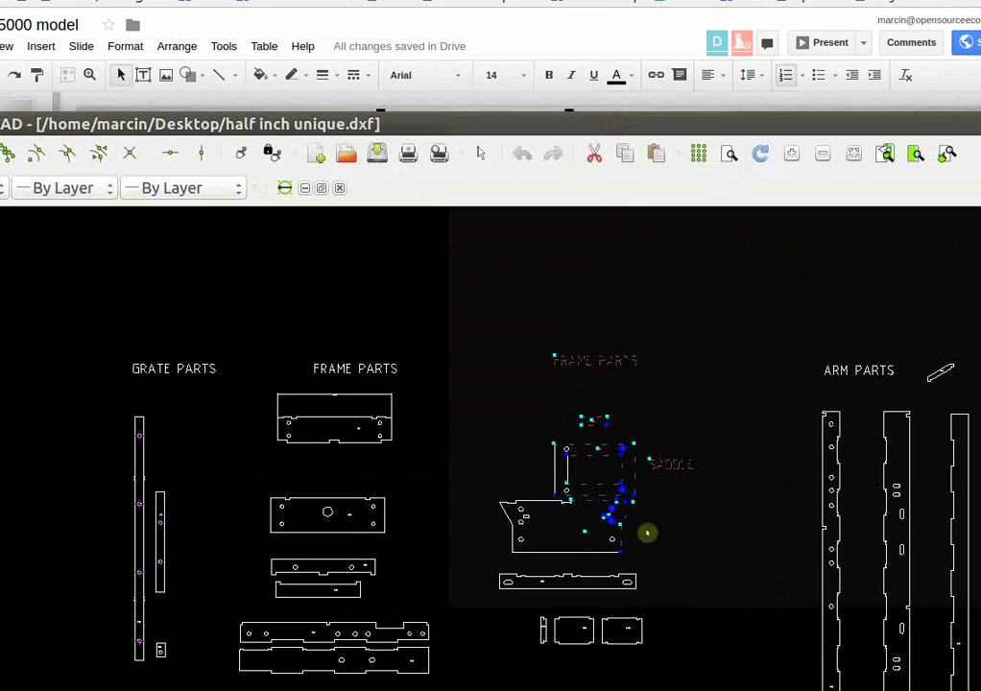
scroll(594, 557, "up", 5)
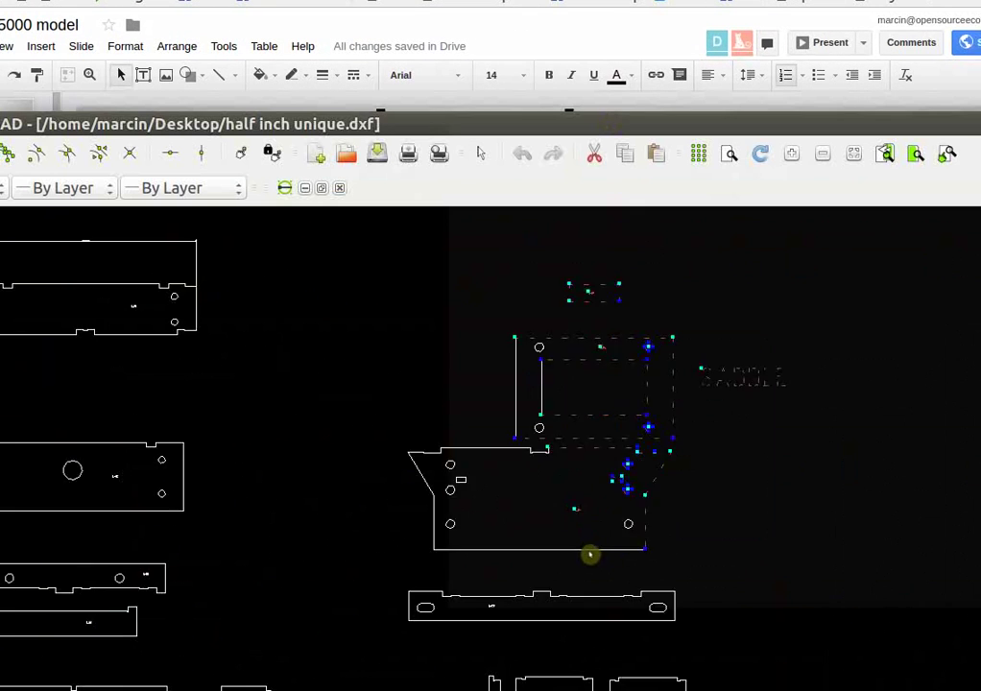
left_click_drag(177, 501, 227, 466)
- Return to the CEB Press v16.09 wiki page in the browser and open its embedded presentation for editing
left_click(540, 48)
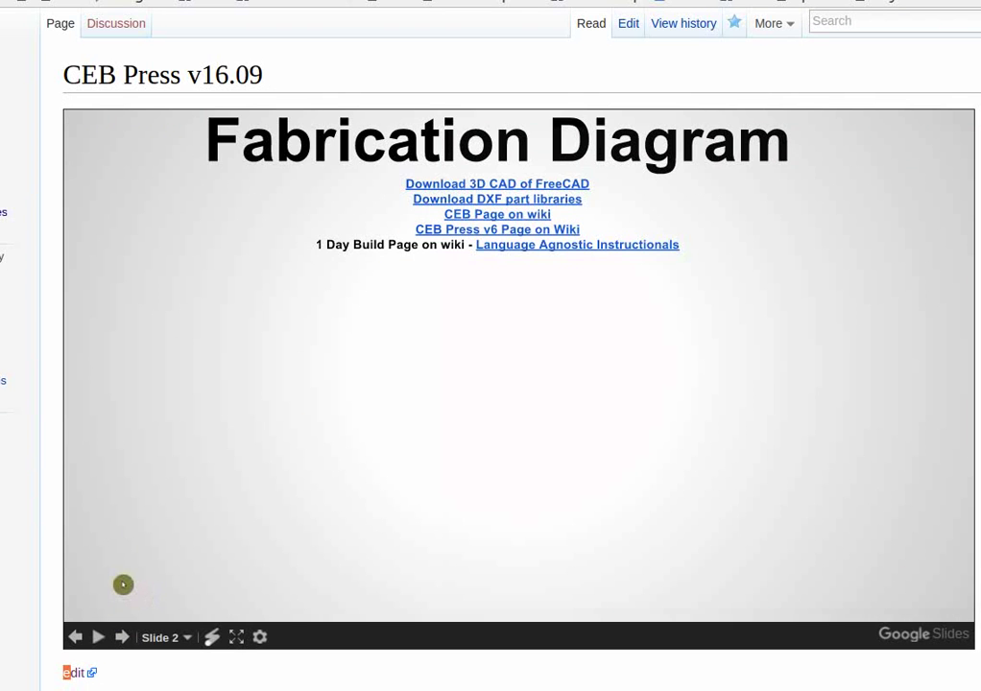
left_click(76, 673)
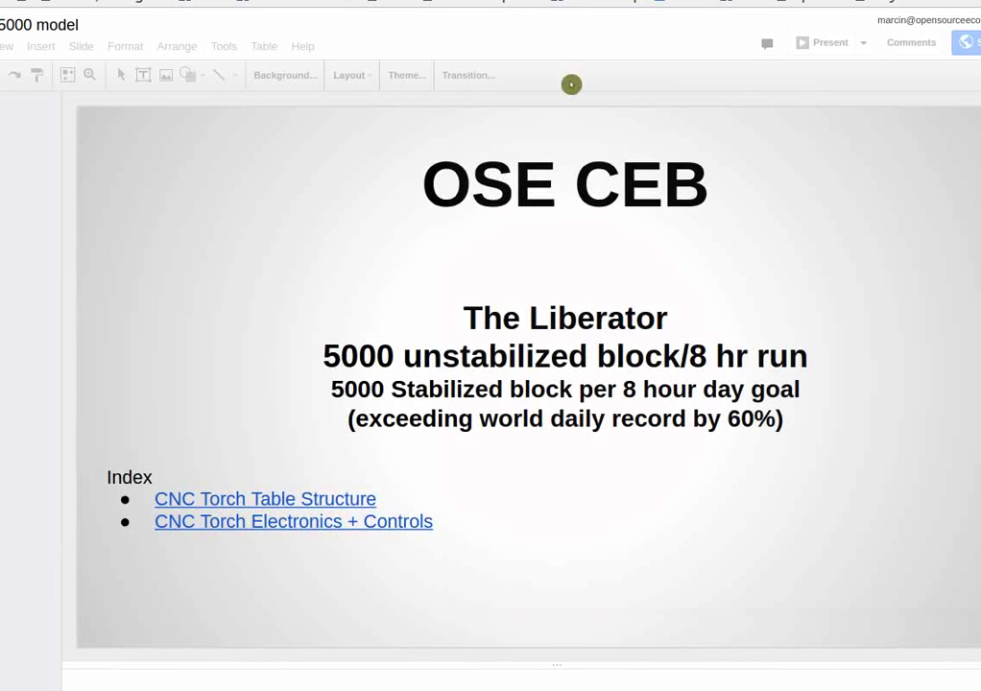
- Switch to LibreCAD and look over the grate, frame, arm and drawer part groups in half inch unique.dxf
key("alt+Tab")
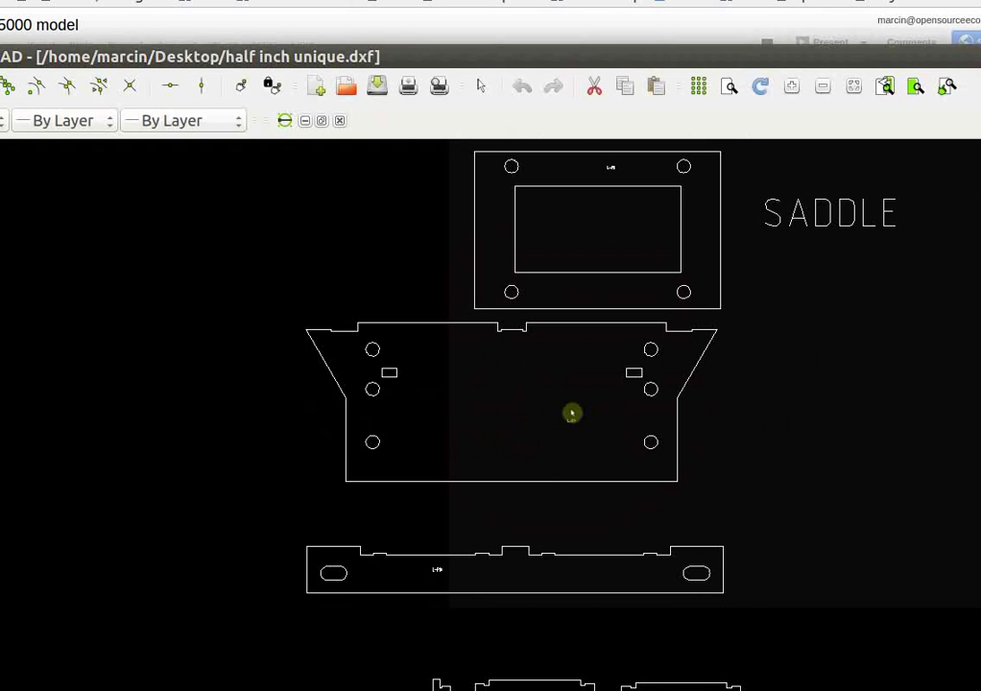
scroll(597, 230, "down", 7)
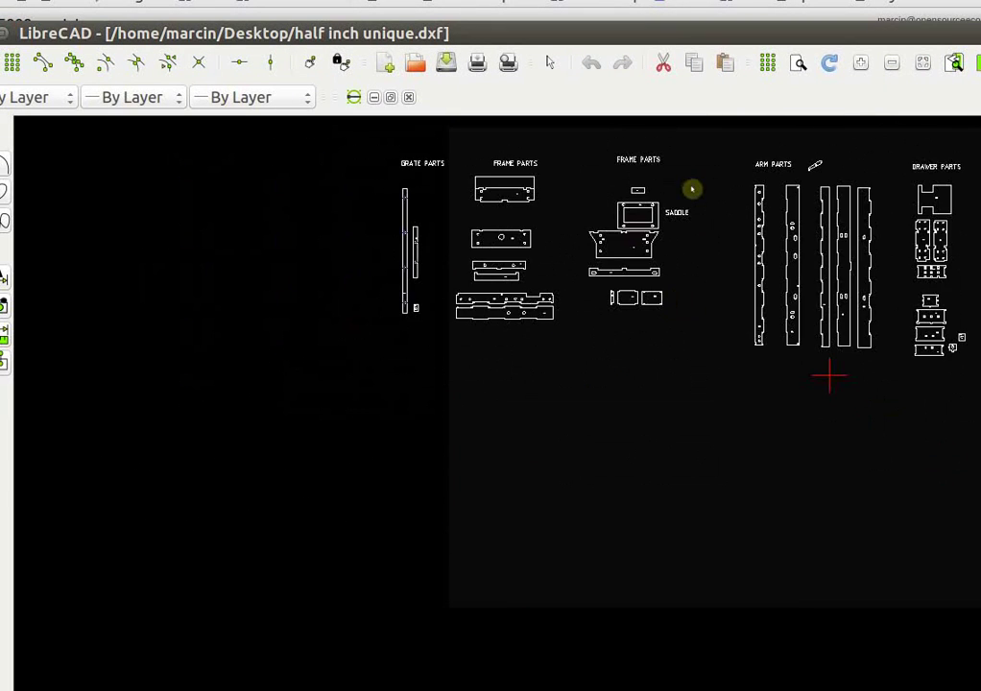
scroll(518, 322, "up", 4)
scroll(469, 384, "down", 3)
middle_click_drag(457, 432, 501, 402)
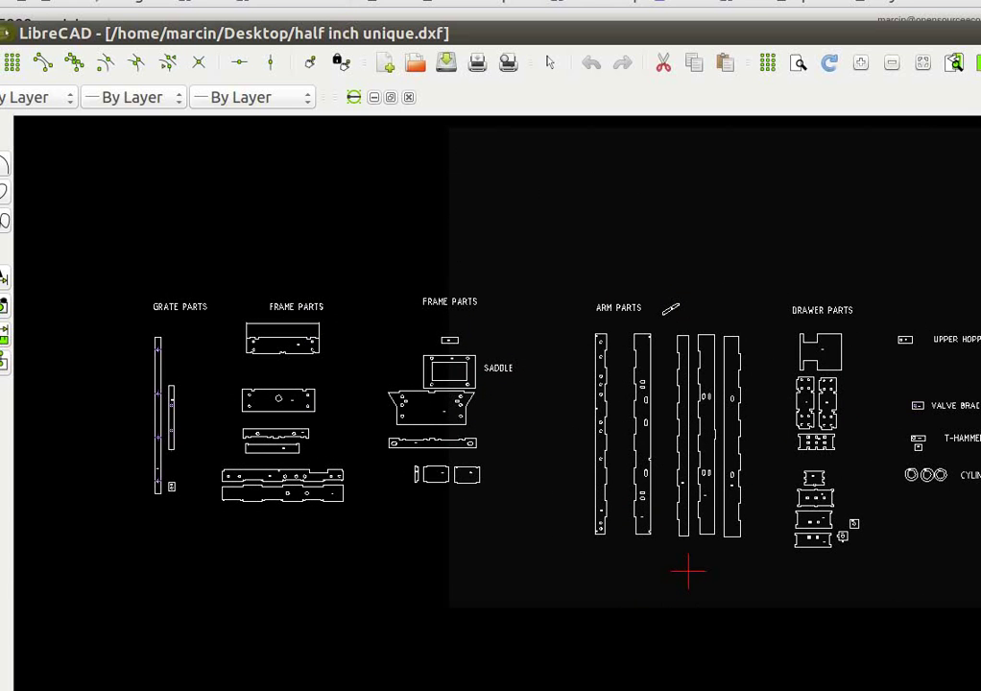
scroll(565, 429, "up", 2)
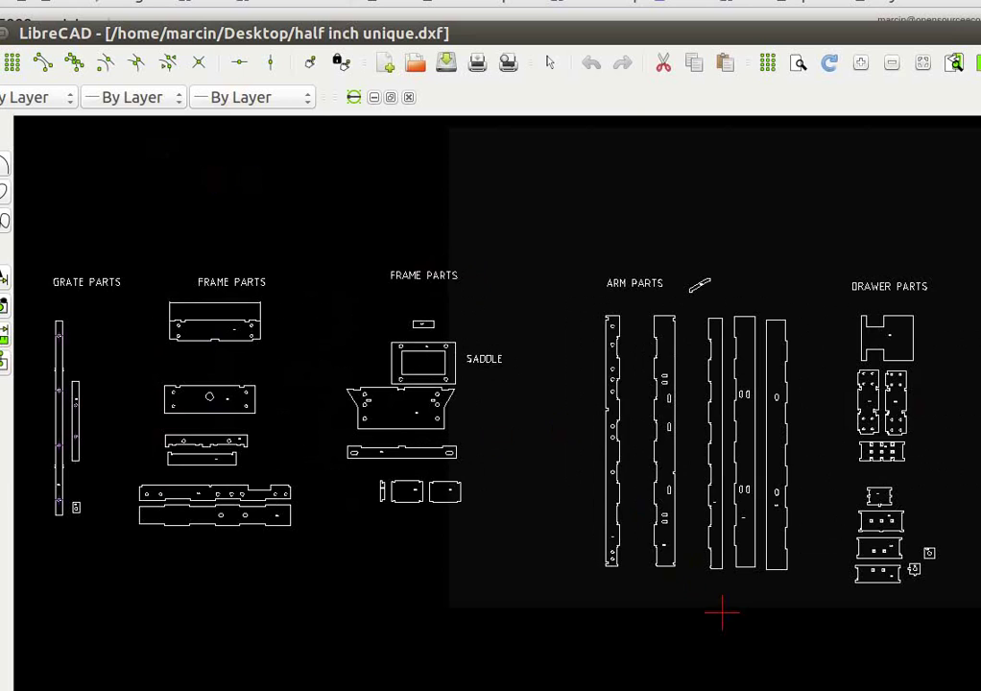
- Return to the end of the first Role Assignment entry, and switch to the Uploads section of the design sprint wiki page
key("alt+Tab")
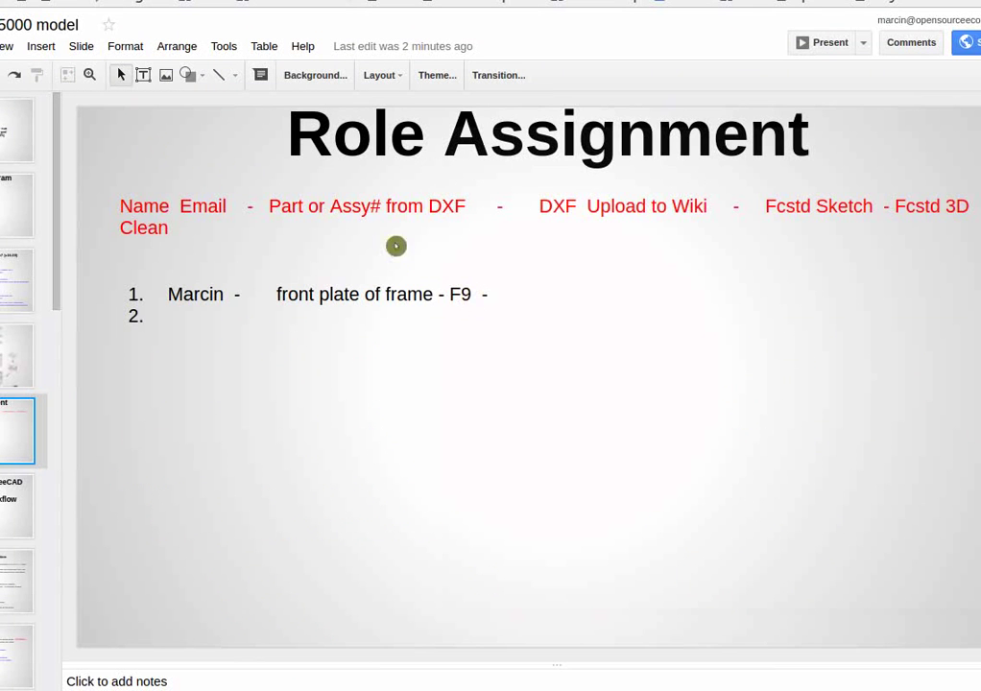
left_click(565, 292)
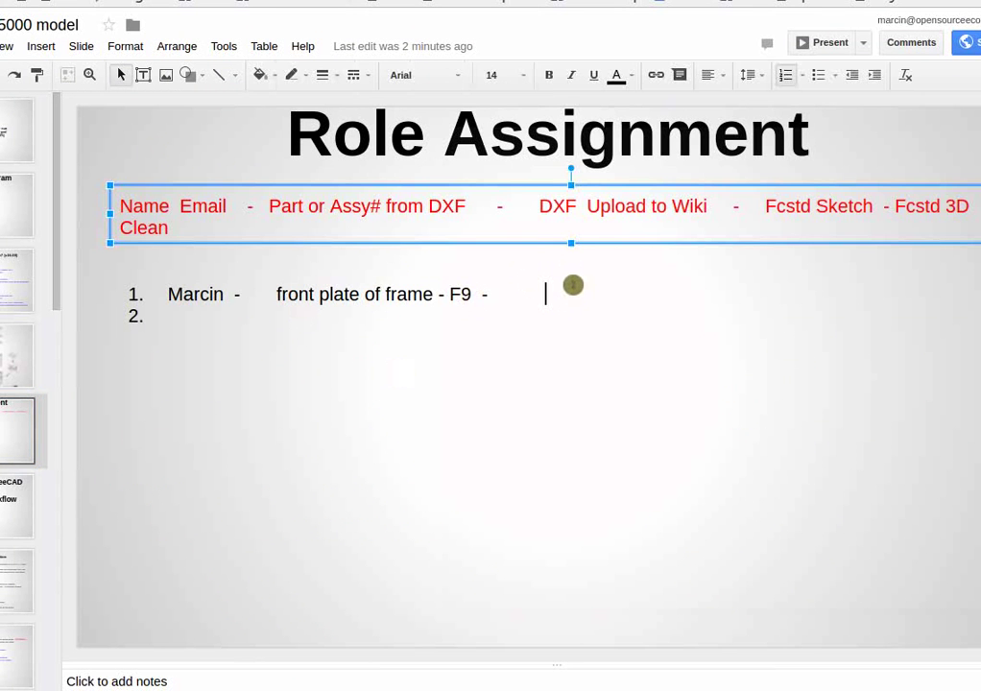
key("ctrl+Page_Up")
scroll(657, 150, "up", 1)
scroll(224, 239, "up", 3)
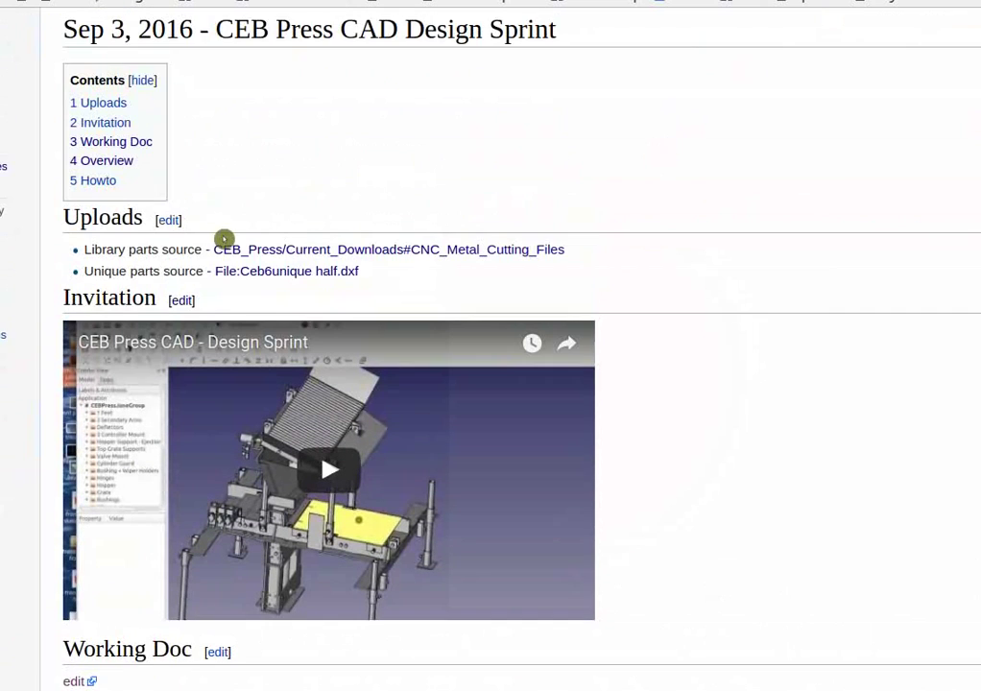
- Add a "Frame" subsection under Uploads with the bullet "Front cover plate - [[File:frontcover.dxf]]" and save the page
left_click(165, 266)
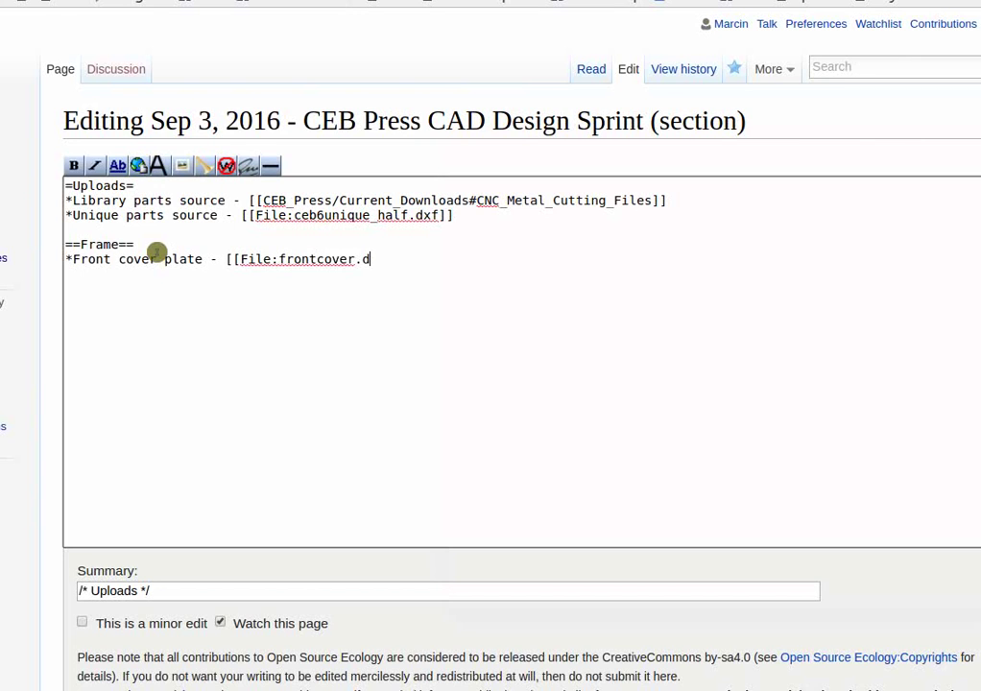
type("]]")
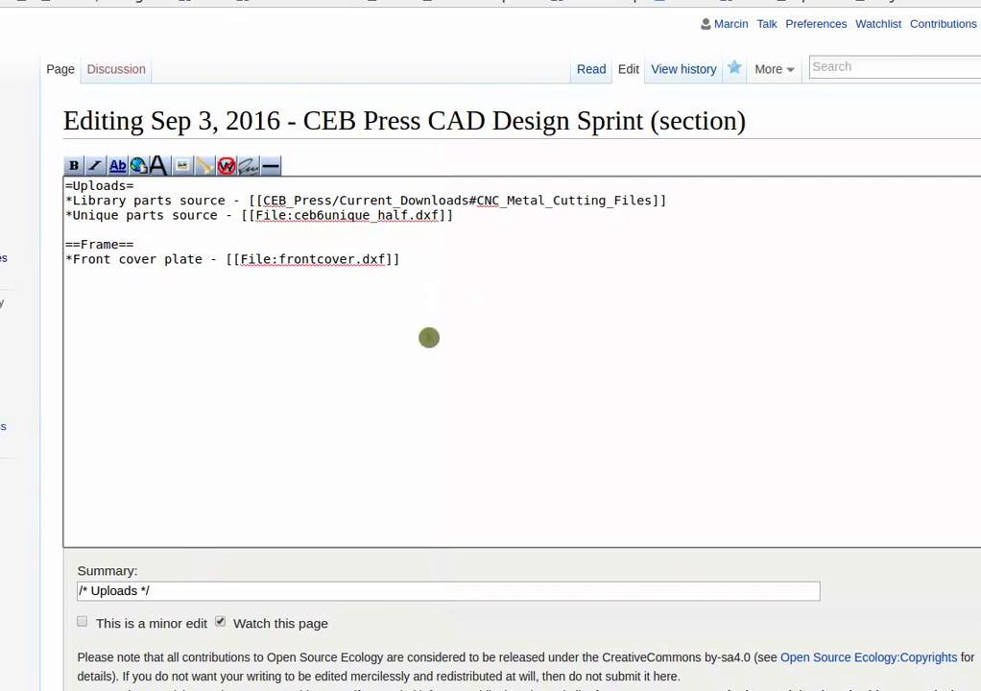
scroll(110, 480, "down", 1)
key("alt+shift+s")
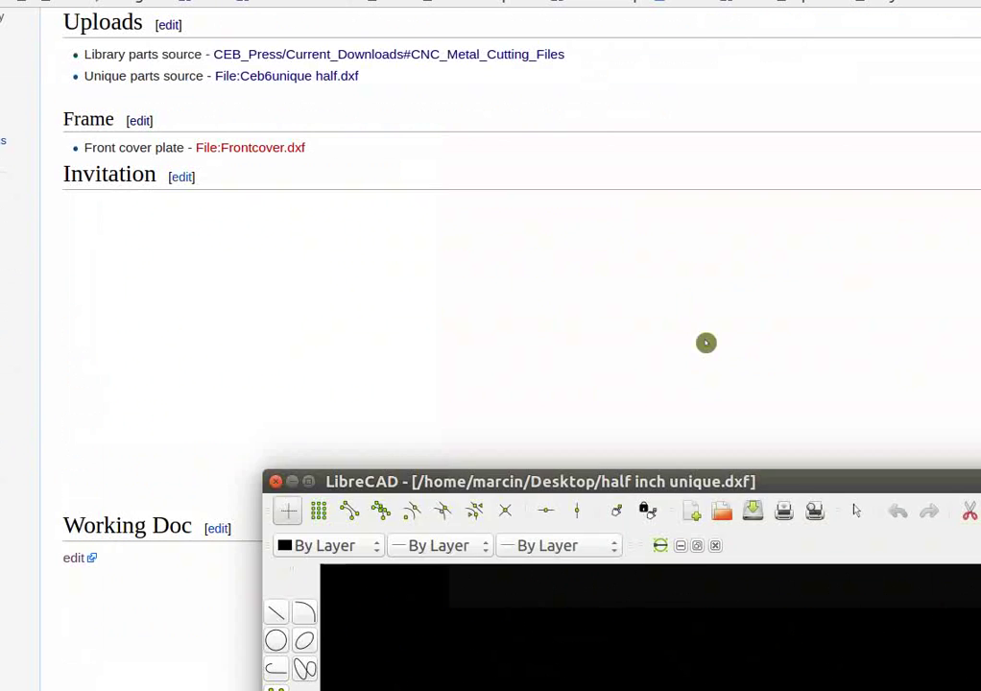
- Upload front plate scale 25.dxf from the Desktop to the wiki under the destination filename Frontcover.dxf
left_click(263, 154)
scroll(249, 398, "down", 2)
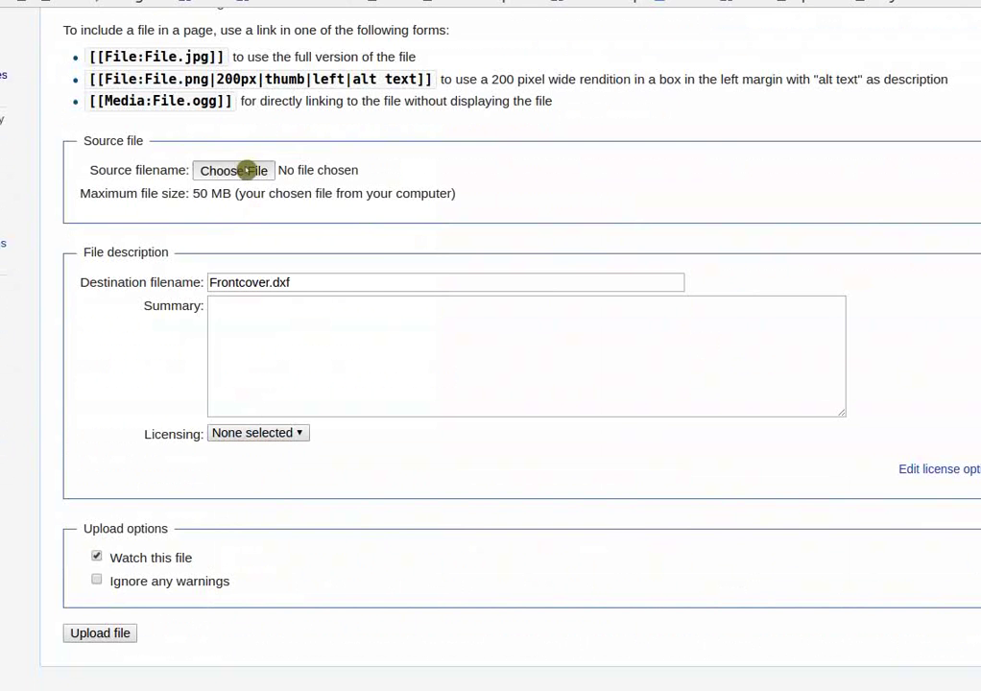
left_click(247, 168)
scroll(197, 382, "down", 2)
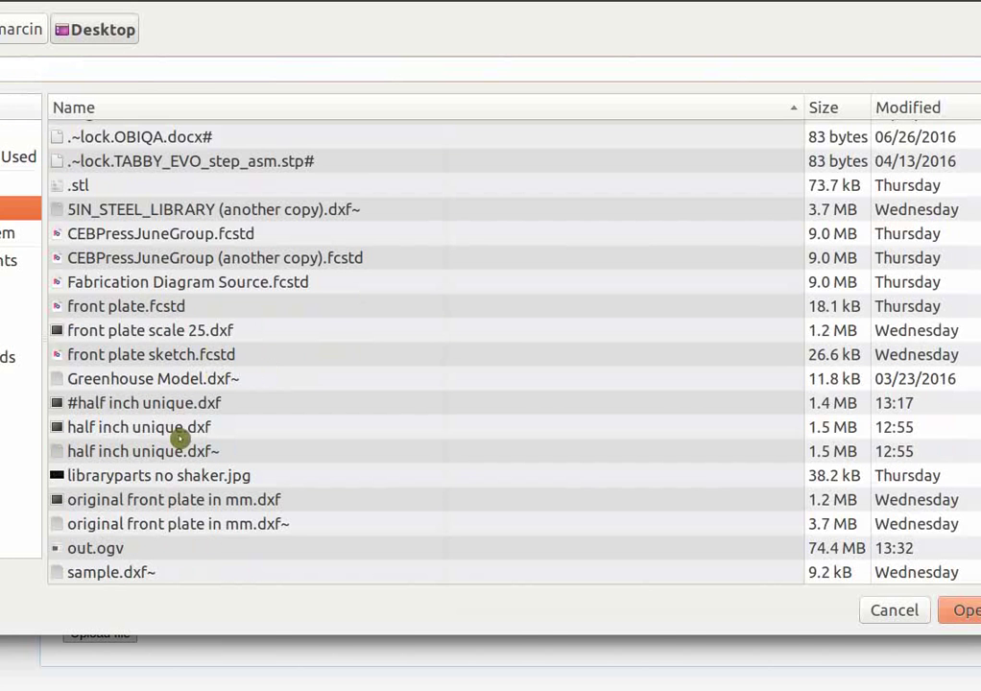
double_click(170, 336)
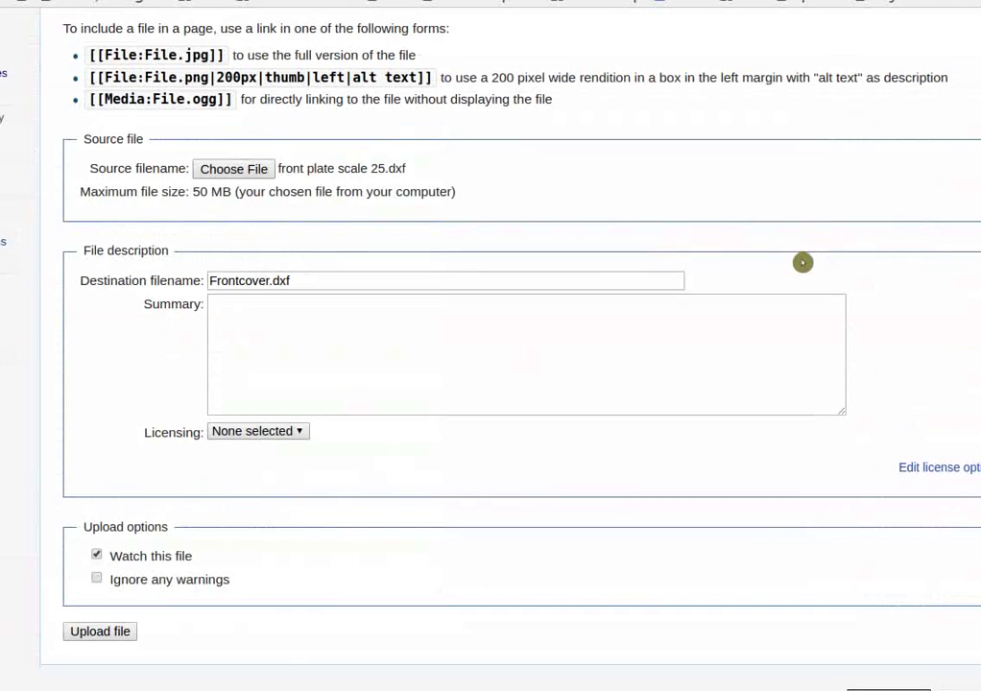
scroll(135, 615, "down", 1)
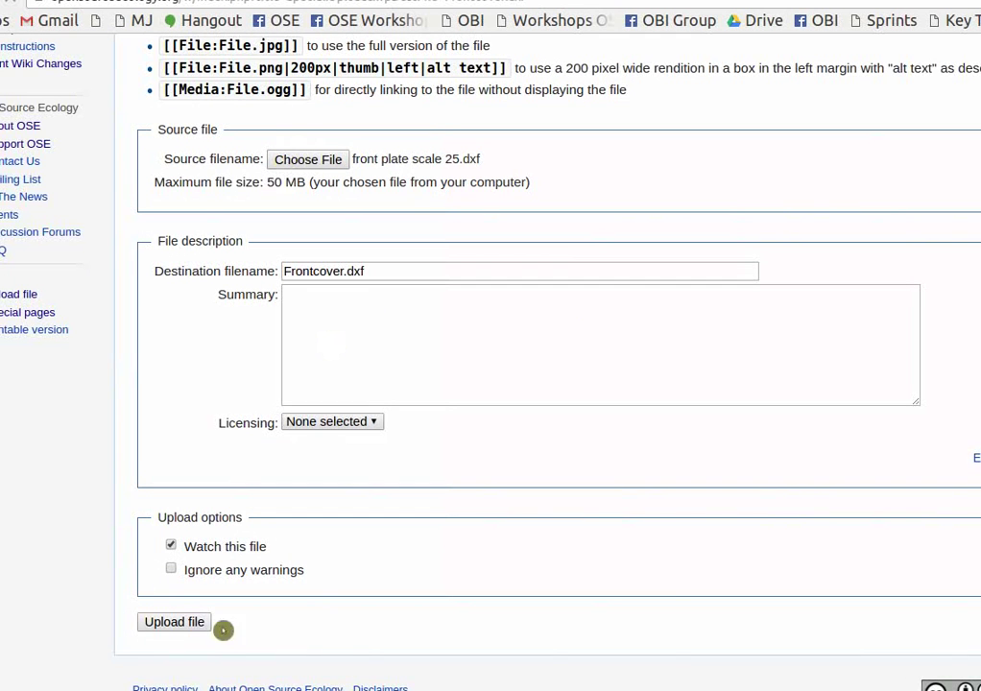
left_click(174, 624)
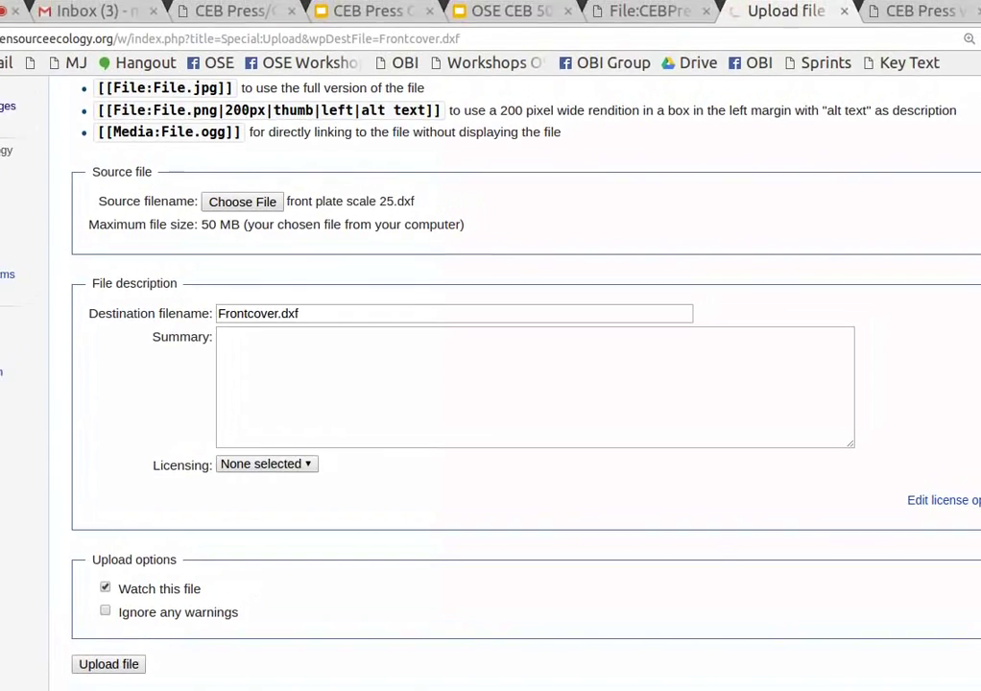
left_click(649, 17)
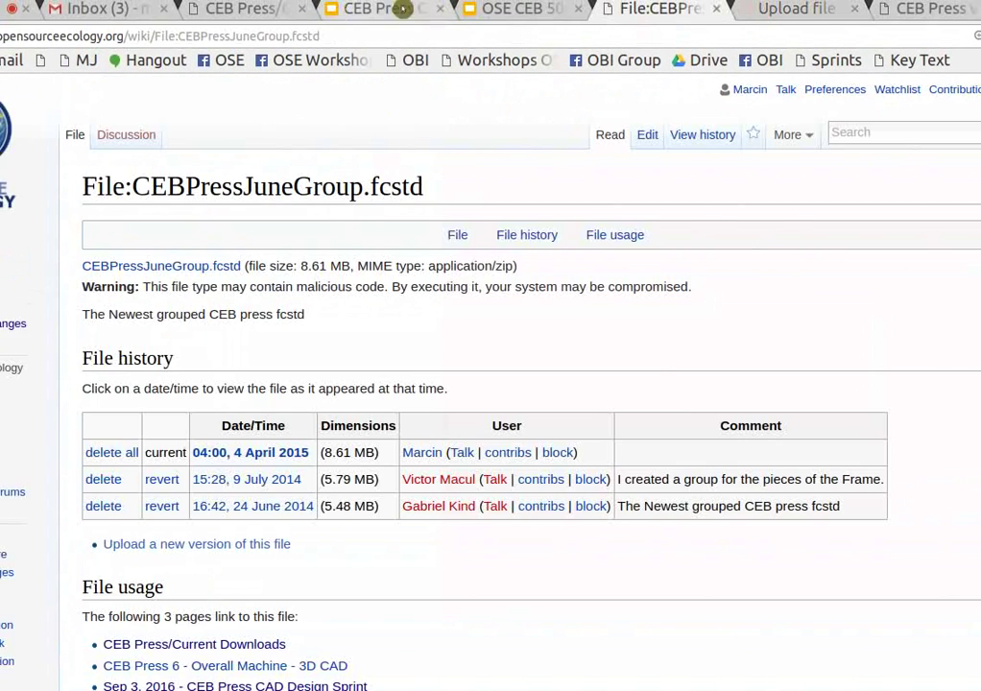
left_click(517, 11)
left_click(898, 9)
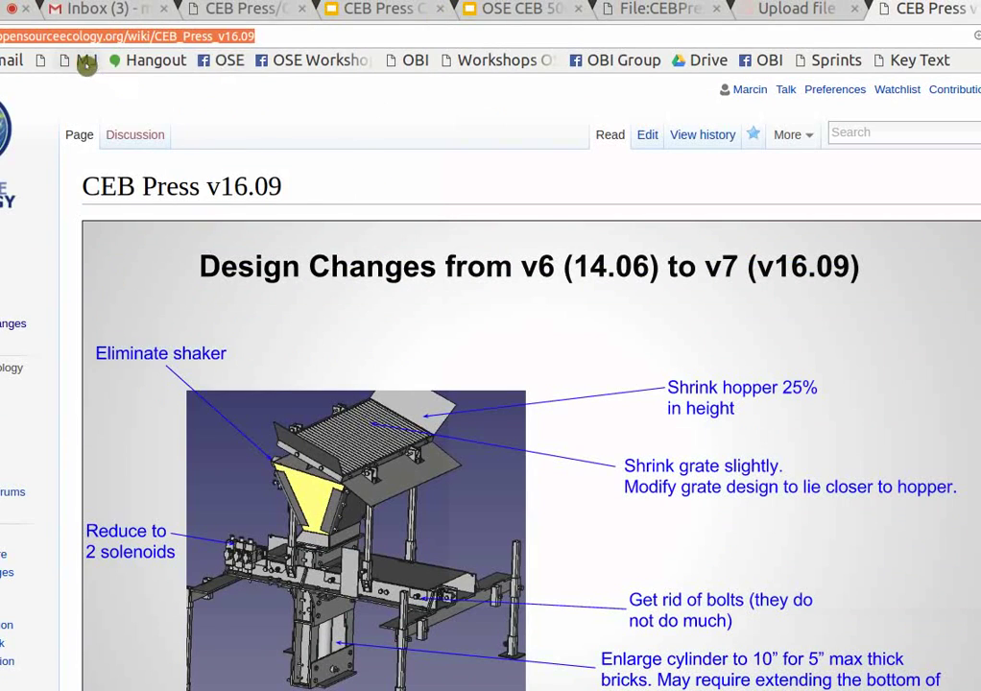
left_click(577, 7)
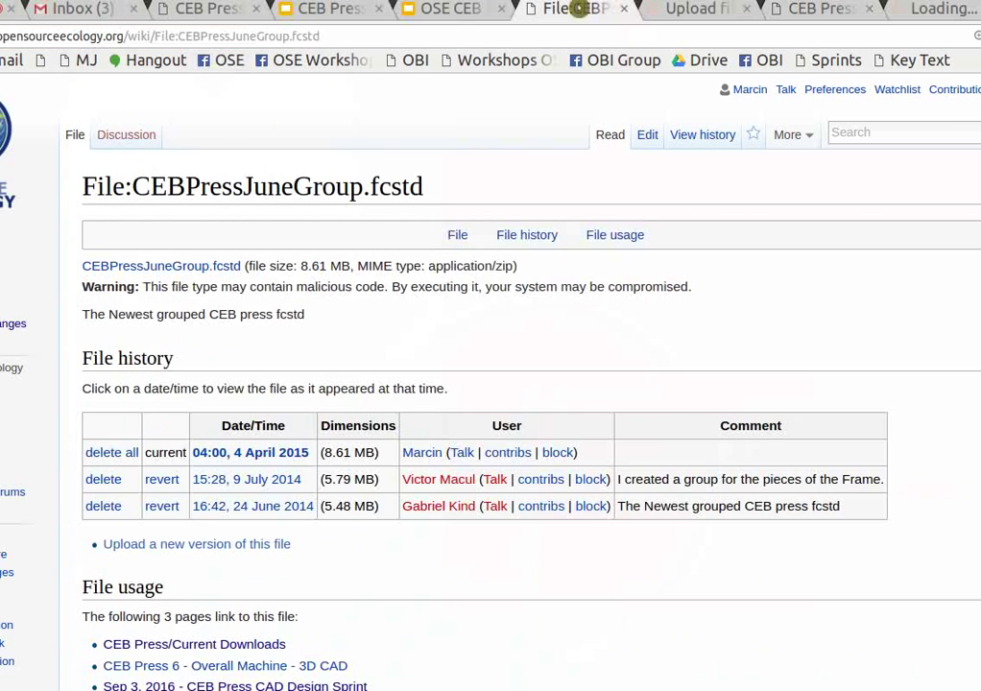
left_click(685, 8)
- Go to the wiki's Design Sprints page and open "Sep 3, 2016 - CEB Press CAD Design Sprint"
left_click(911, 10)
left_click_drag(153, 35, 428, 81)
type("Design Sprints")
key("Return")
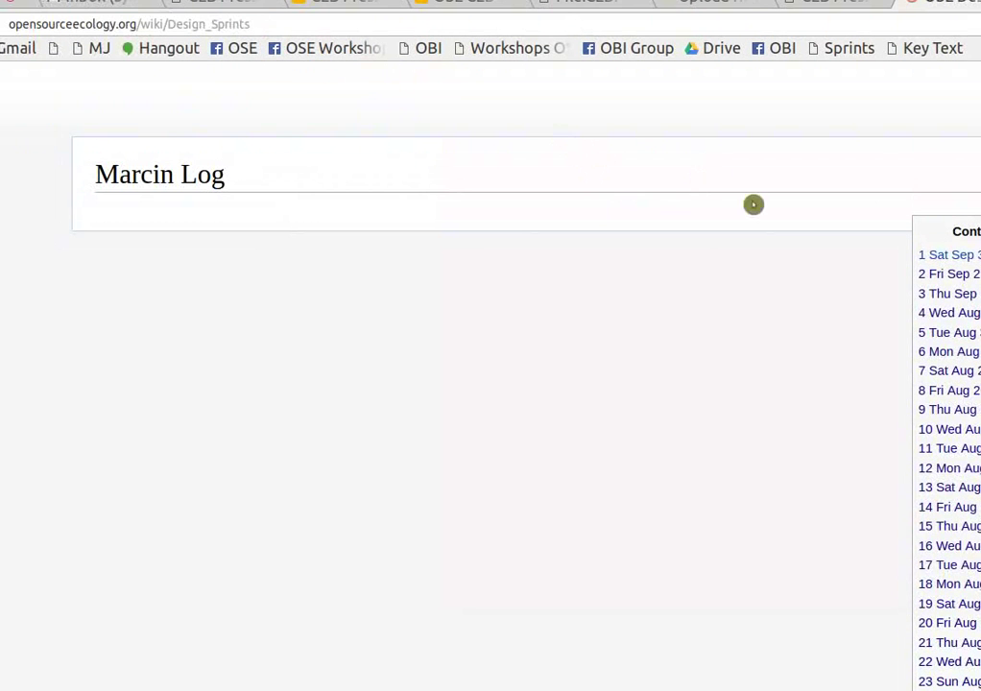
left_click(855, 338)
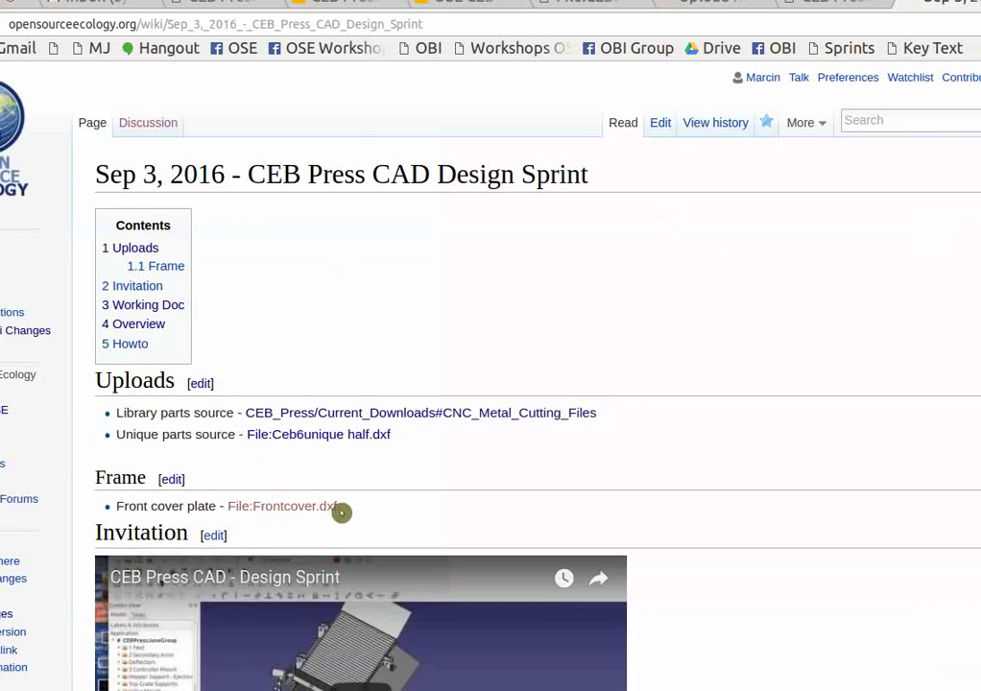
- Add ". [[File:frontcover.fcstd]]" after the DXF link in the Frame section's front cover plate bullet and save the page
scroll(201, 456, "down", 2)
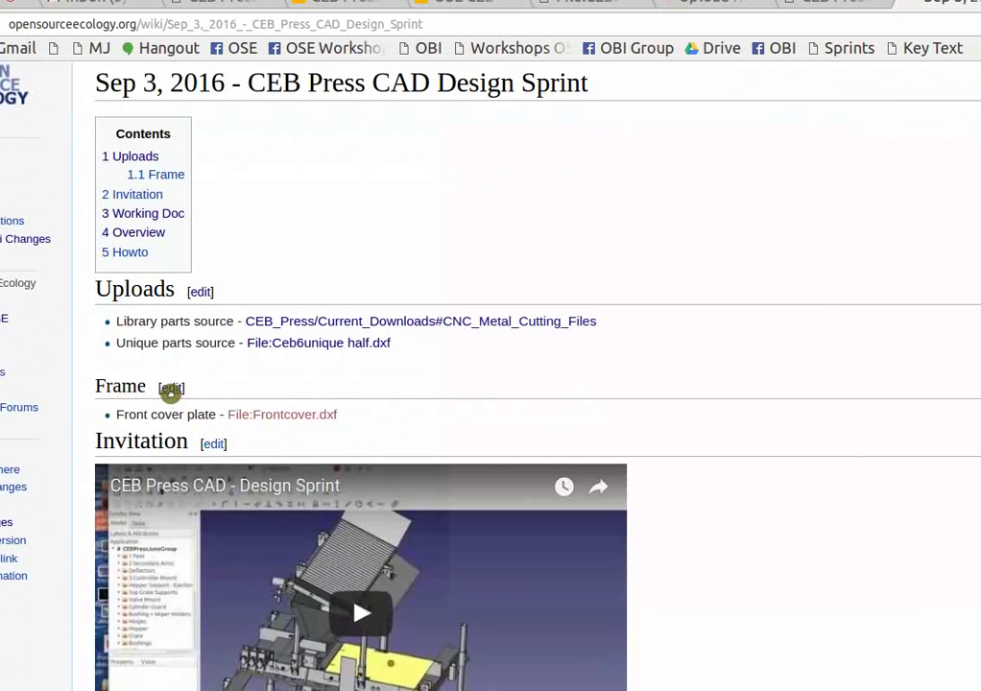
left_click(171, 389)
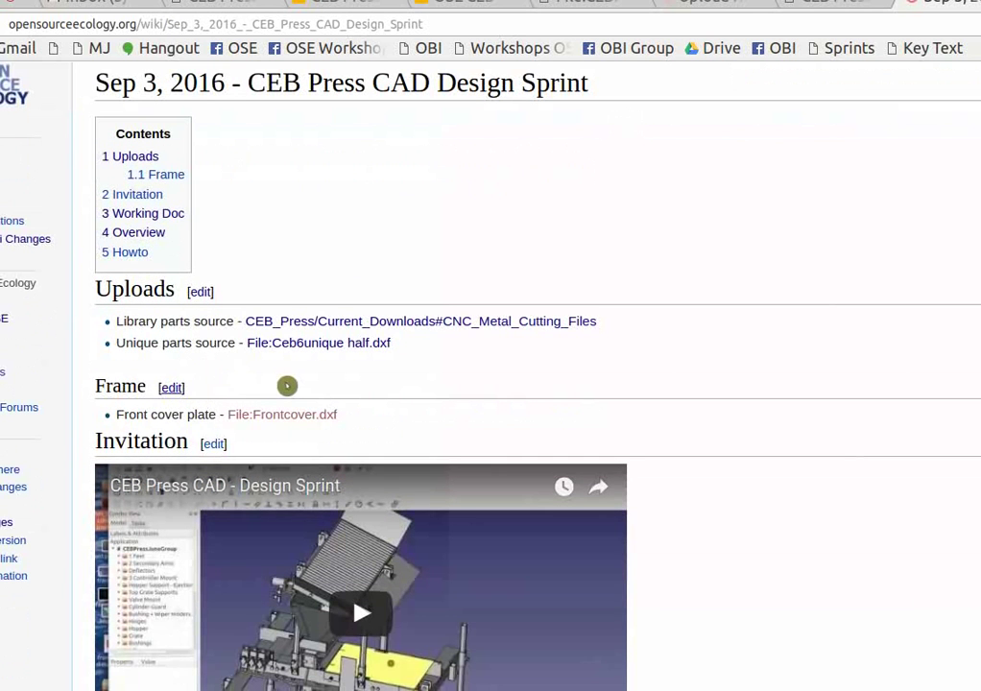
left_click(468, 259)
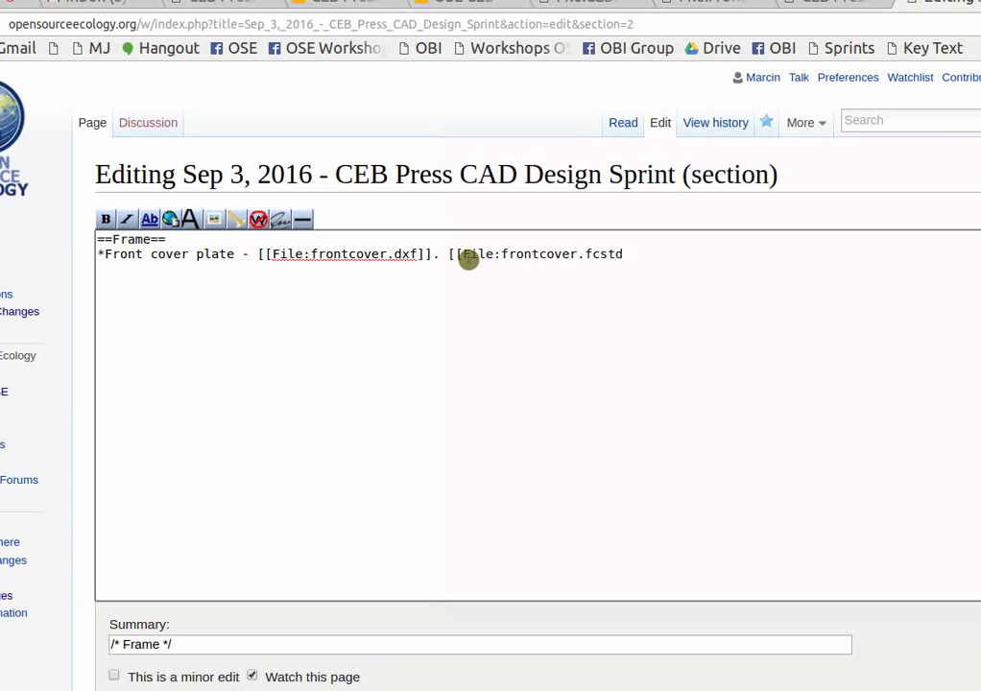
scroll(144, 648, "down", 3)
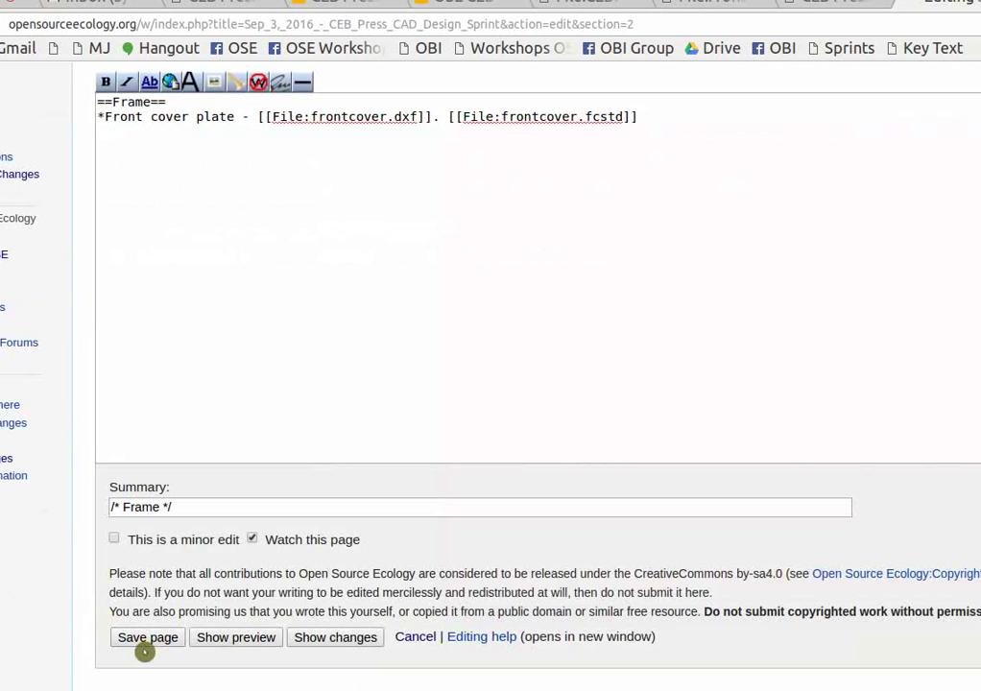
left_click(147, 637)
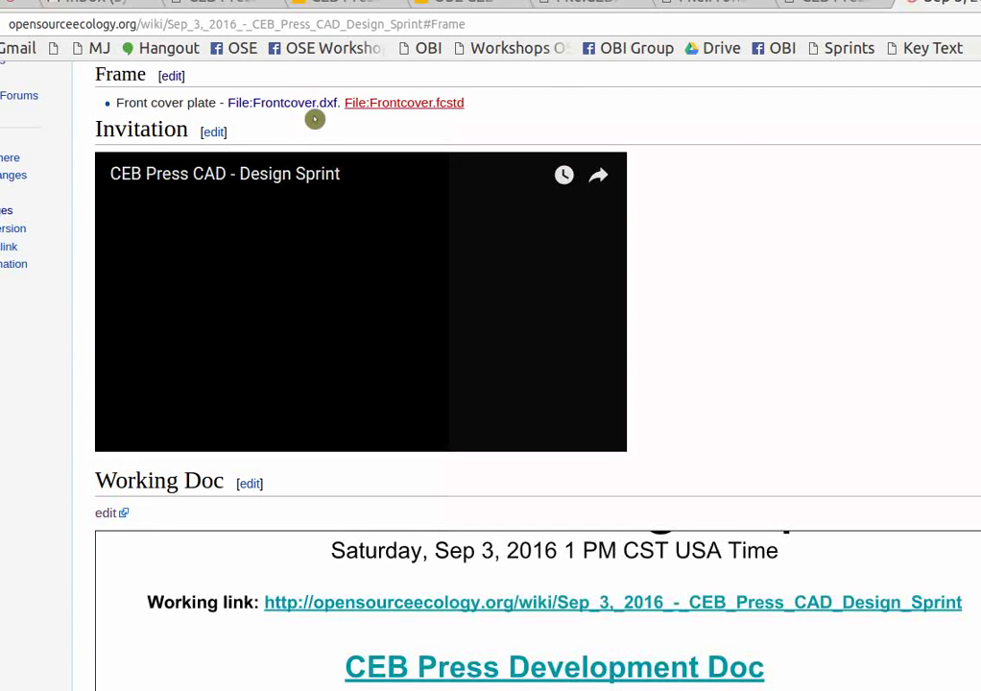
- Check the uploaded File:Frontcover.dxf page, including through its link in the Frame section, and return to the design sprint page
left_click(843, 5)
left_click(699, 5)
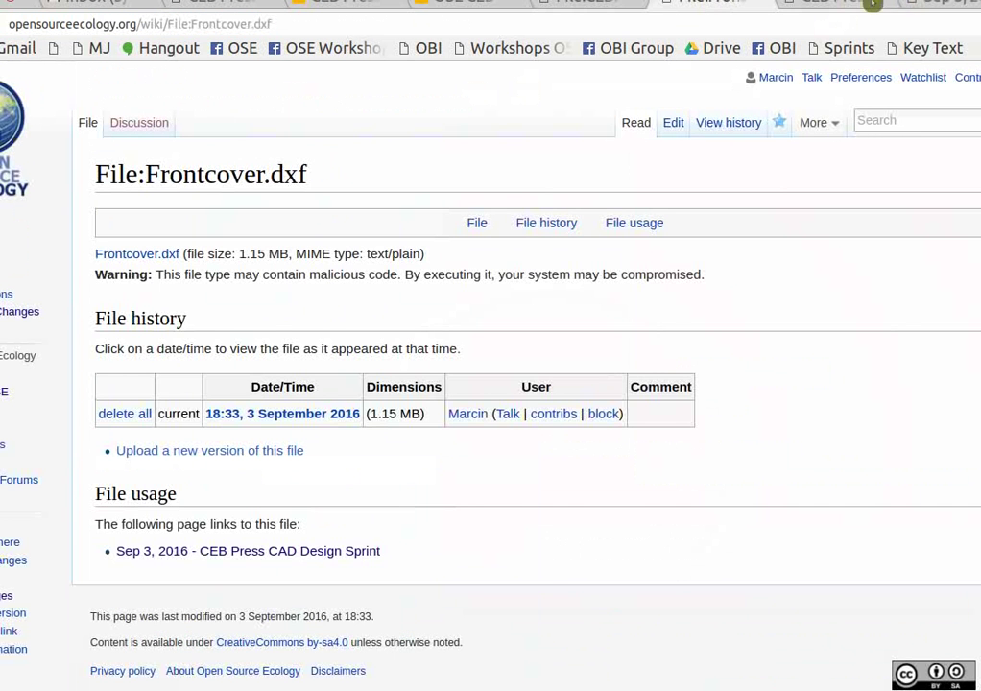
left_click(946, 5)
scroll(506, 178, "up", 3)
left_click(281, 240)
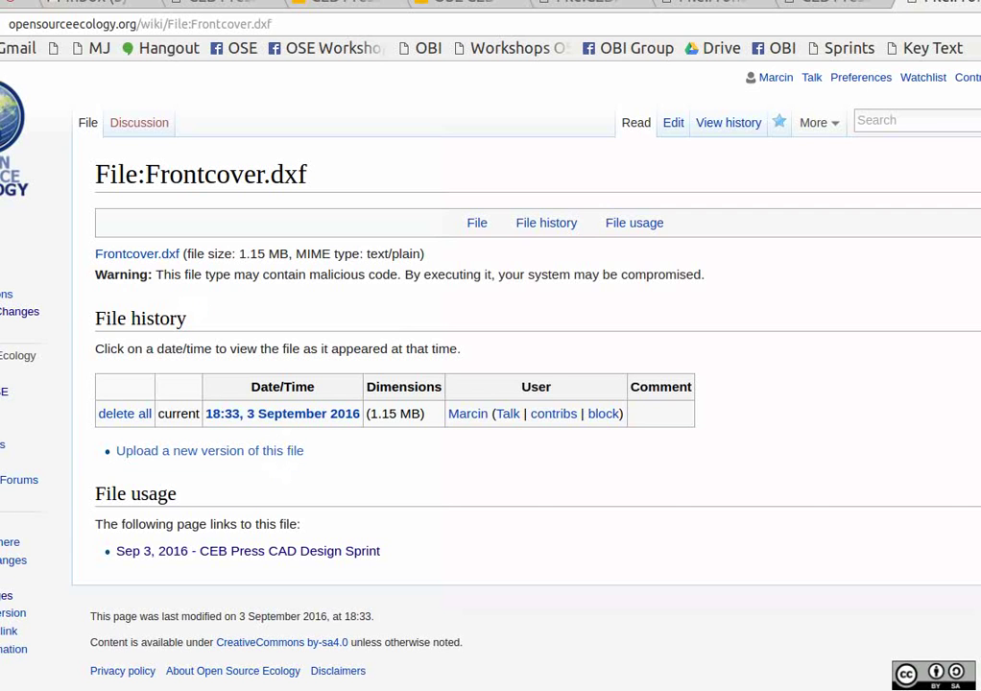
left_click(3, 12)
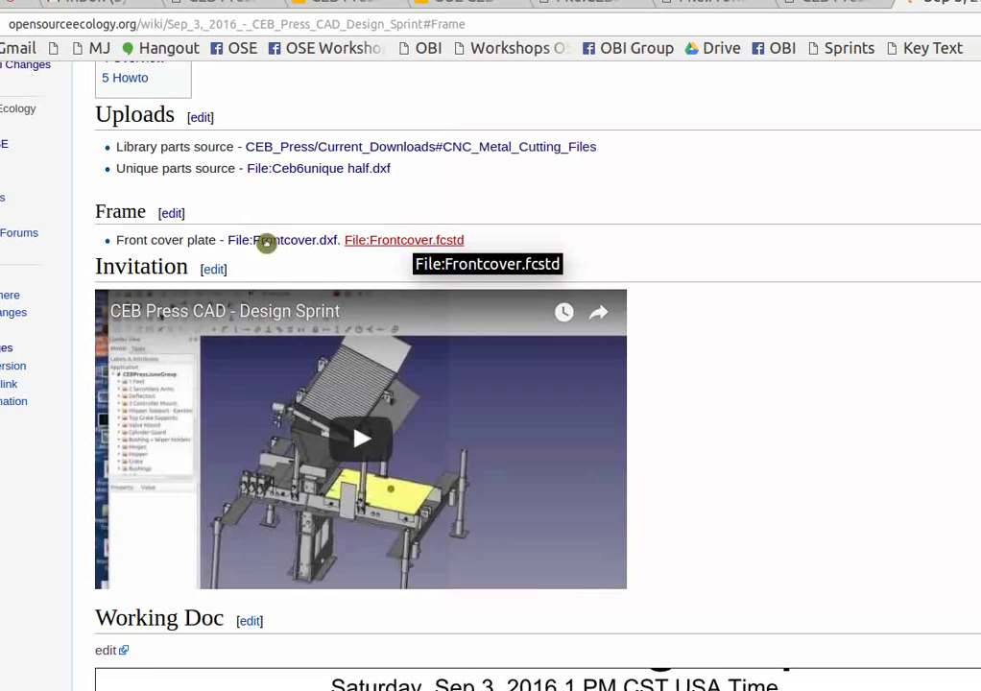
- Copy the File:Frontcover.dxf page's address and add the text "F9 dxf link" to row 1 of the OSE CEB 5000 model presentation's Role Assignment slide
left_click(298, 240)
left_click(247, 23)
key("ctrl+c")
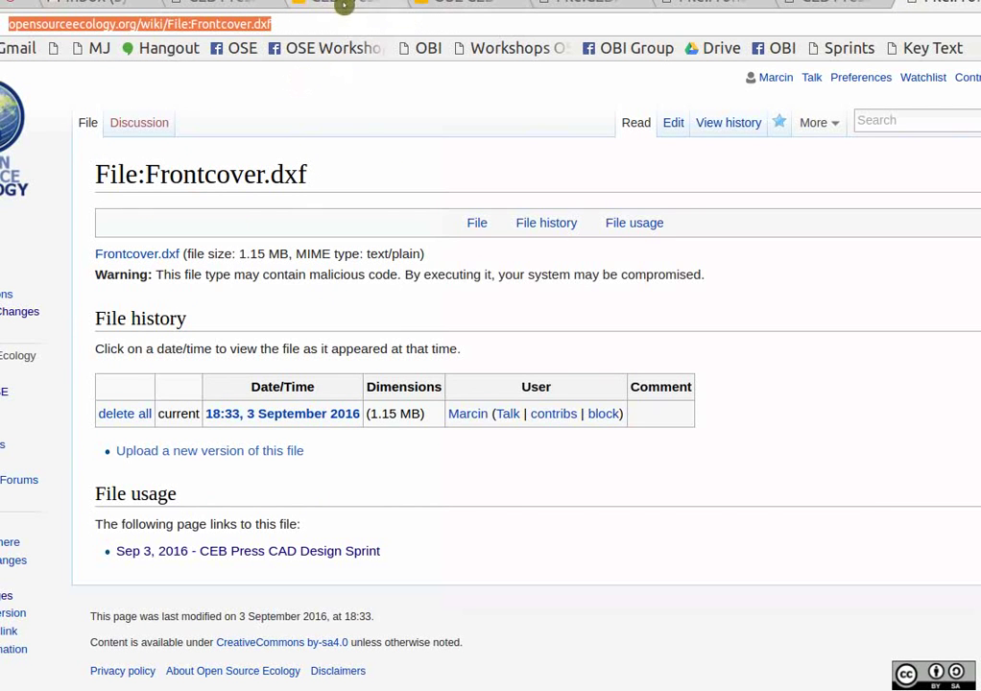
left_click(347, 3)
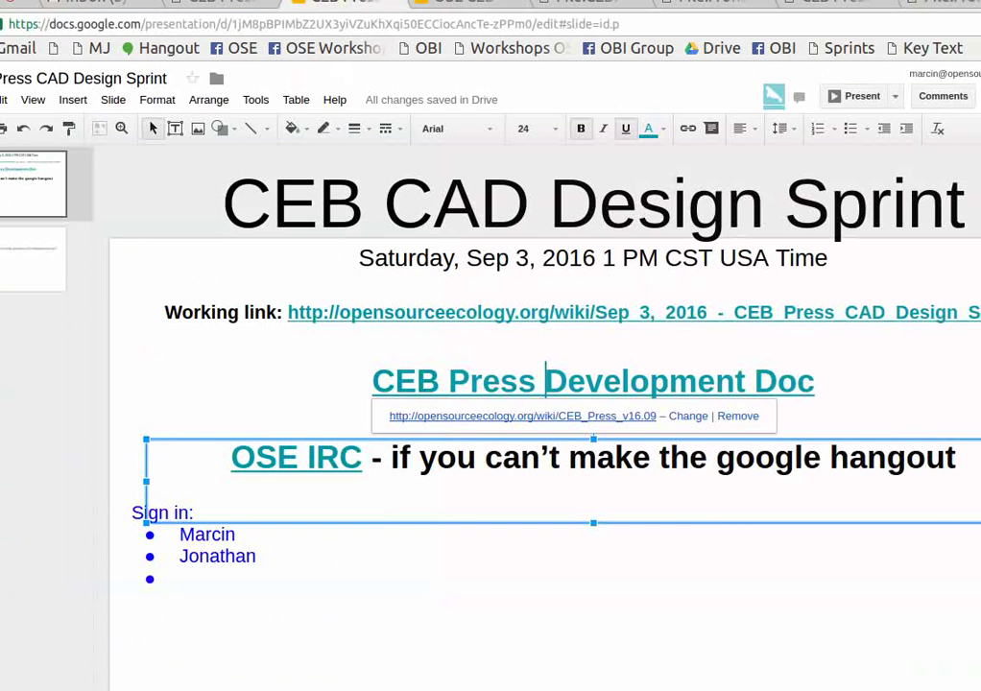
left_click(432, 4)
left_click(592, 339)
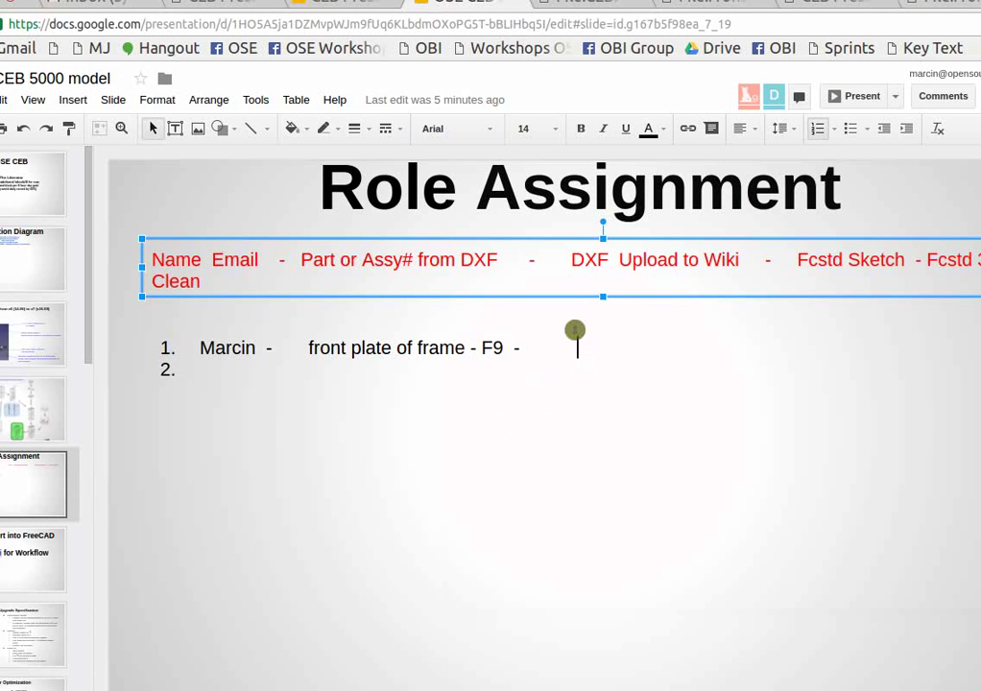
type("F9 dxf link")
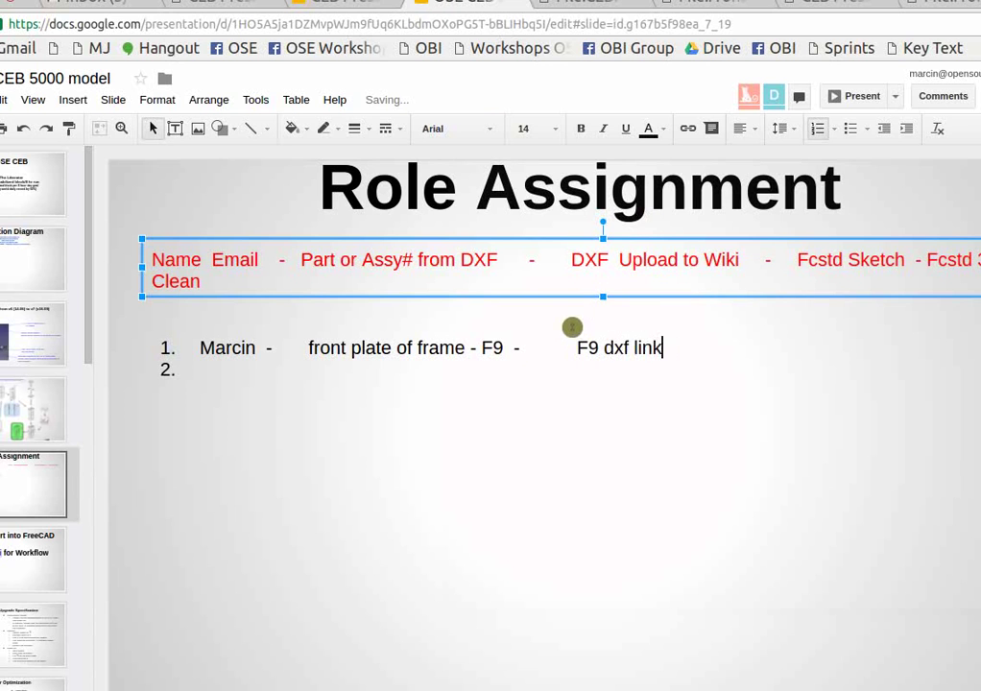
- Link the "F9 dxf link" text to the copied File:Frontcover.dxf address and add a dash after it
left_click_drag(582, 346, 662, 346)
left_click(688, 128)
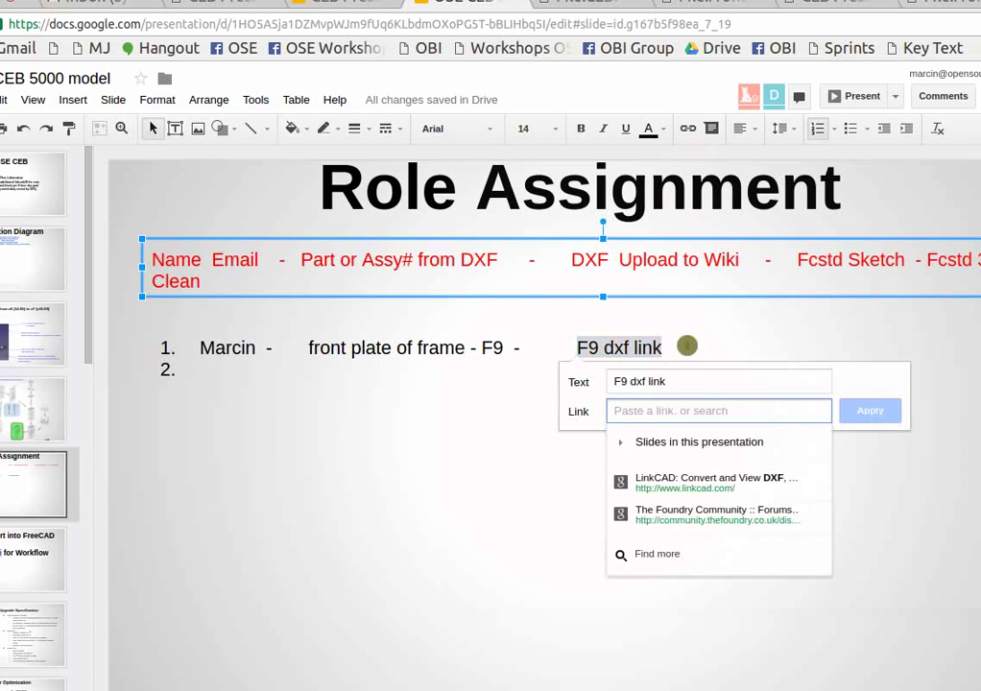
key("ctrl+v")
left_click(866, 412)
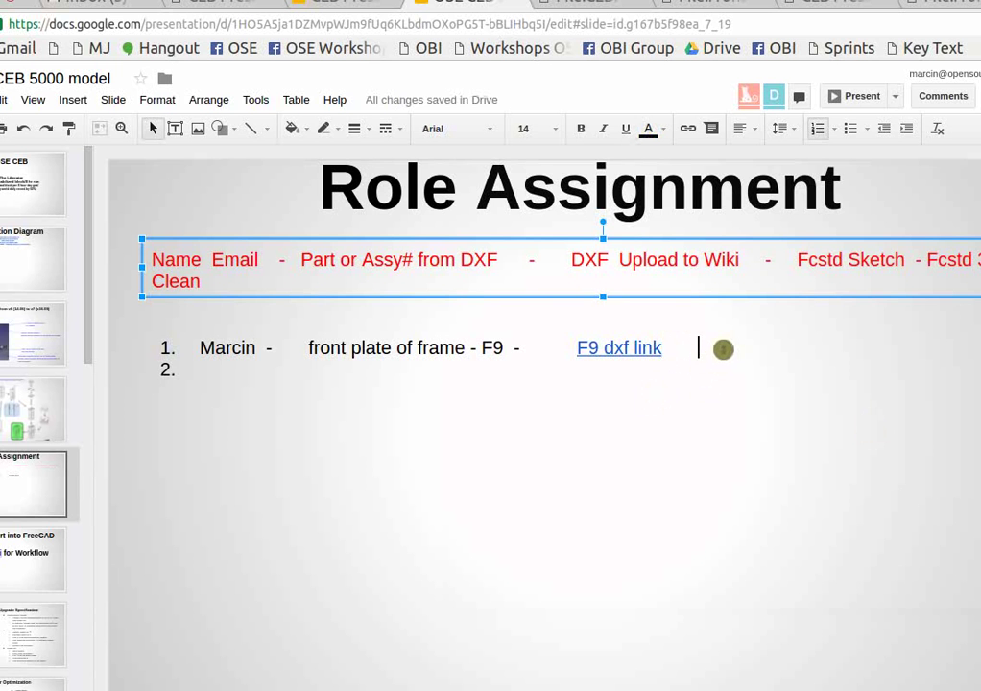
type("-")
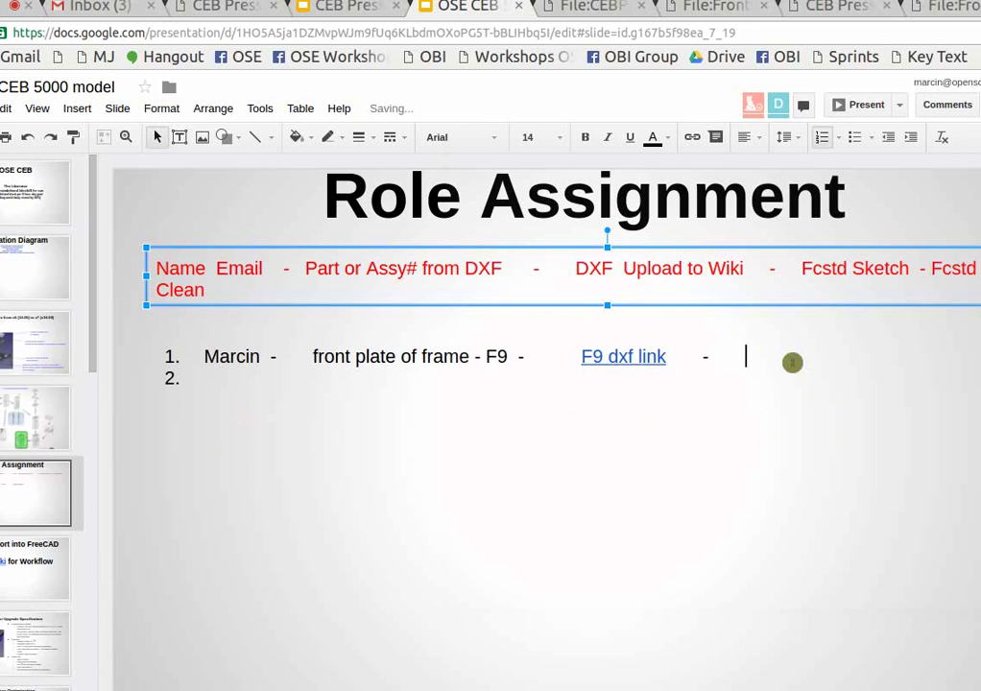
- Test the "F9 dxf link" by opening its wiki page, and add "F9 freecad -" after it in row 1
left_click(619, 359)
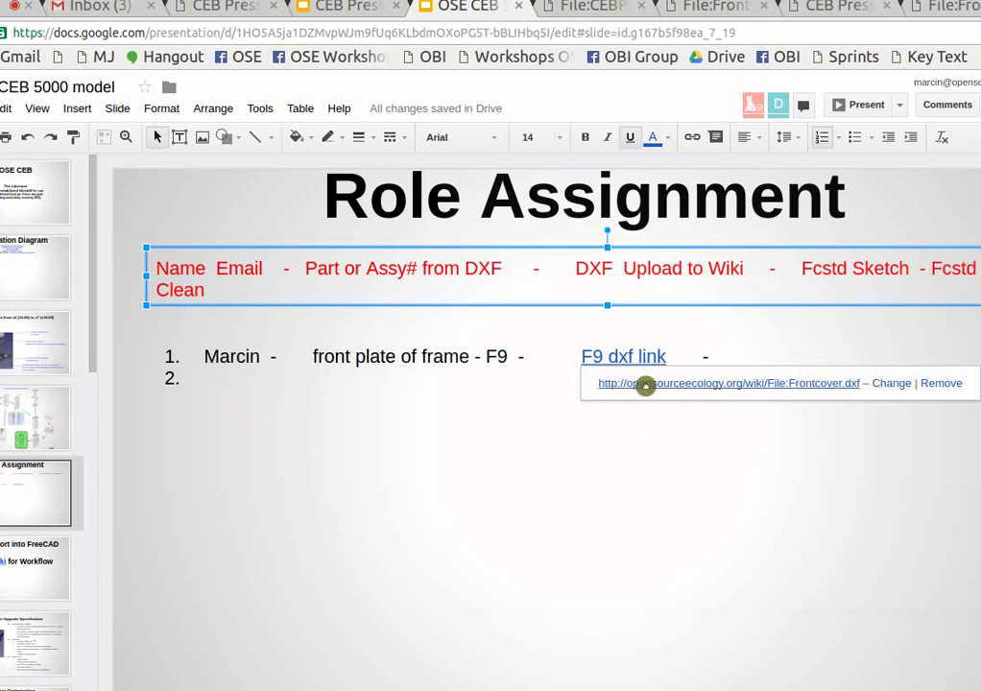
left_click(661, 384)
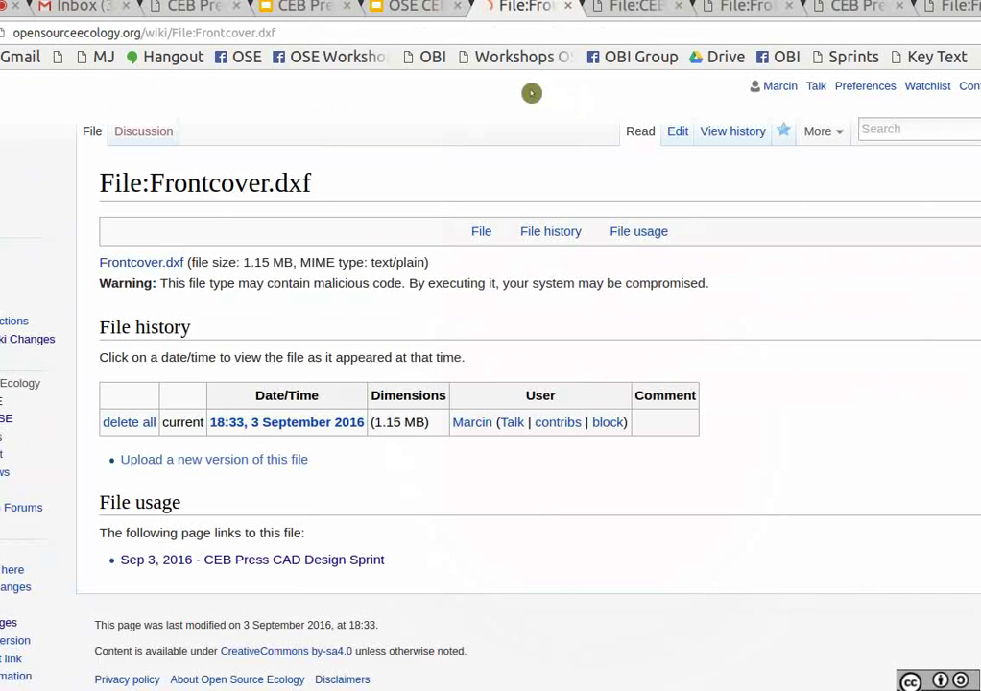
left_click(415, 10)
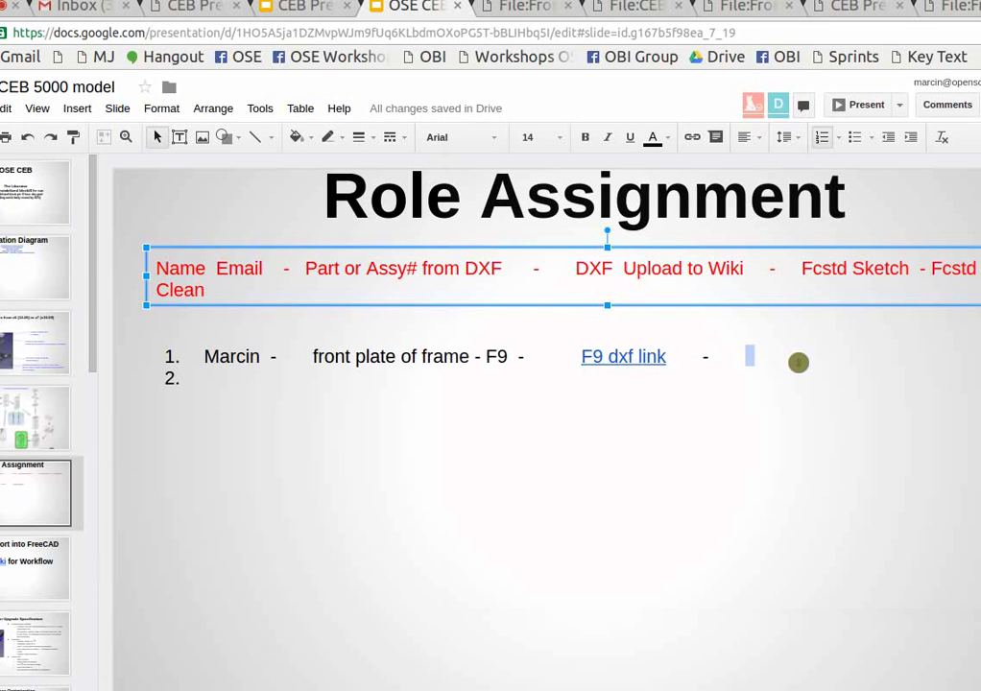
type("F9")
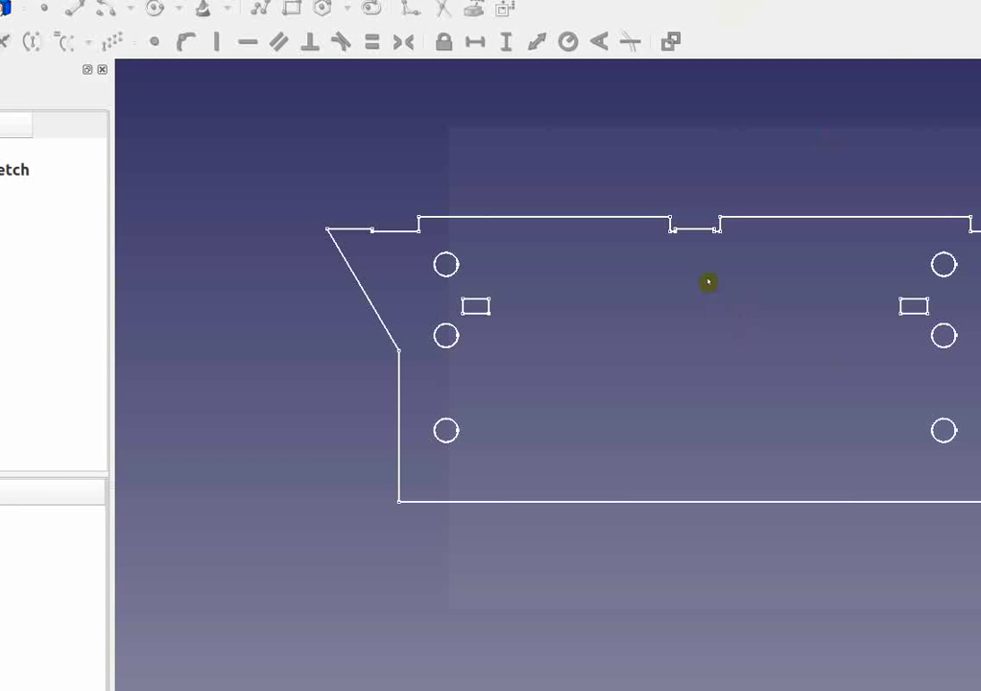
- In FreeCAD, edit the front plate sketch by pulling two upper-edge points outward and moving and enlarging the left middle hole
double_click(15, 210)
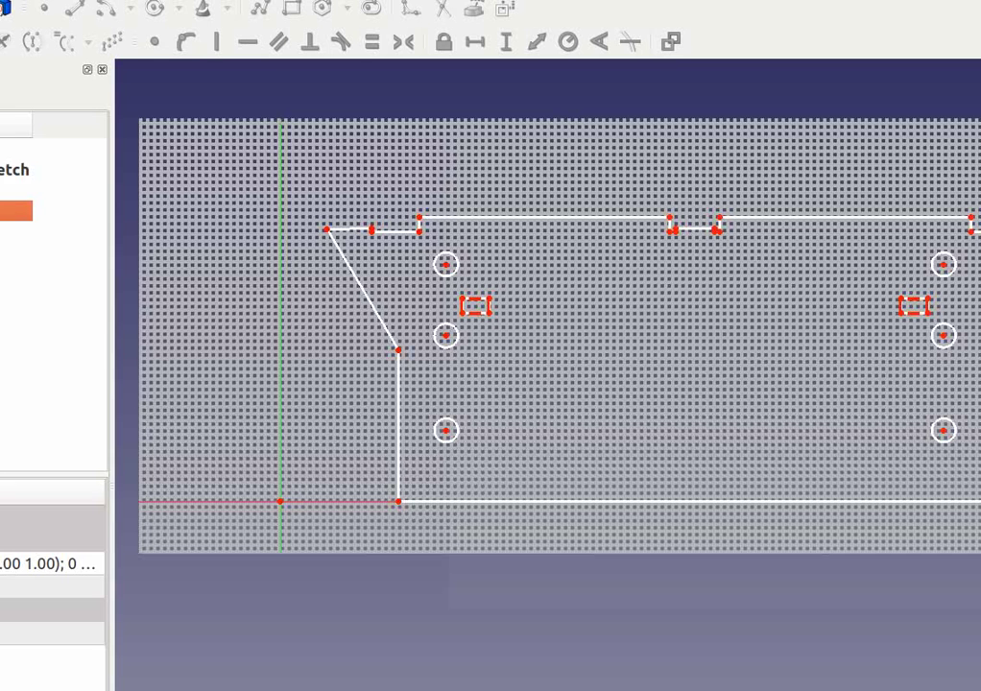
left_click_drag(672, 224, 696, 159)
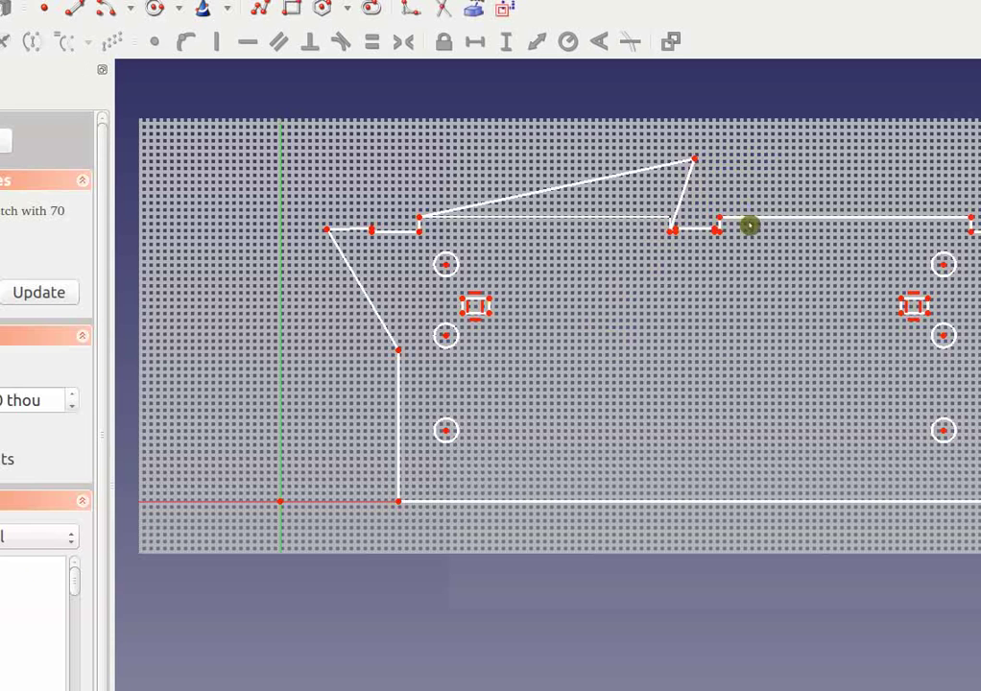
left_click_drag(371, 225, 326, 139)
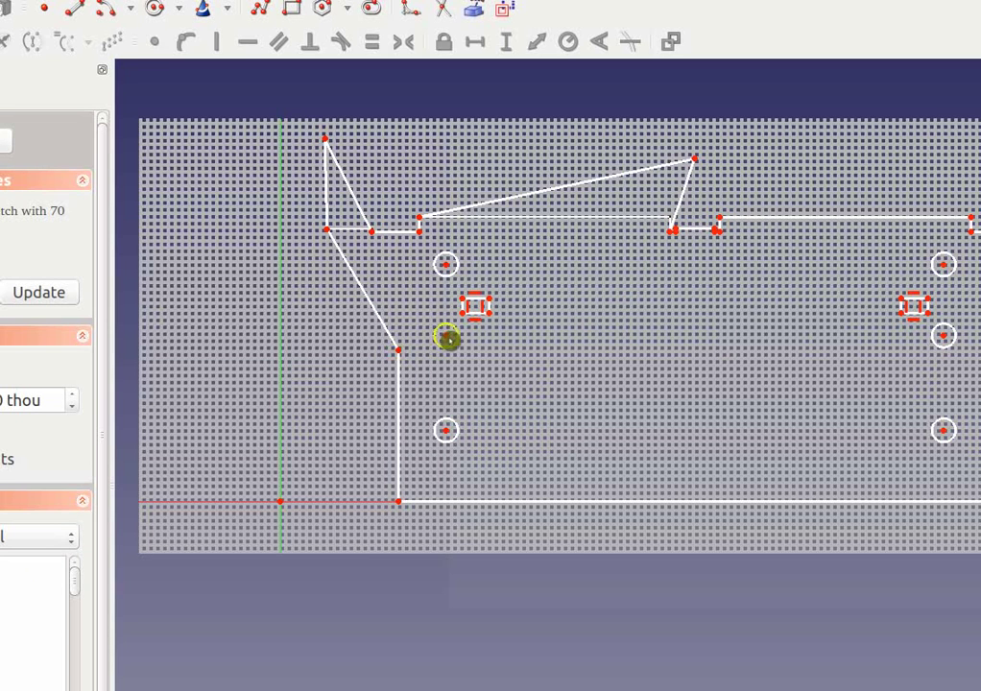
left_click(477, 355)
left_click(545, 427)
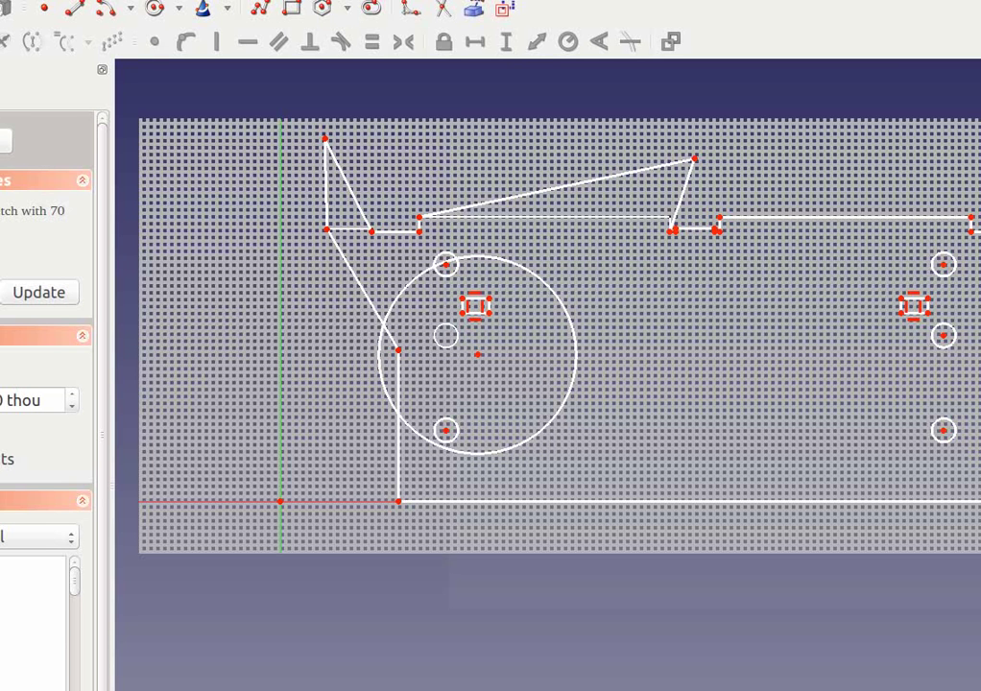
- Back on the Role Assignment slide, extend row 1's FreeCAD entries to read "F9 freecad 2d - F9 Freecad 3d"
key("ctrl+w")
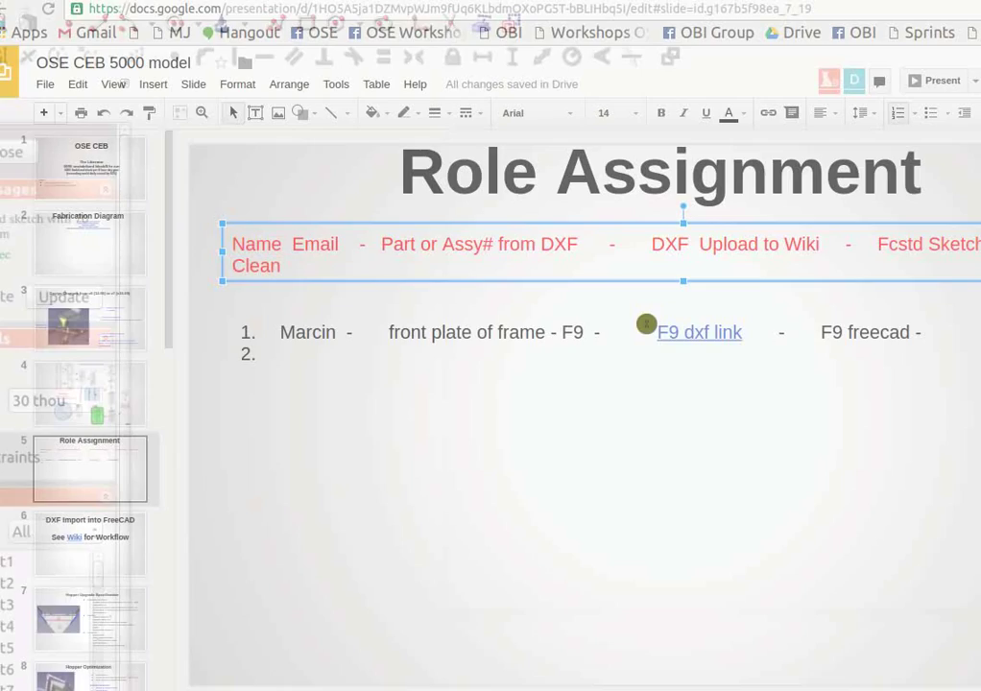
double_click(955, 244)
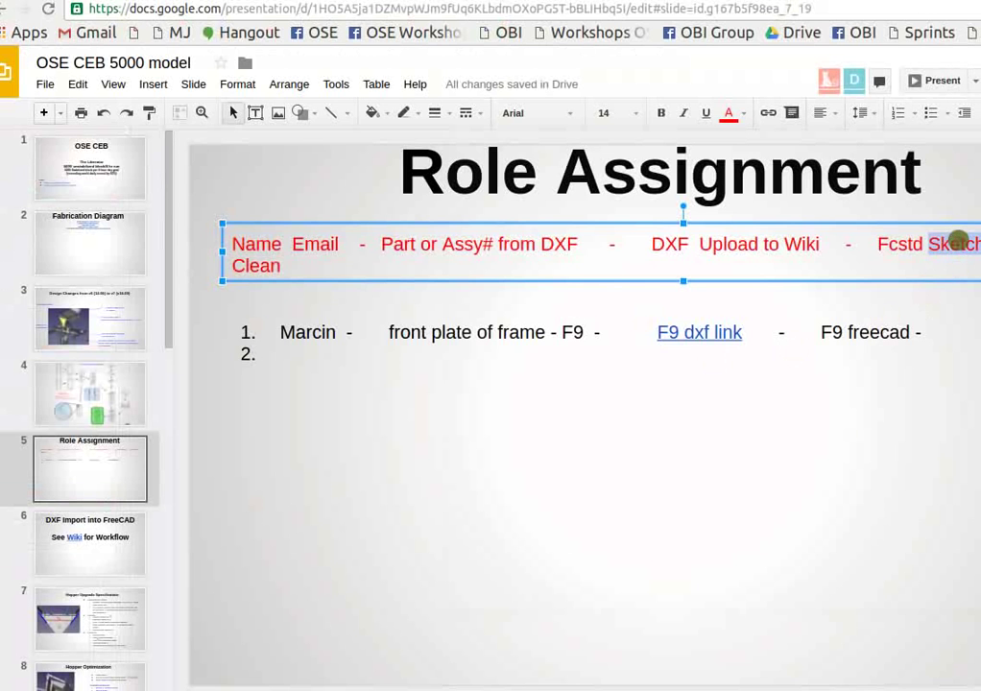
left_click(946, 340)
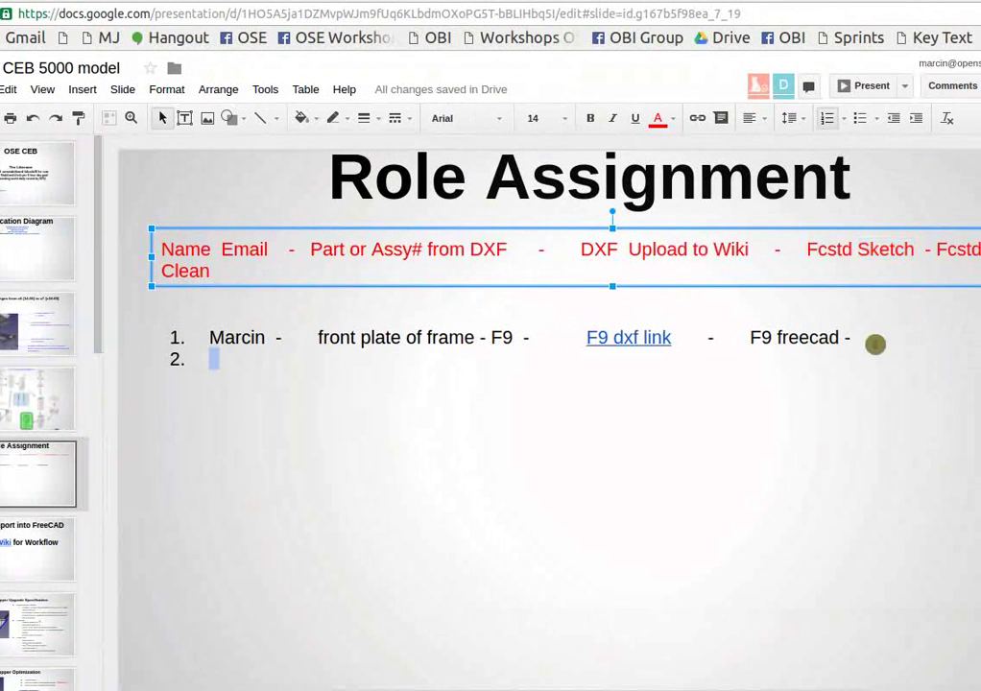
left_click(902, 337)
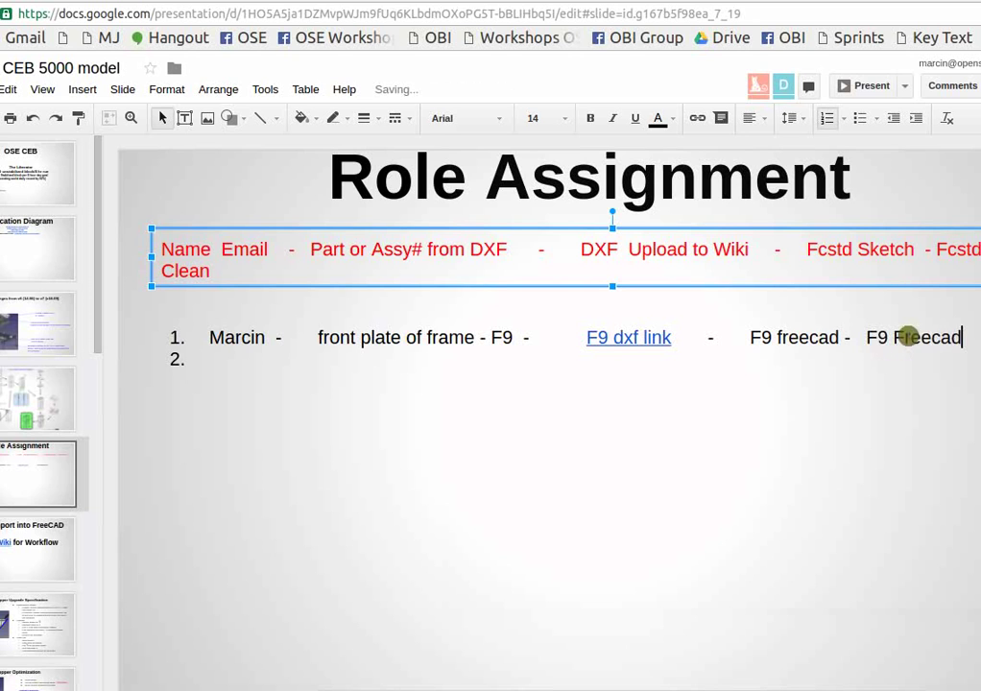
left_click(841, 337)
type("2 ")
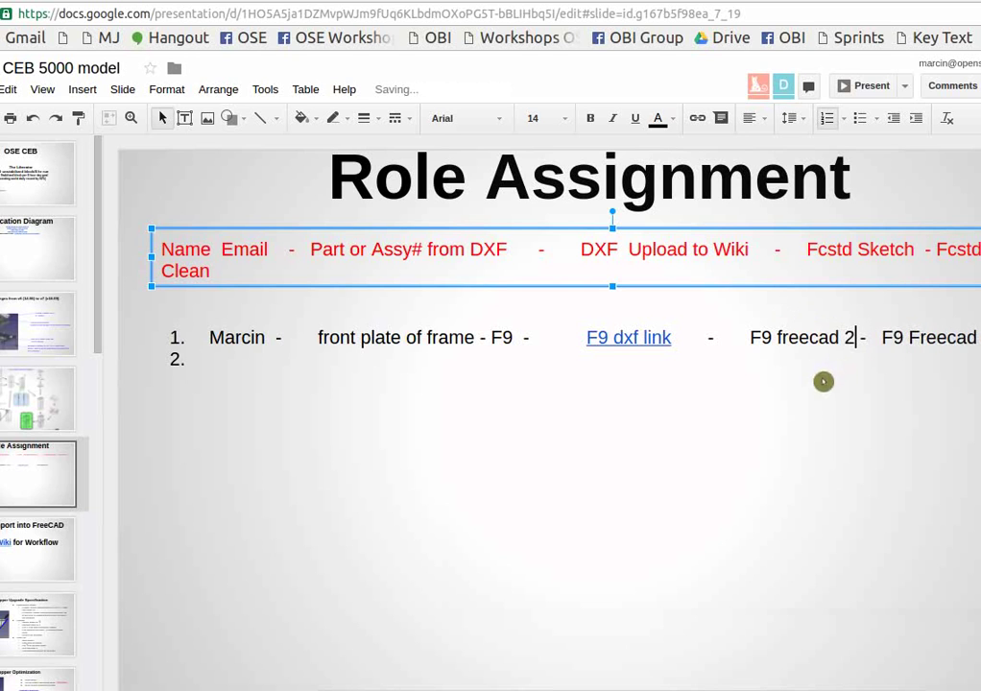
type("d")
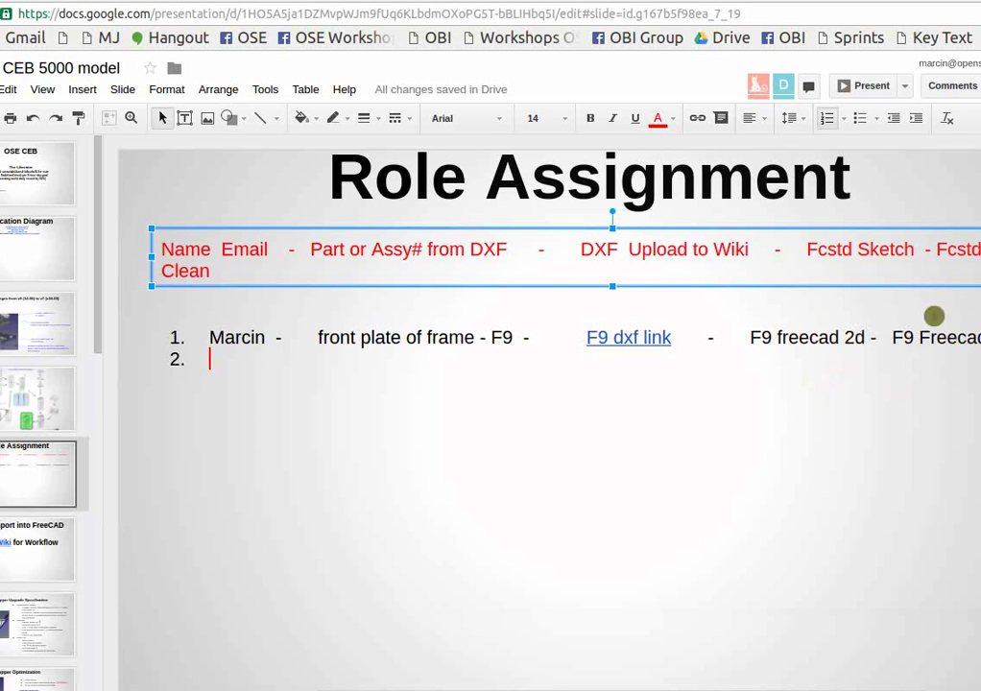
double_click(921, 337)
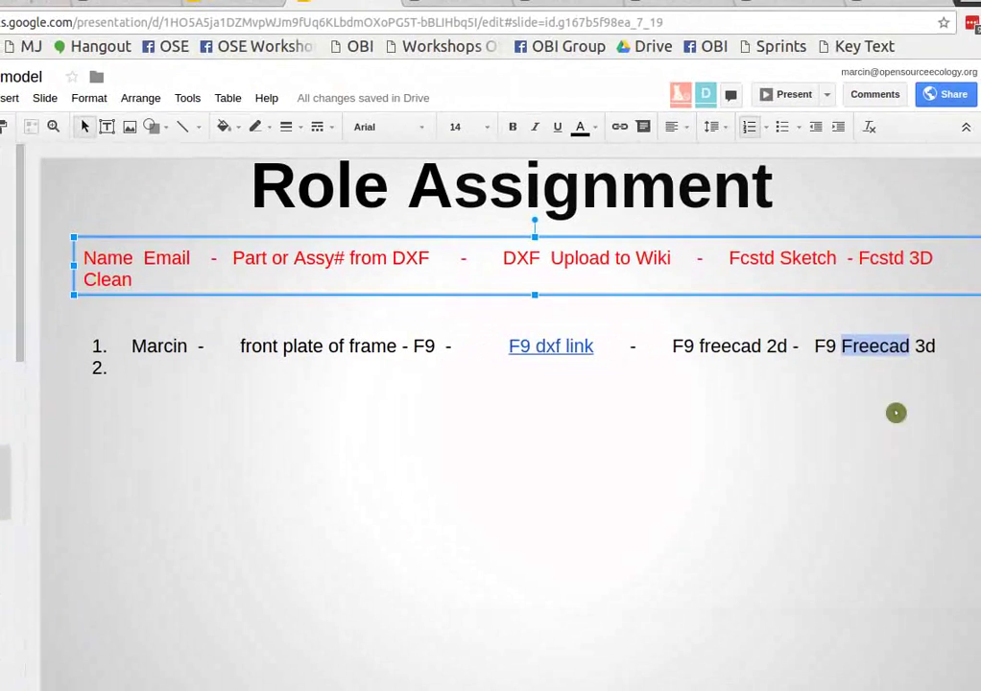
left_click_drag(930, 346, 848, 352)
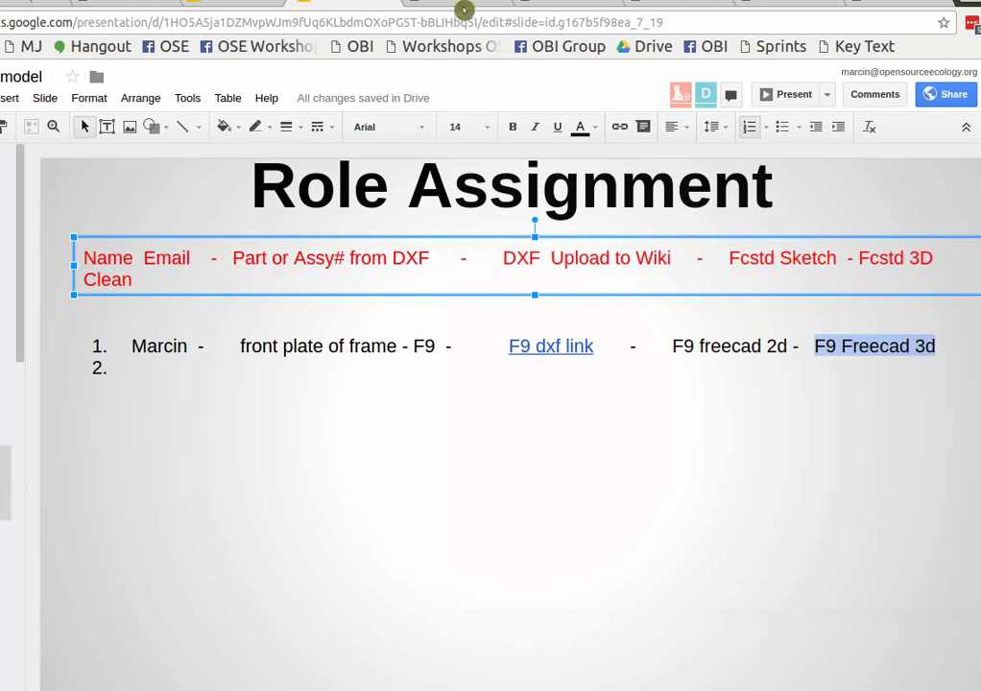
- Bring up half inch unique.dxf in LibreCAD and examine the front plate labelled L-F9
left_click_drag(980, 482, 909, 113)
scroll(614, 523, "up", 8)
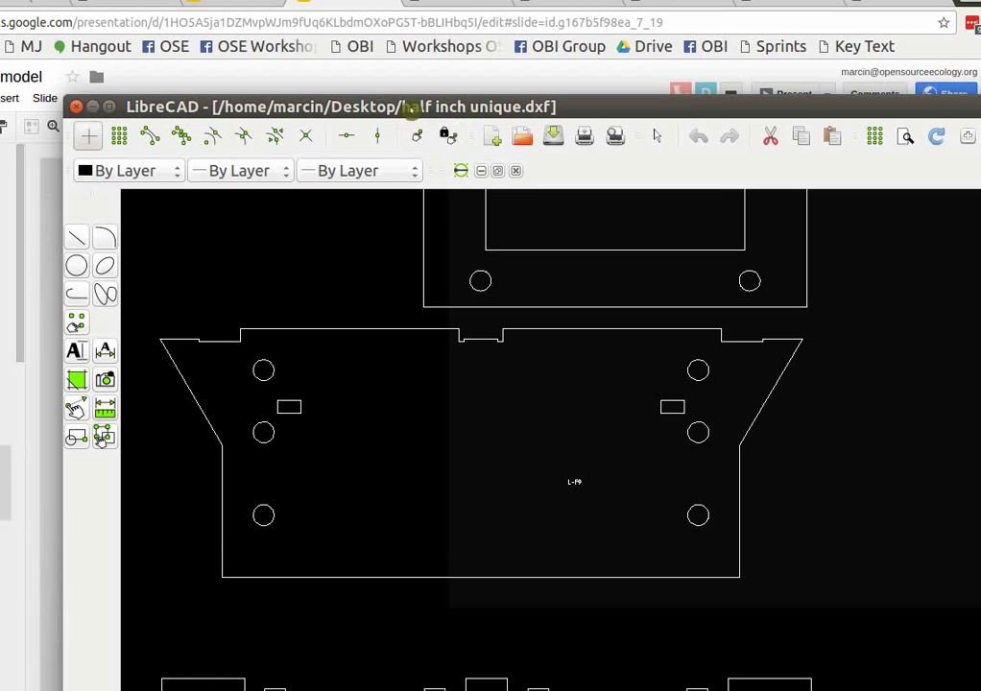
left_click_drag(410, 108, 416, 91)
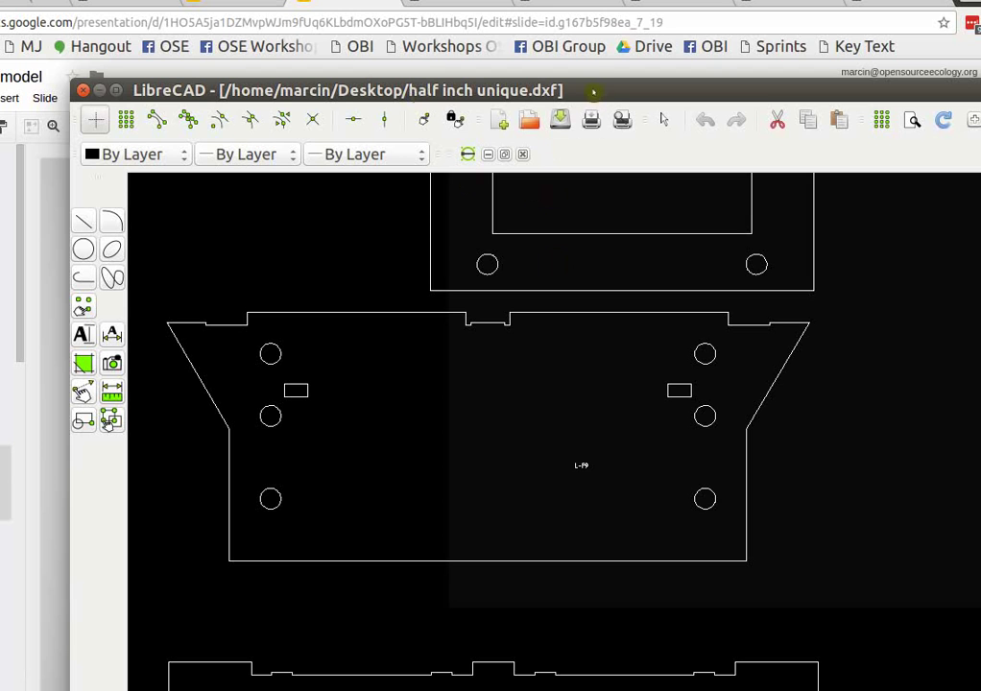
left_click_drag(592, 96, 604, 79)
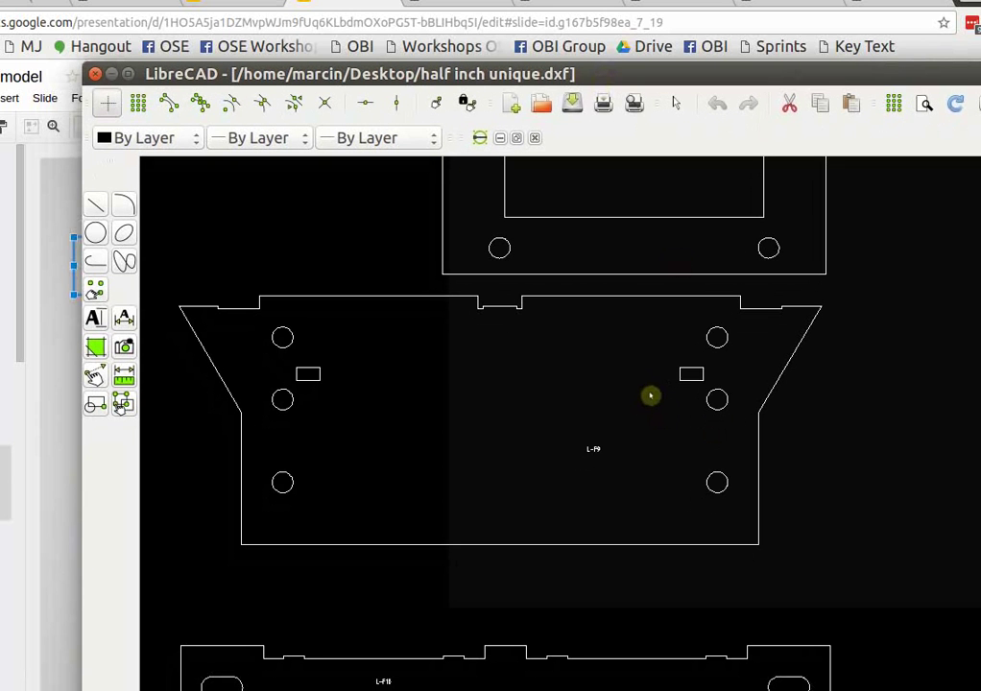
key("alt+Tab")
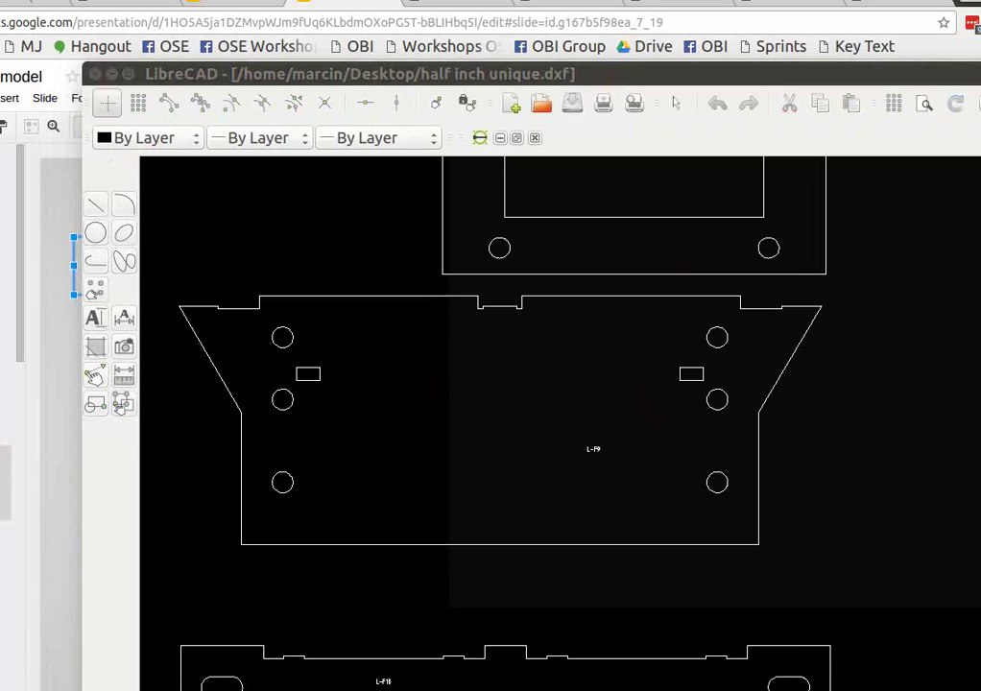
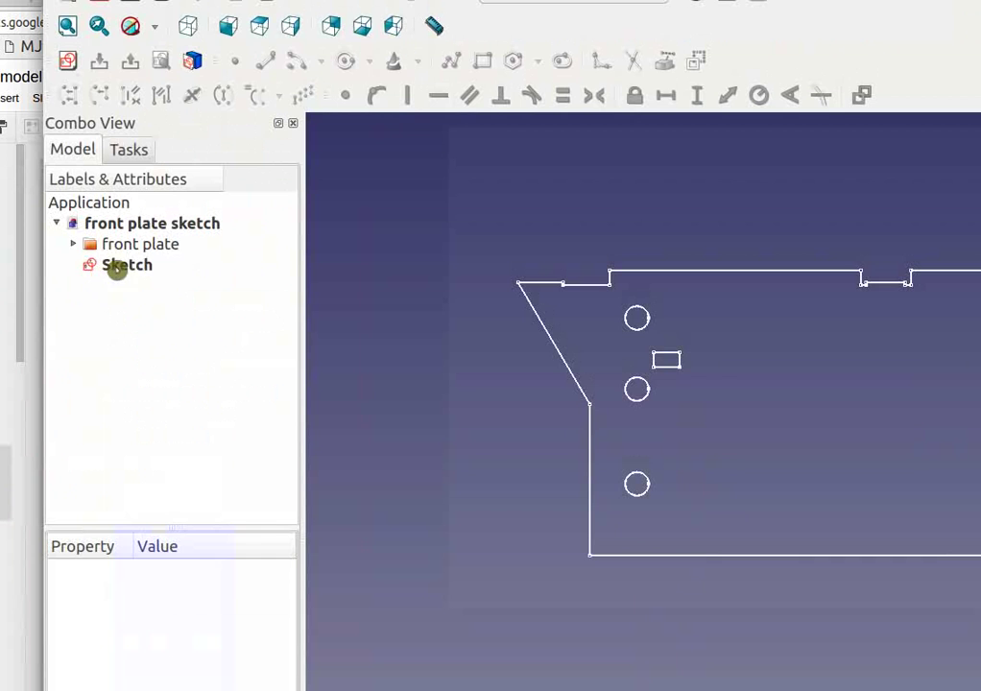
- Delete the Sketch from the front plate sketch document in FreeCAD and close the document without saving
left_click(118, 267)
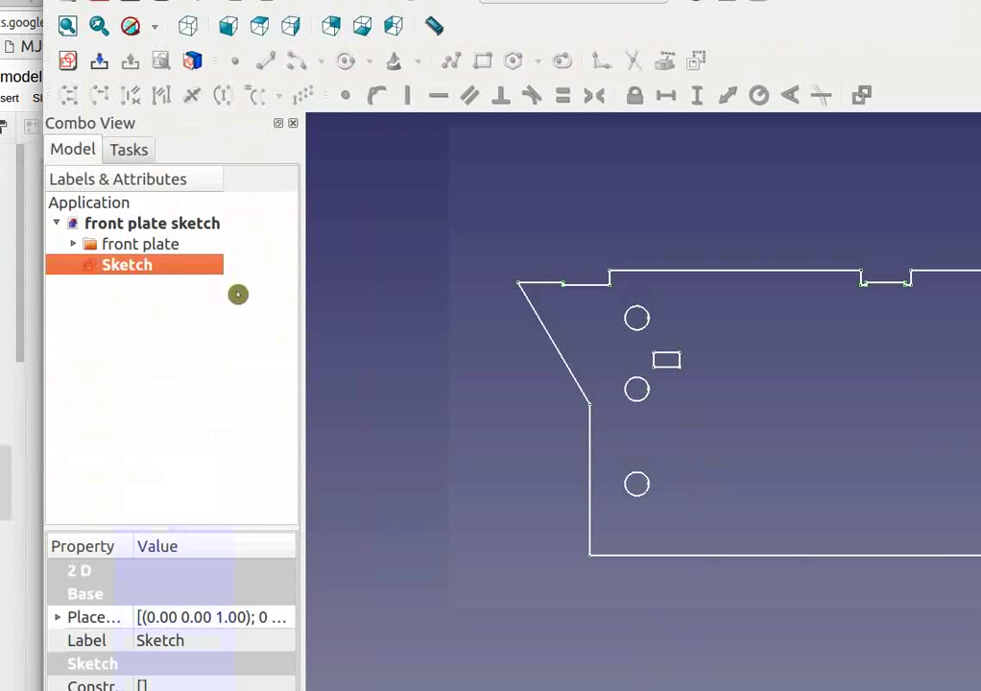
key("Delete")
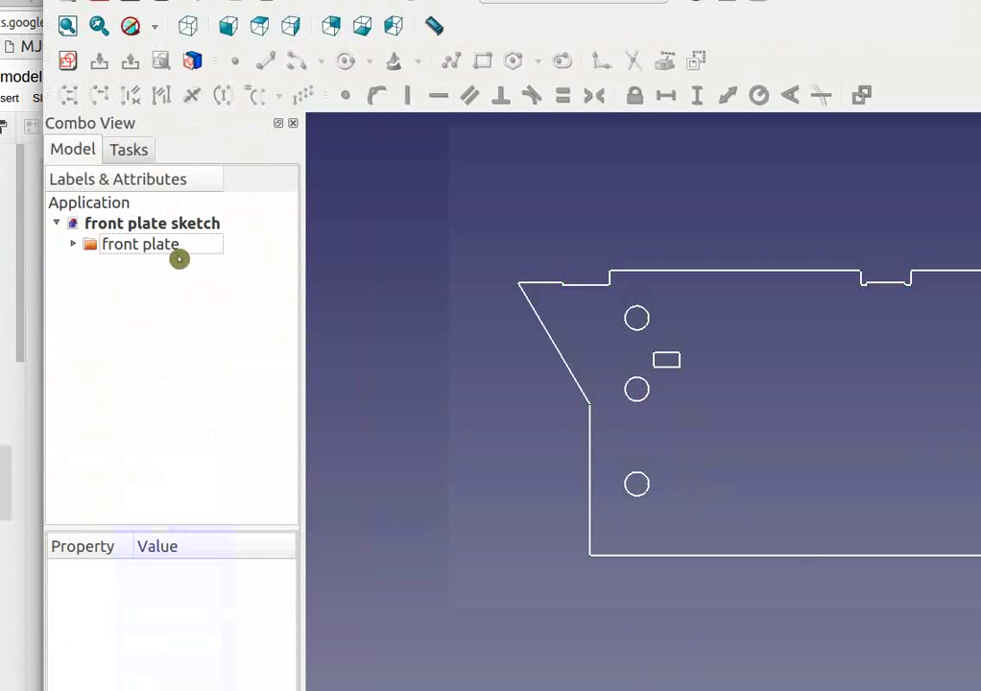
key("ctrl+w")
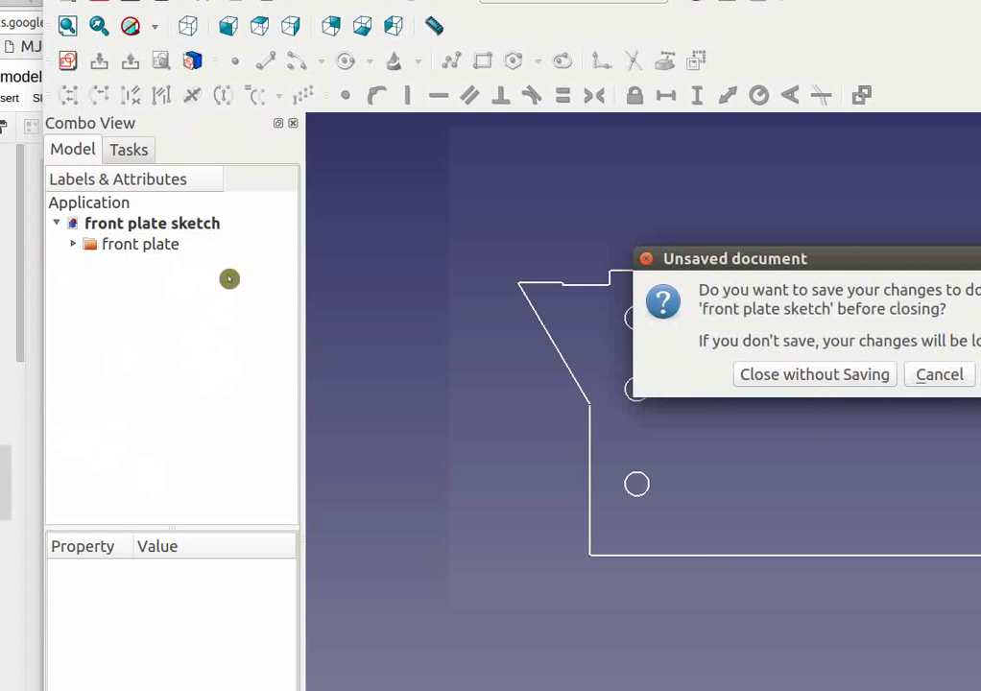
left_click(841, 377)
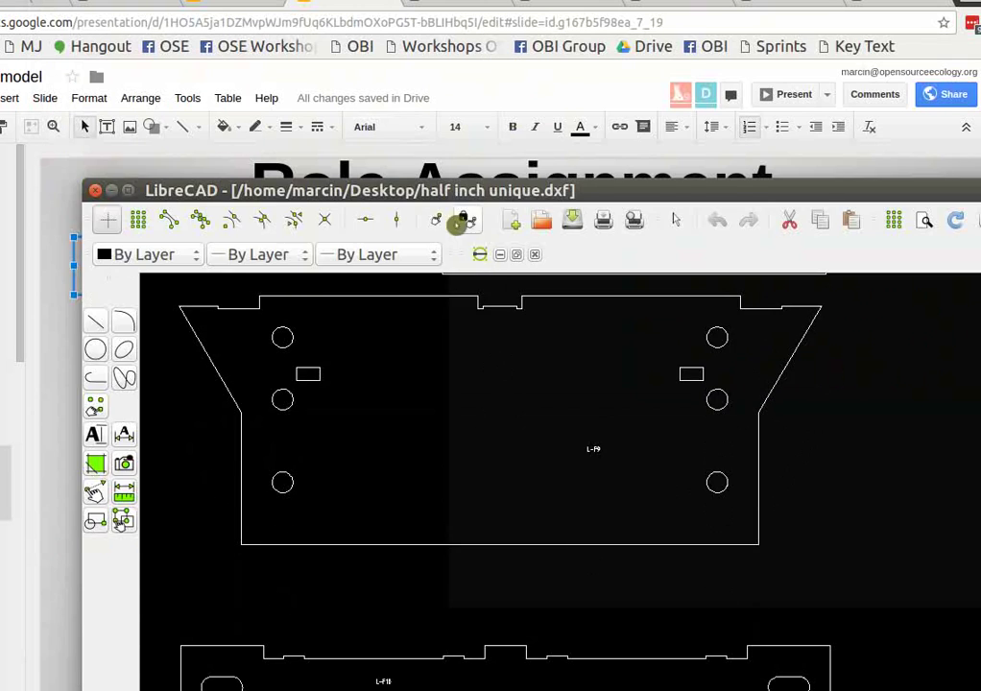
- Back on the Role Assignment slide, widen the text box leftward so the red header fits on one line
key("alt+Tab")
left_click_drag(786, 347, 669, 344)
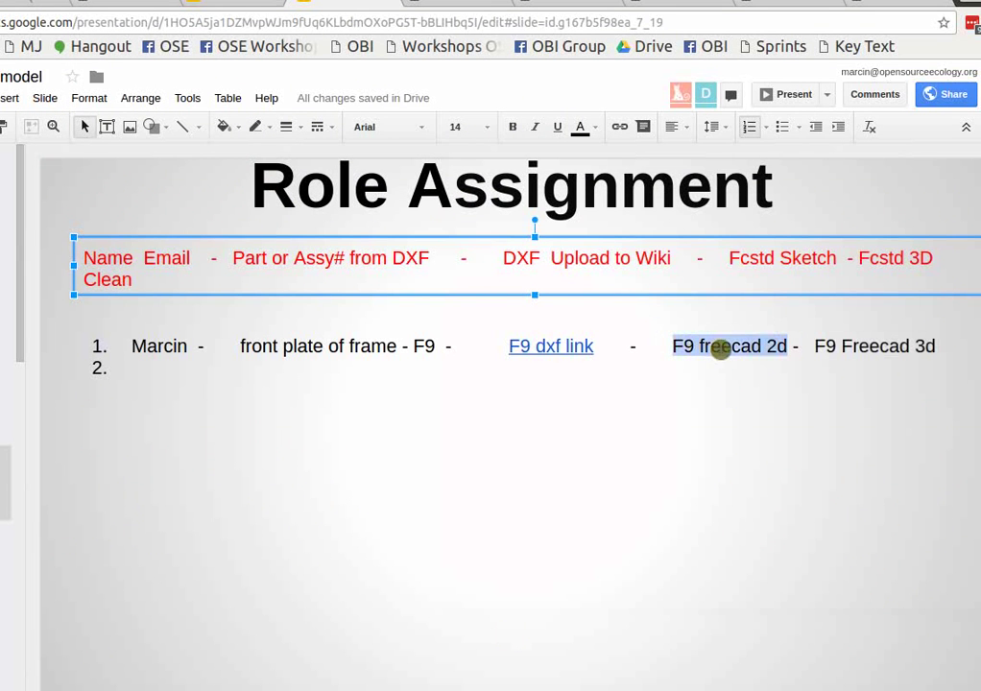
left_click_drag(827, 342, 936, 349)
left_click(941, 260)
type("w")
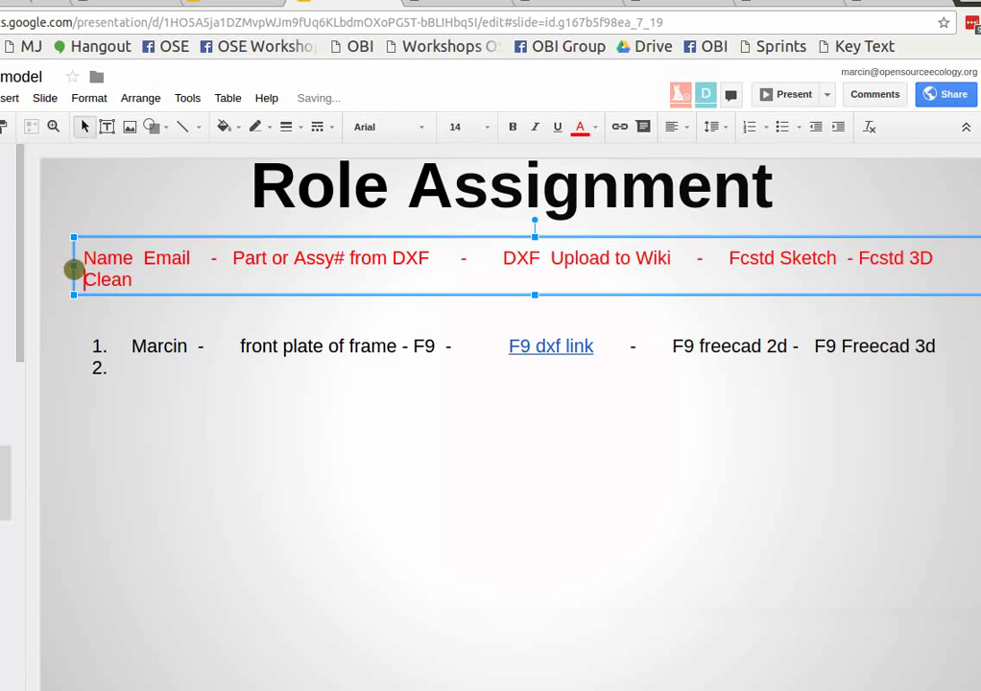
left_click_drag(76, 267, 45, 266)
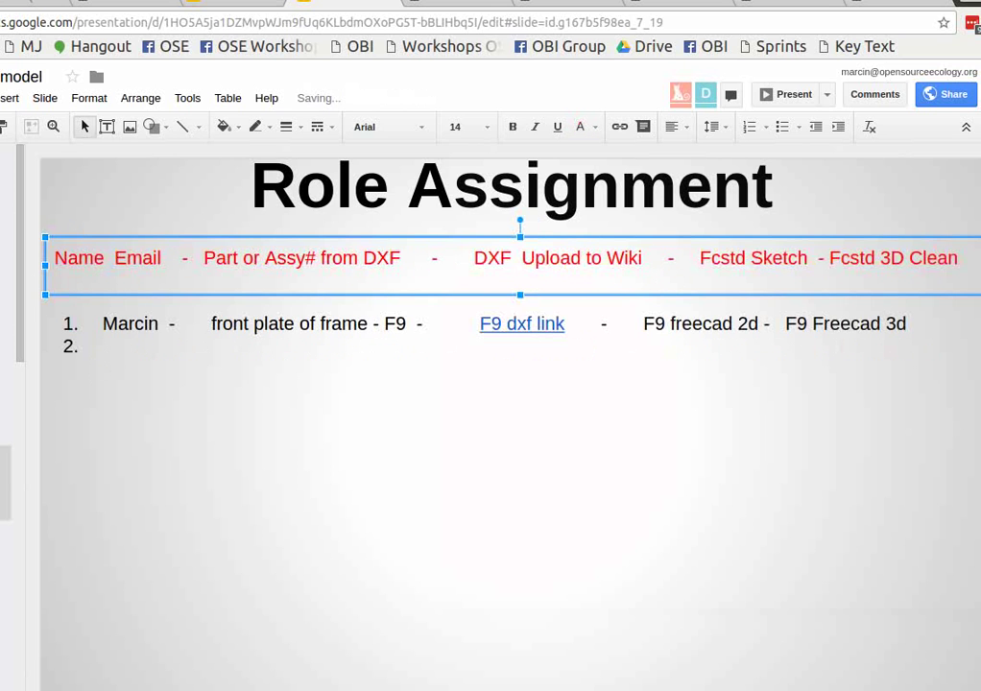
- Bold "Fcstd 3D Clean" in the header with extra space before it, and start row 2 with a collaborator's first name and a dash
mouse_move(836, 261)
left_mouse_down()
mouse_move(964, 263)
mouse_move(876, 267)
mouse_move(829, 253)
left_mouse_up()
key("ctrl+b")
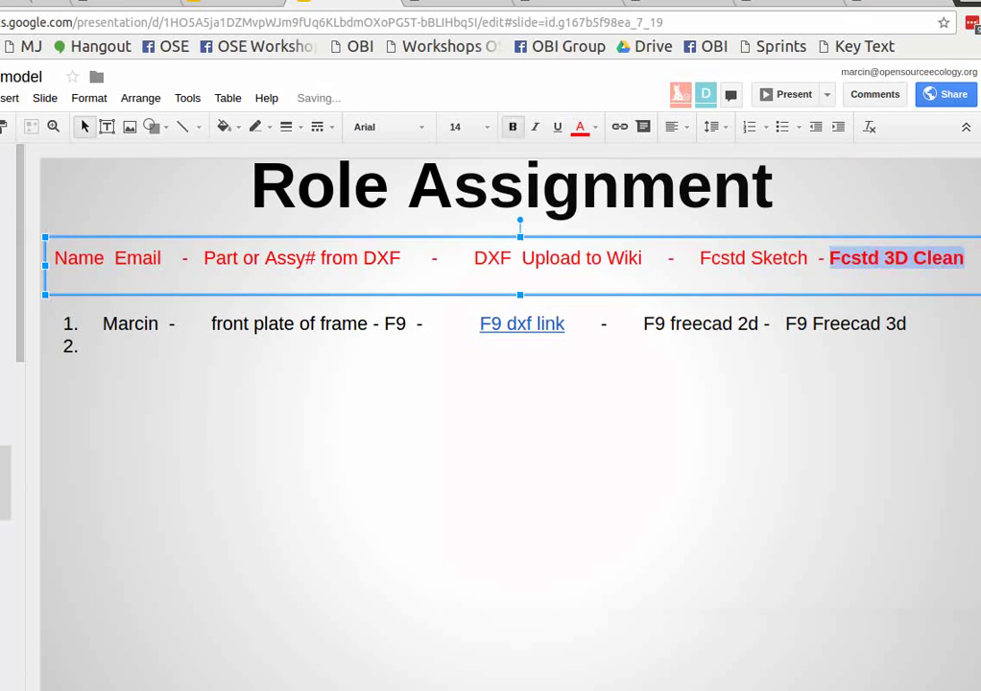
left_click(831, 261)
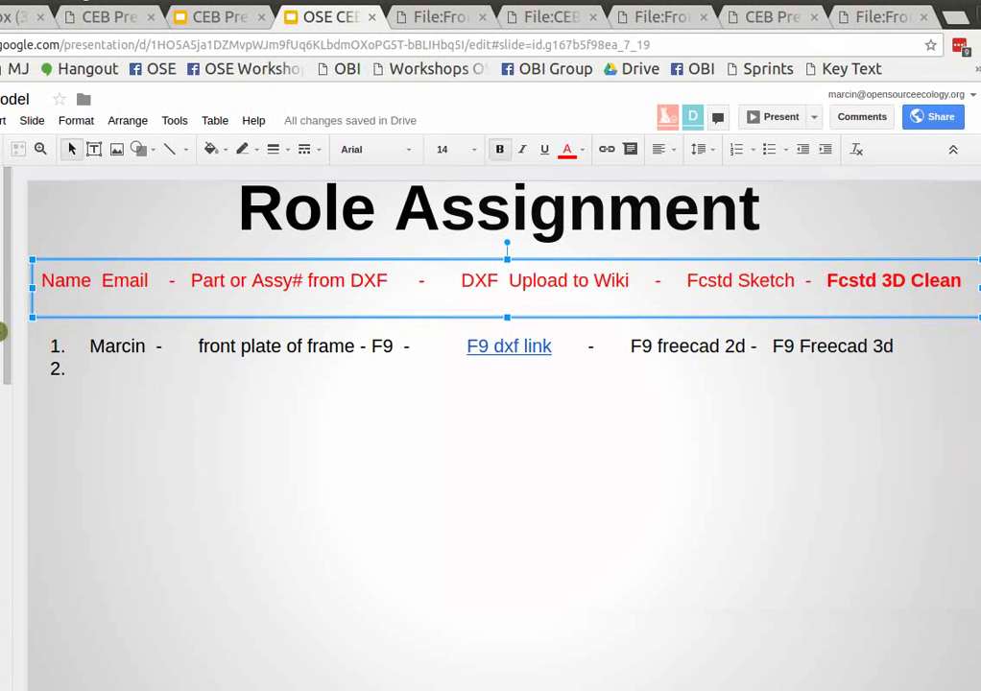
left_click(144, 373)
type("fdaf")
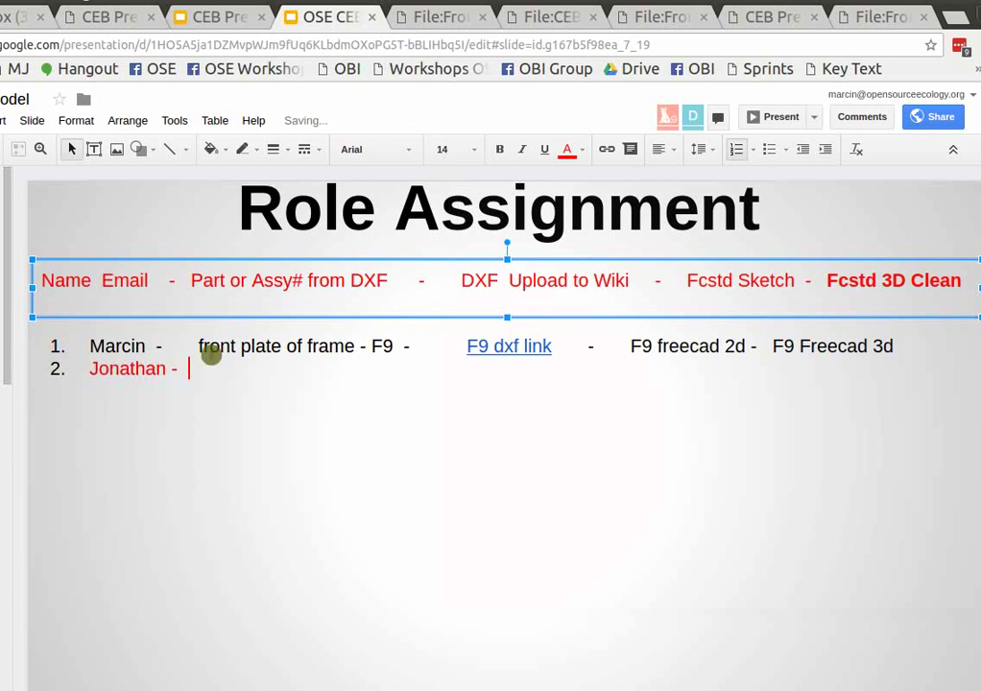
- Bring up half inch unique.dxf in LibreCAD and examine the grate, frame, arm and drawer part groups
key("alt+Tab")
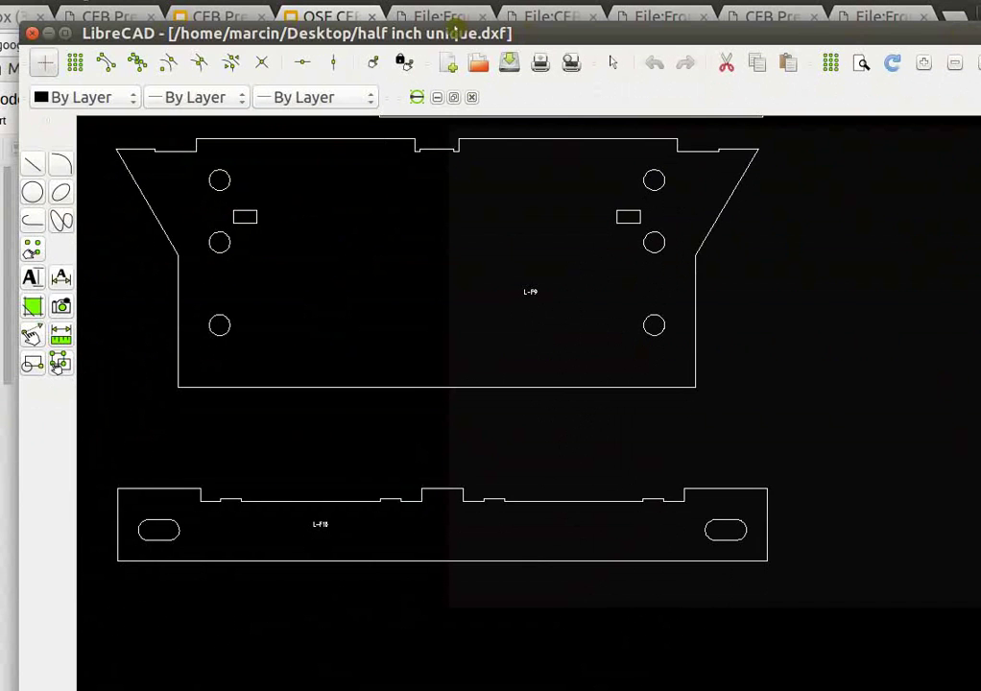
scroll(454, 213, "down", 5)
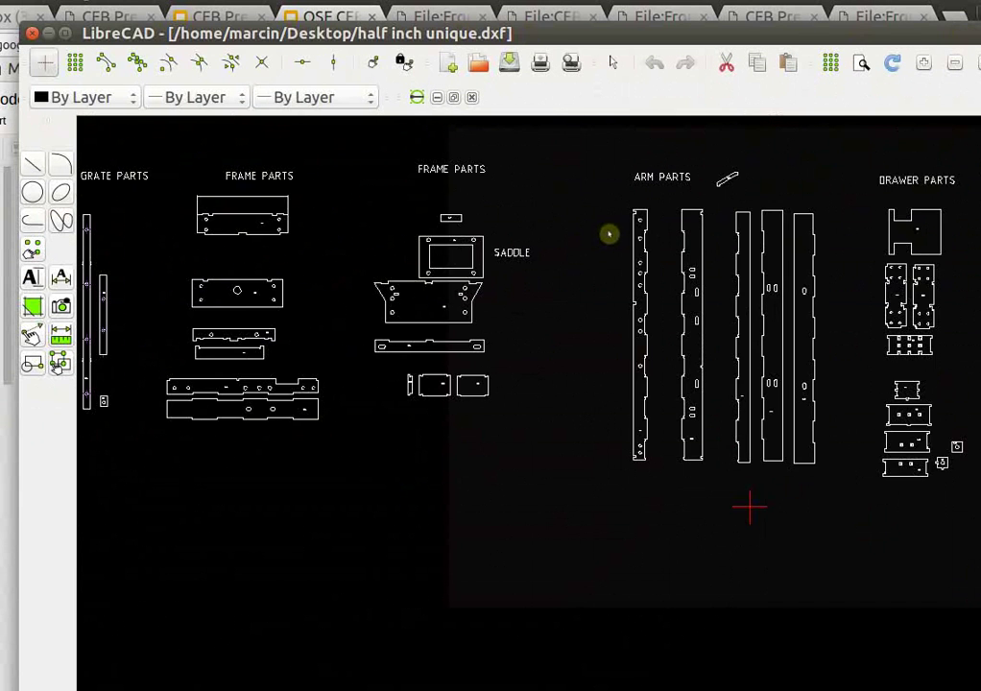
scroll(582, 262, "down", 1)
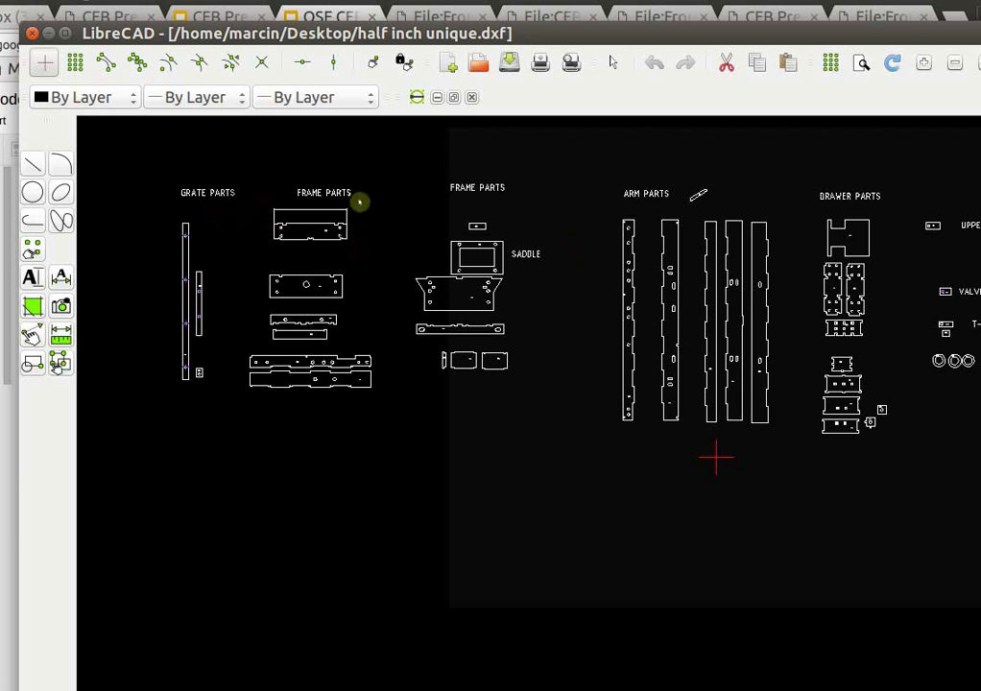
scroll(392, 235, "up", 3)
middle_click_drag(913, 220, 775, 267)
middle_click_drag(838, 269, 421, 258)
middle_click_drag(716, 614, 657, 532)
scroll(595, 519, "down", 3)
middle_click_drag(269, 381, 595, 348)
scroll(385, 345, "up", 5)
scroll(544, 376, "up", 2)
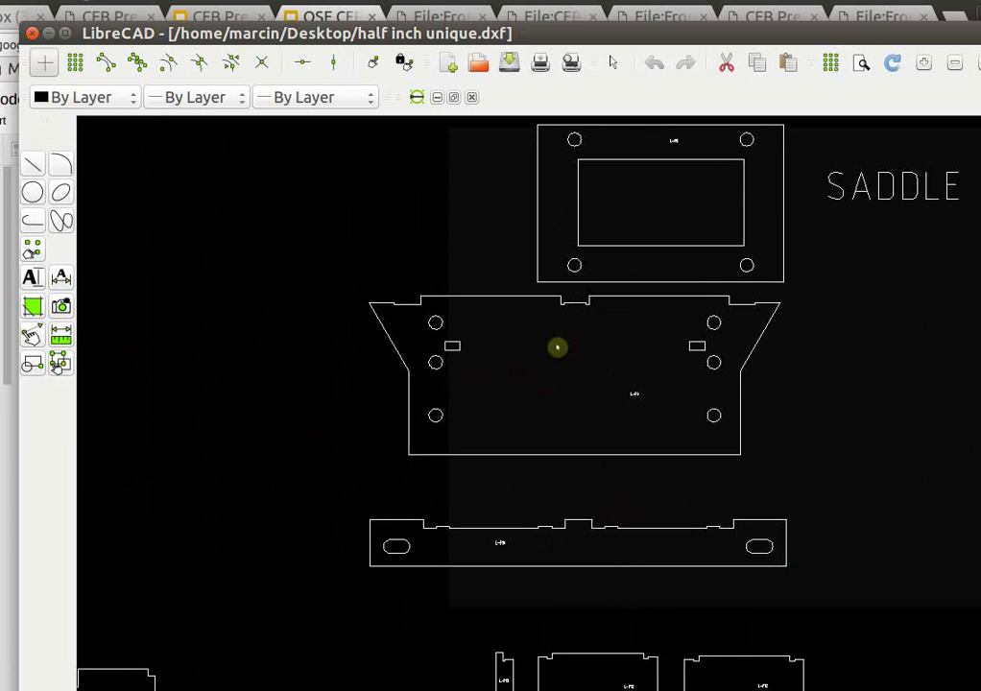
mouse_move(641, 34)
left_mouse_down()
mouse_move(603, 274)
mouse_move(684, 74)
mouse_move(643, 46)
left_mouse_up()
scroll(685, 378, "down", 4)
scroll(726, 412, "up", 3)
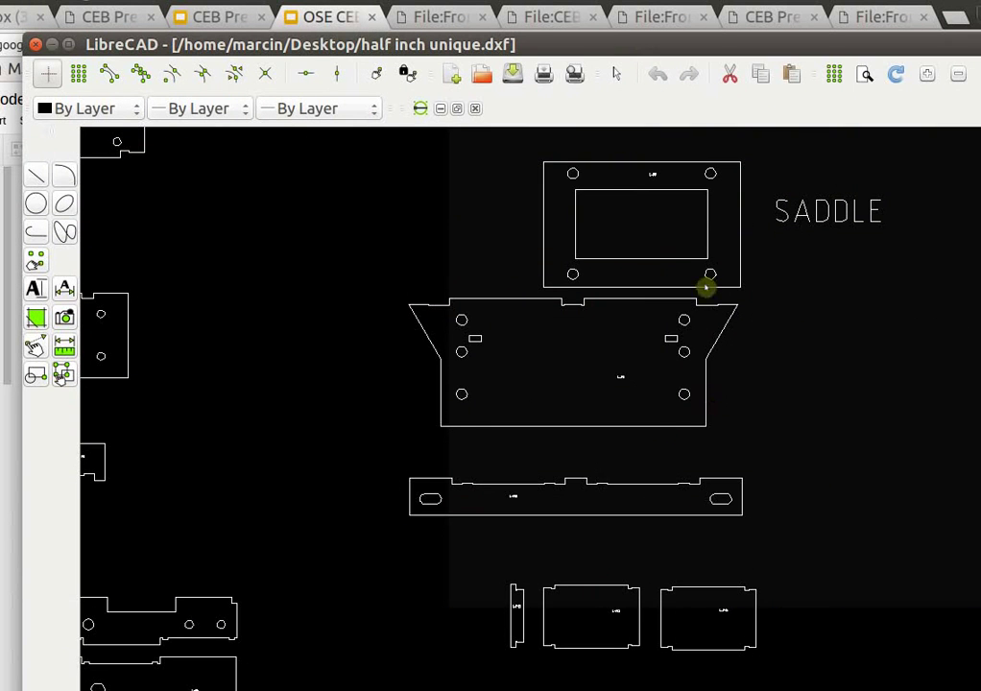
scroll(827, 349, "down", 6)
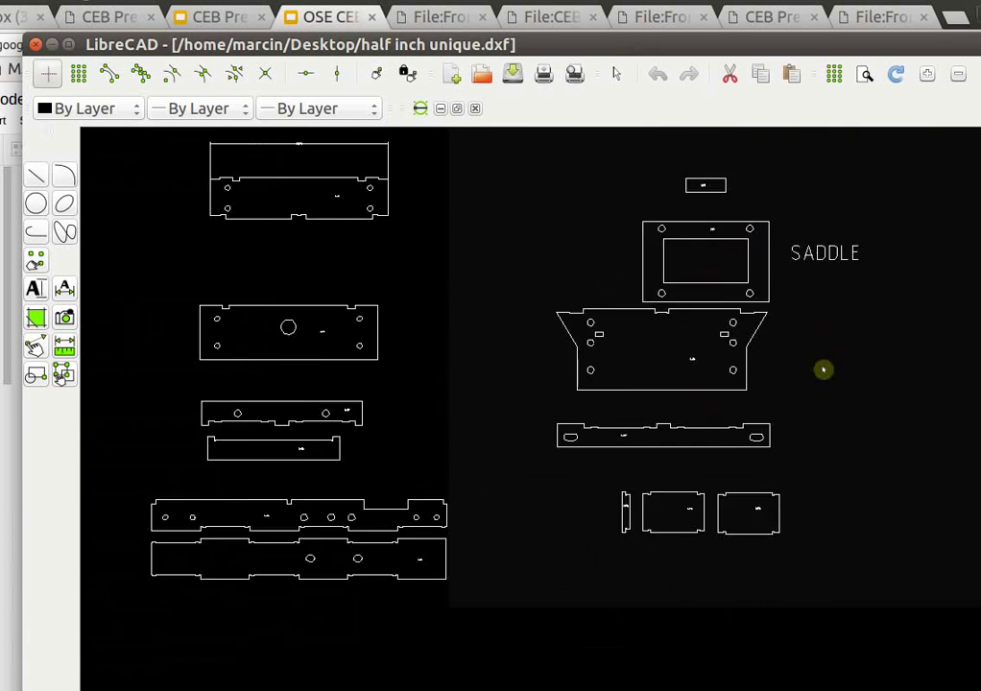
scroll(850, 389, "down", 1)
scroll(692, 427, "up", 4)
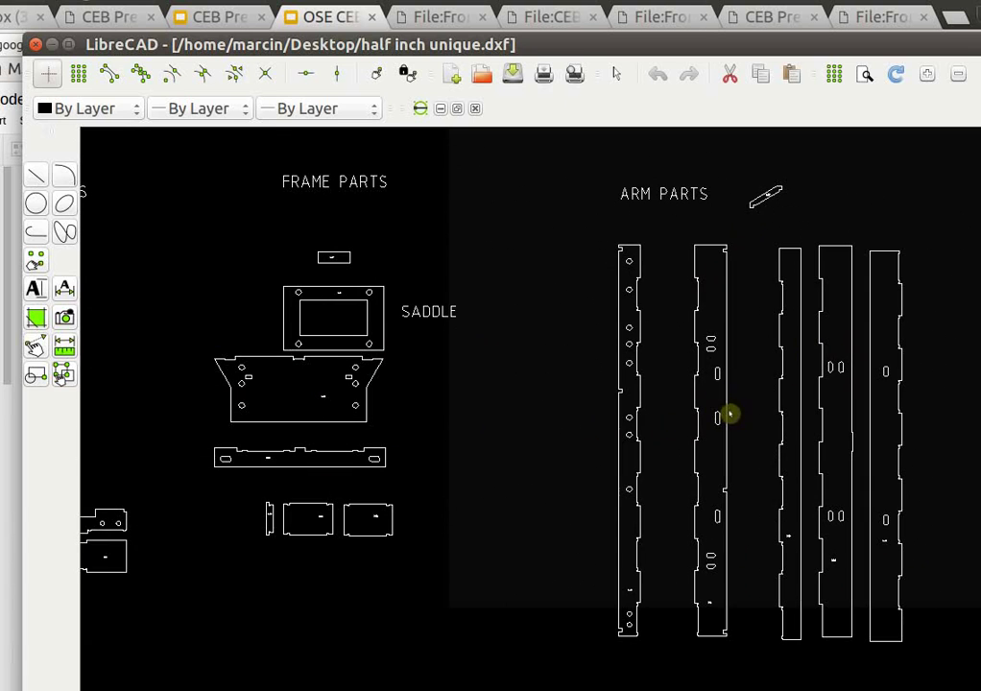
- Move the LibreCAD window off the presentation and review the Frame Digital Fabrication Diagram and the v6 to v7 design changes slides
left_click_drag(343, 52, 565, 509)
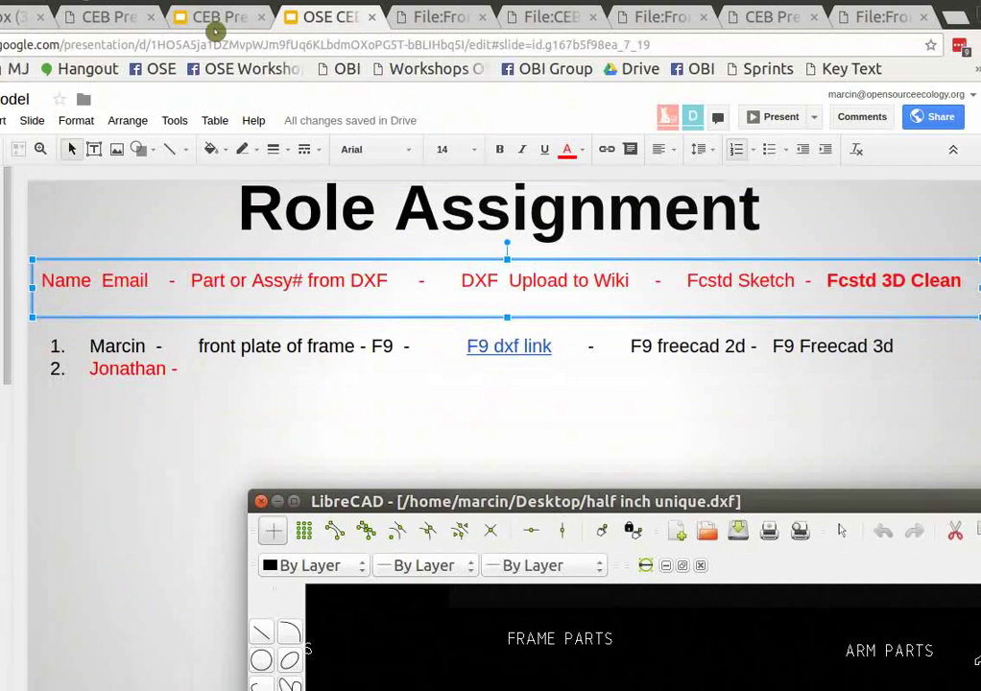
left_click(34, 363)
key("Page_Down")
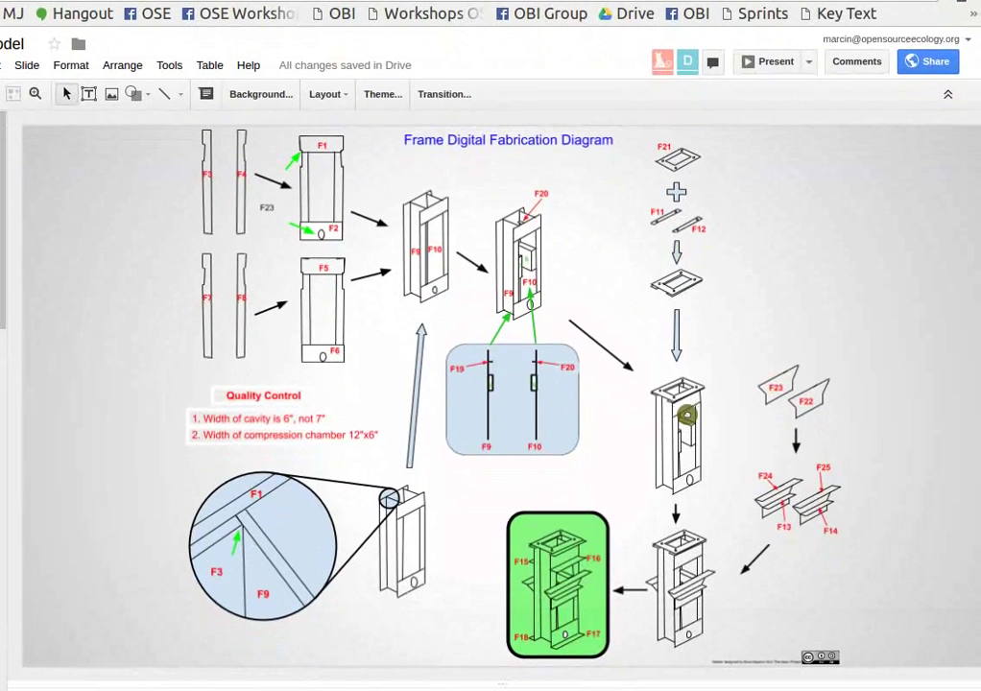
scroll(756, 477, "down", 1)
scroll(742, 478, "up", 1)
key("Page_Down")
scroll(494, 403, "up", 1)
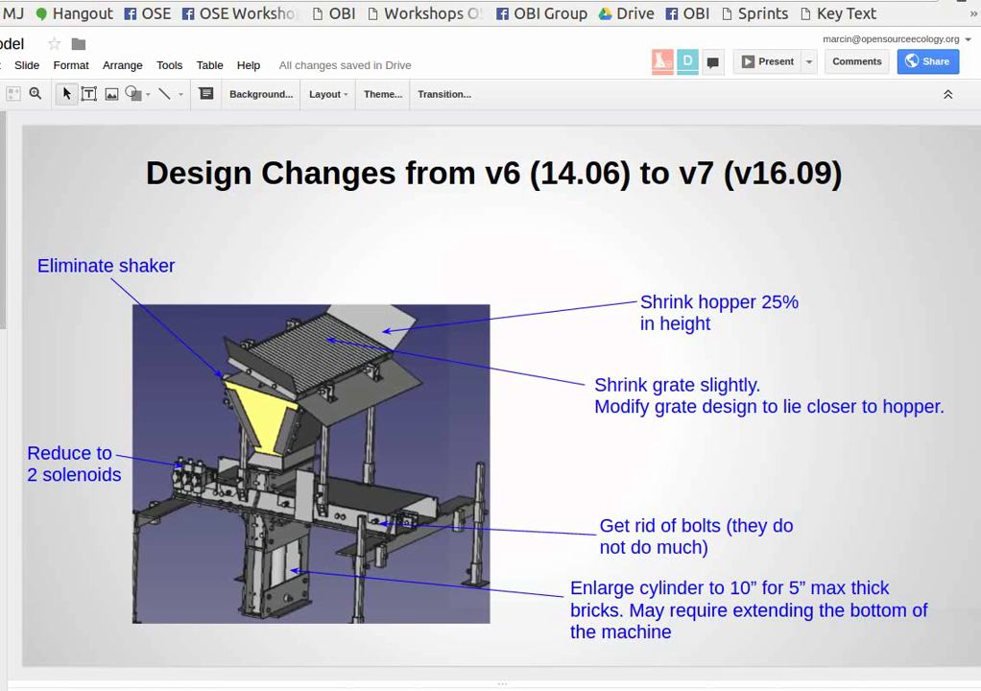
key("Page_Down")
- Look through the open wiki pages for CEB Press v16.09, Frontcover.dxf and CEBPressJuneGroup.fcstd, ending on the CEB Press CAD Design Sprint page
left_click(648, 2)
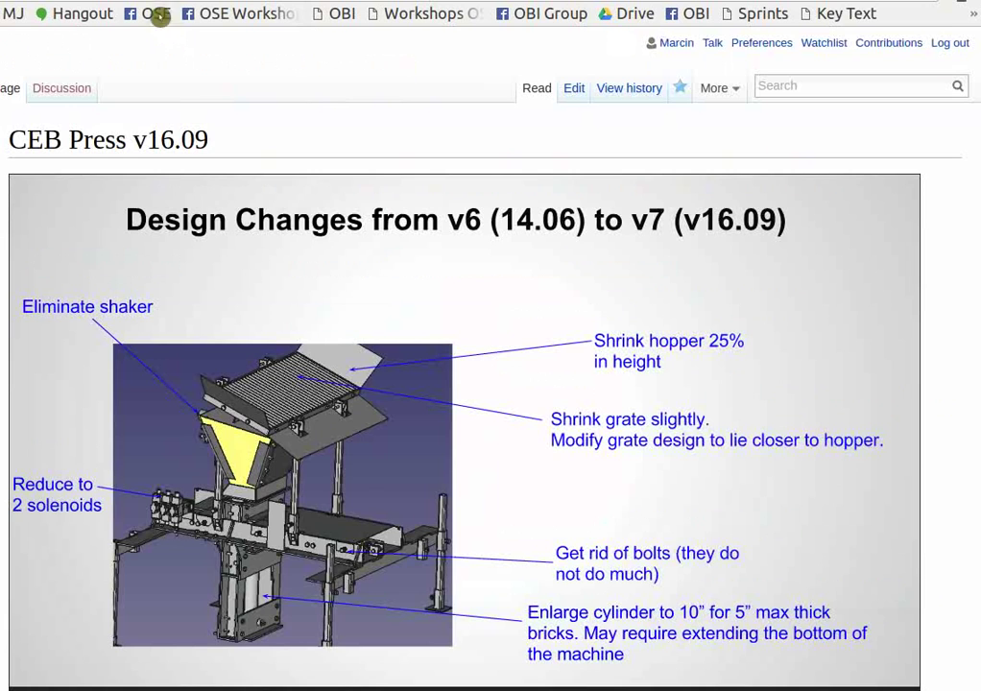
key("ctrl+Tab")
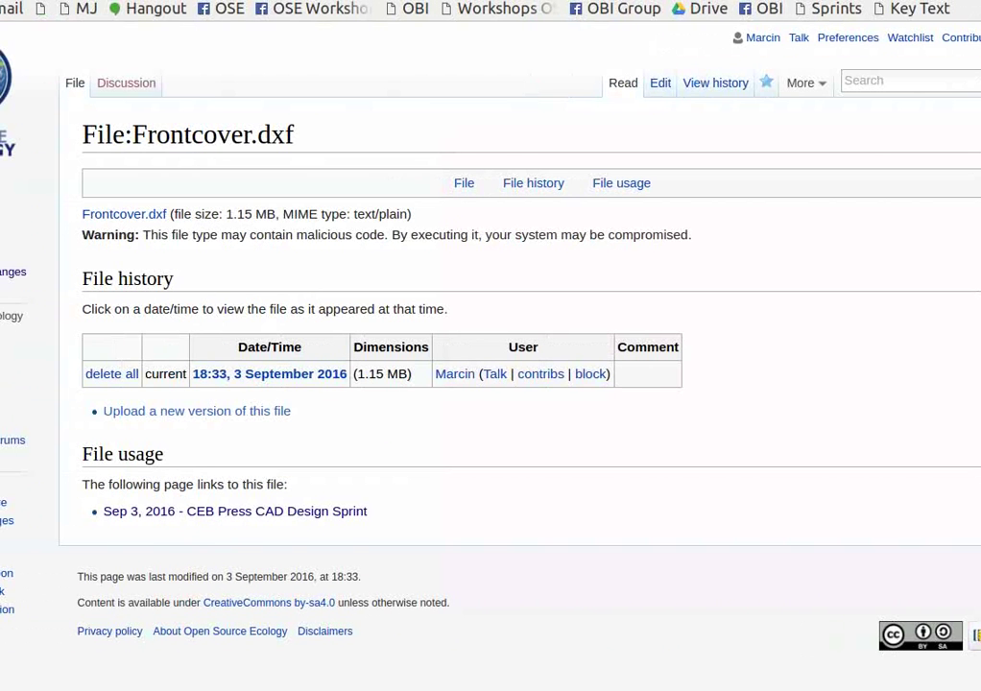
key("ctrl+Tab")
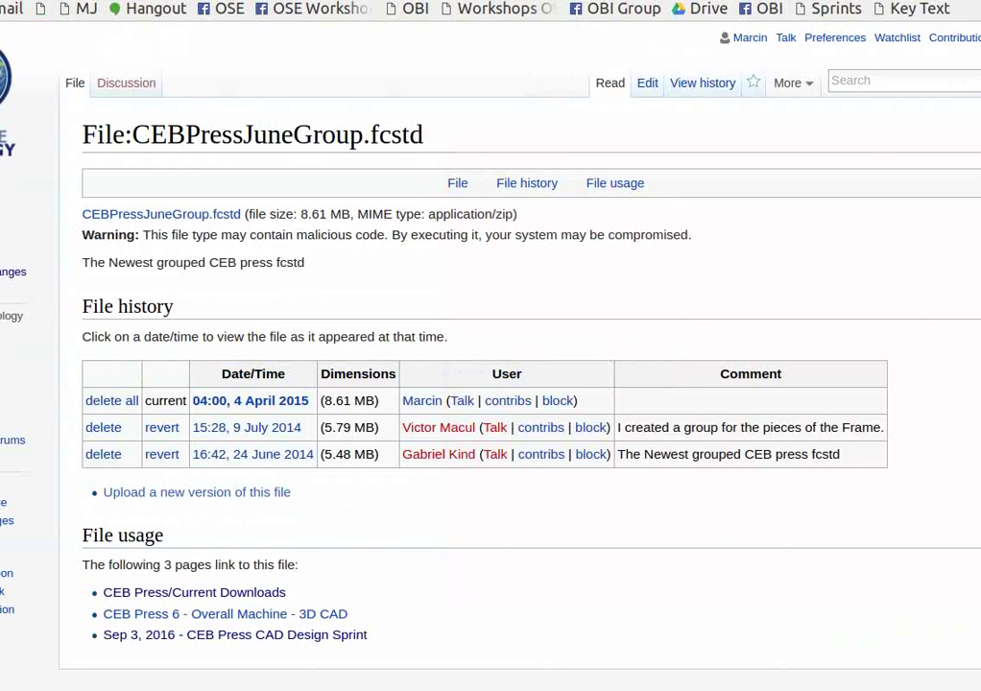
key("ctrl+shift+Tab")
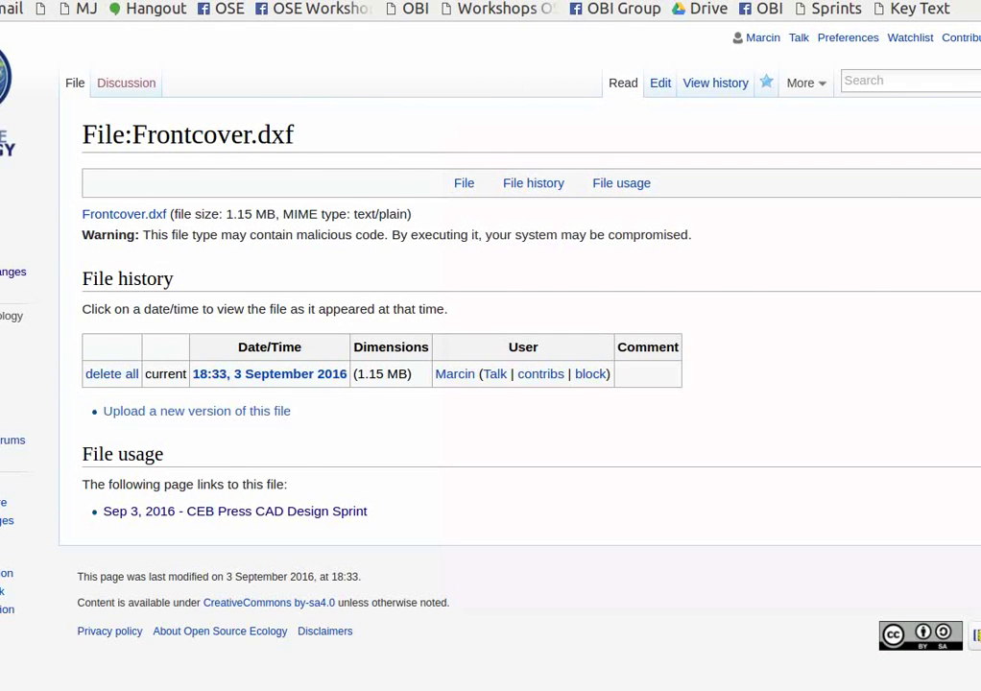
key("ctrl+Tab")
key("ctrl+Tab")
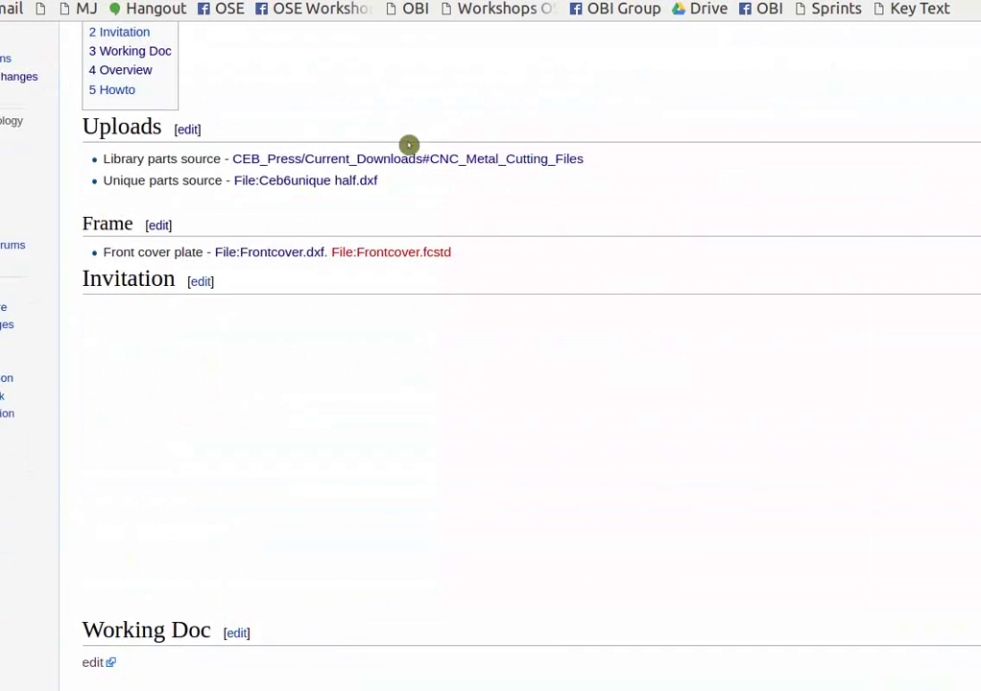
- Review the design sprint page's Howto section, highlighting the DXF download instruction, and highlight the File:Ceb6unique half.dxf link under Uploads
scroll(249, 176, "up", 3)
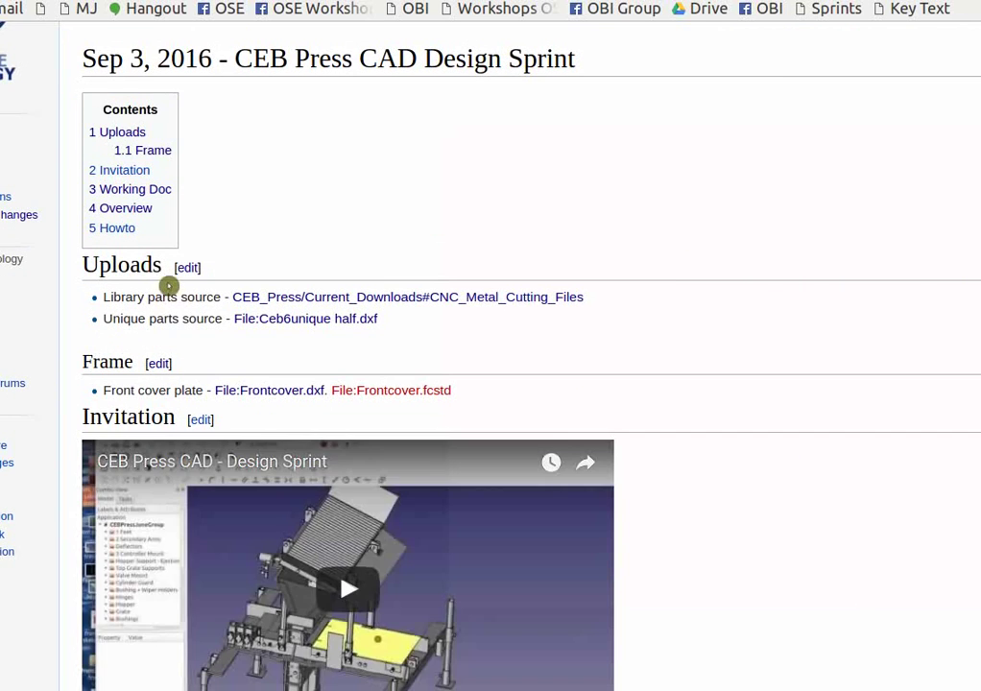
scroll(756, 355, "down", 4)
scroll(755, 355, "down", 15)
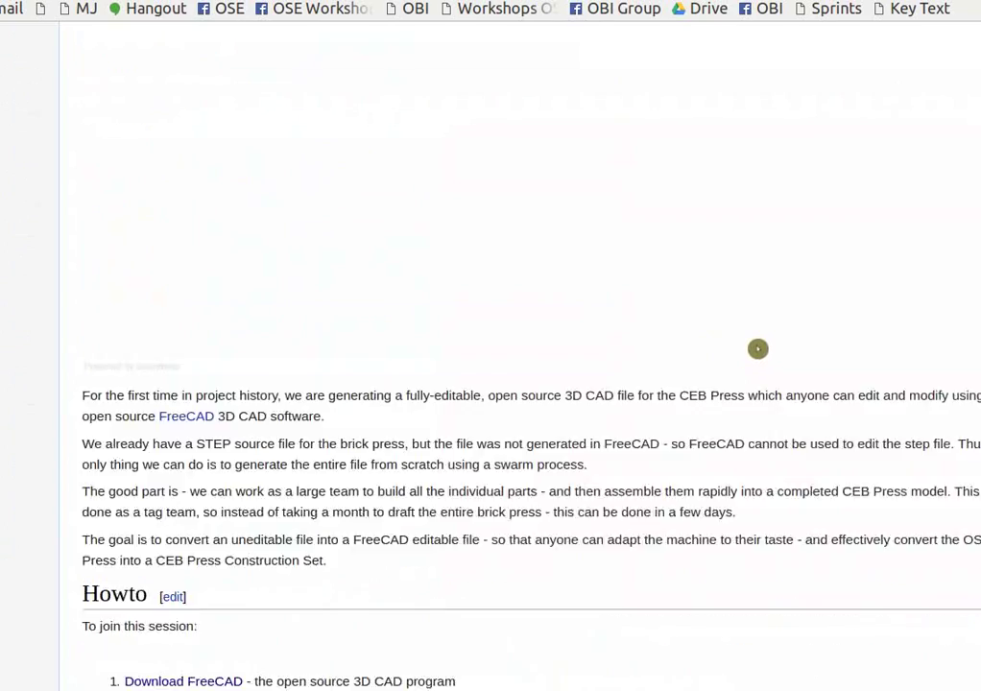
left_click_drag(64, 244, 154, 249)
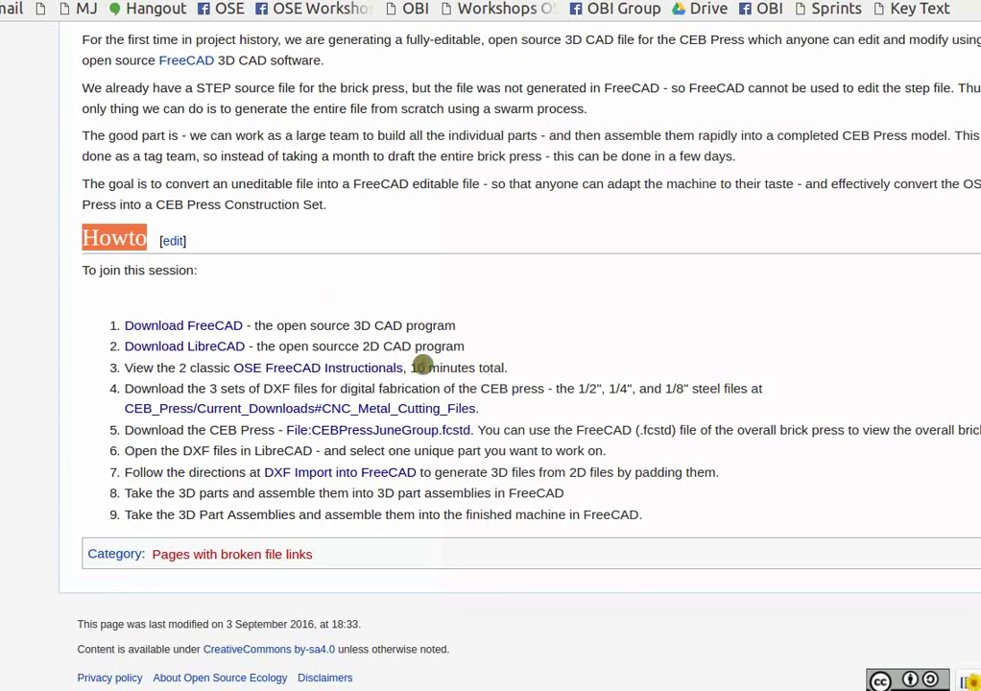
left_click_drag(176, 389, 377, 386)
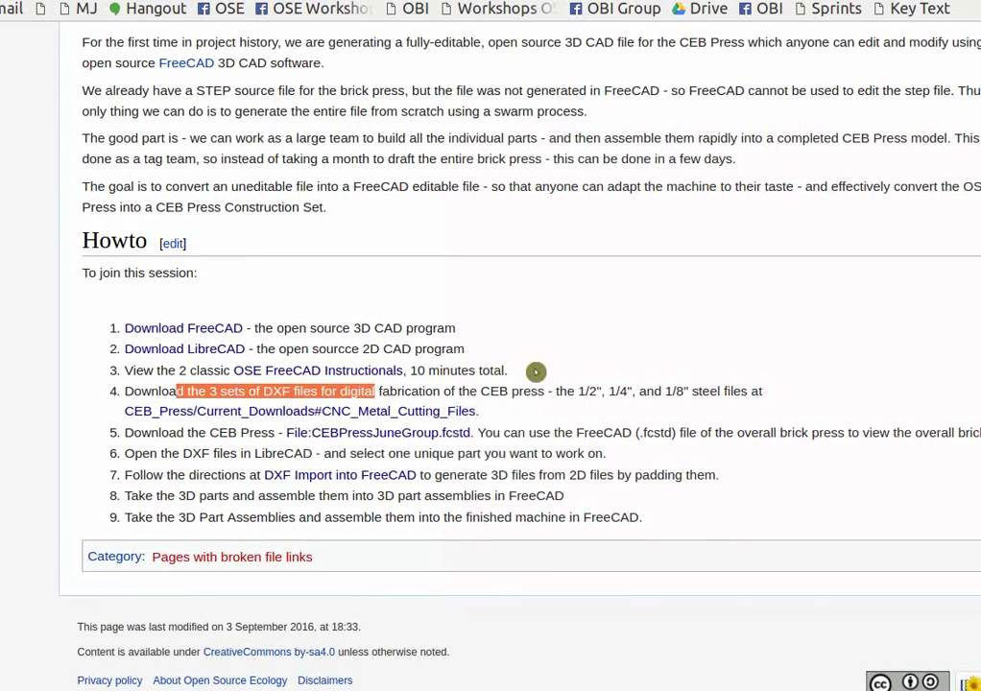
scroll(565, 313, "up", 15)
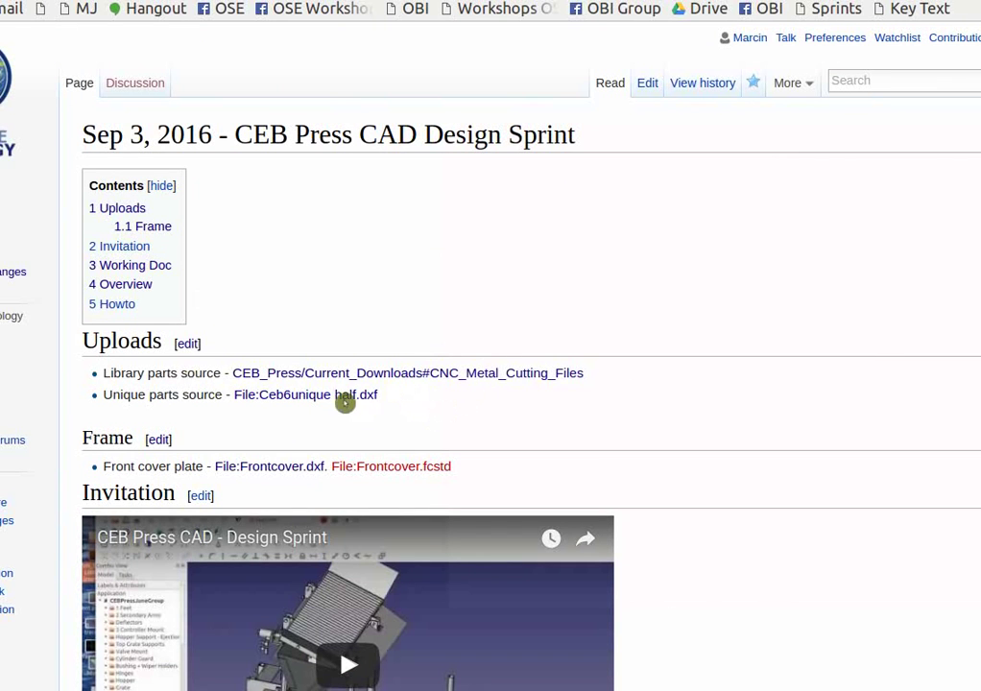
left_click_drag(404, 394, 235, 398)
- Switch to LibreCAD and look over the grate, frame and arm parts in the unique parts drawing
key("alt+Tab")
scroll(690, 318, "down", 5)
scroll(633, 335, "up", 2)
scroll(616, 338, "up", 3)
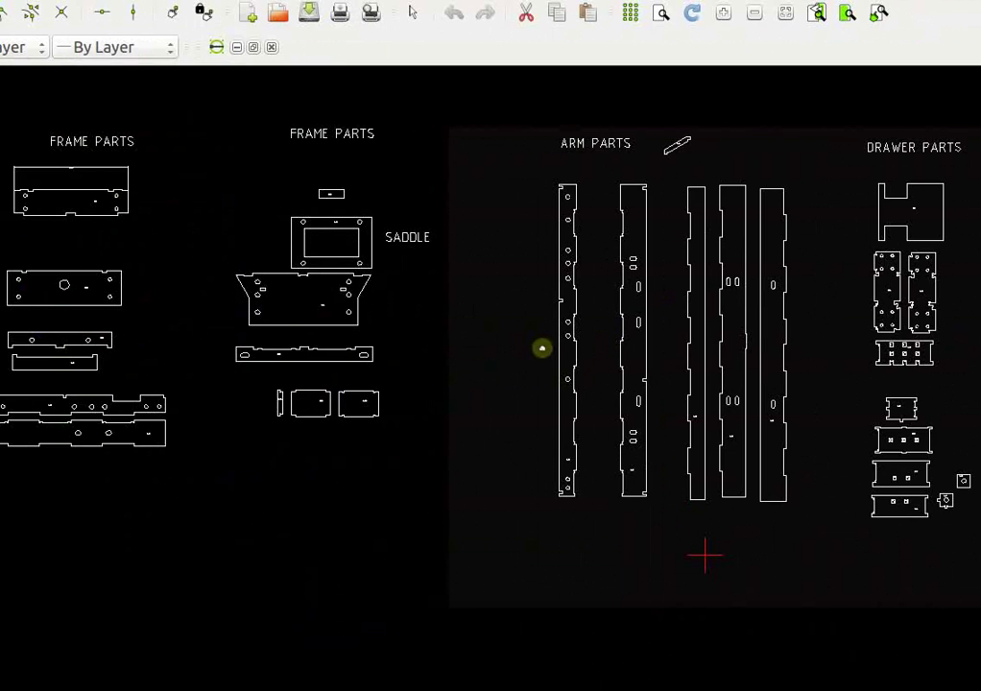
middle_click_drag(541, 349, 675, 341)
middle_click_drag(582, 350, 605, 355)
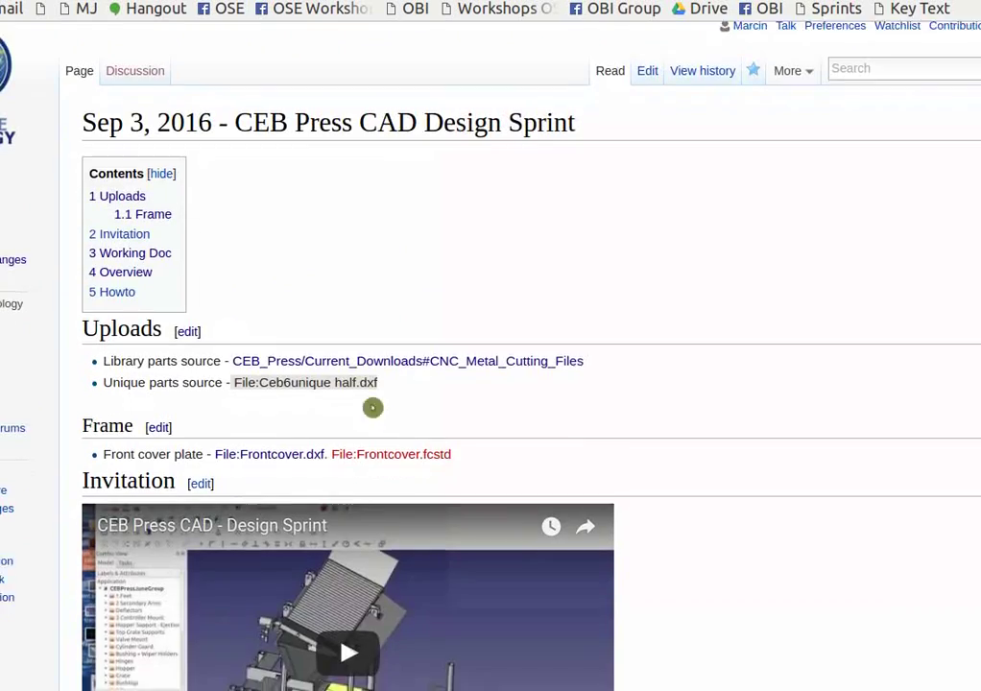
- Return to the wiki's Howto list and read the instruction for downloading CEBPressJuneGroup.fcstd, highlighting its text
scroll(372, 407, "down", 8)
scroll(45, 448, "down", 6)
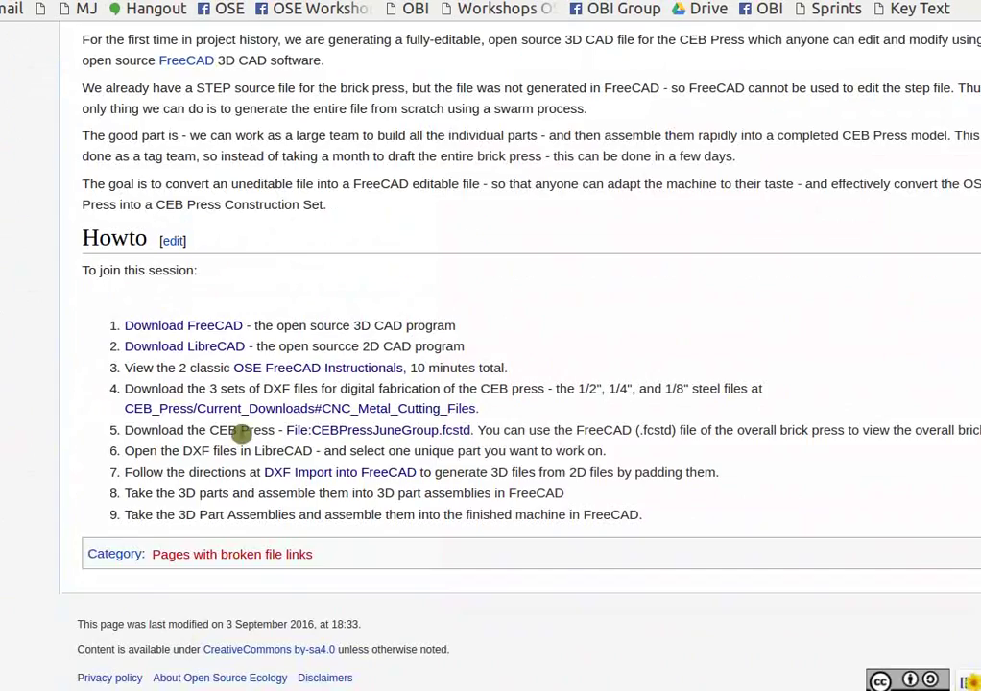
left_click_drag(248, 436, 270, 441)
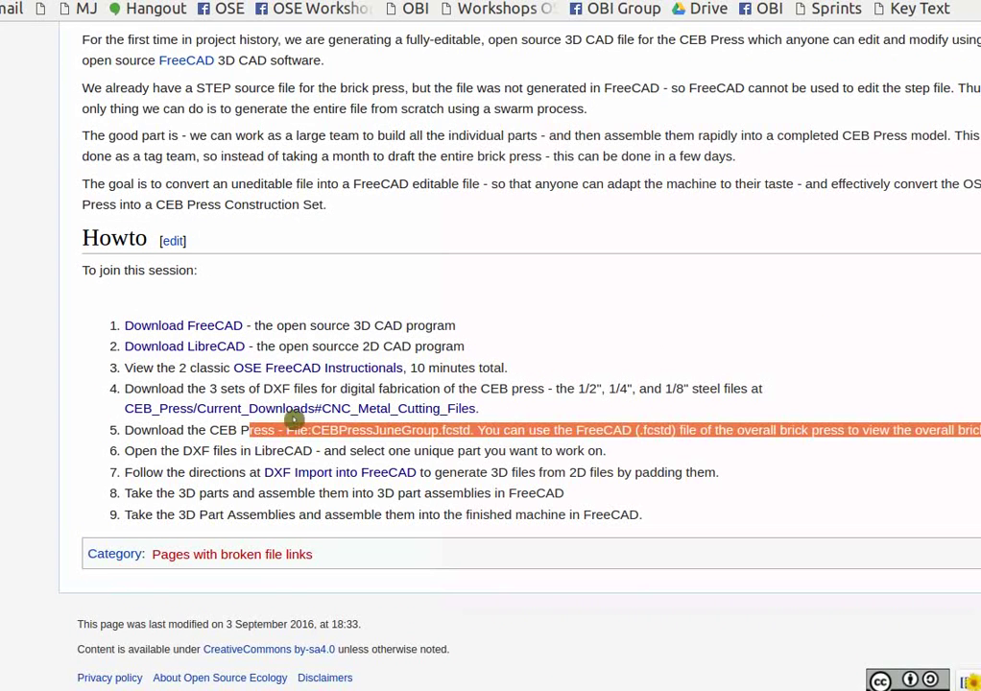
left_click(489, 466)
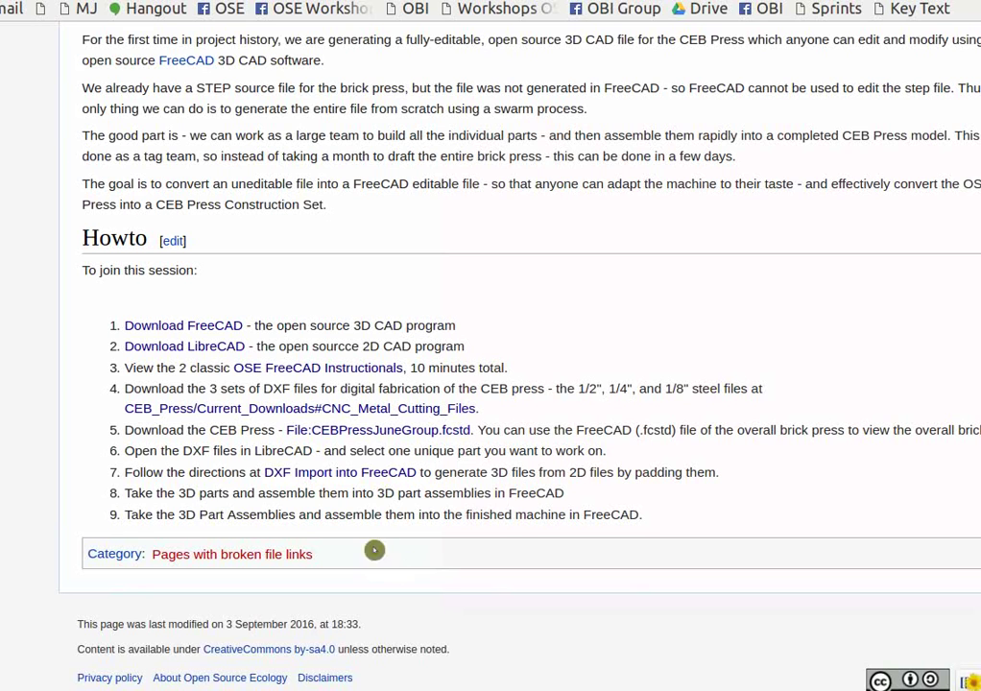
- Highlight the last two Howto instructions about assembling the 3D parts, and switch to the Role Assignment slide of the OSE CEB 5000 model presentation
left_click_drag(199, 493, 564, 494)
left_click_drag(215, 515, 643, 547)
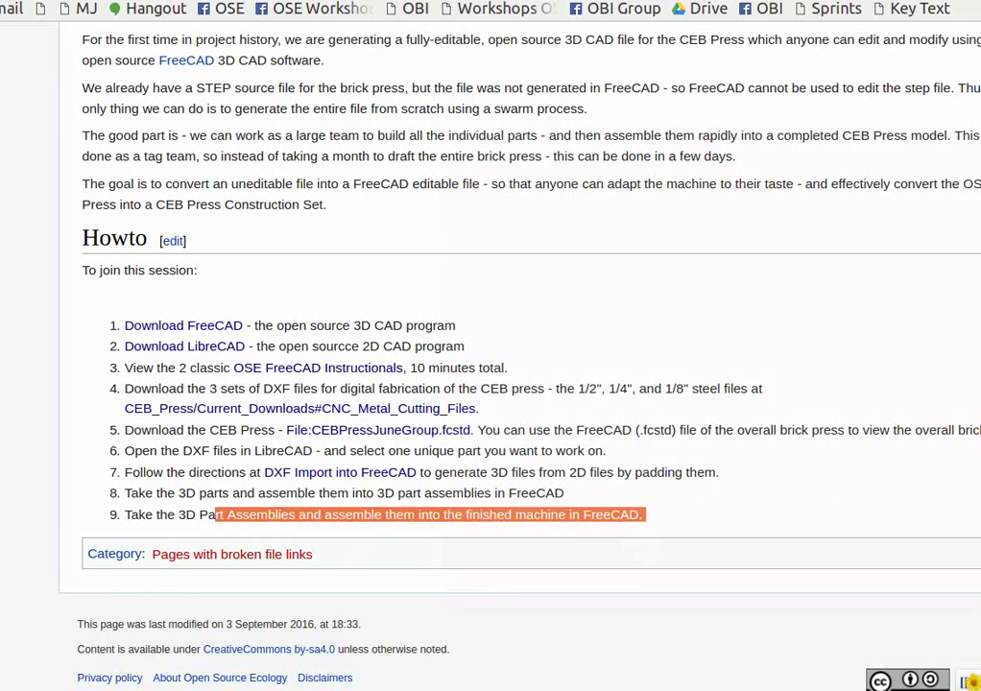
key("alt+Tab")
scroll(576, 160, "up", 5)
key("ctrl+Page_Up")
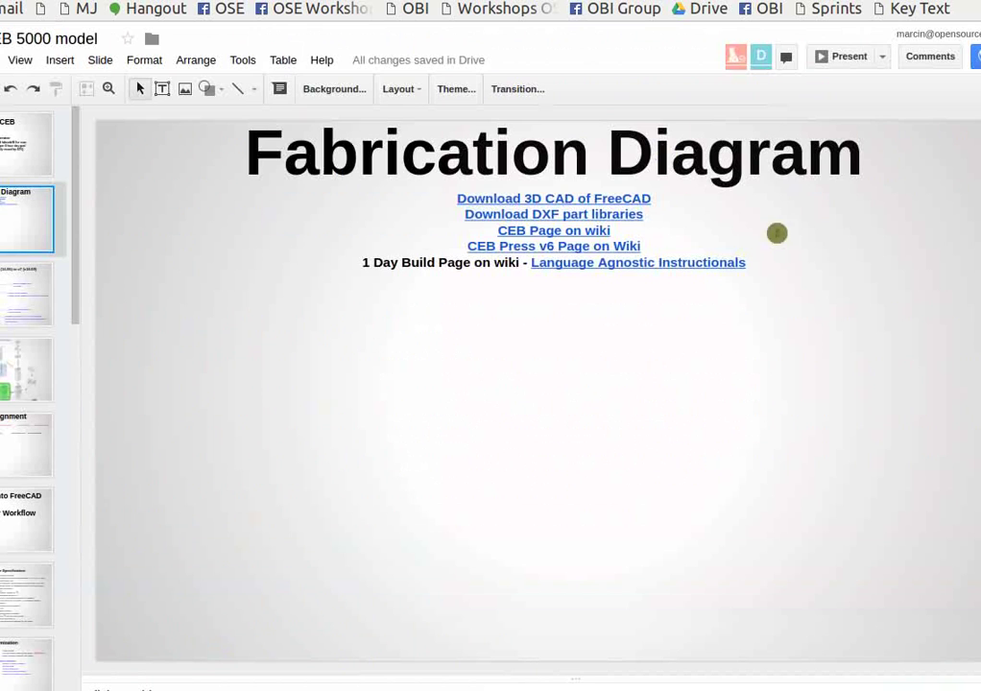
left_click(19, 456)
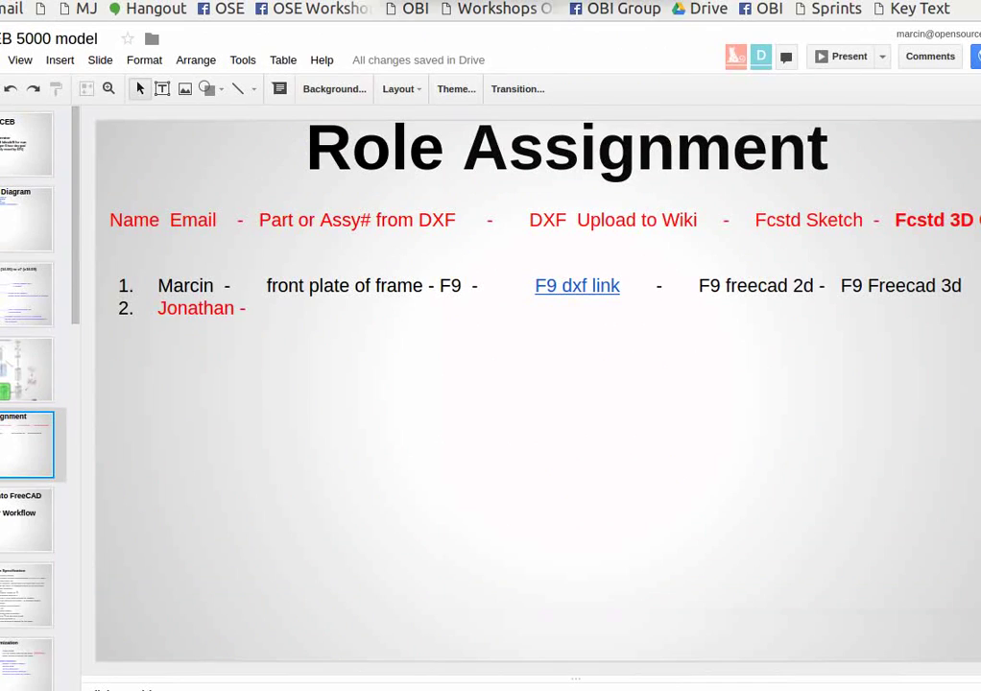
- Return to the design sprint wiki page and open the CEB Press Development Doc link in its embedded Working Doc
left_click(331, 1)
key("ctrl+Tab")
scroll(453, 210, "up", 15)
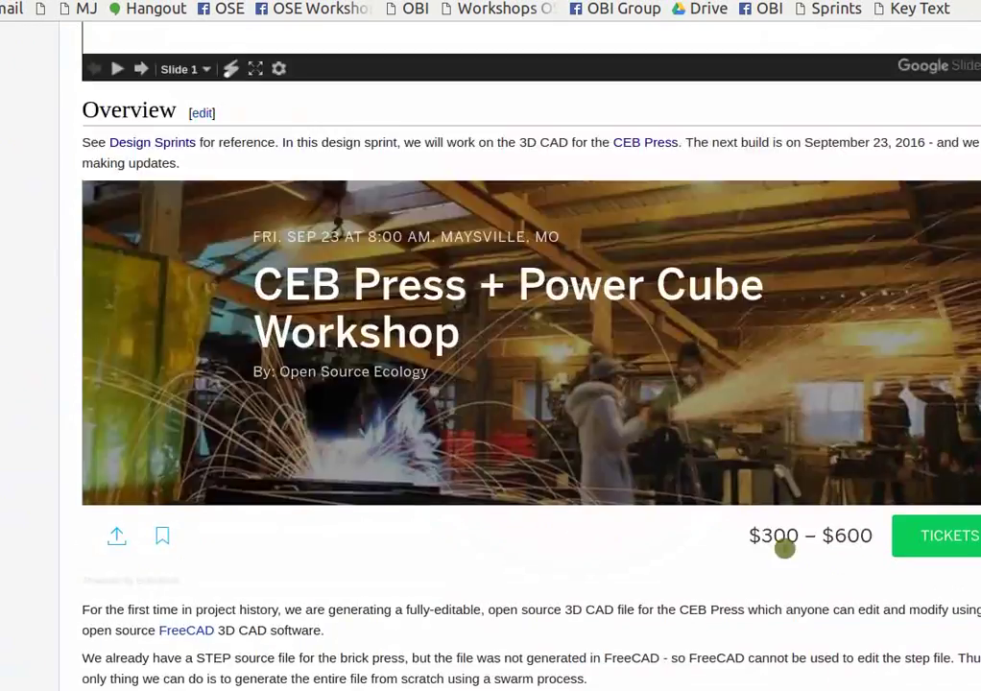
scroll(817, 247, "up", 3)
scroll(824, 252, "down", 13)
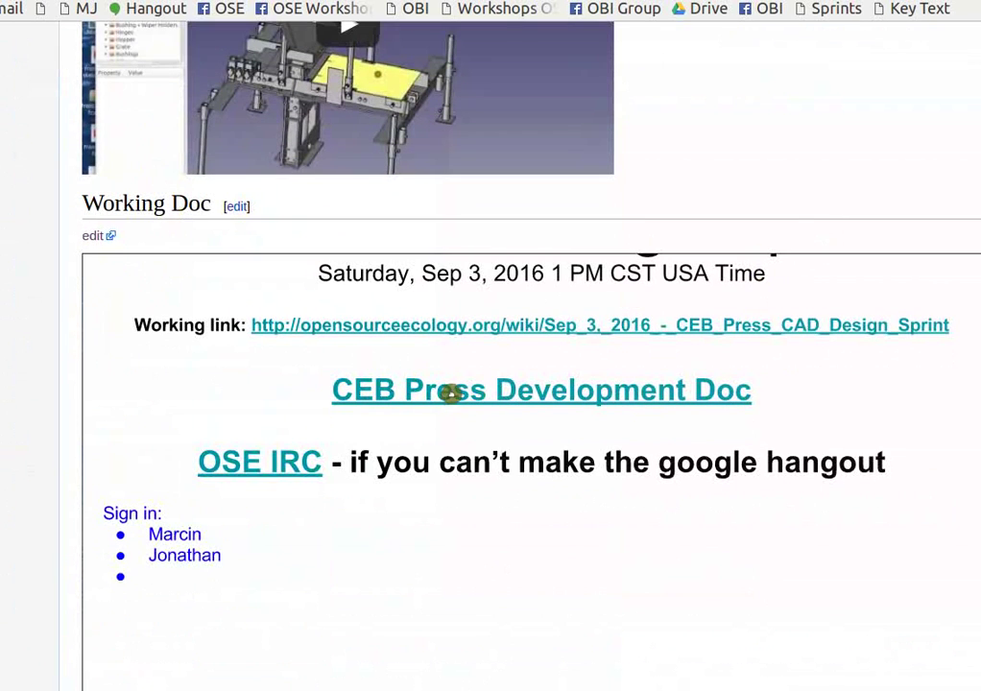
scroll(562, 370, "down", 1)
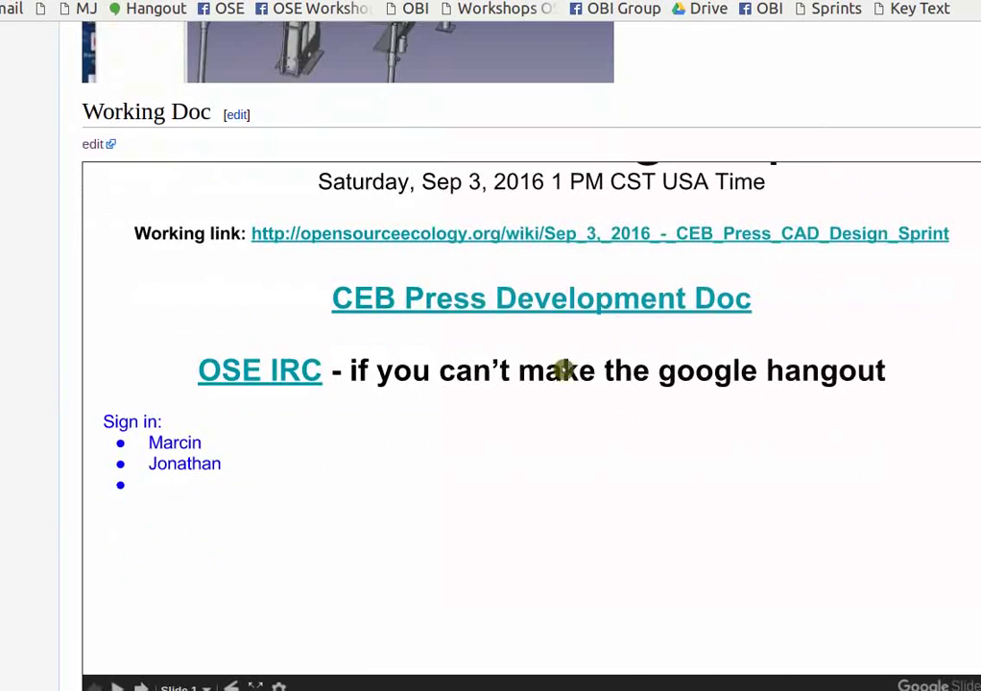
left_click(521, 303)
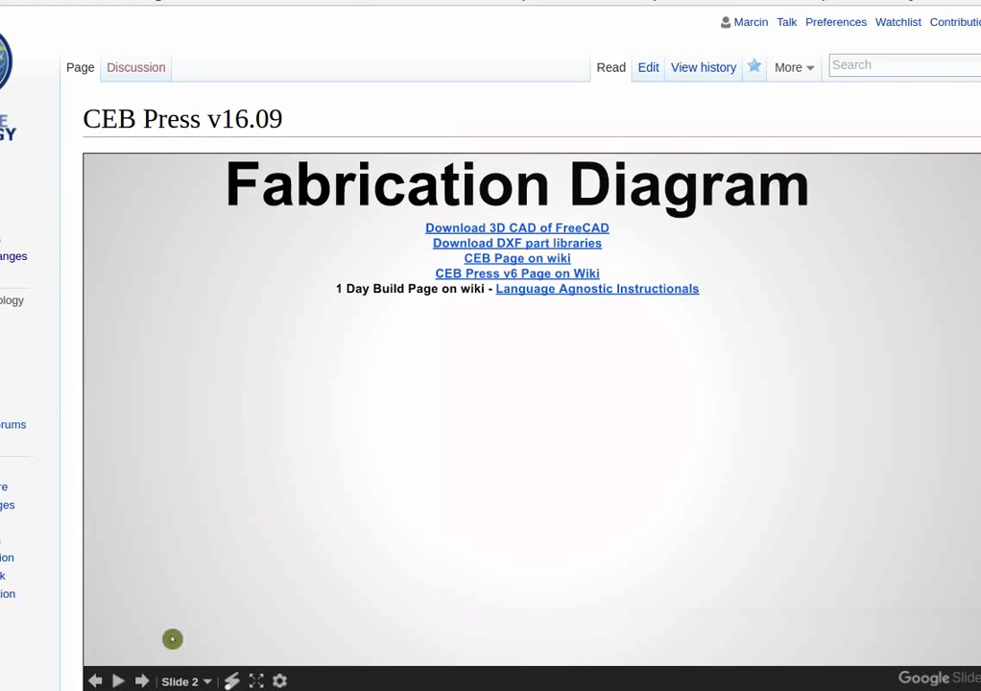
- Page through the embedded CEB Press v16.09 slides past the Frame Digital Fabrication Diagram to DXF Import into FreeCAD, and go back one slide
left_click(144, 681)
left_click(144, 680)
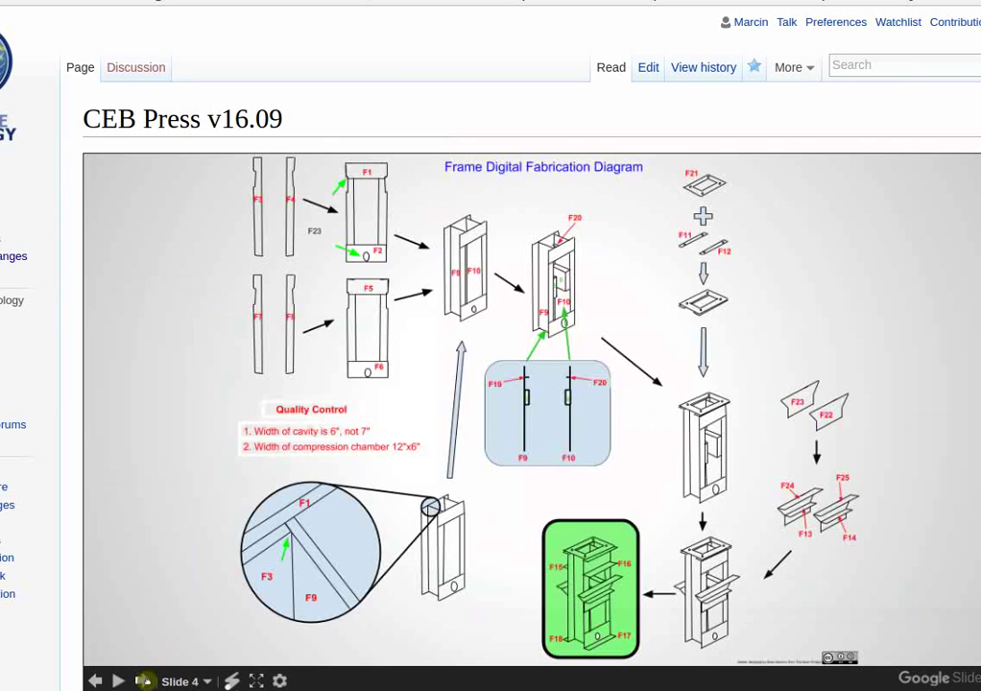
left_click(144, 681)
left_click(145, 681)
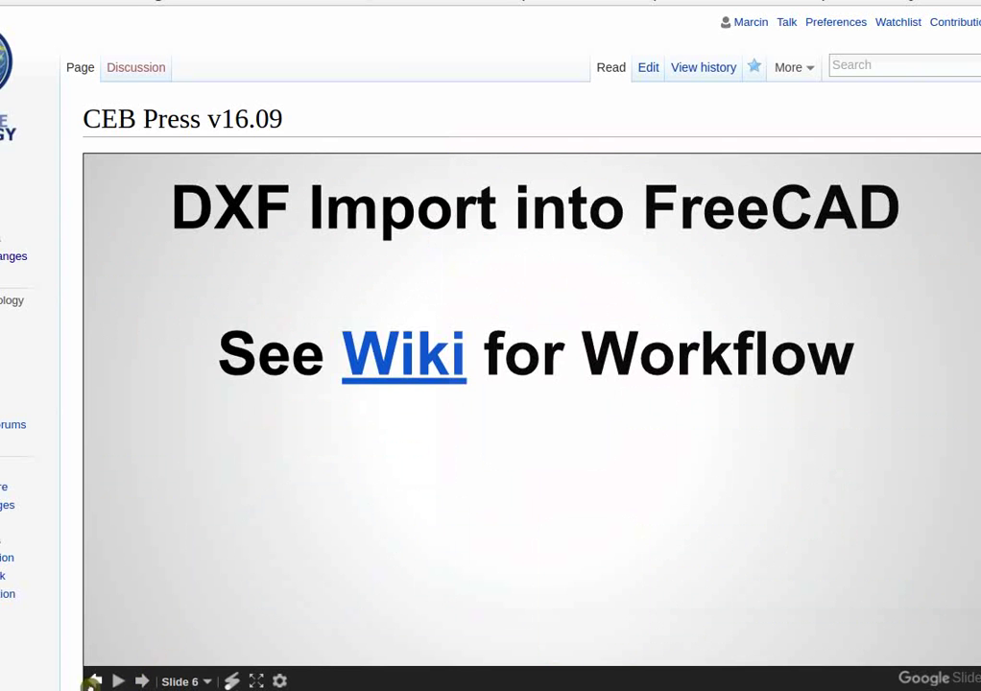
left_click(93, 681)
- Change the public access permission of the CEB Press CAD Design Sprint presentation in its advanced sharing settings, and save it
left_click(19, 2)
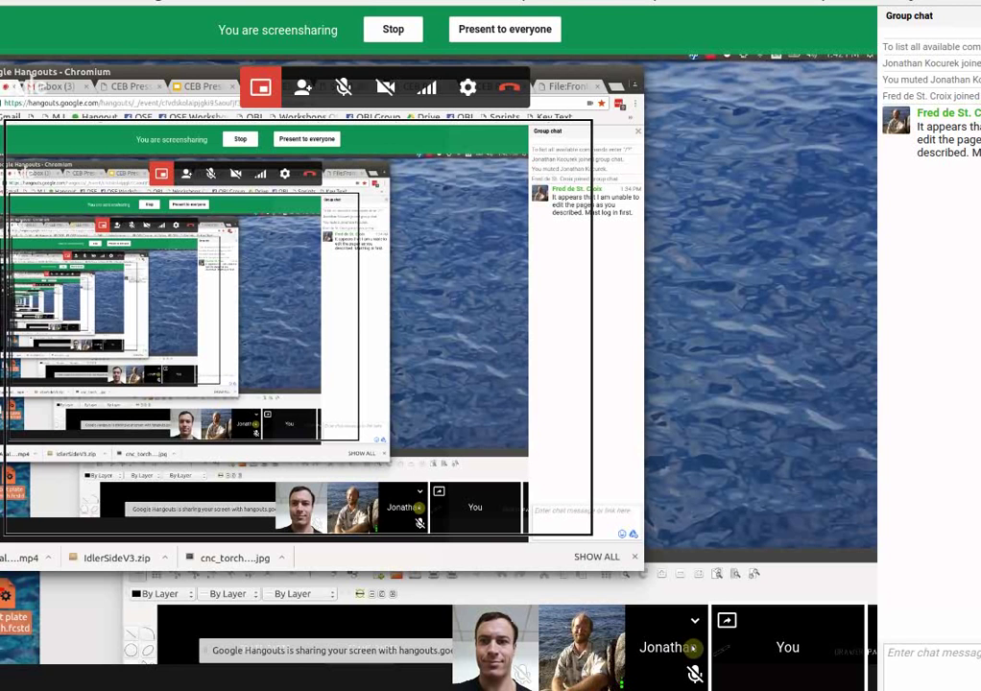
left_click(316, 2)
left_click(976, 41)
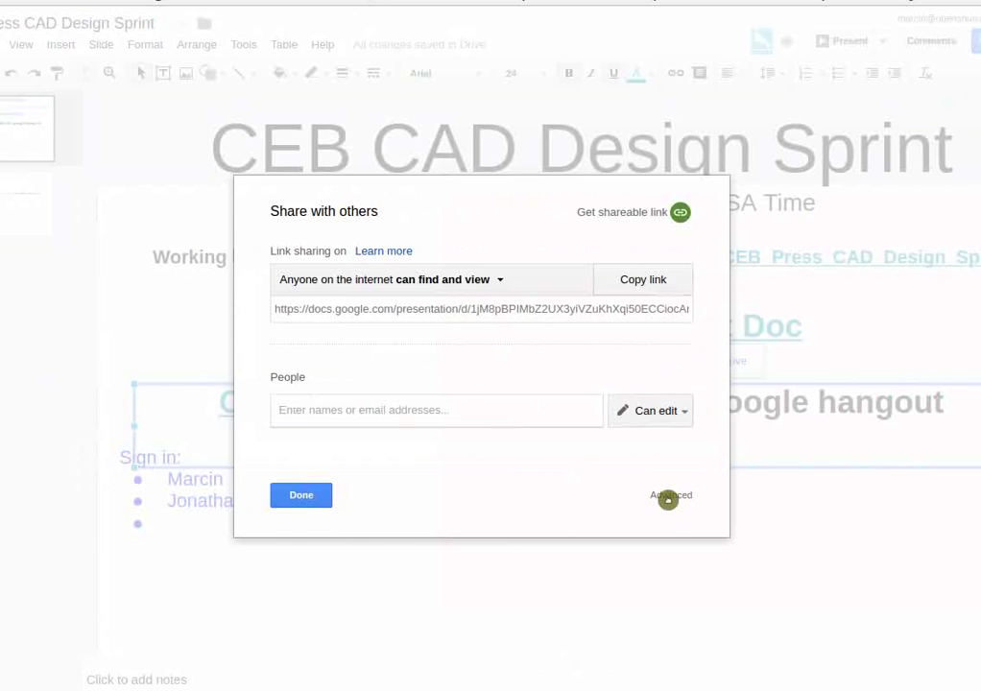
left_click(669, 495)
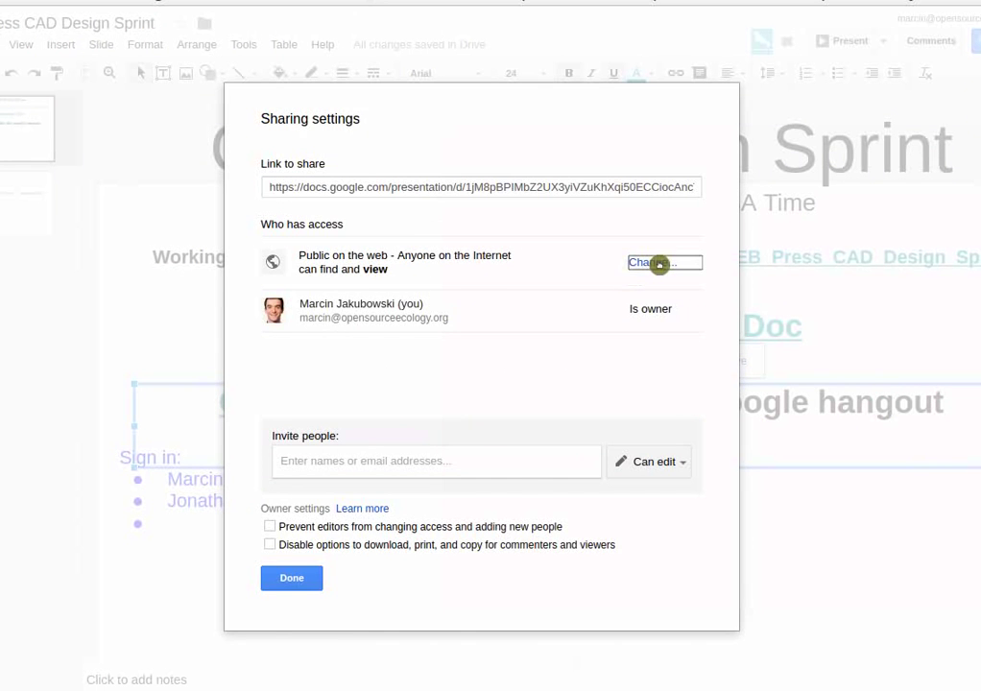
left_click(661, 265)
left_click(538, 457)
left_click(536, 489)
left_click(326, 533)
left_click(297, 579)
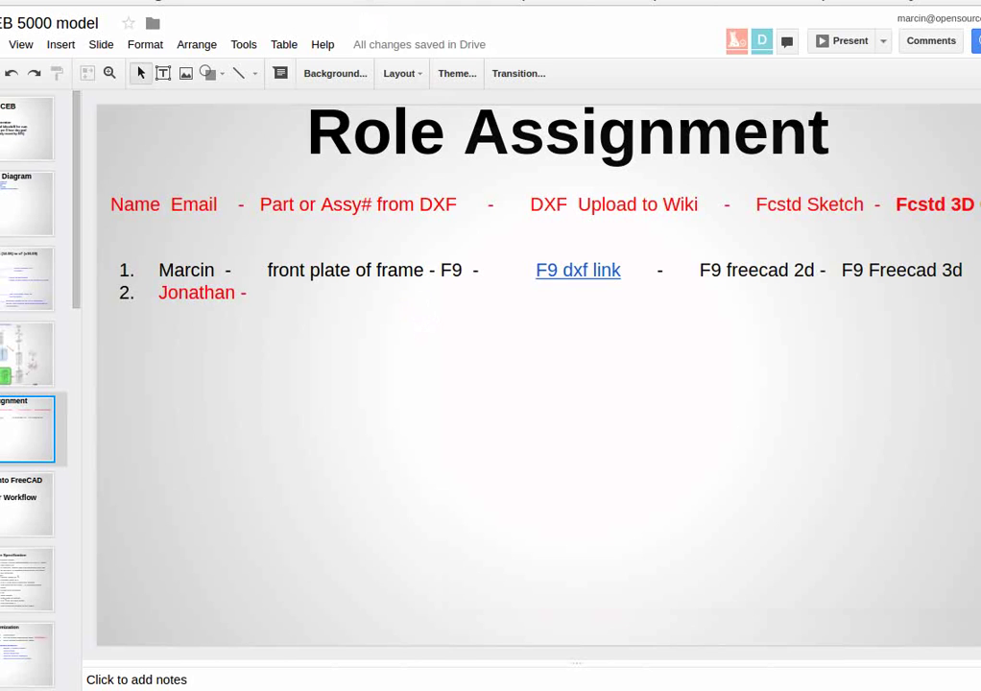
- Highlight the second participant's entry on the Role Assignment slide of the OSE CEB 5000 model presentation
left_click(358, 294)
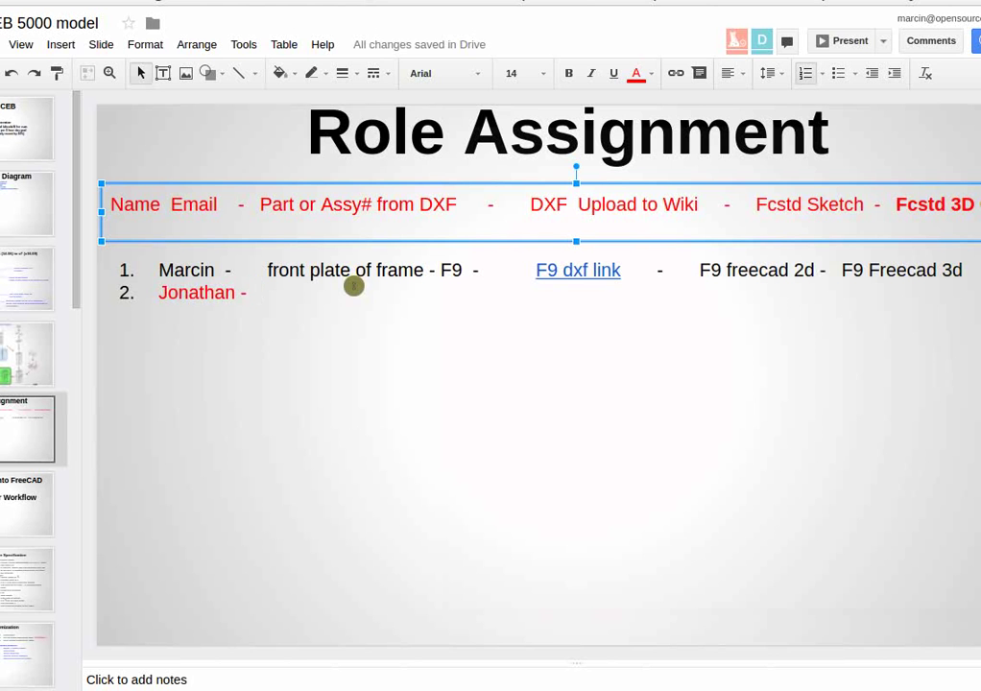
key("alt+Tab")
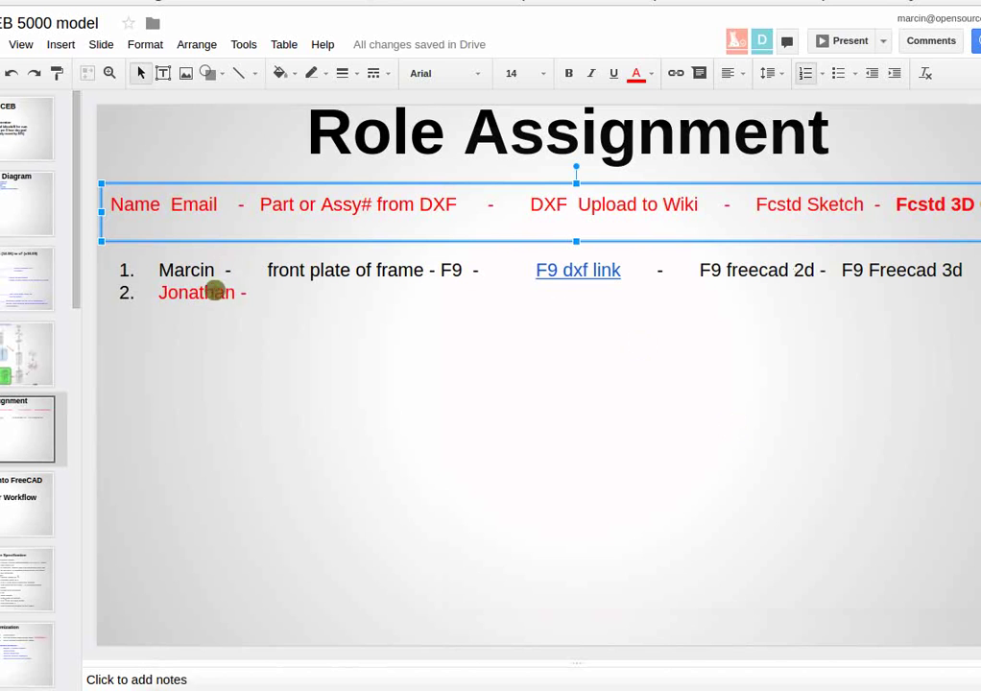
triple_click(213, 291)
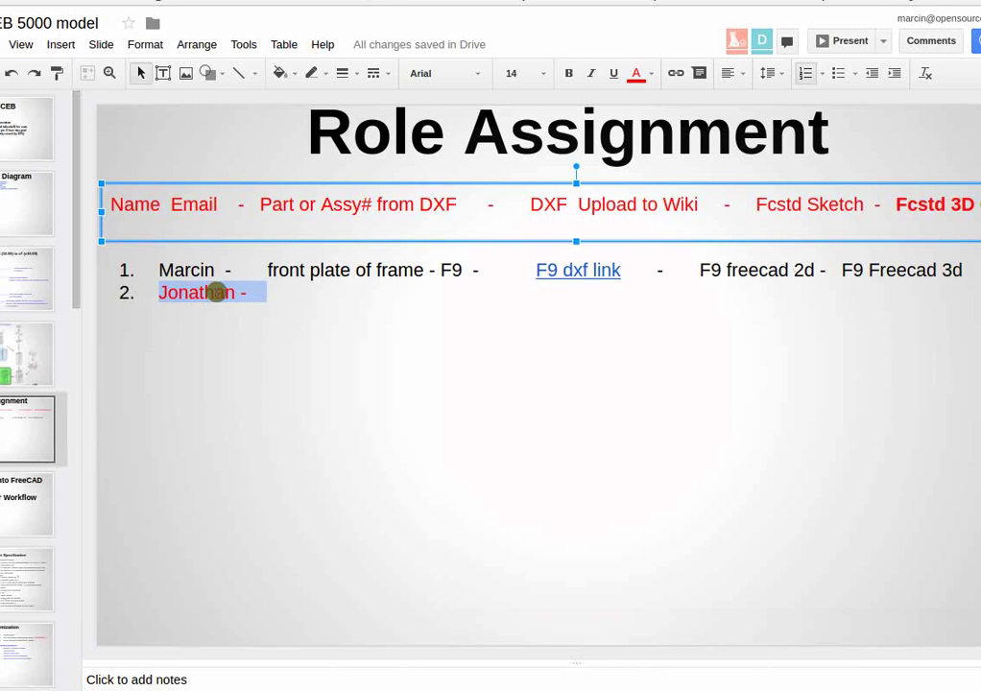
- Switch to LibreCAD and examine the part labelled L-F8 in the unique parts drawing
key("alt+Tab")
scroll(749, 459, "up", 2)
scroll(709, 441, "up", 10)
scroll(577, 417, "down", 3)
scroll(577, 417, "down", 3)
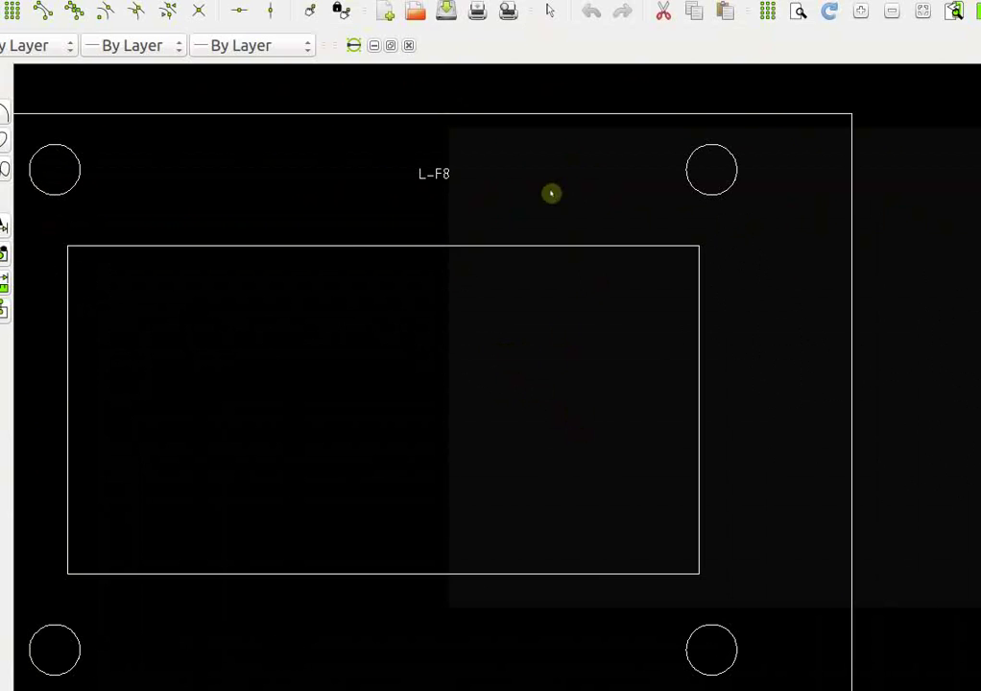
- On the Role Assignment slide, trim the trailing spaces after the second participant's entry and move the title box slightly up and left
key("alt+Tab")
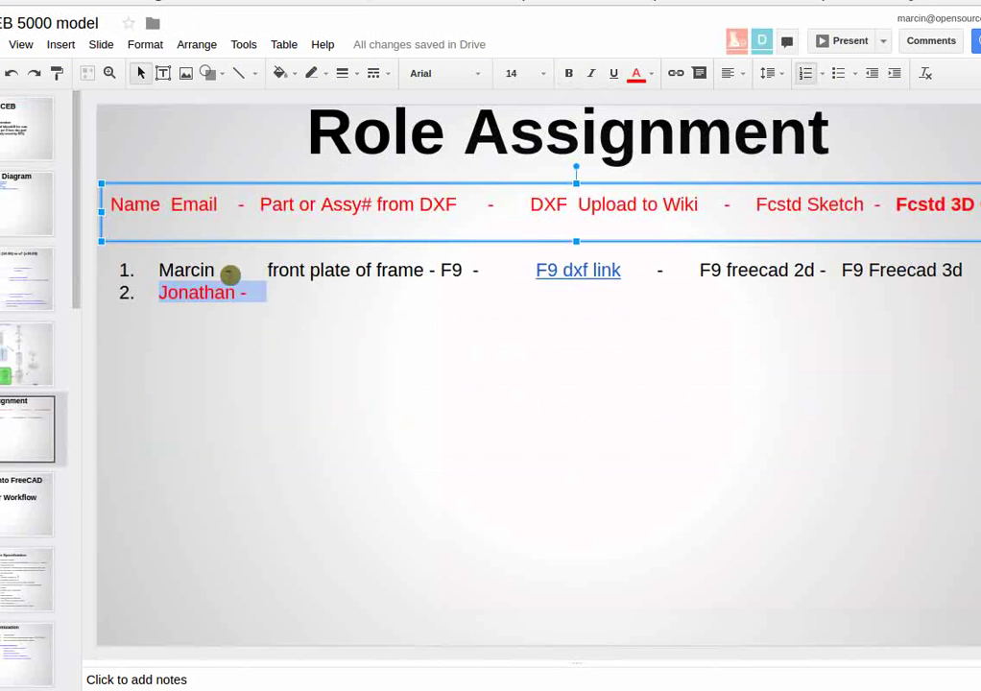
left_click(258, 290)
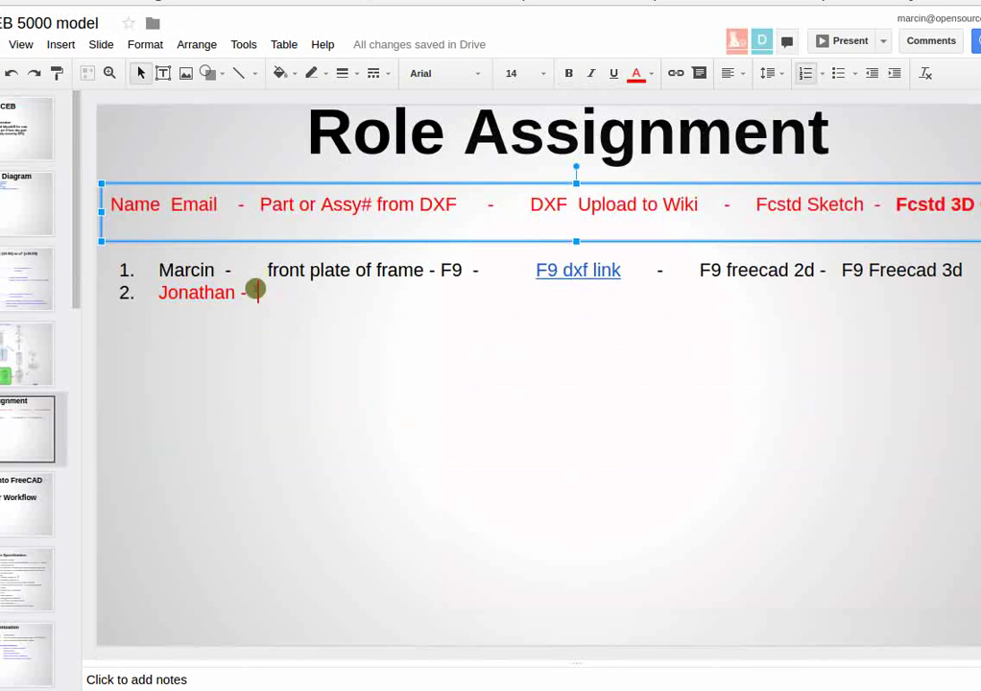
double_click(480, 146)
left_click(264, 293)
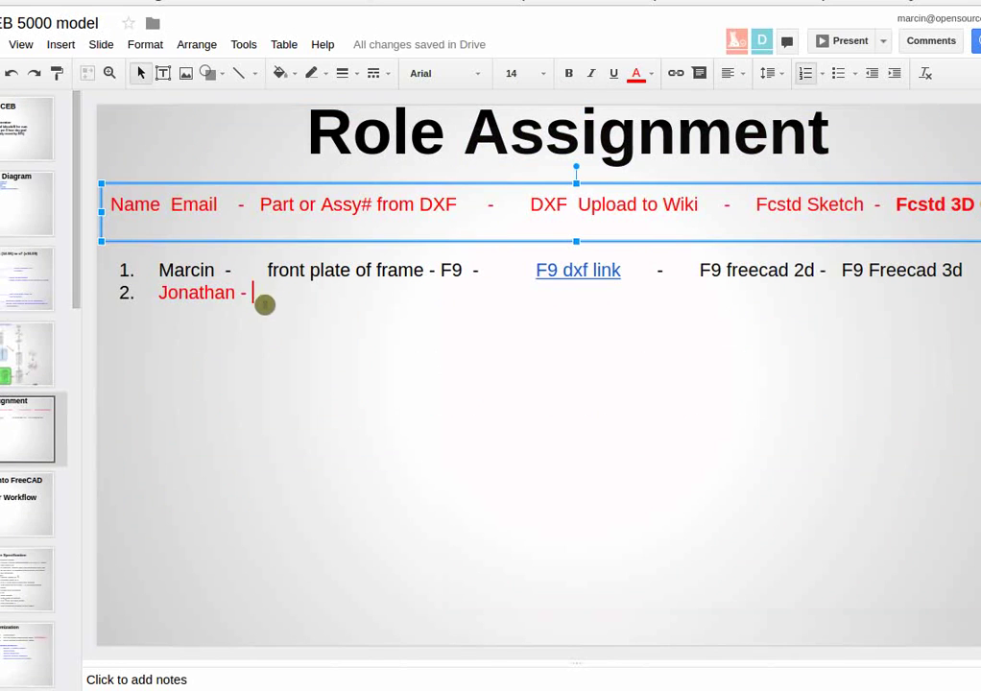
key("BackSpace")
key("BackSpace")
left_click_drag(307, 139, 778, 144)
left_click_drag(728, 117, 231, 107)
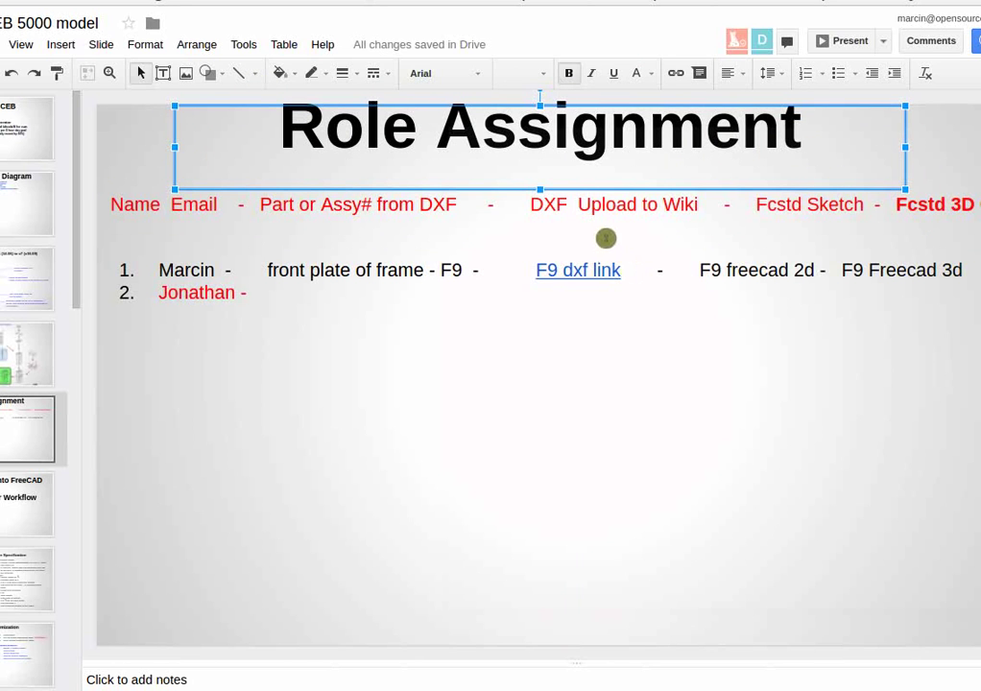
- Inspect the F9 dxf link's target on the Role Assignment slide, and highlight the matching DXF upload and Fcstd Sketch headings
left_click(581, 270)
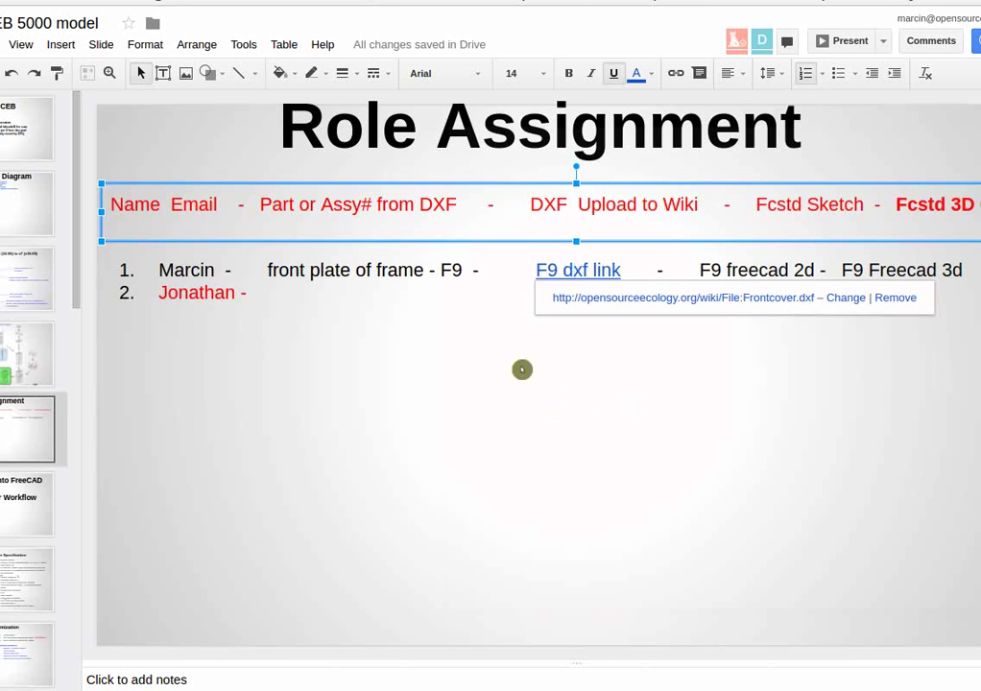
triple_click(379, 269)
left_click(674, 296)
left_click_drag(526, 271, 628, 273)
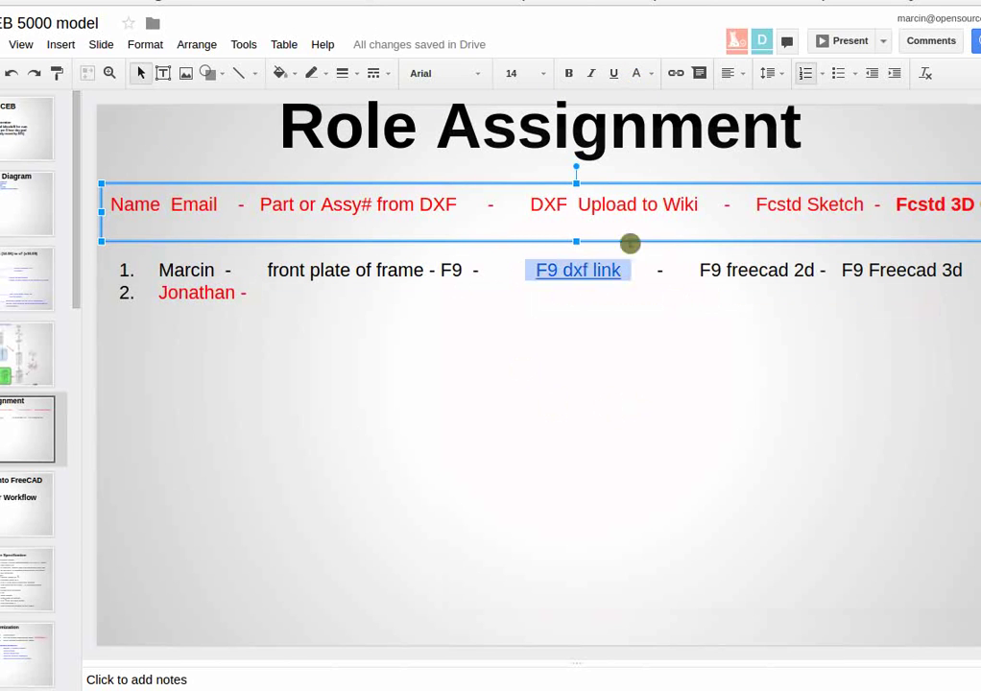
triple_click(626, 206)
double_click(827, 204)
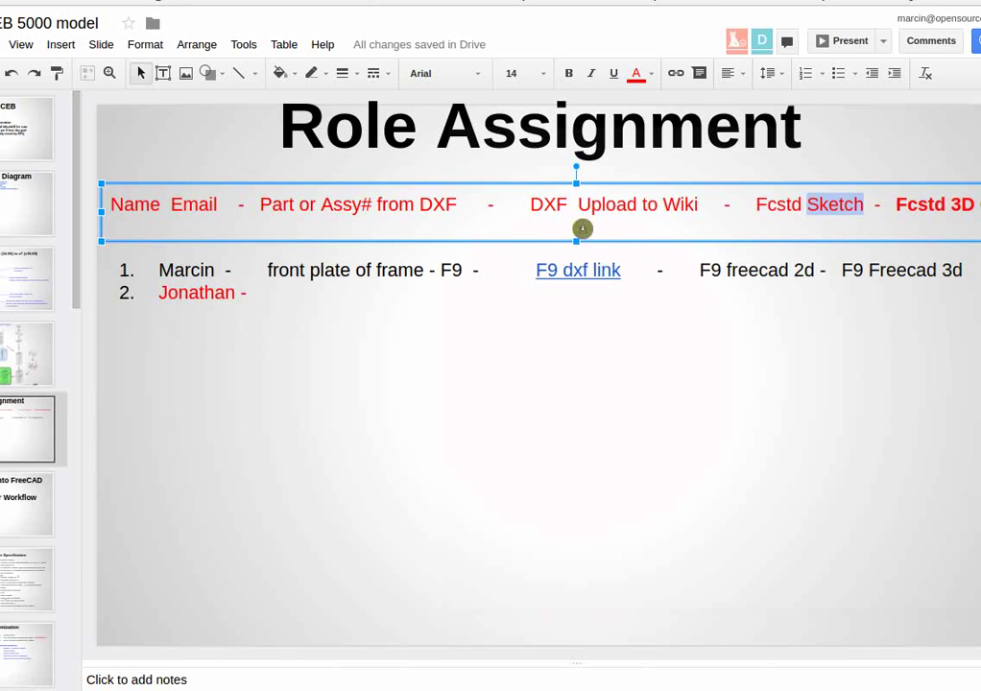
- Return to the CEB Press CAD Design Sprint wiki page, open its Frame section for editing, and switch to the Hangouts call
left_click(480, 2)
scroll(350, 249, "up", 10)
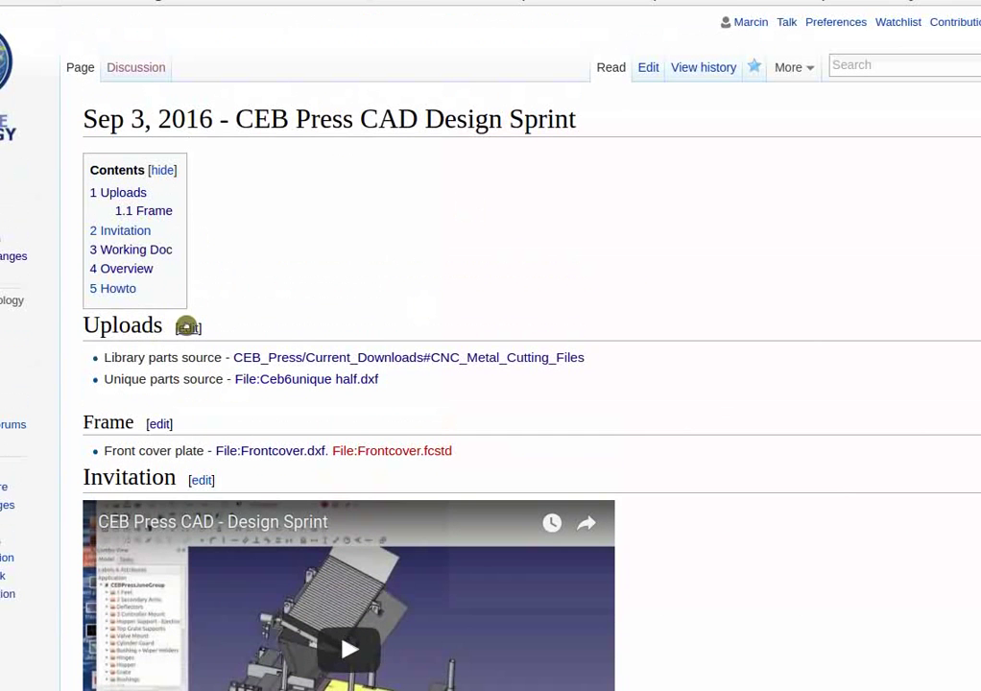
left_click(159, 423)
key("ctrl+Tab")
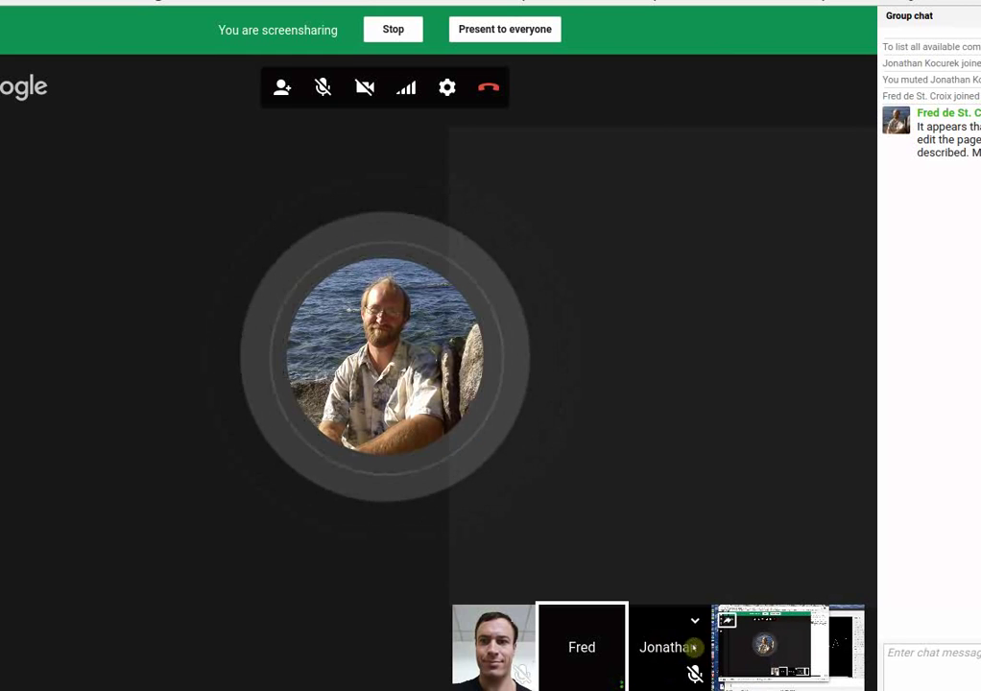
- Open the OSE CEB 5000 model access request in the mail inbox, and switch to the wiki's CEB Press/Current Downloads page
key("alt+Tab")
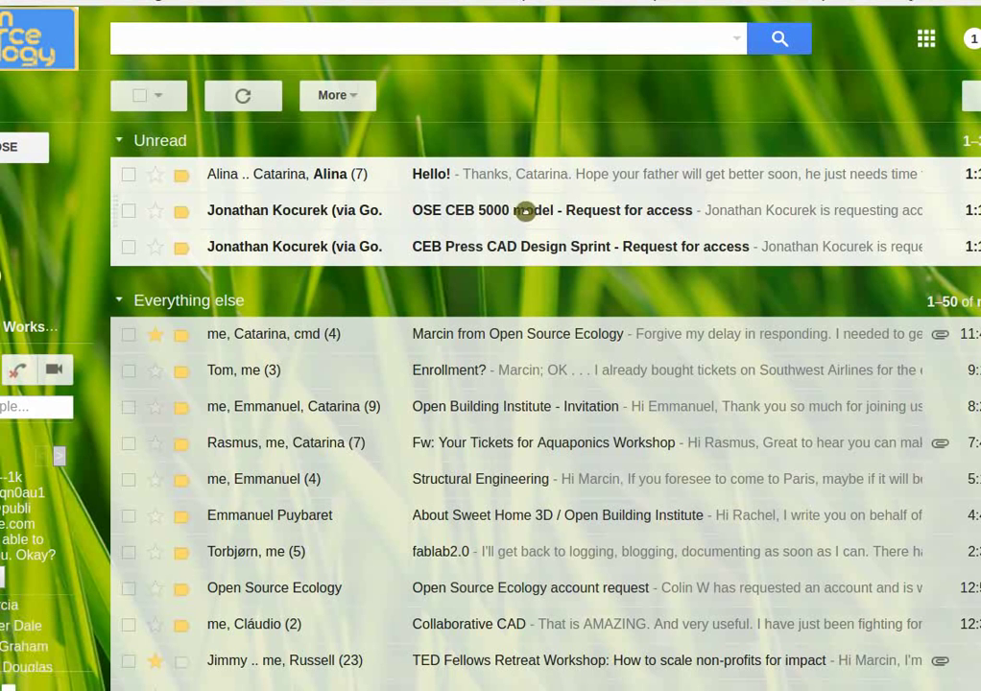
left_click(523, 214)
key("alt+Tab")
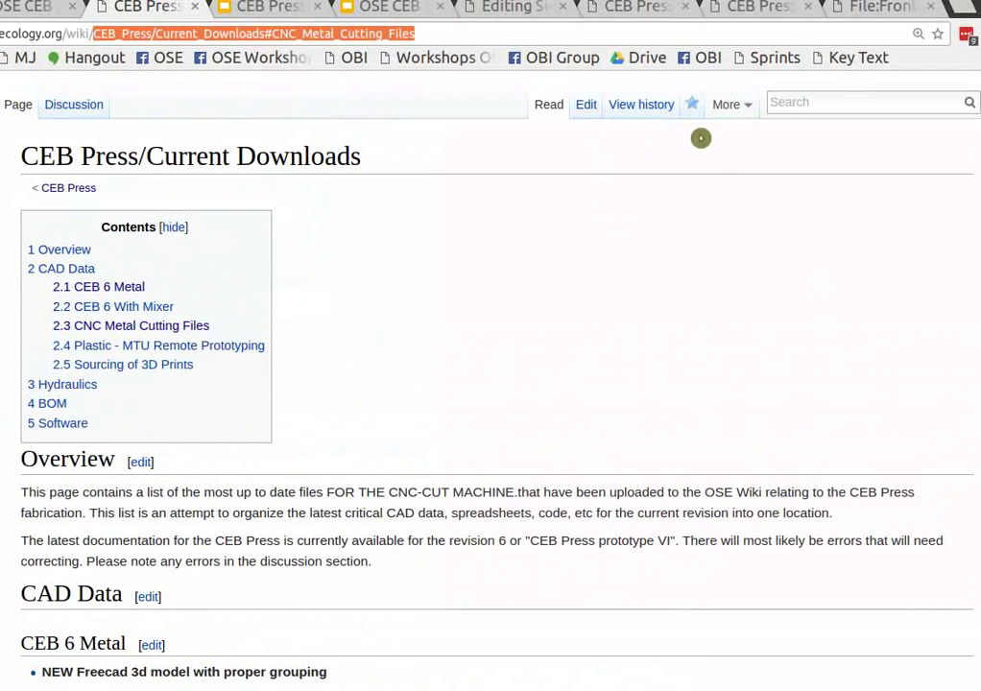
- Log out of the wiki and open the Request account form, looking at the Create account page on the way
scroll(730, 140, "up", 1)
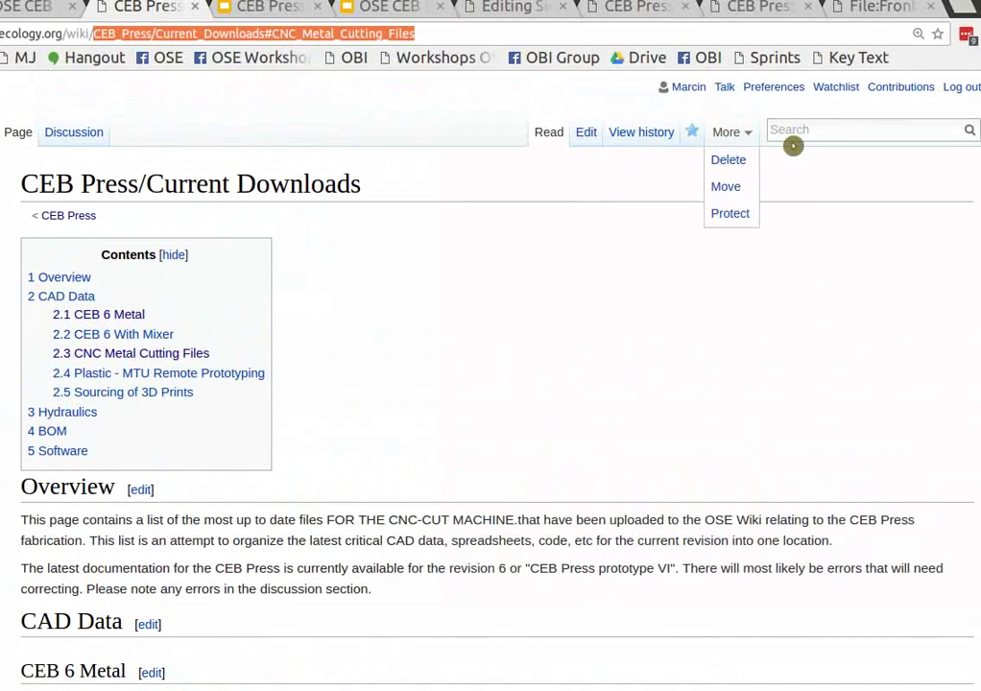
left_click(962, 87)
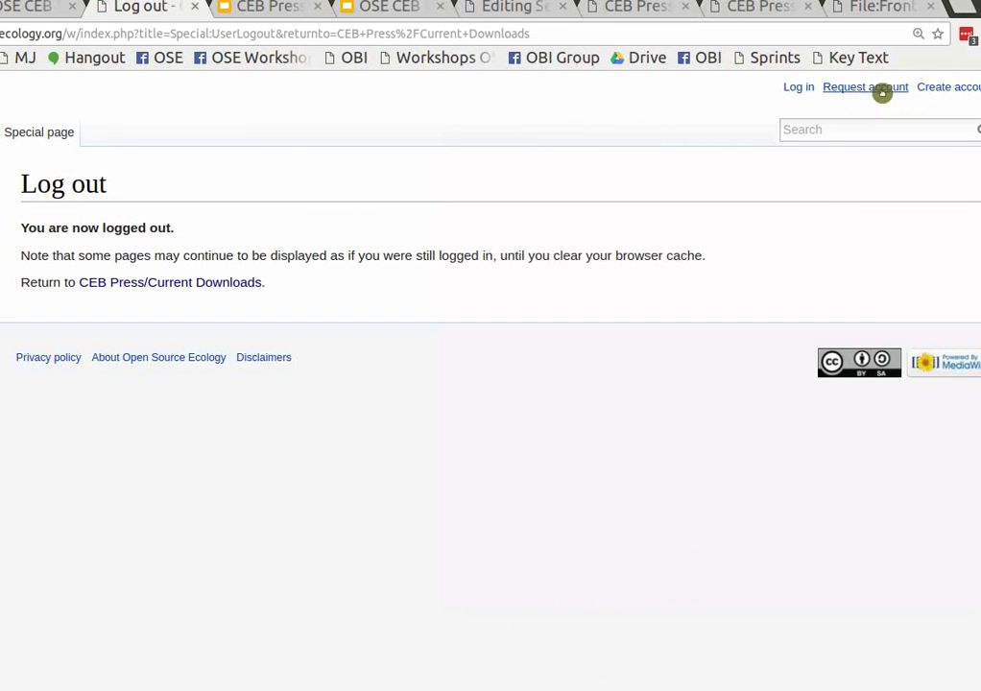
left_click(935, 97)
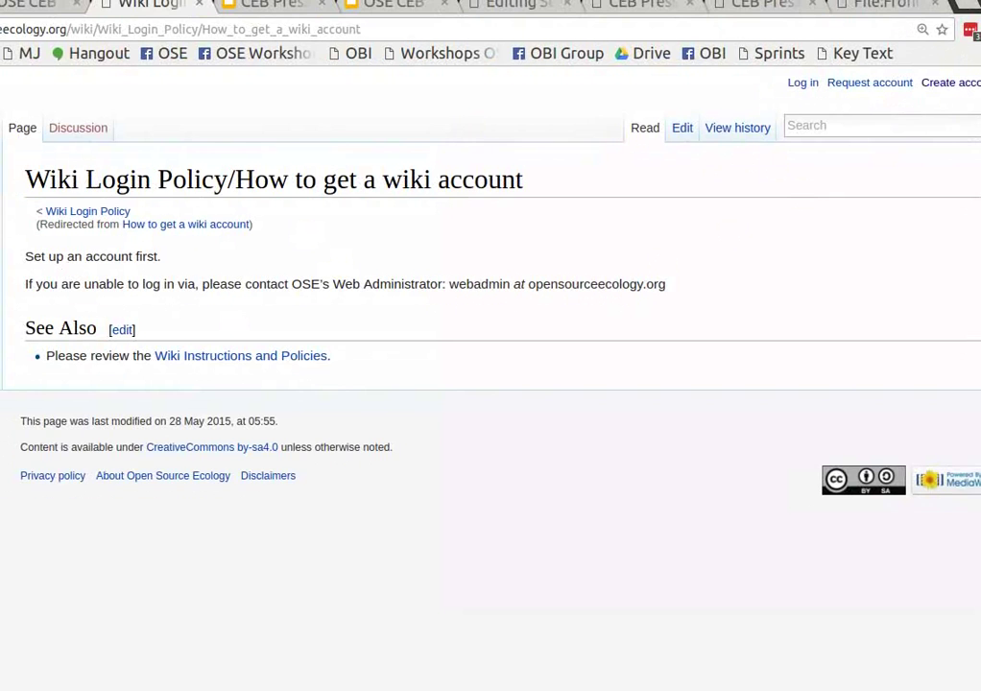
left_click(878, 93)
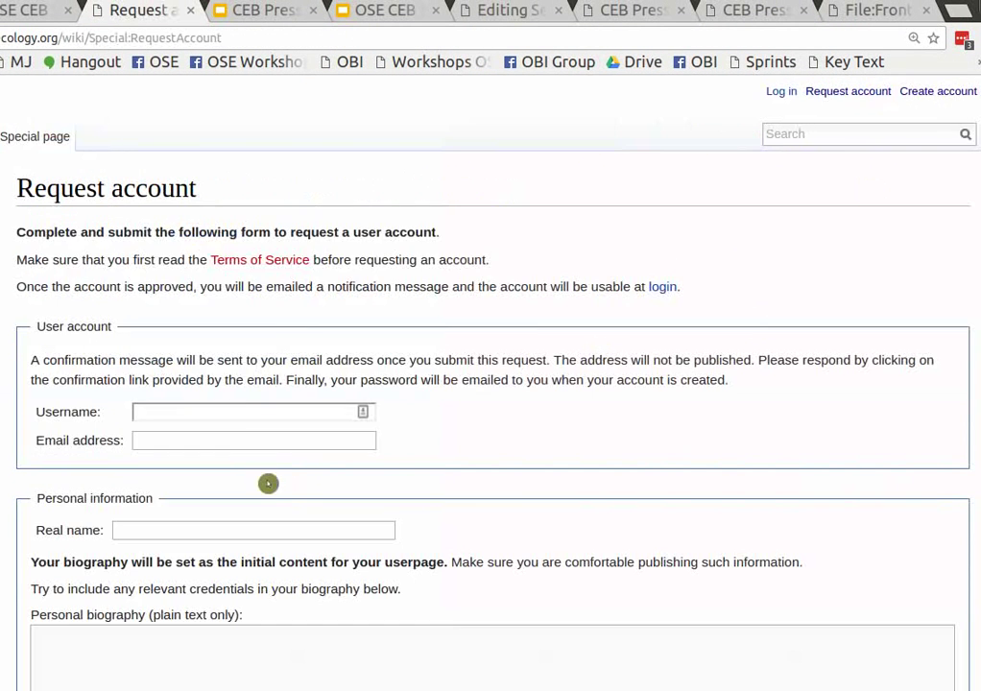
- Review the Request account form's user account, personal information, other information, Terms of Service and captcha sections
scroll(286, 357, "down", 3)
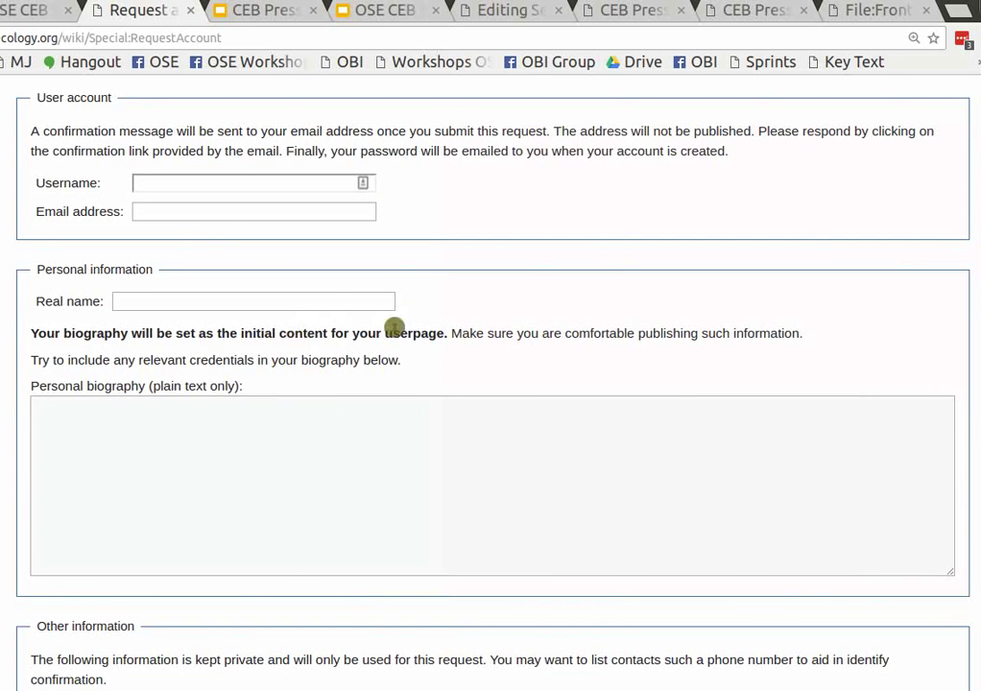
scroll(373, 364, "down", 5)
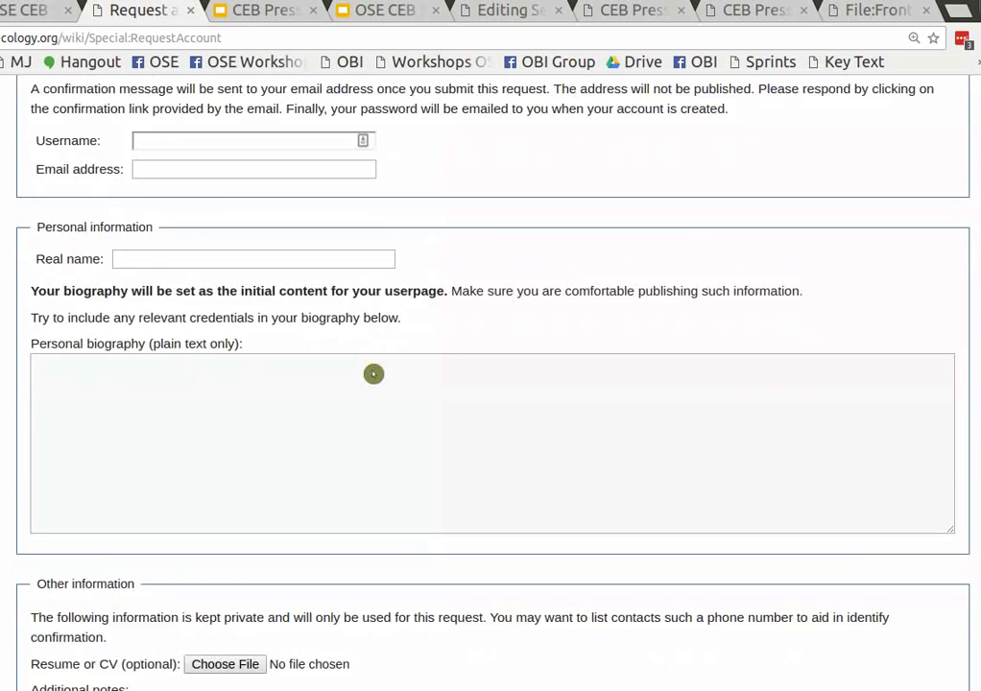
scroll(375, 383, "down", 1)
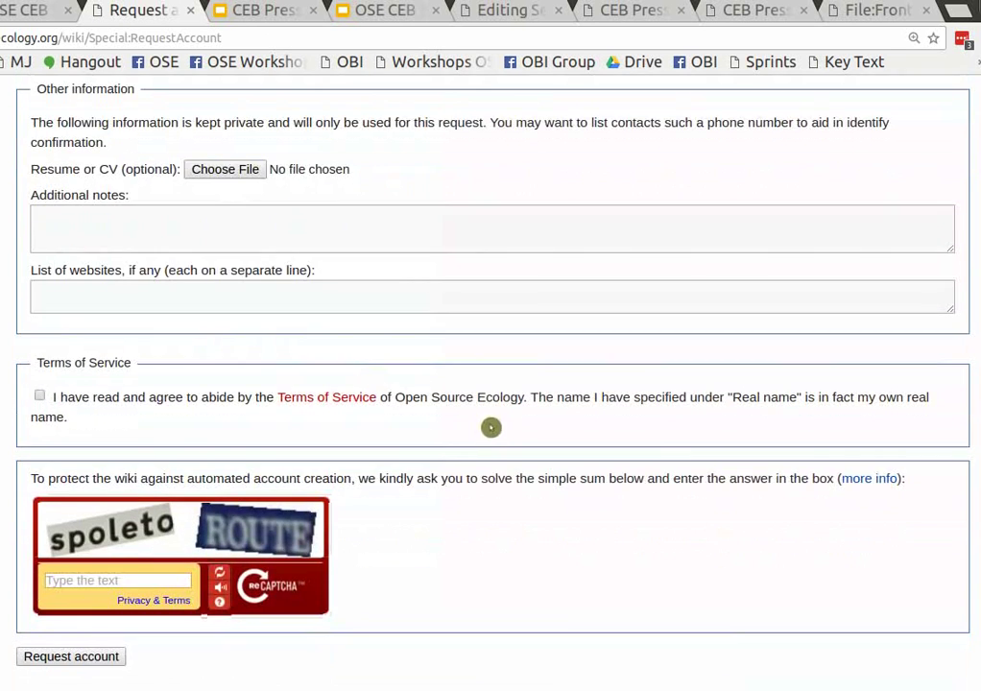
- Revisit the Request account form, the access request e-mail and the Role Assignment slide, and switch to the CEB Press v16.09 wiki page
scroll(496, 427, "up", 9)
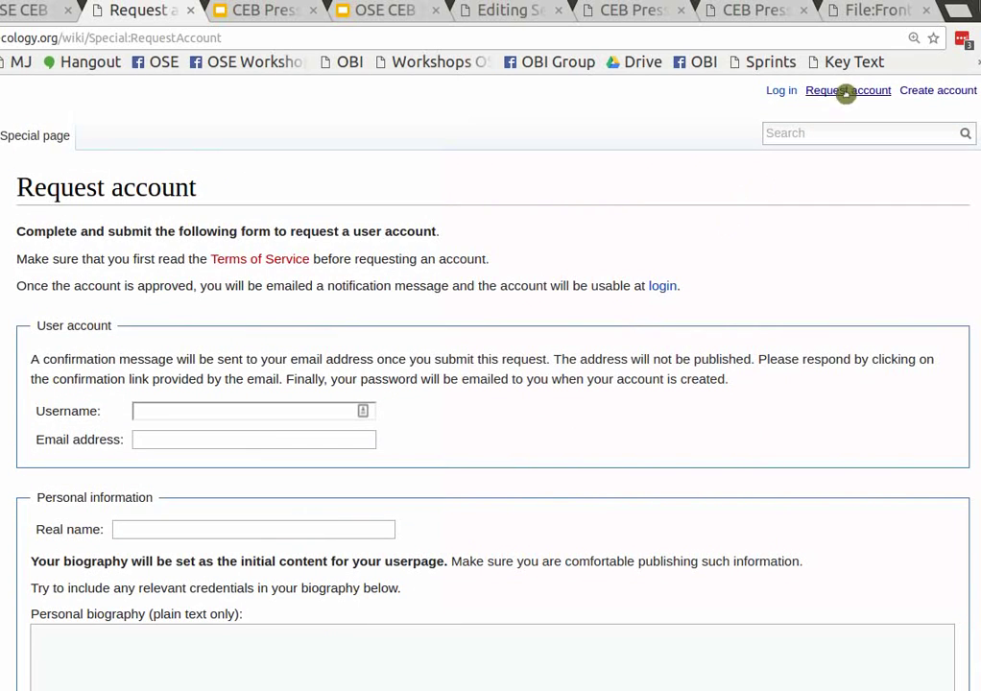
left_click(44, 15)
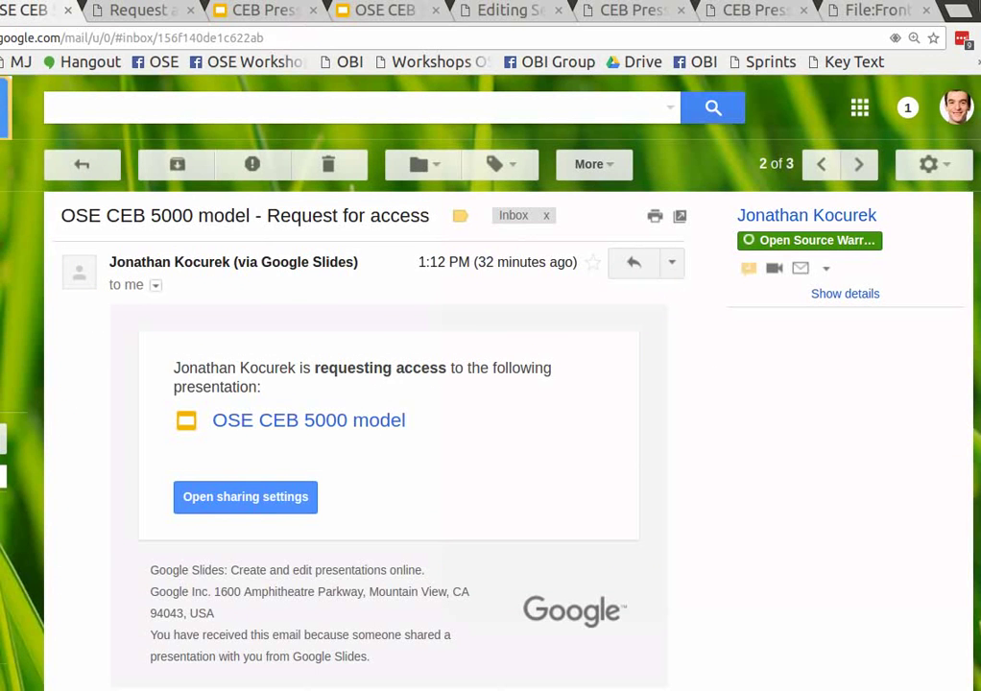
left_click(384, 11)
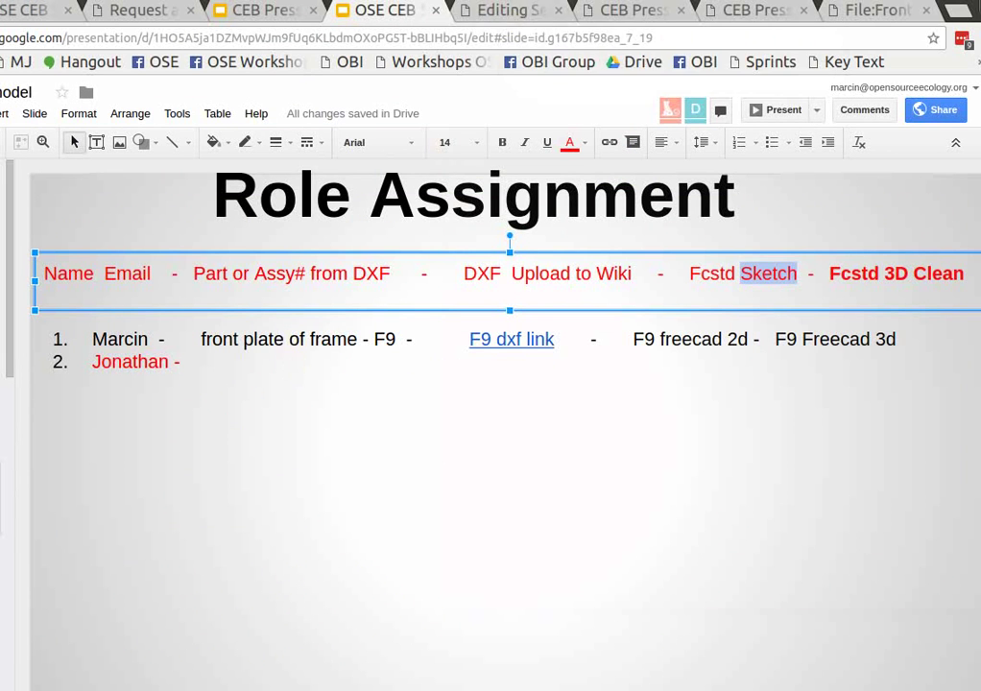
left_click(520, 21)
left_click(634, 13)
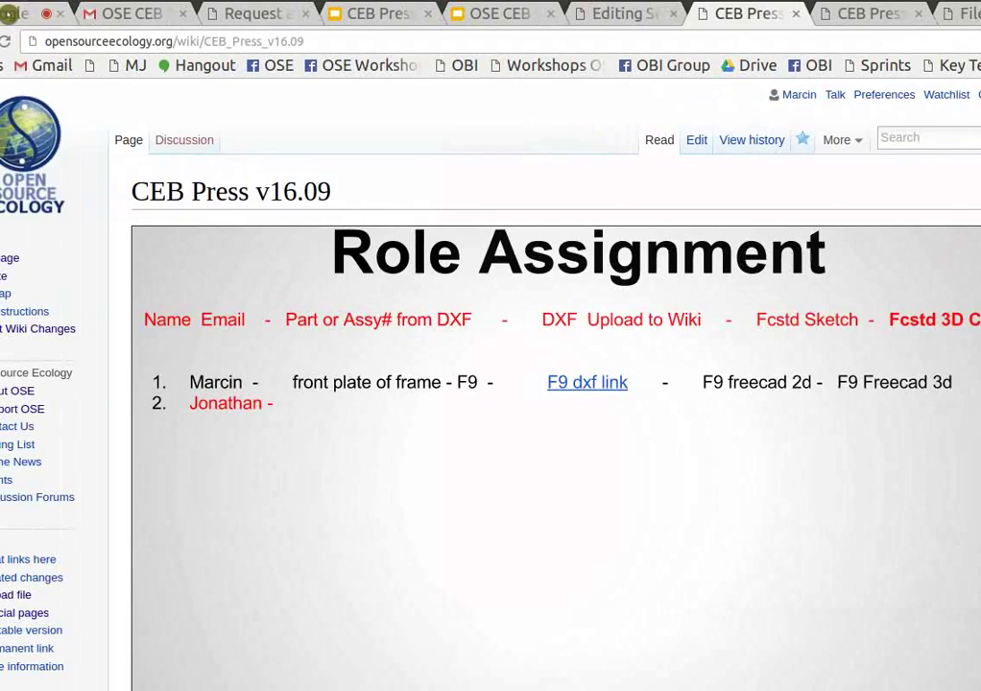
- Look in on the Hangouts call, and place the cursor after the second participant's entry on the Role Assignment slide
left_click(14, 13)
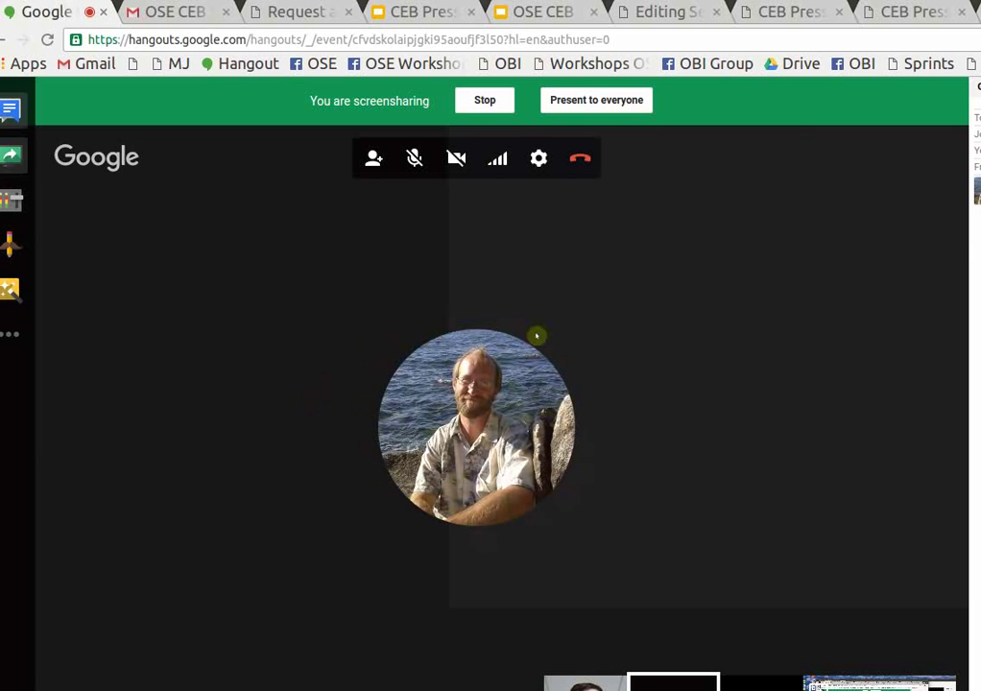
left_click(853, 686)
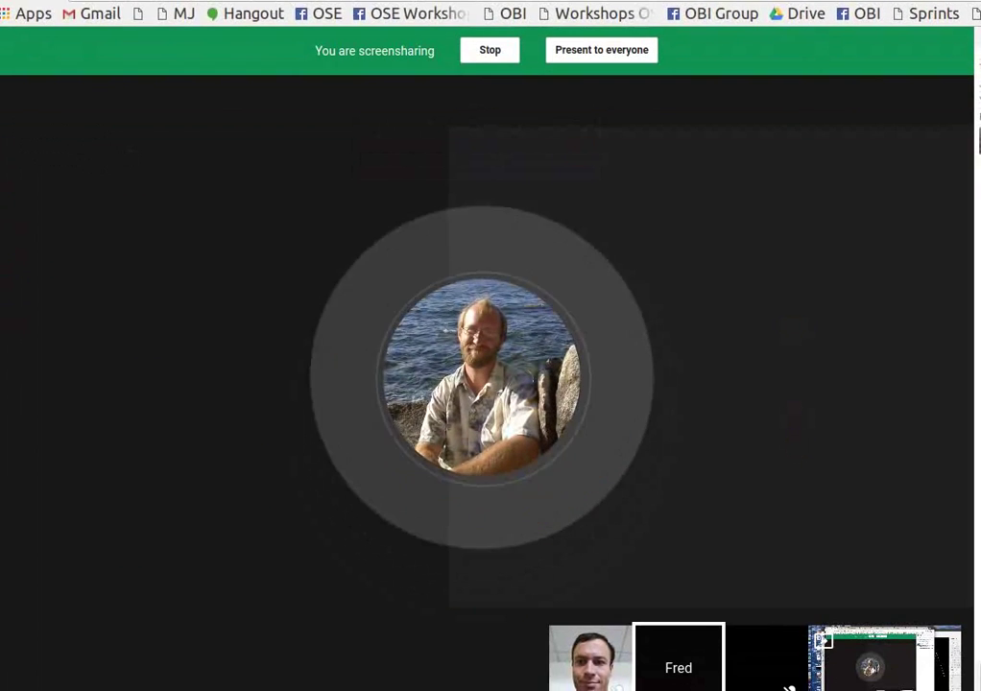
key("ctrl+Tab")
key("ctrl+Tab")
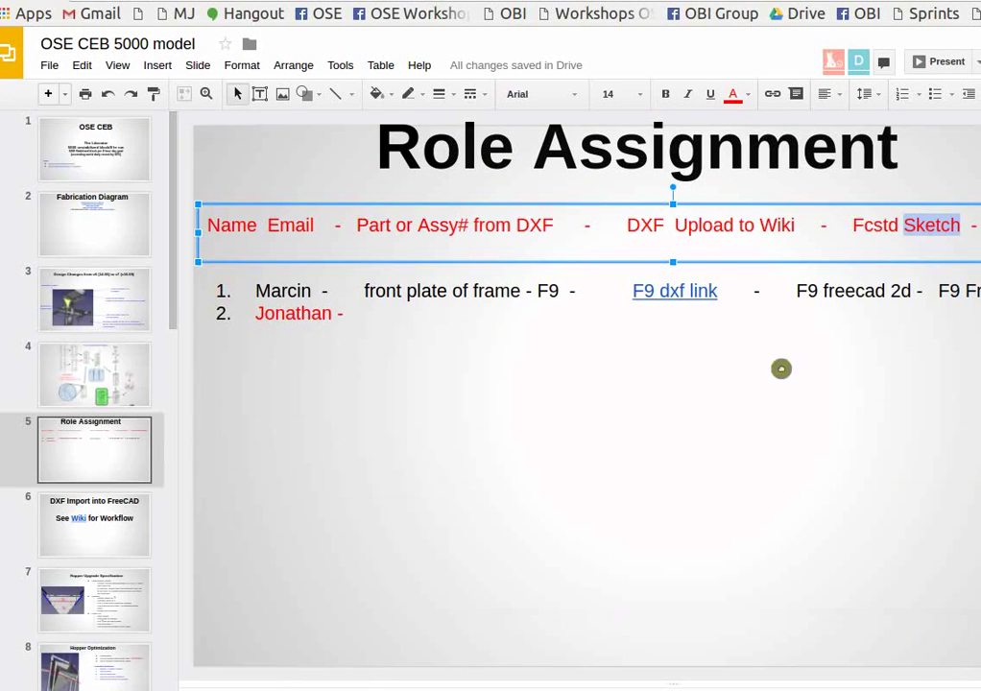
left_click(740, 314)
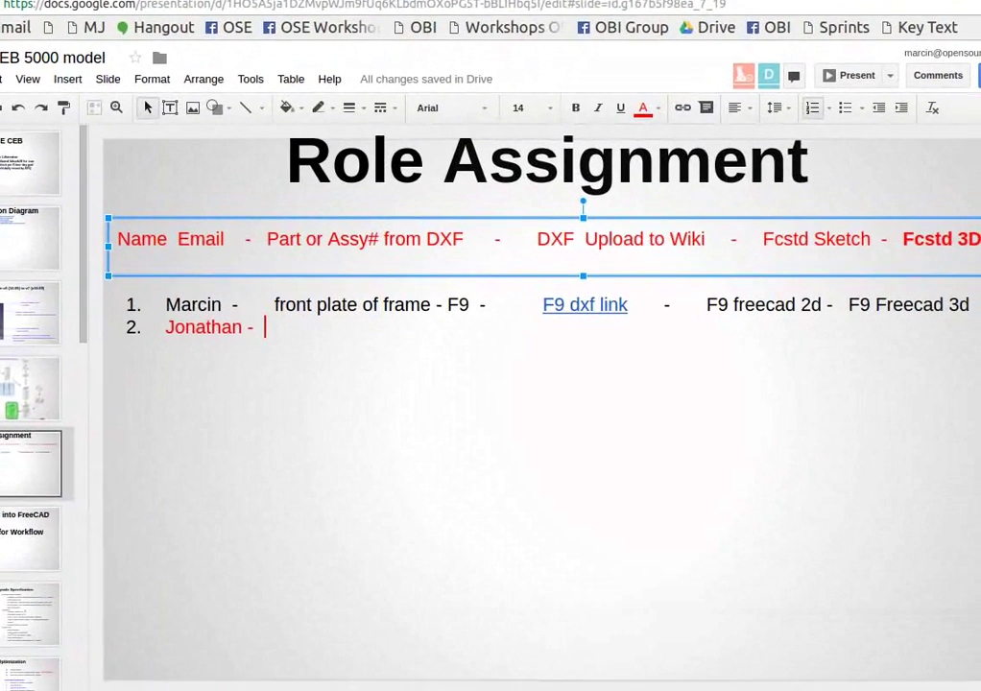
- Review the Frame section editor, the CEB Press v16.09 page and the File:Frontcover.dxf page, and return to the second Role Assignment entry
left_click(624, 1)
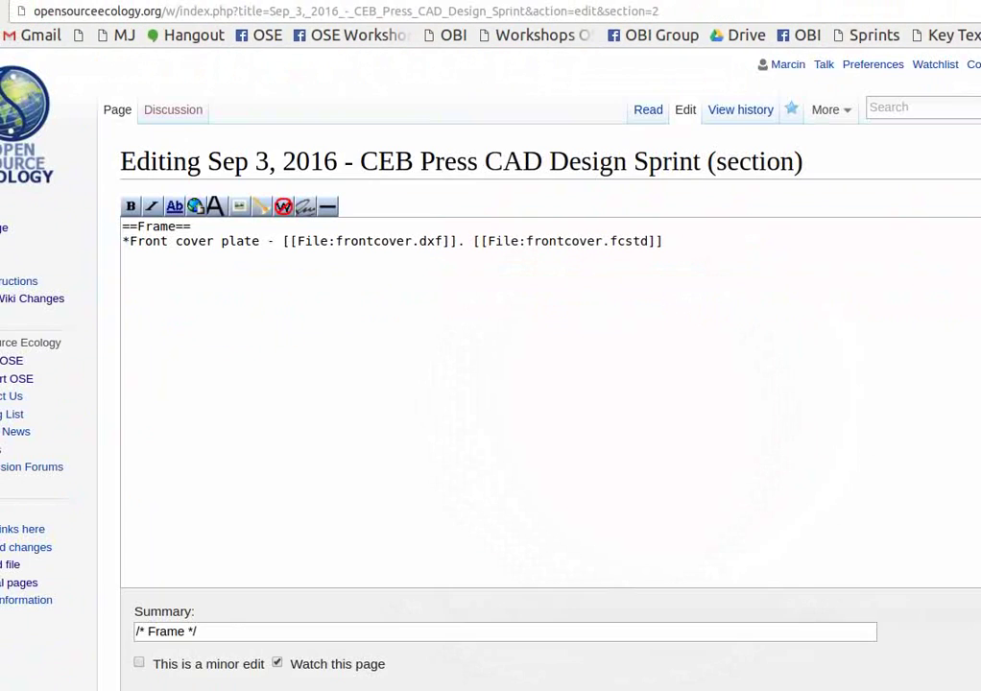
left_click(567, 2)
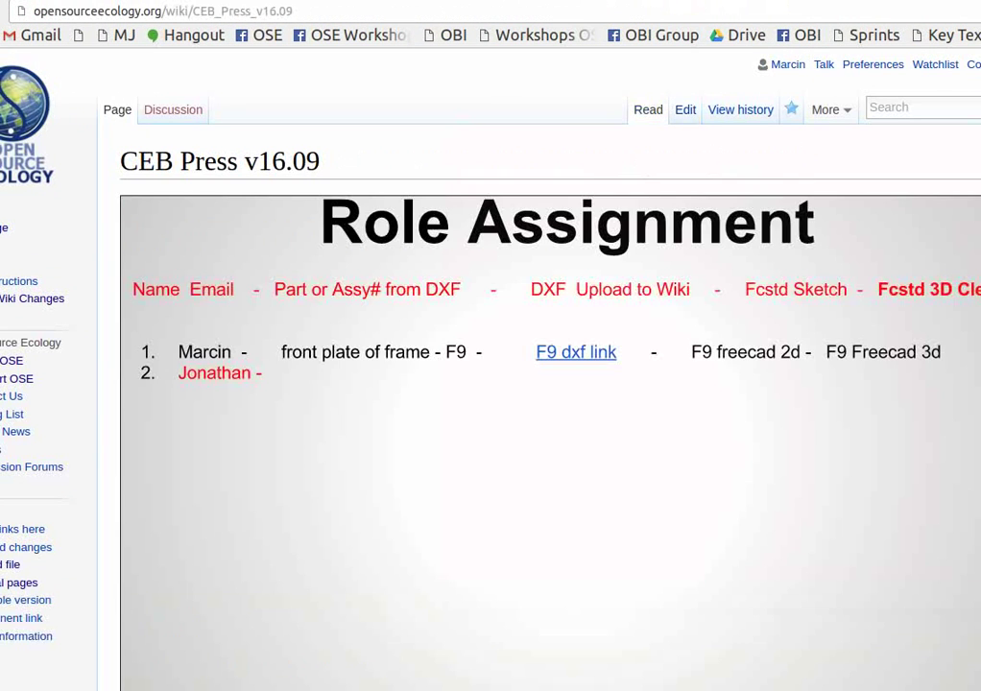
left_click(906, 2)
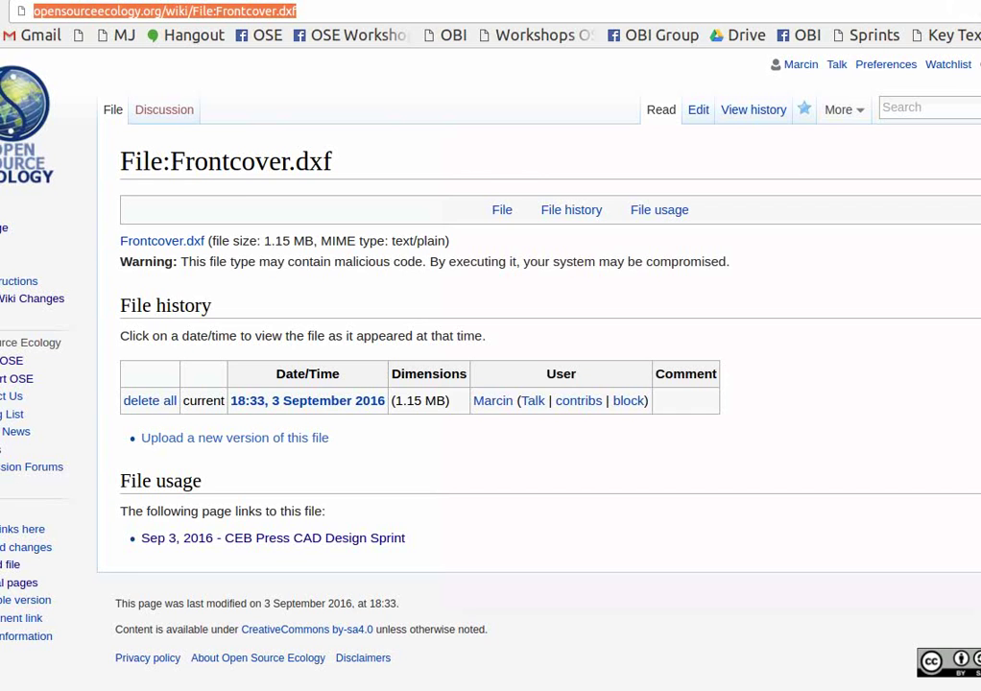
left_click(499, 2)
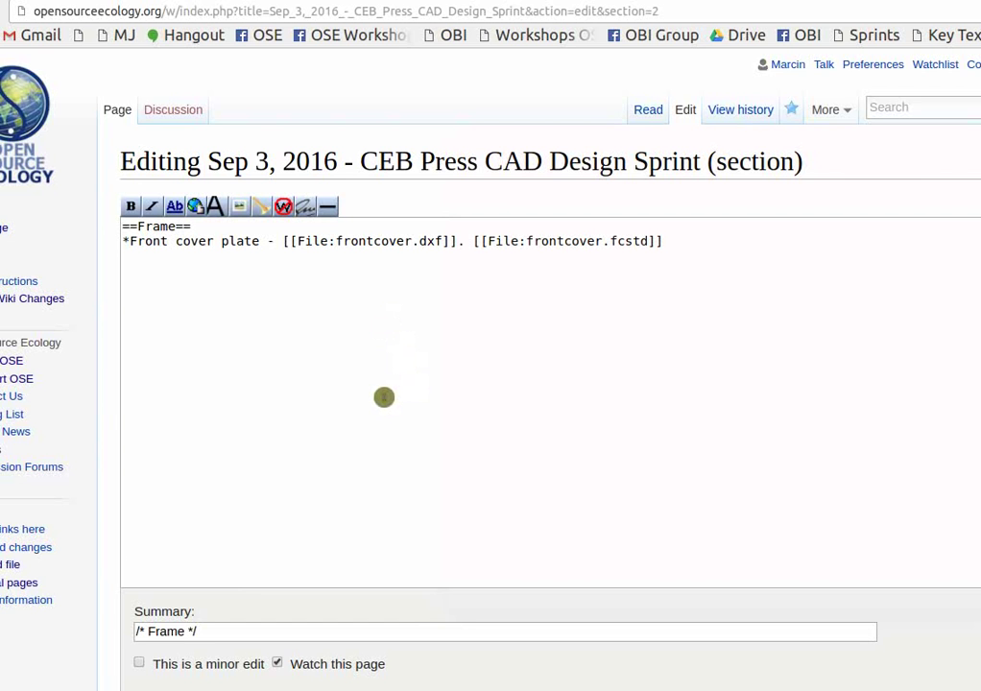
left_click(386, 3)
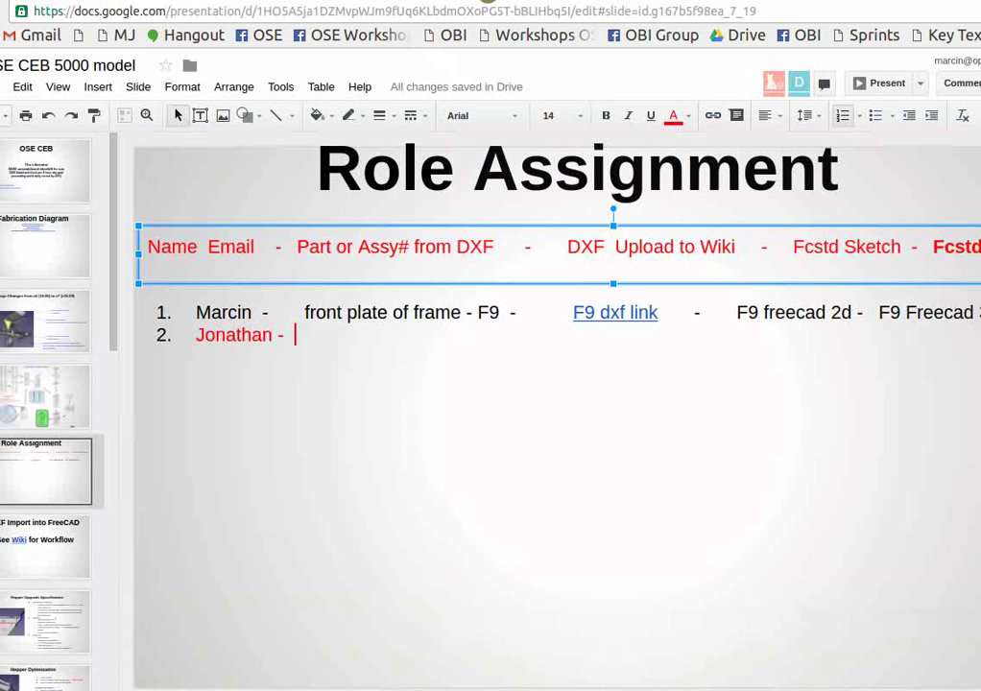
left_click(293, 335)
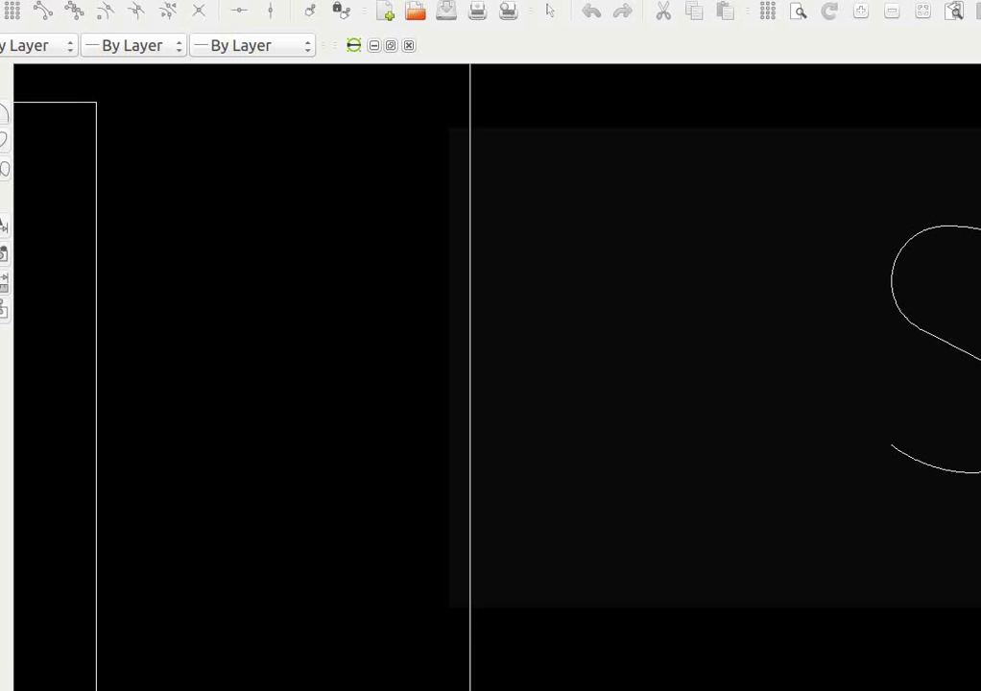
- Switch to the LibreCAD drawing and examine the layout of the grate parts, frame parts and saddle
scroll(771, 413, "down", 6)
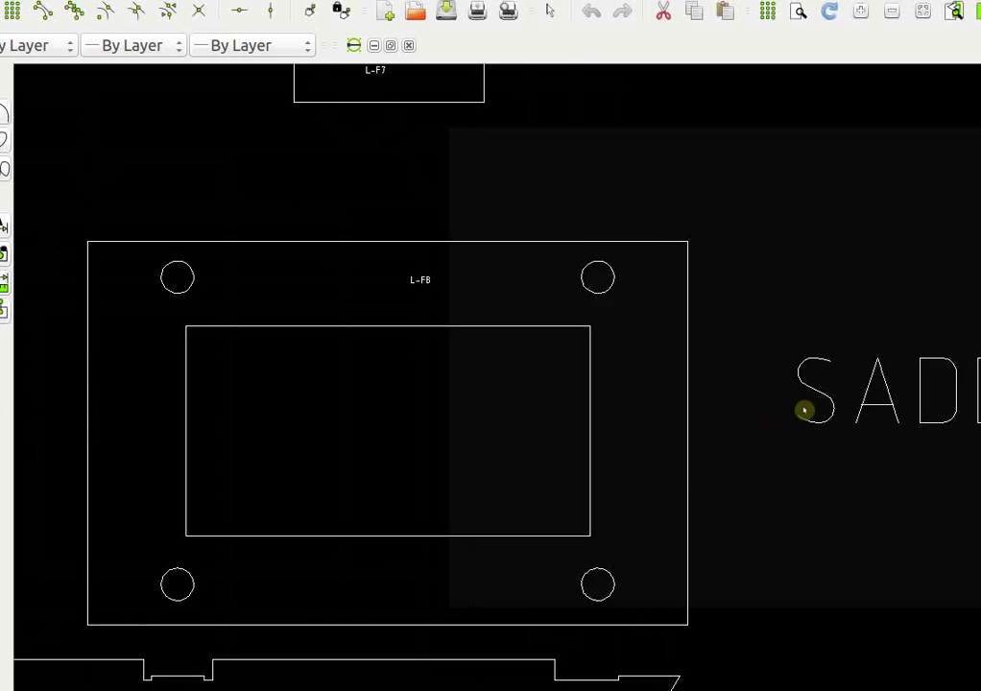
scroll(787, 532, "down", 5)
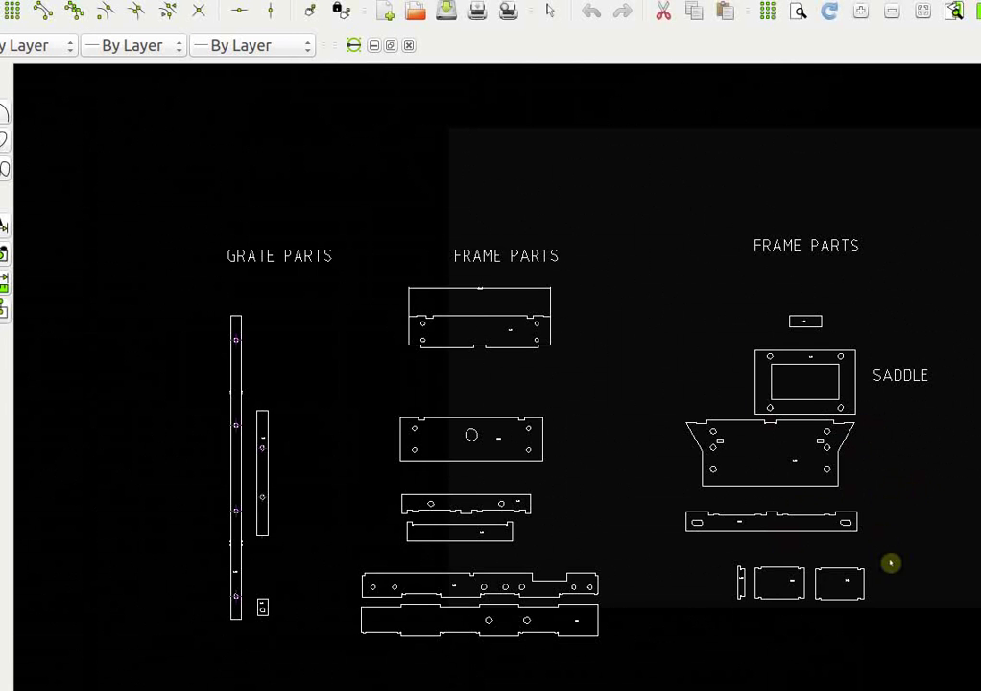
mouse_move(799, 488)
middle_mouse_down()
mouse_move(791, 526)
mouse_move(851, 537)
middle_mouse_up()
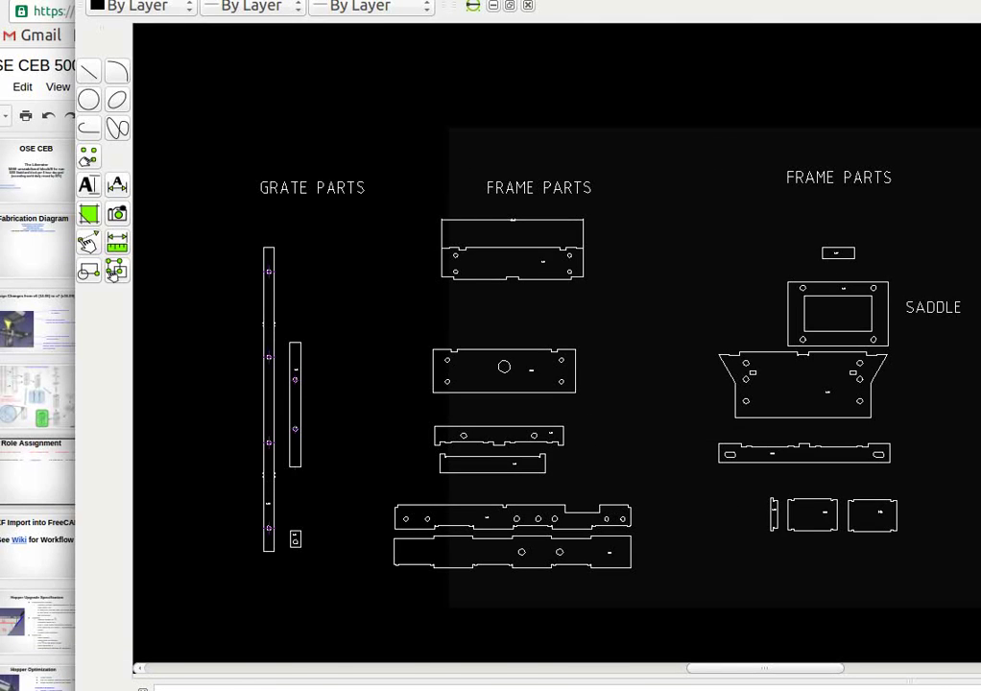
- Switch to FreeCAD and examine the complete CEB Press assembly from several angles, including the hopper, grate, frame and legs
key("alt+Tab")
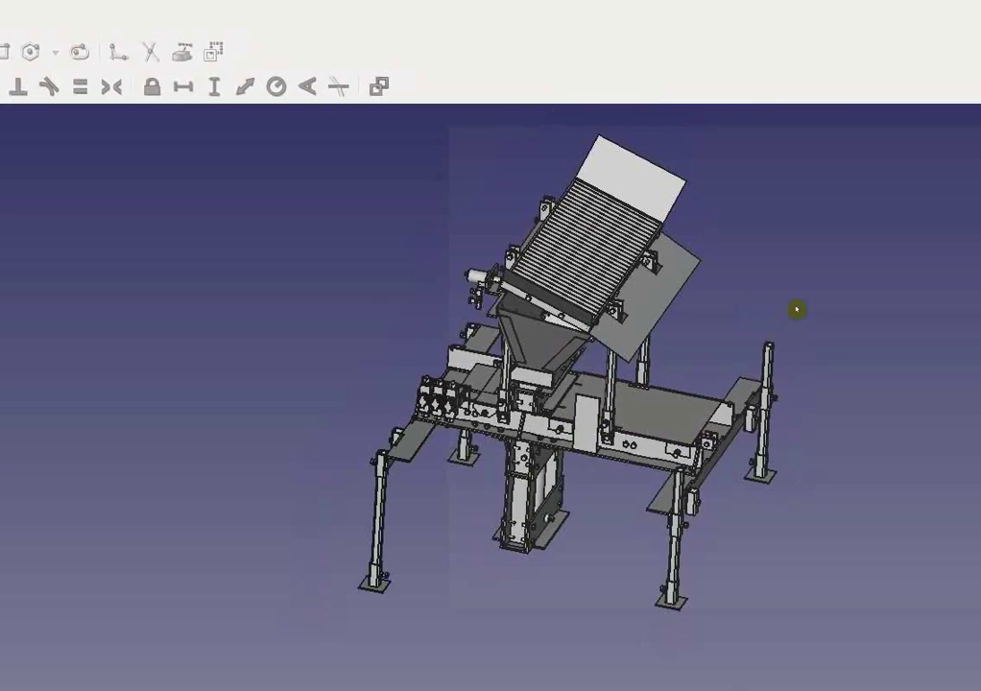
scroll(797, 309, "up", 3)
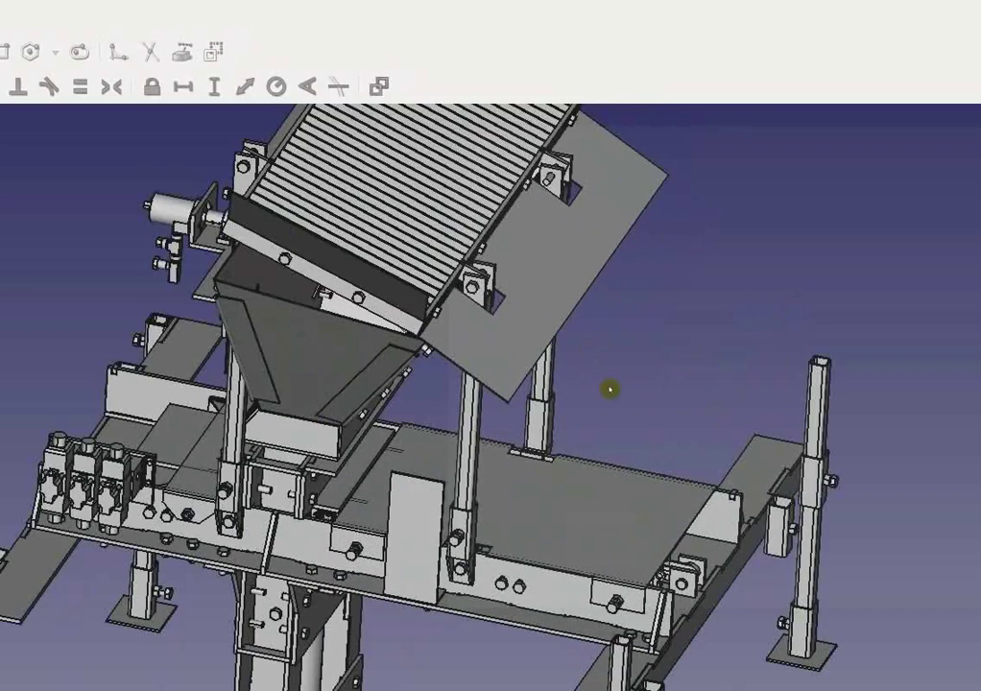
middle_click_drag(620, 376, 691, 307)
scroll(725, 357, "down", 4)
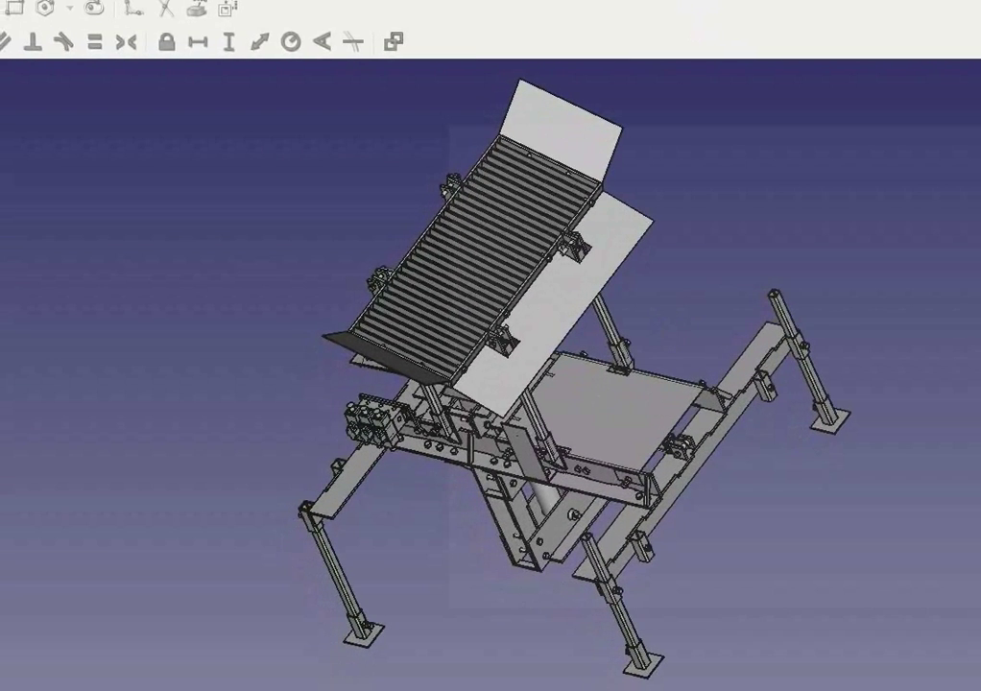
middle_click_drag(423, 587, 355, 480)
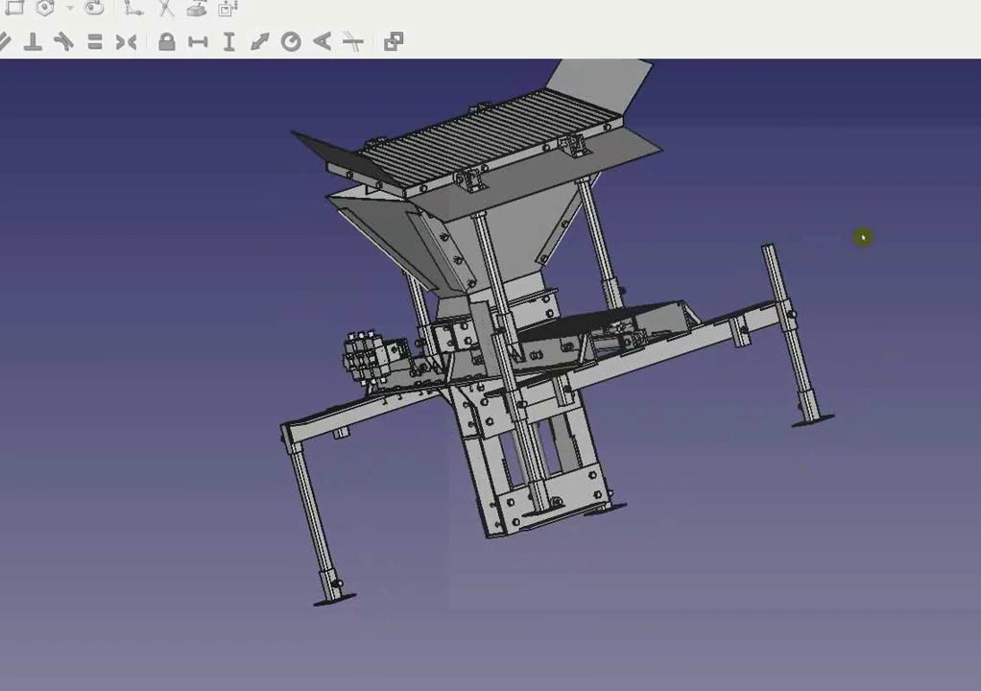
middle_click_drag(864, 236, 863, 300)
scroll(766, 251, "up", 3)
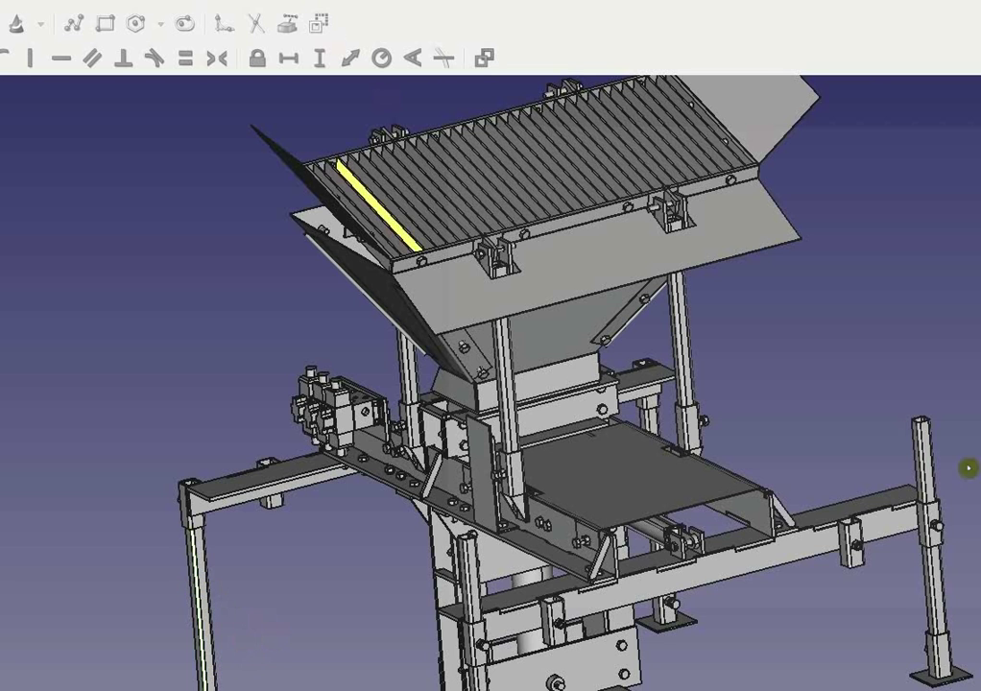
- Look in on the Hangouts call, and return to the CEB Press assembly in FreeCAD
left_click_drag(855, 0, 980, 251)
left_click(964, 182)
left_click(638, 645)
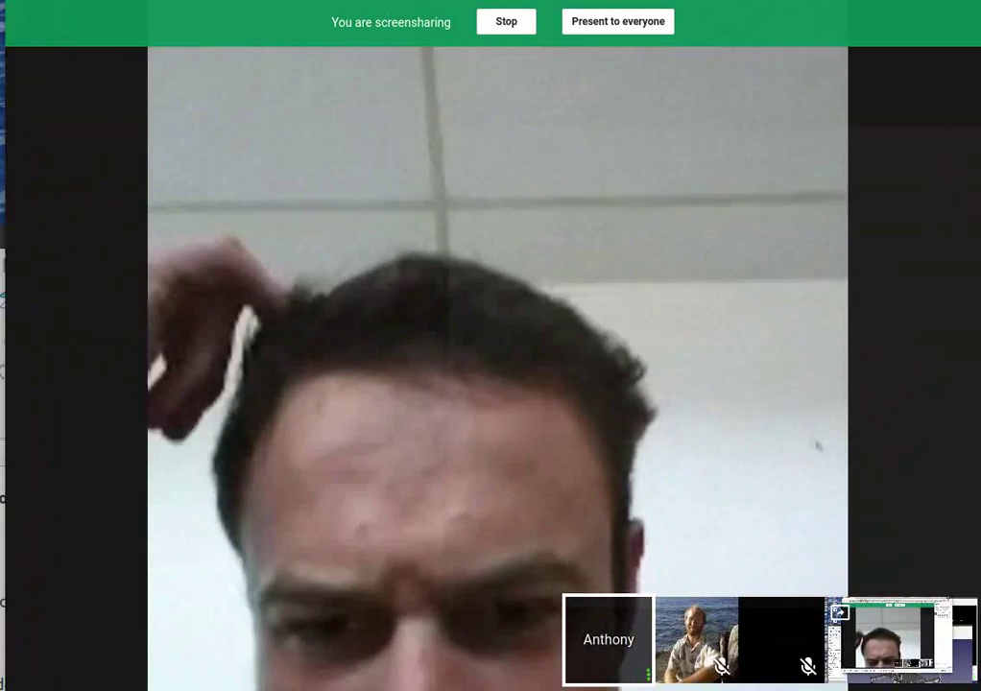
key("alt+Tab")
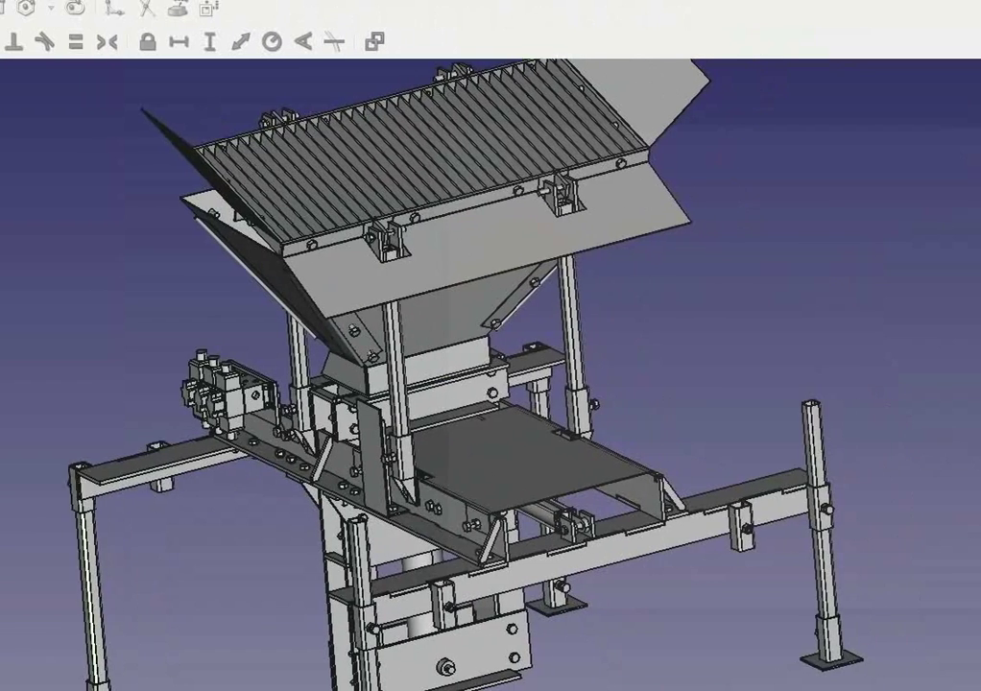
scroll(586, 215, "down", 1)
middle_click_drag(681, 356, 692, 316)
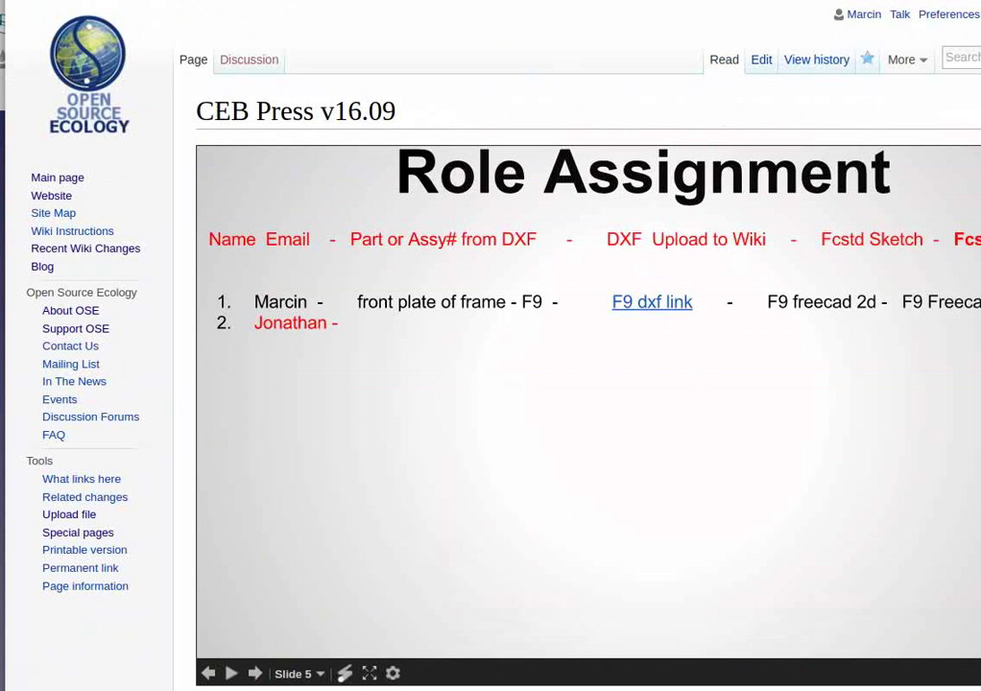
- Try to save the wiki's Frame section with its frontcover.dxf and frontcover.fcstd file links for the front cover plate
key("Left")
key("Left")
key("Left")
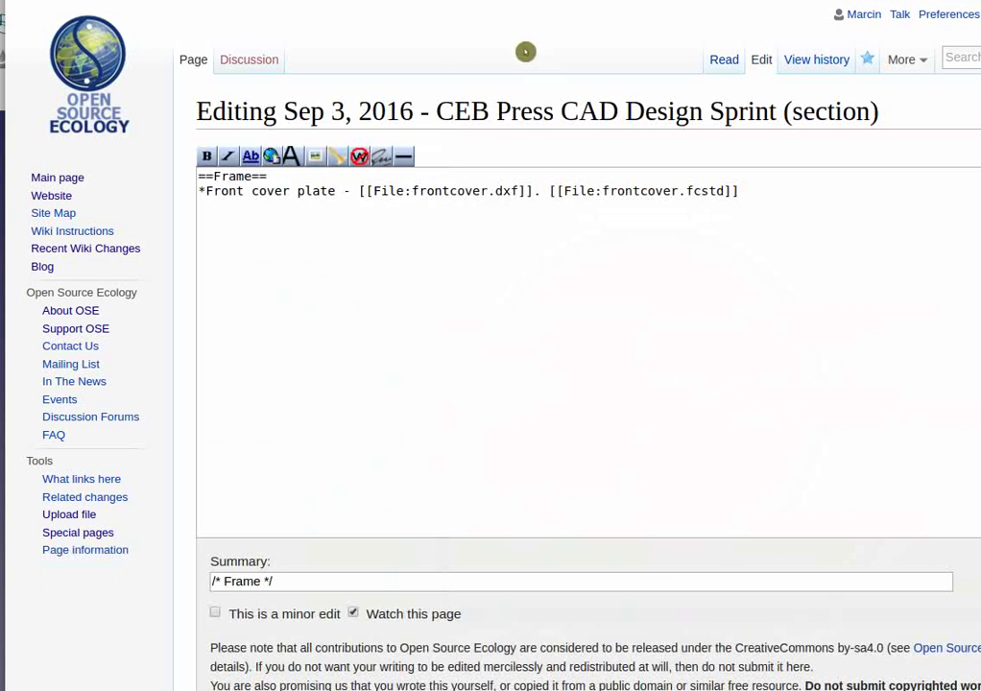
scroll(323, 553, "down", 3)
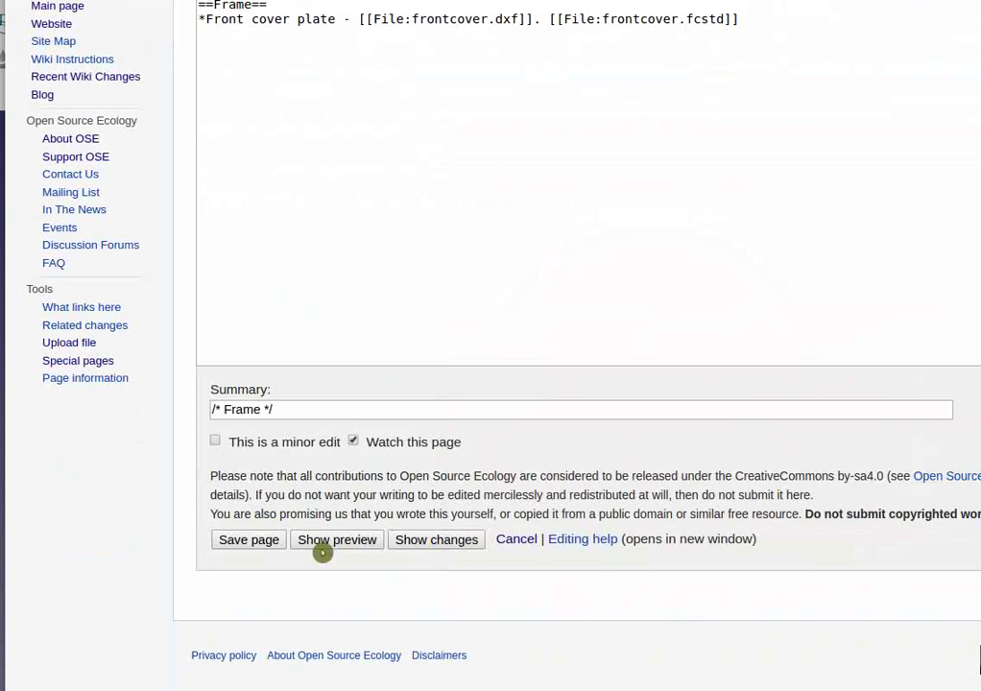
left_click(252, 538)
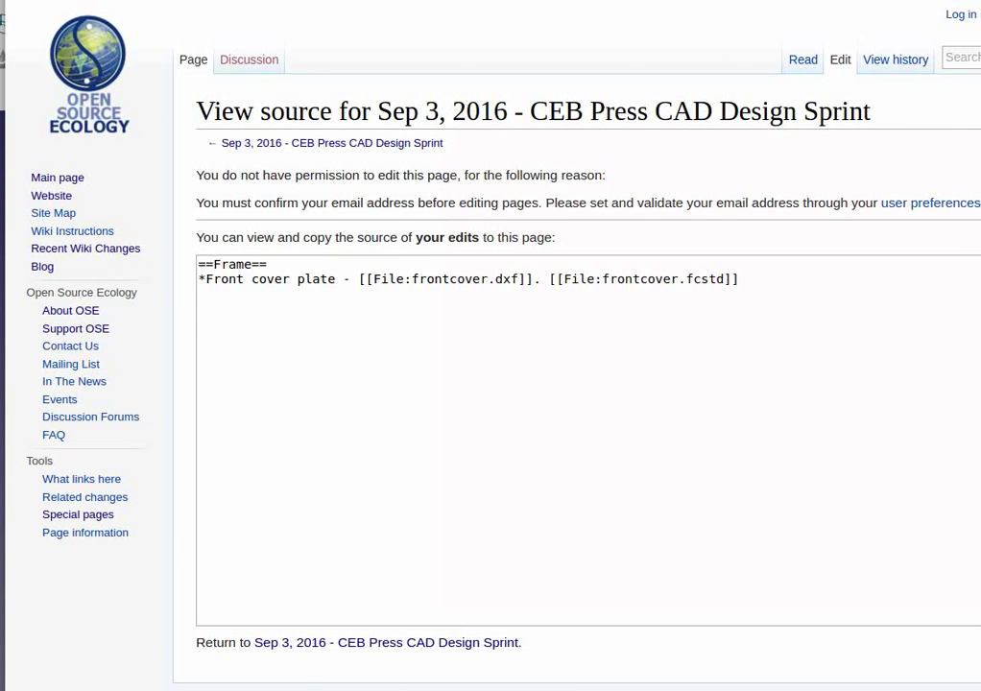
scroll(588, 384, "down", 1)
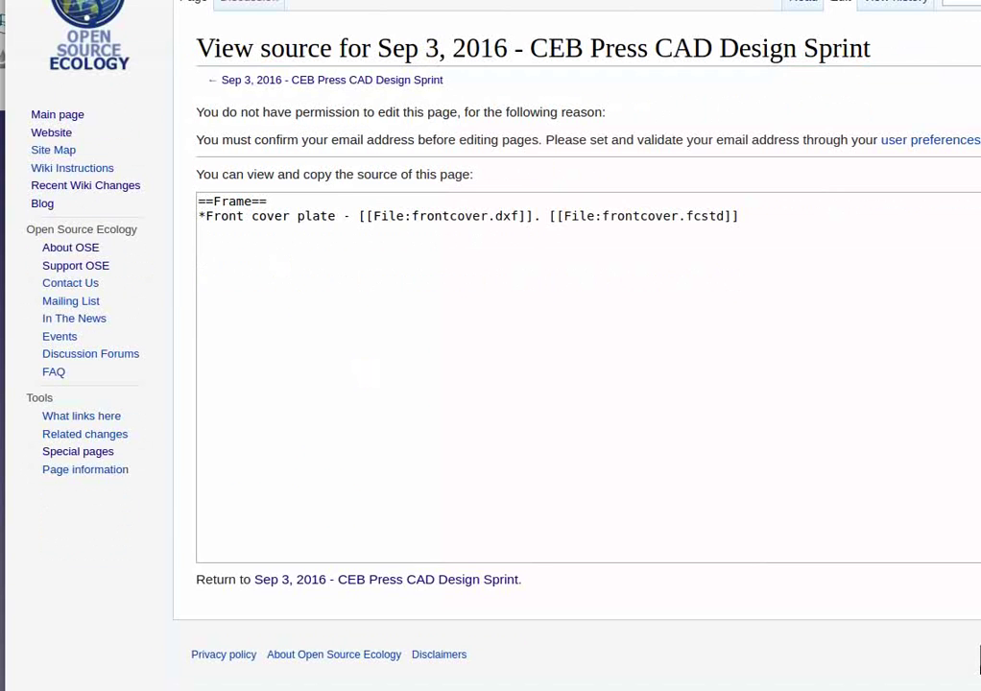
- Go back to the CEB Press CAD Design Sprint wiki page and review its Overview and Howto sections
key("alt+Left")
scroll(842, 428, "down", 15)
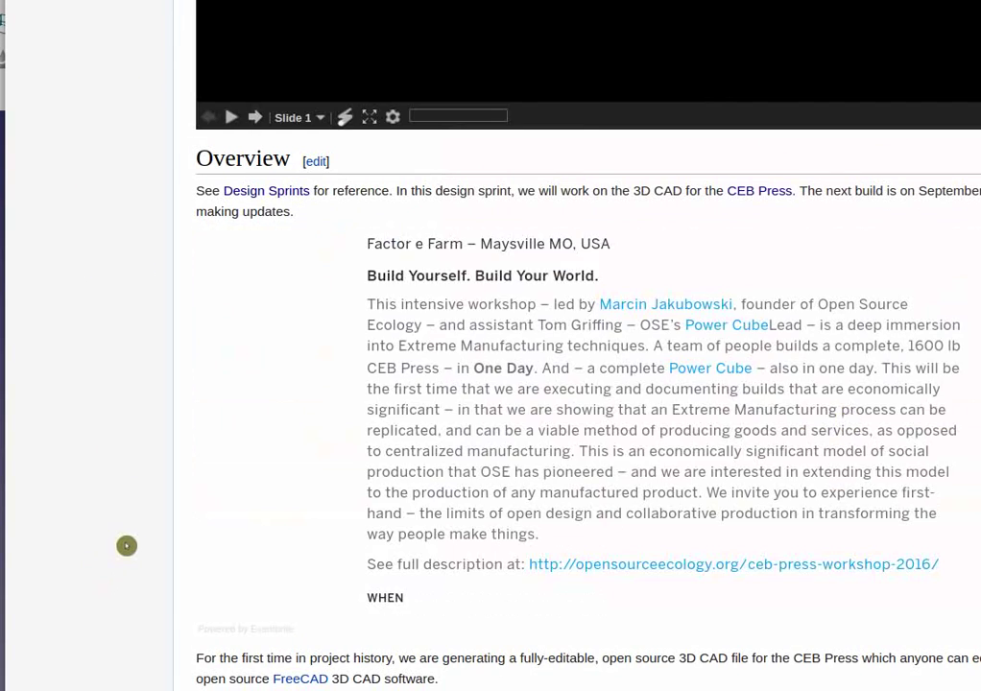
scroll(126, 545, "down", 7)
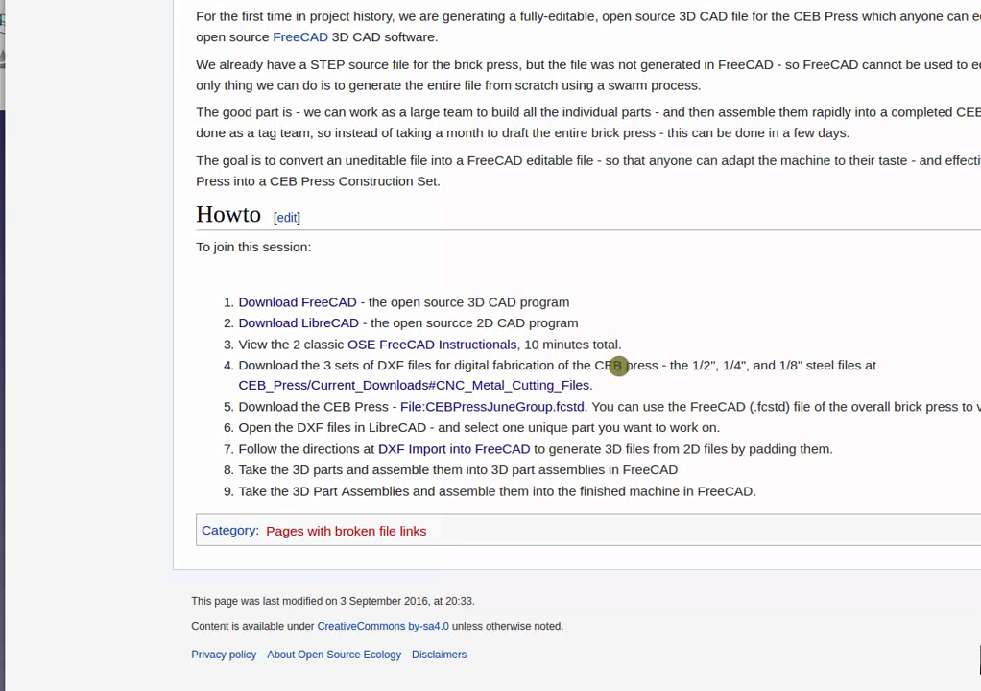
scroll(653, 412, "up", 6)
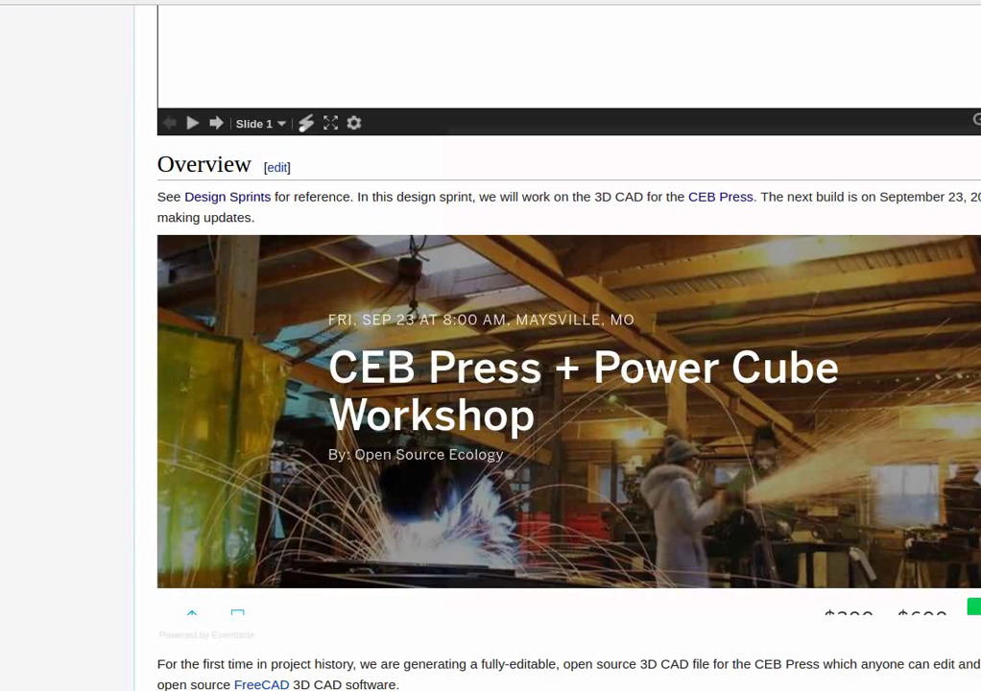
- Stop screensharing in the Hangouts call and show your own camera feed as the main video
key("alt+Tab")
left_click(469, 32)
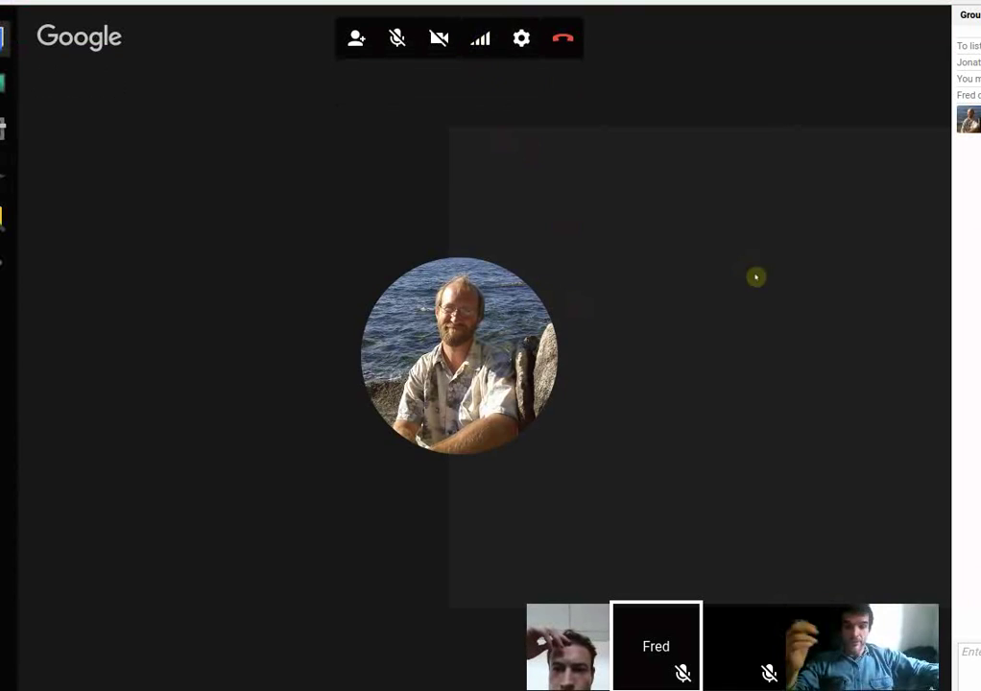
left_click(832, 619)
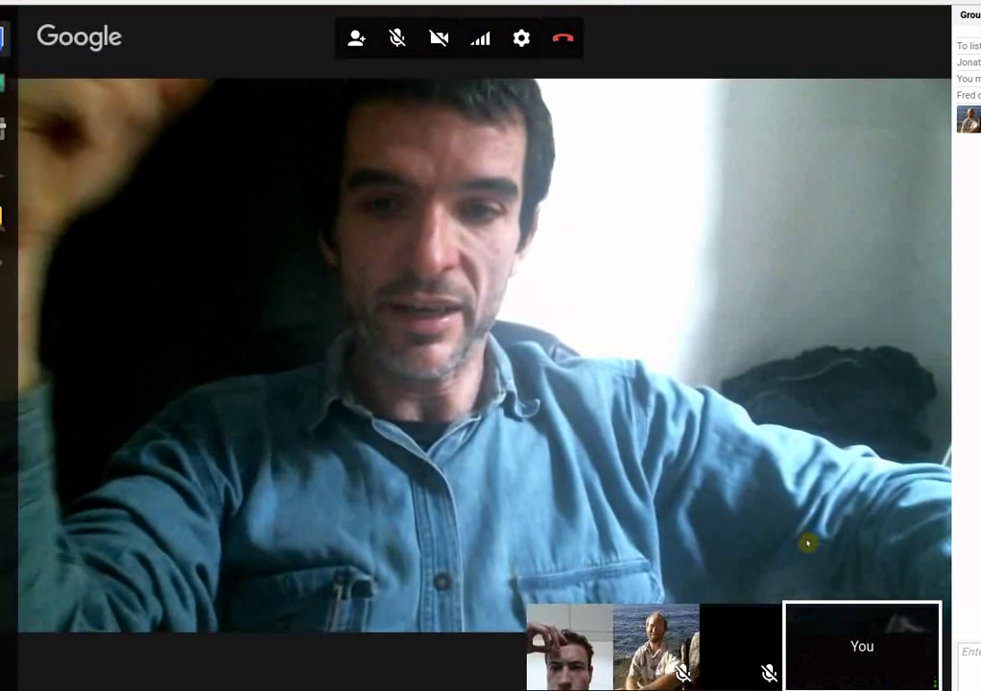